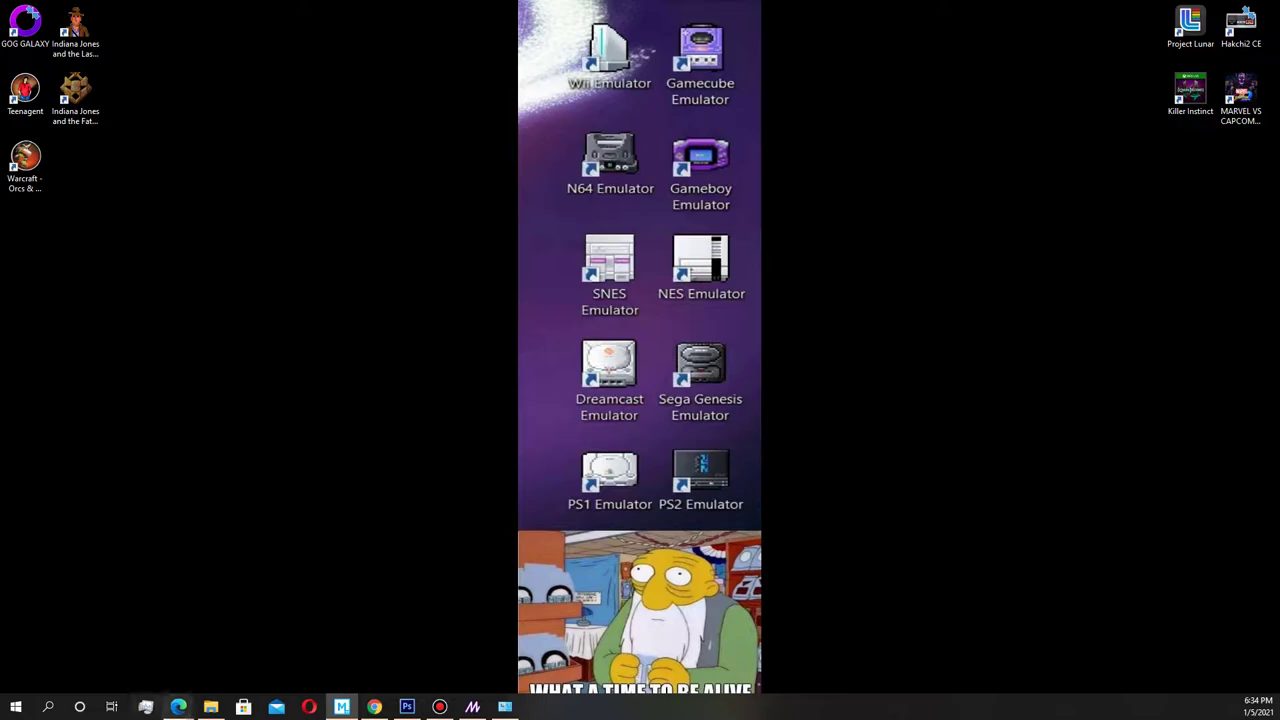
Switch to Microsoft Edge and review the channel's community poll about showing how the sound track videos are made
mouse_move(178, 707)
click(114, 645)
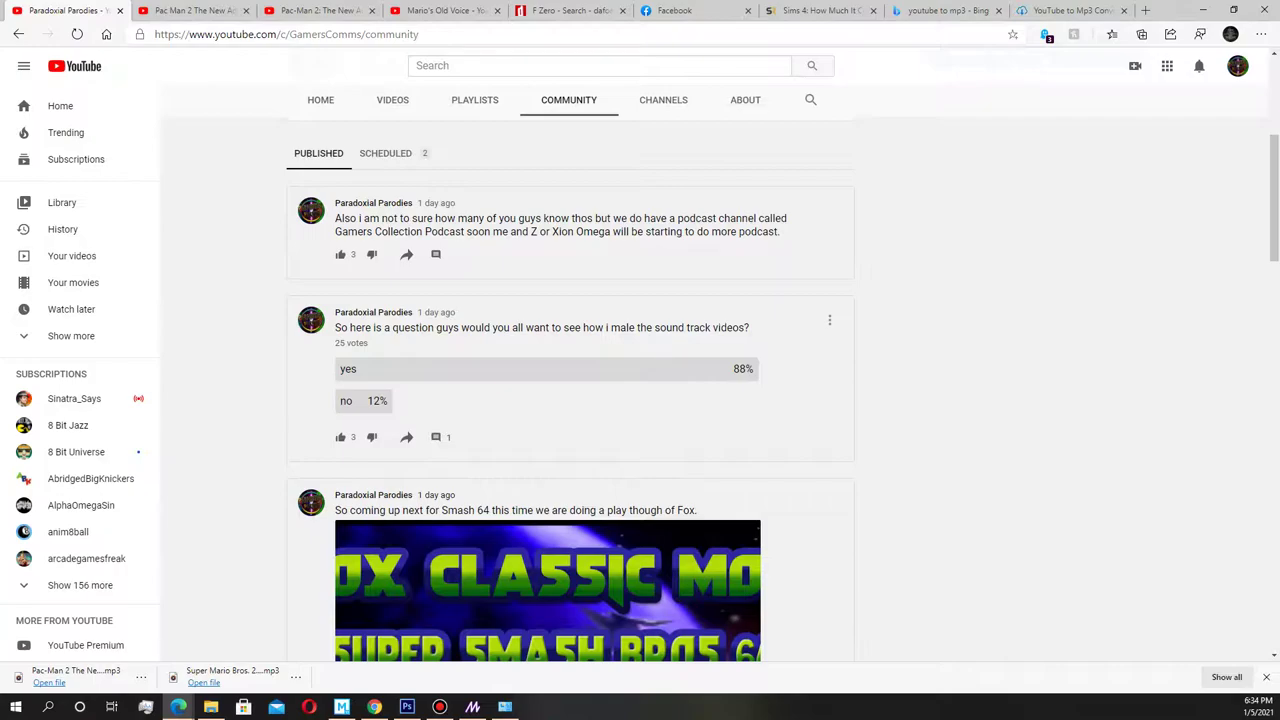
drag(610, 327, 635, 327)
click(622, 328)
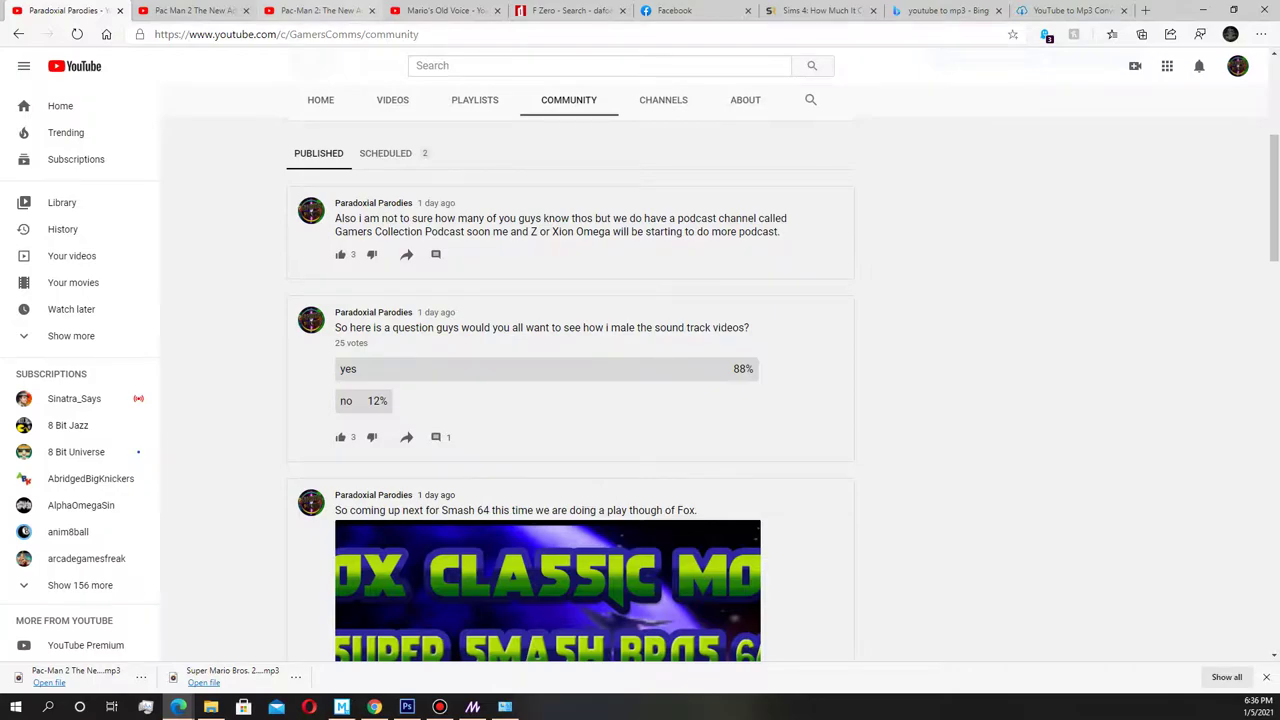
Open the Pac Man 2 "Practice Makes Perfect" Genesis ost video and play it as a finished example
click(315, 10)
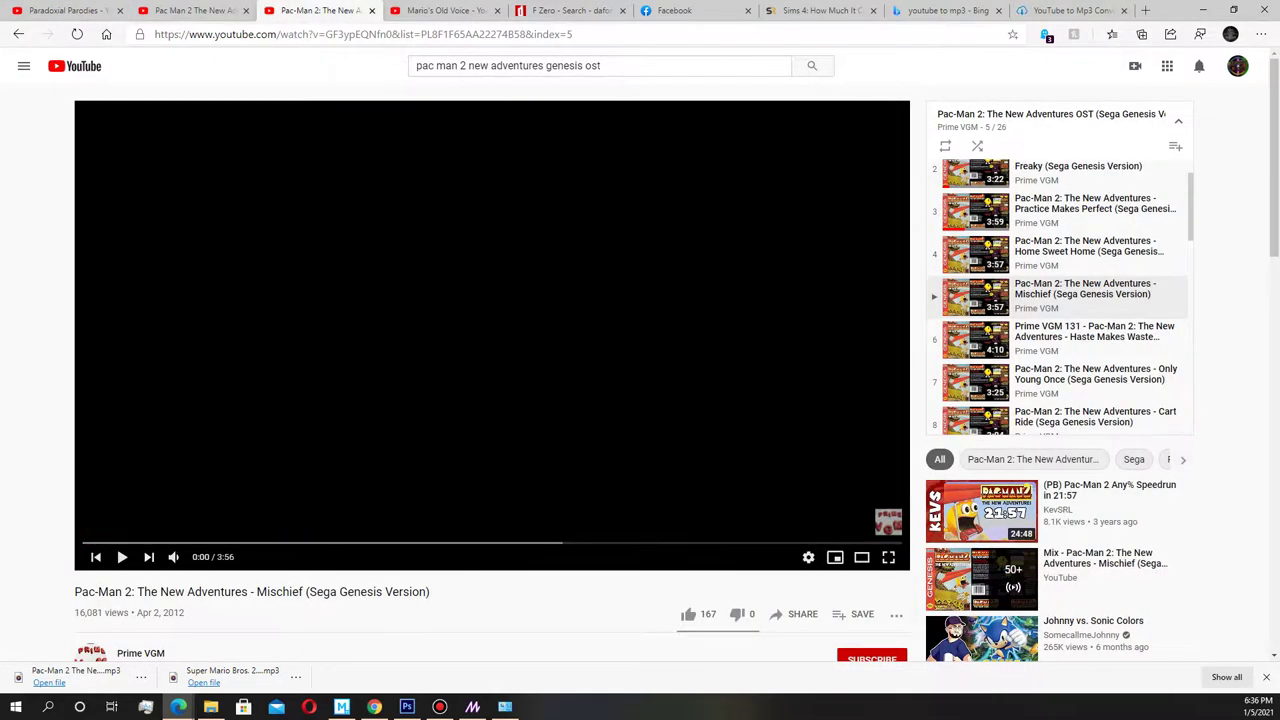
click(195, 10)
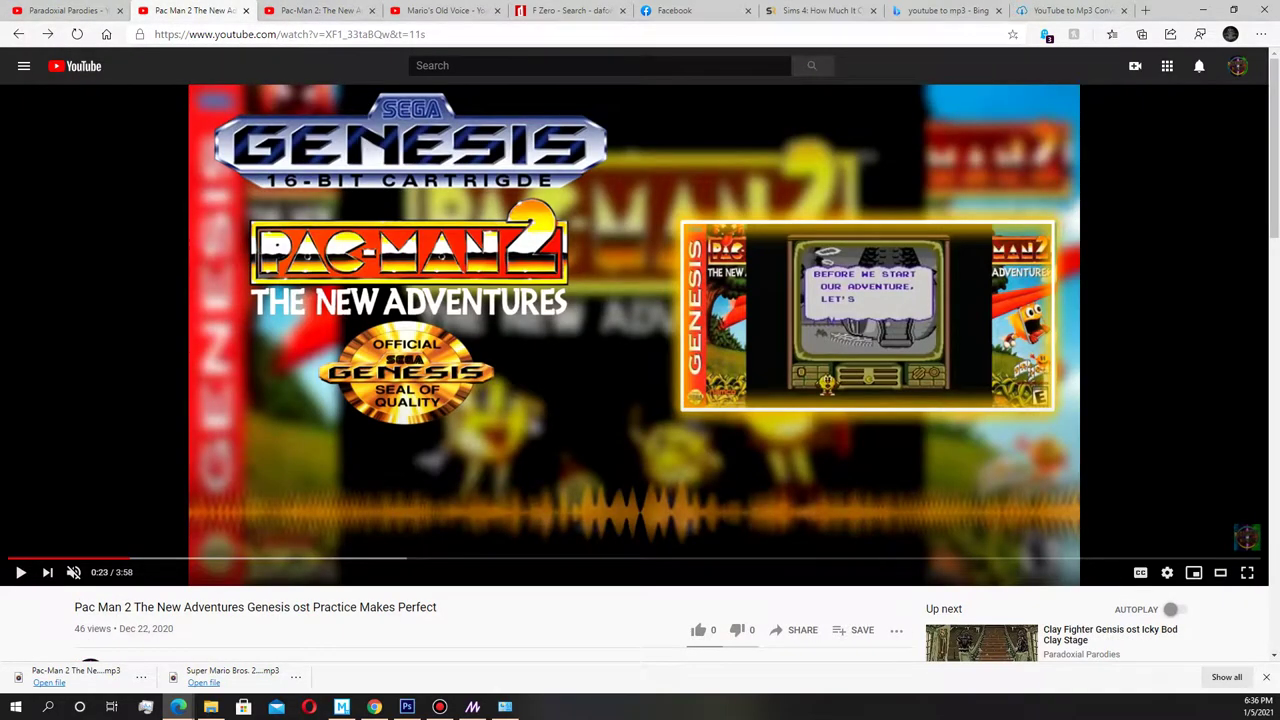
key(space)
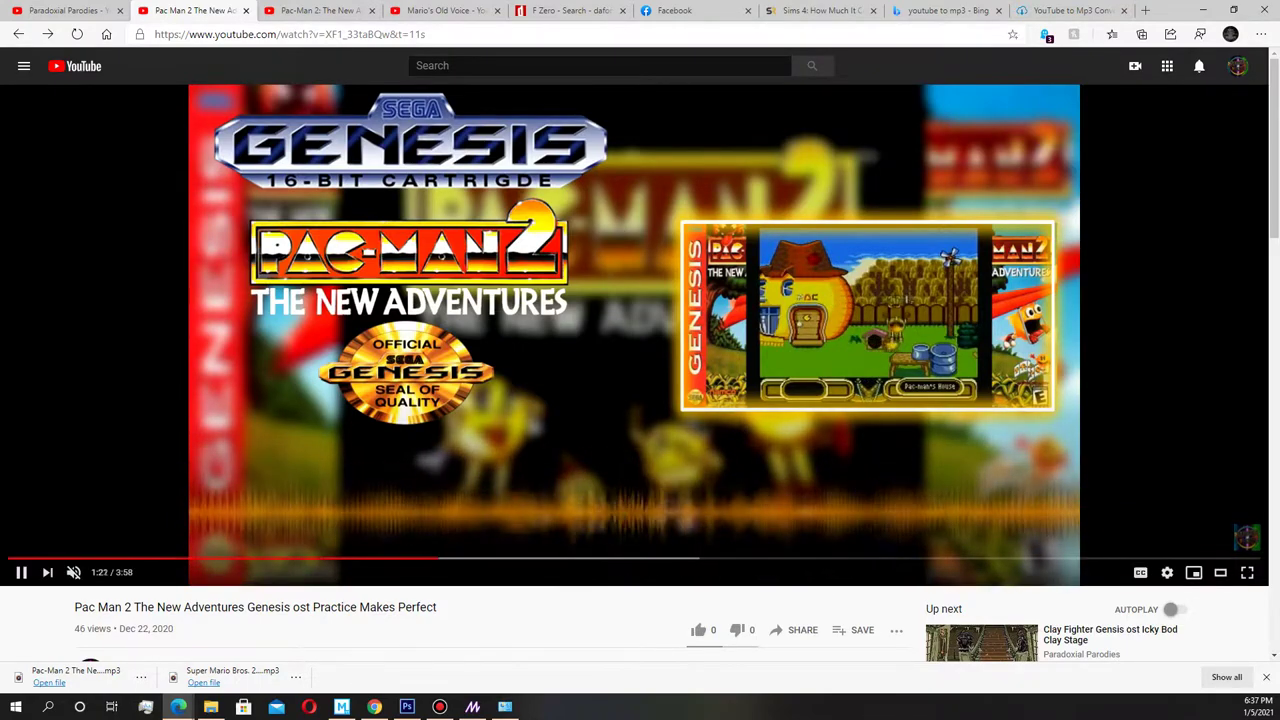
key(space)
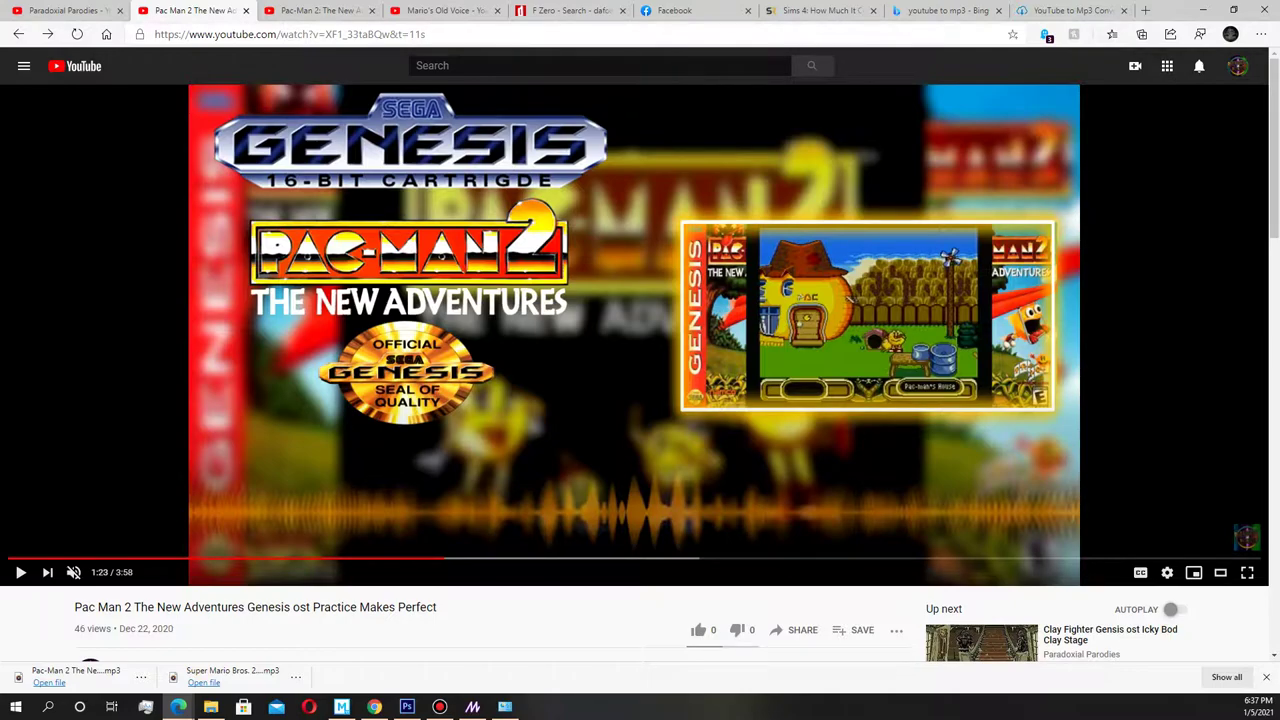
key(space)
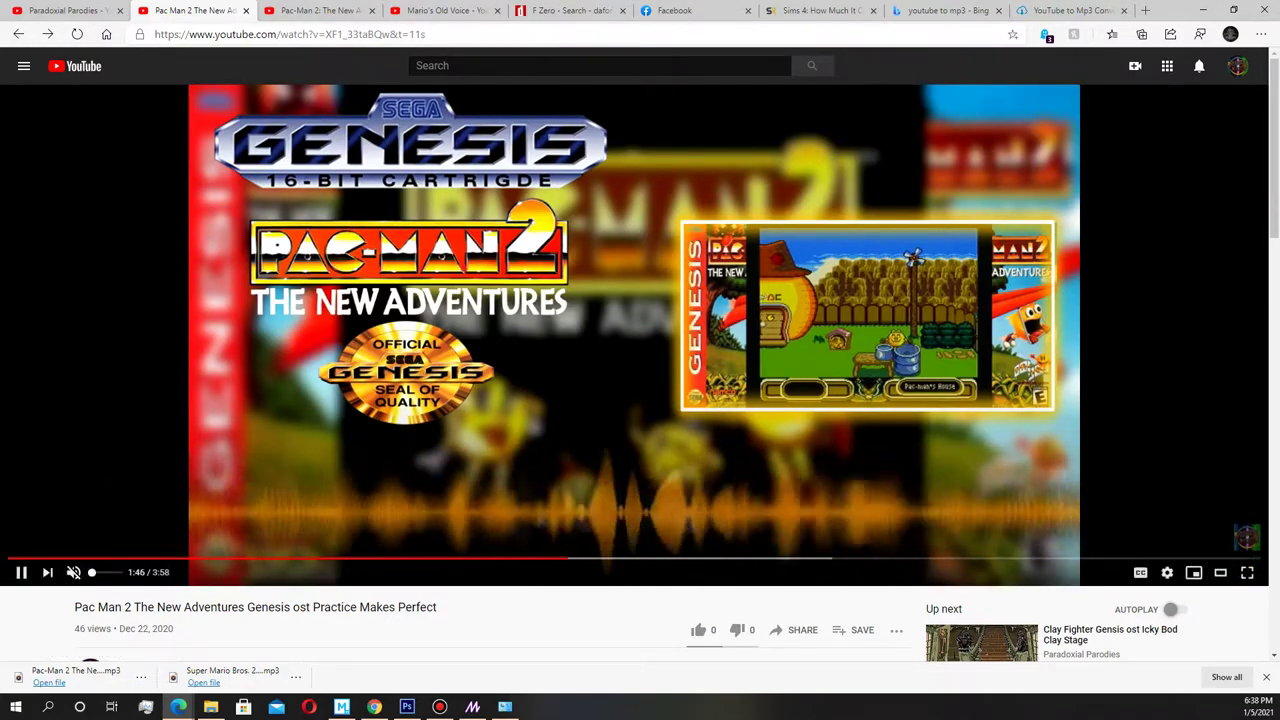
Briefly unmute the example video to hear its music, mute it again, and skip ahead to near its end
click(94, 572)
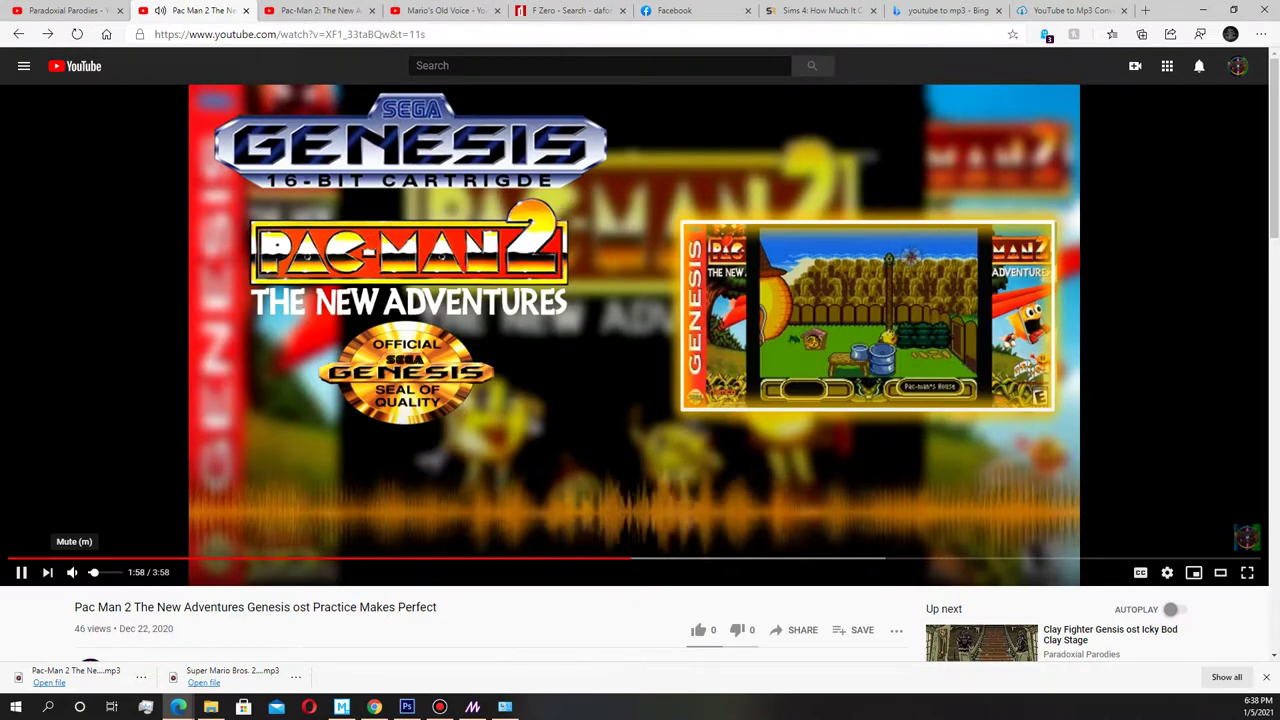
click(72, 572)
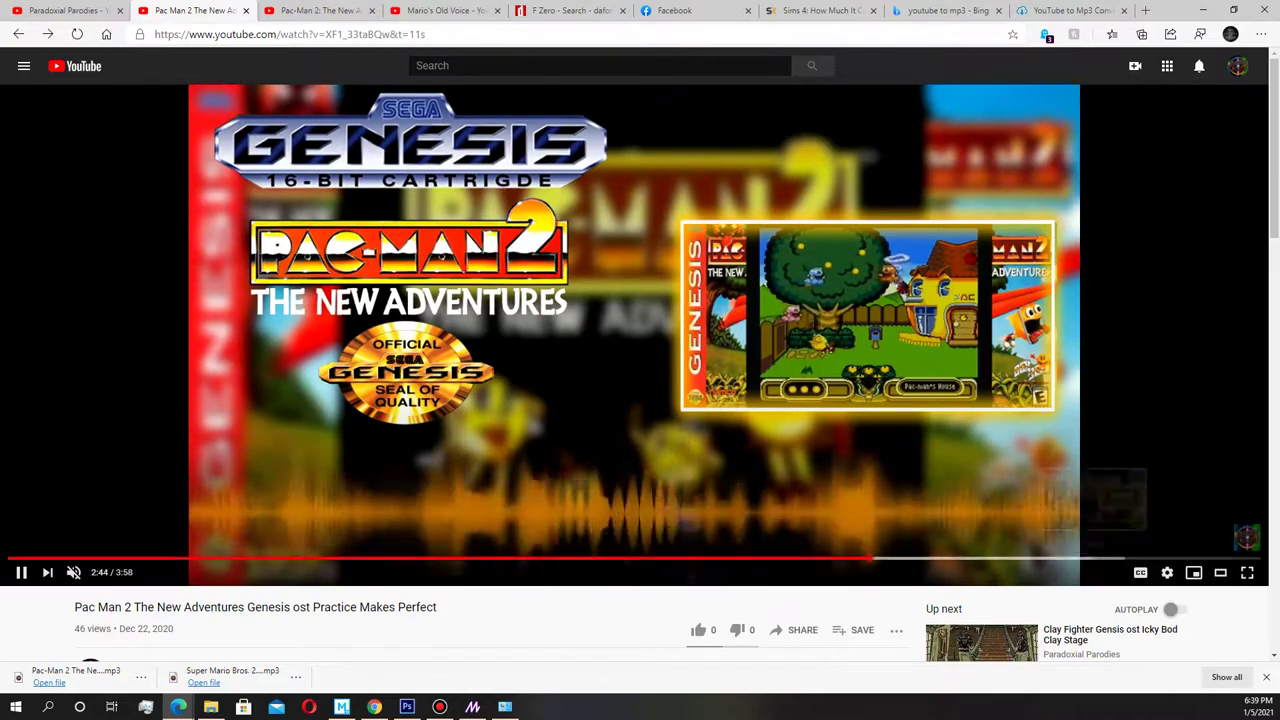
click(1096, 560)
drag(1096, 560, 1198, 560)
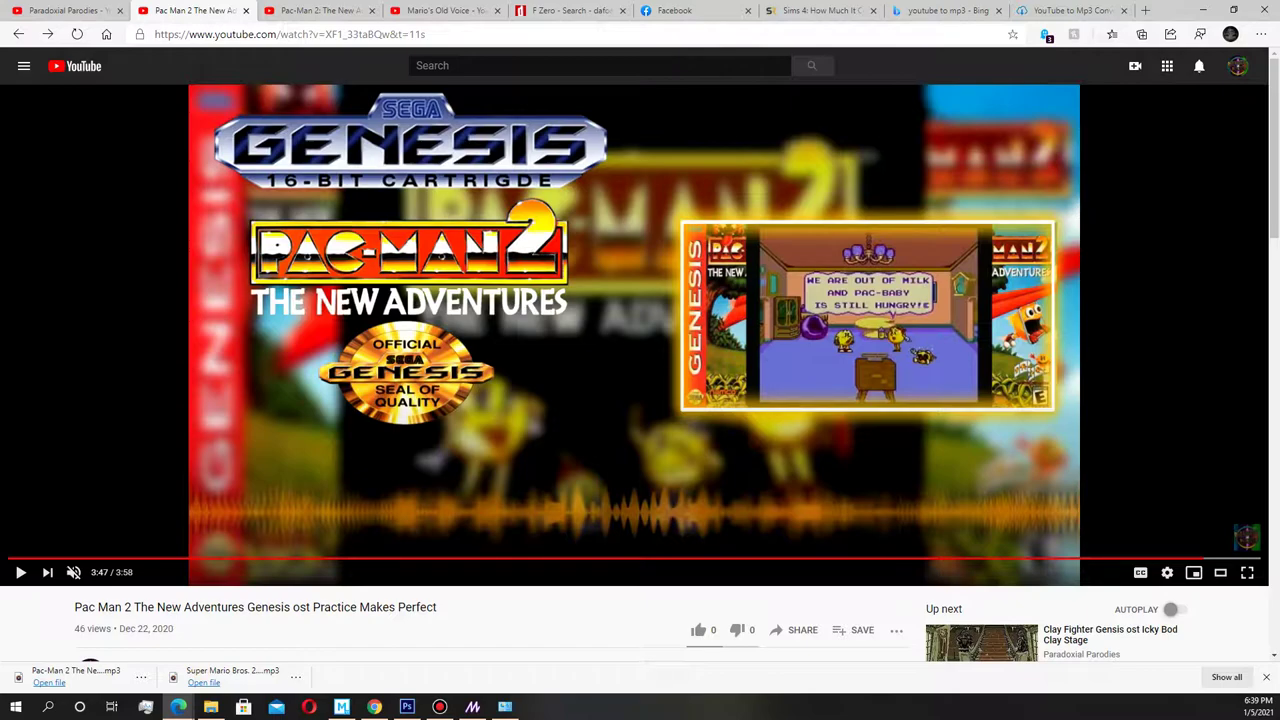
Switch to the Pac-Man 2 "Mischief (Sega Genesis Version)" video and play its source track
key(ctrl+Tab)
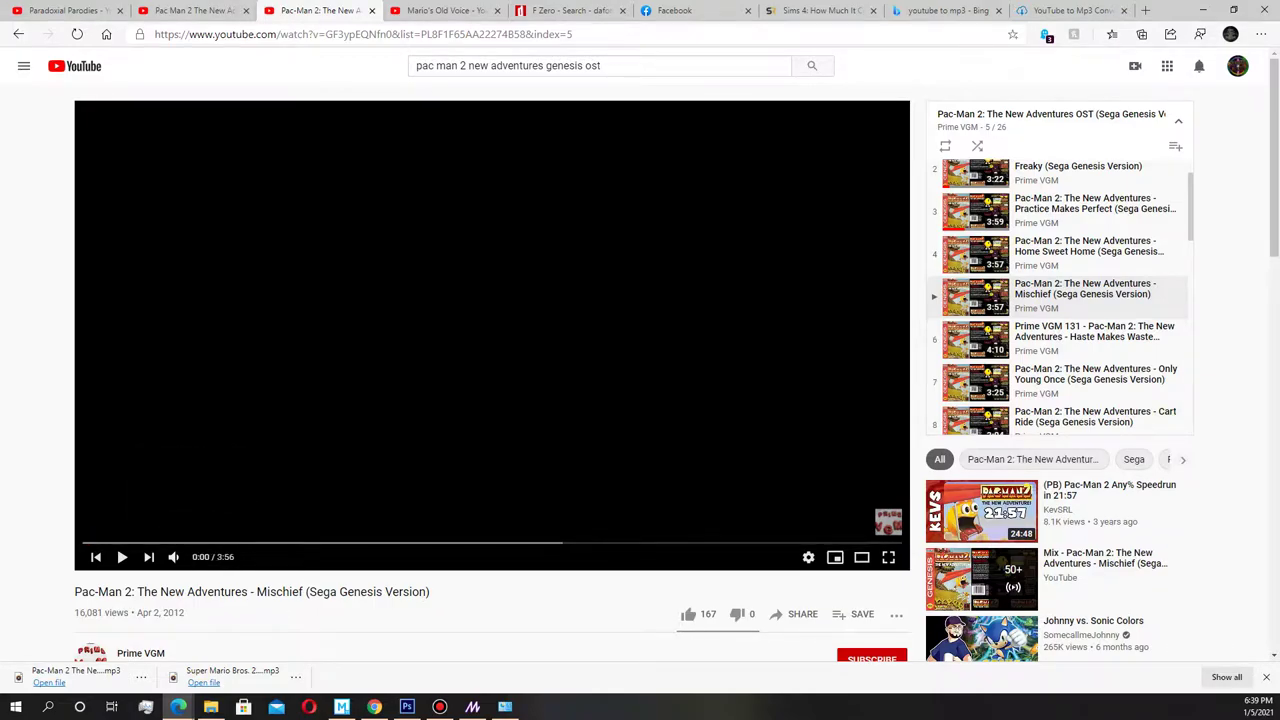
click(483, 318)
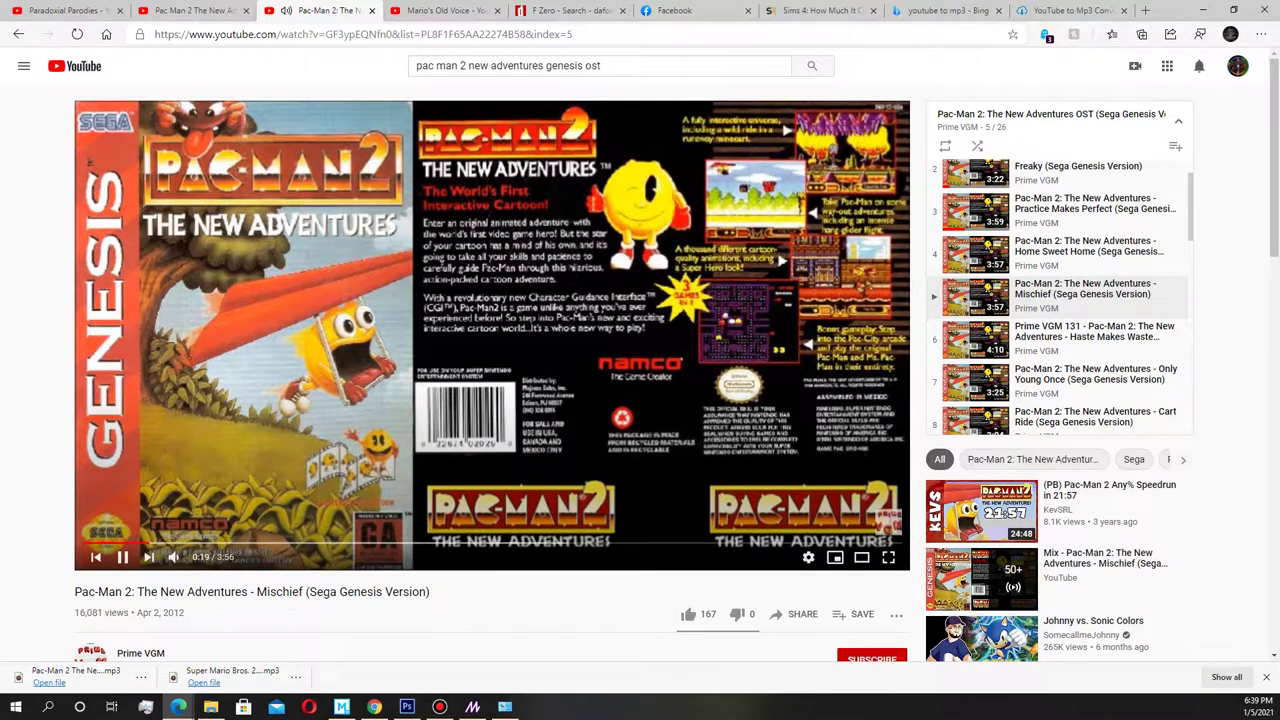
click(89, 160)
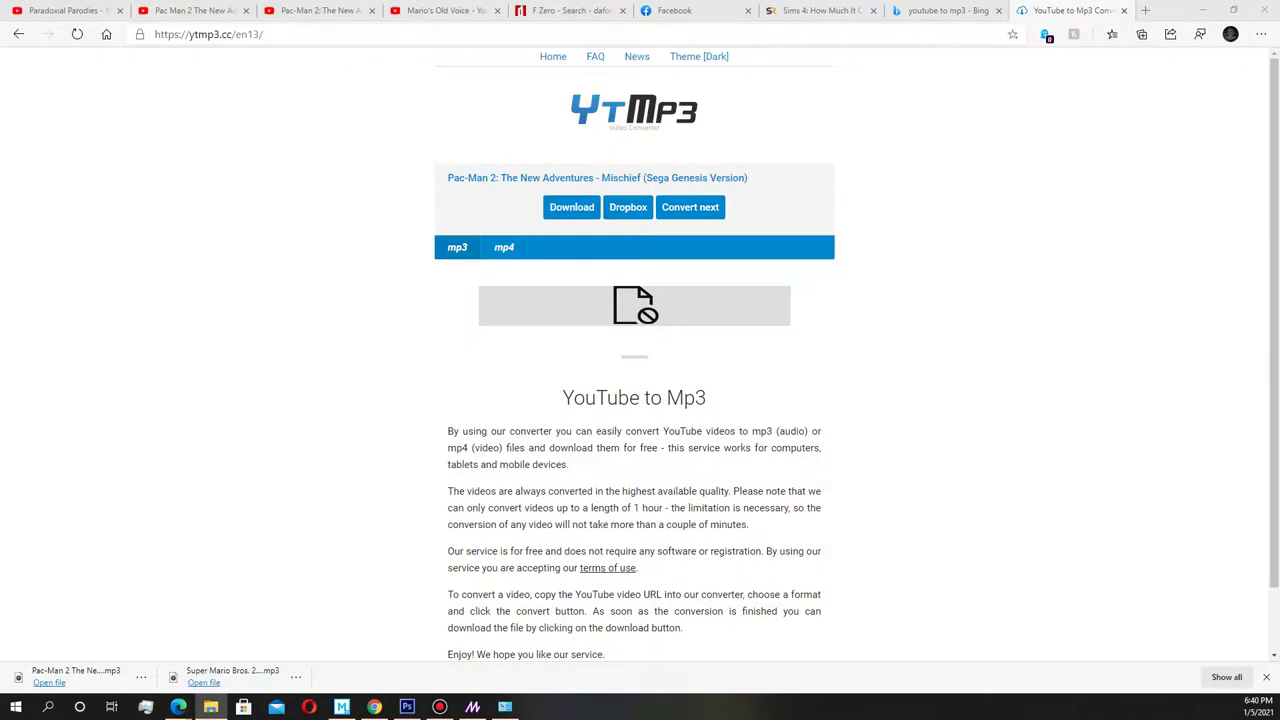
Bring up the Pac Man 2 Sega folder in File Explorer and show all files in its project pics subfolder
drag(1279, 172, 600, 155)
click(524, 255)
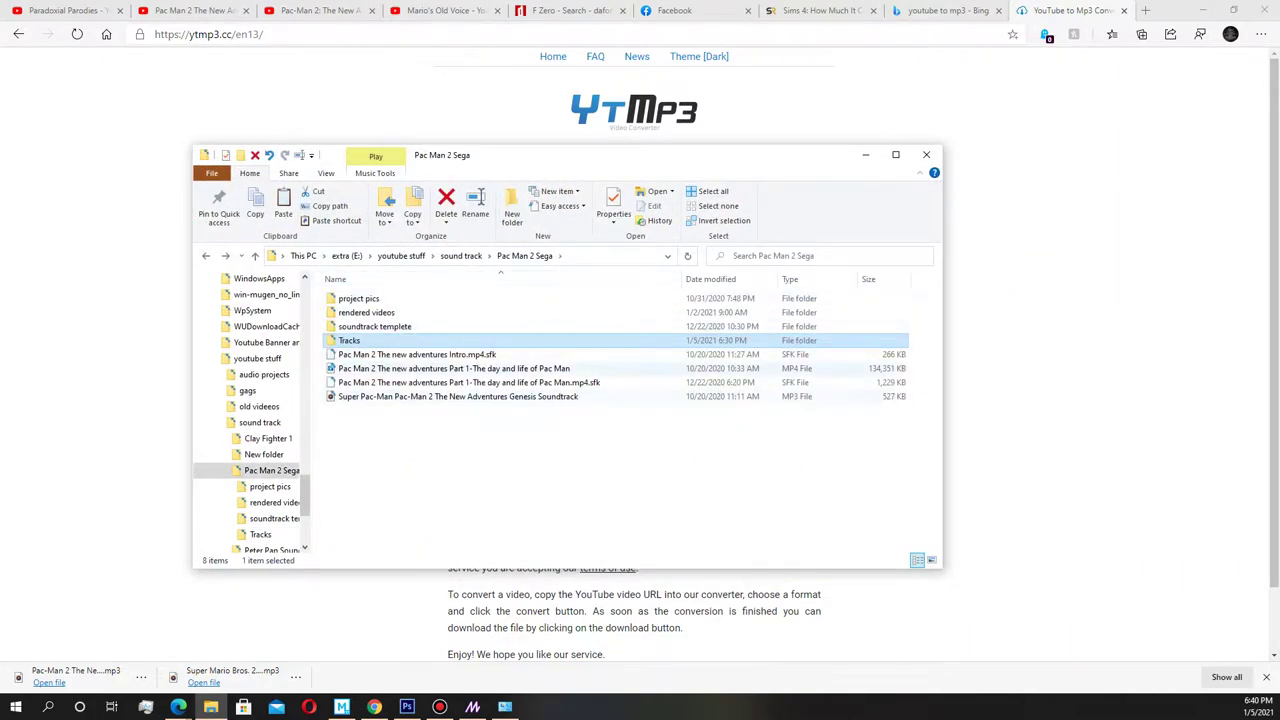
double_click(358, 298)
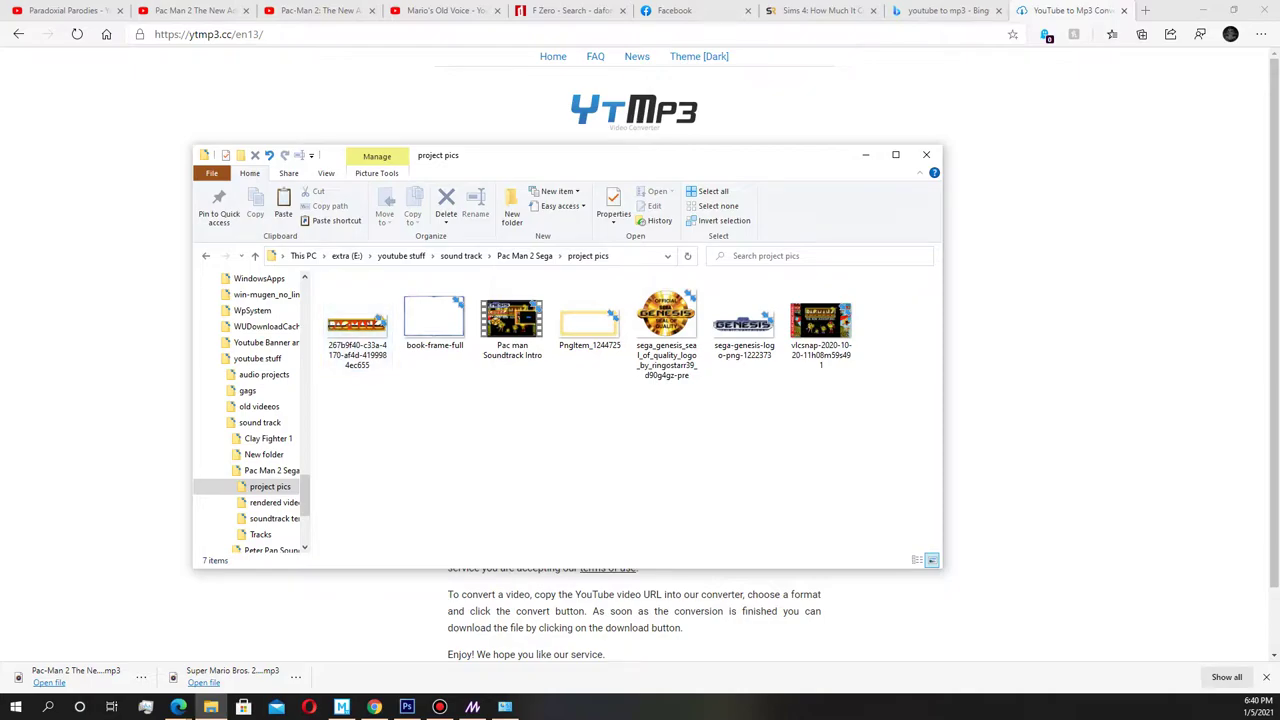
drag(350, 423, 902, 305)
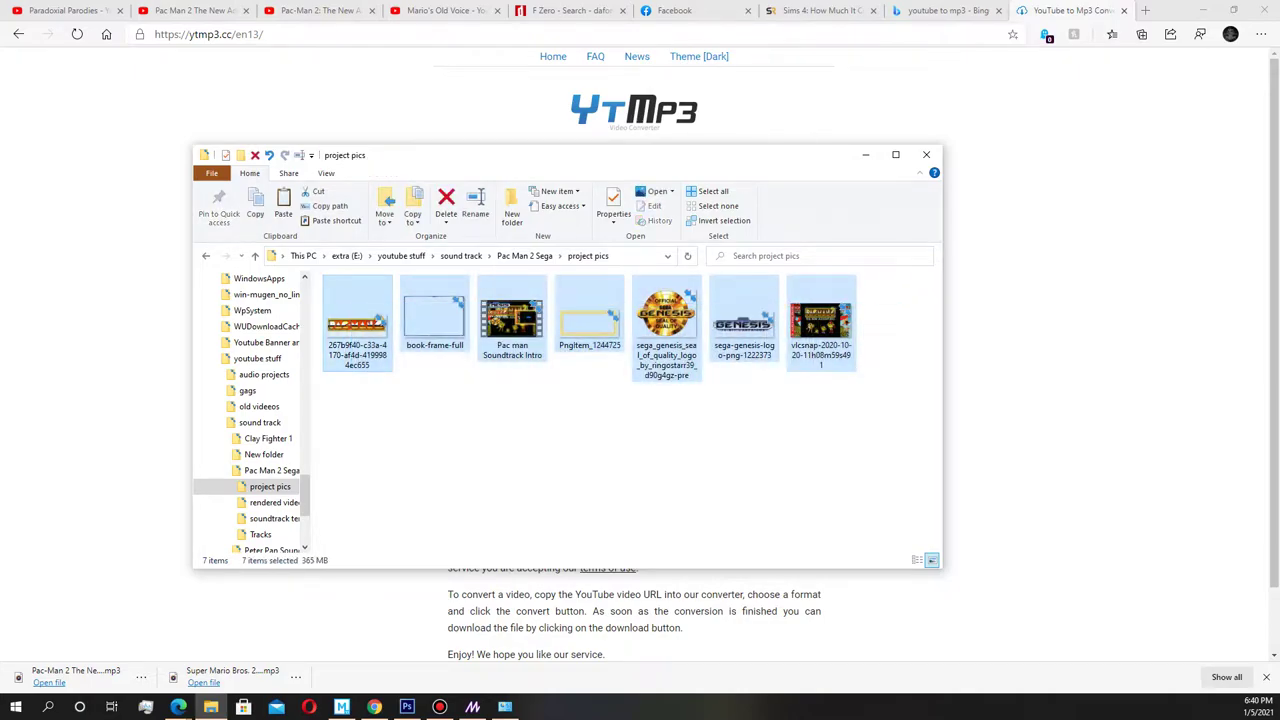
click(902, 305)
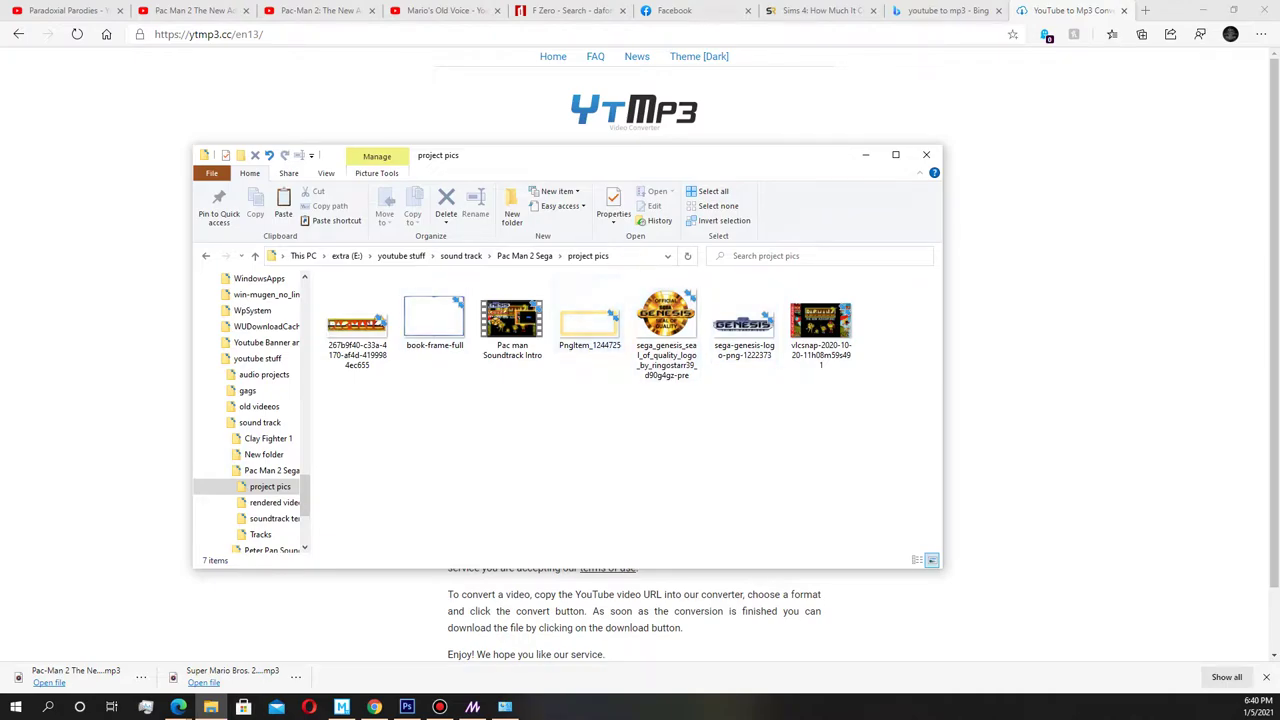
Look over the individual logo, frame and picture files in project pics, and close the folder window
drag(570, 424, 756, 320)
click(590, 420)
click(357, 322)
click(400, 420)
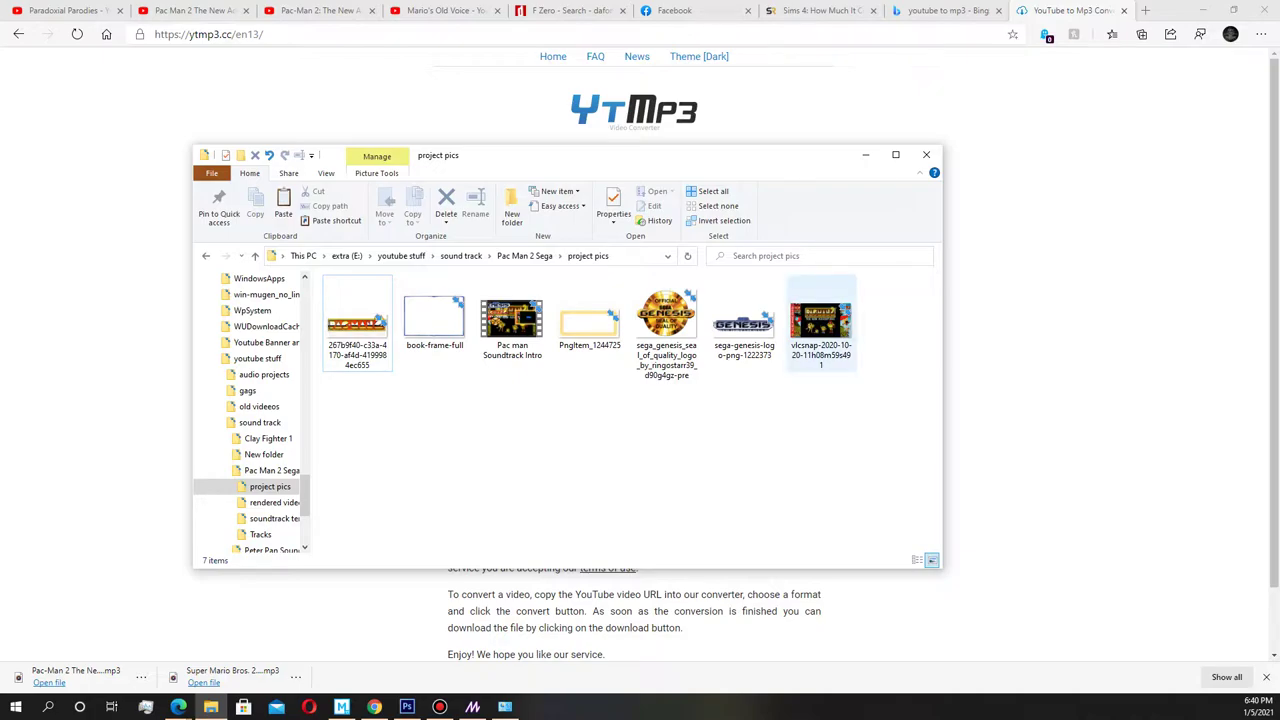
mouse_move(830, 330)
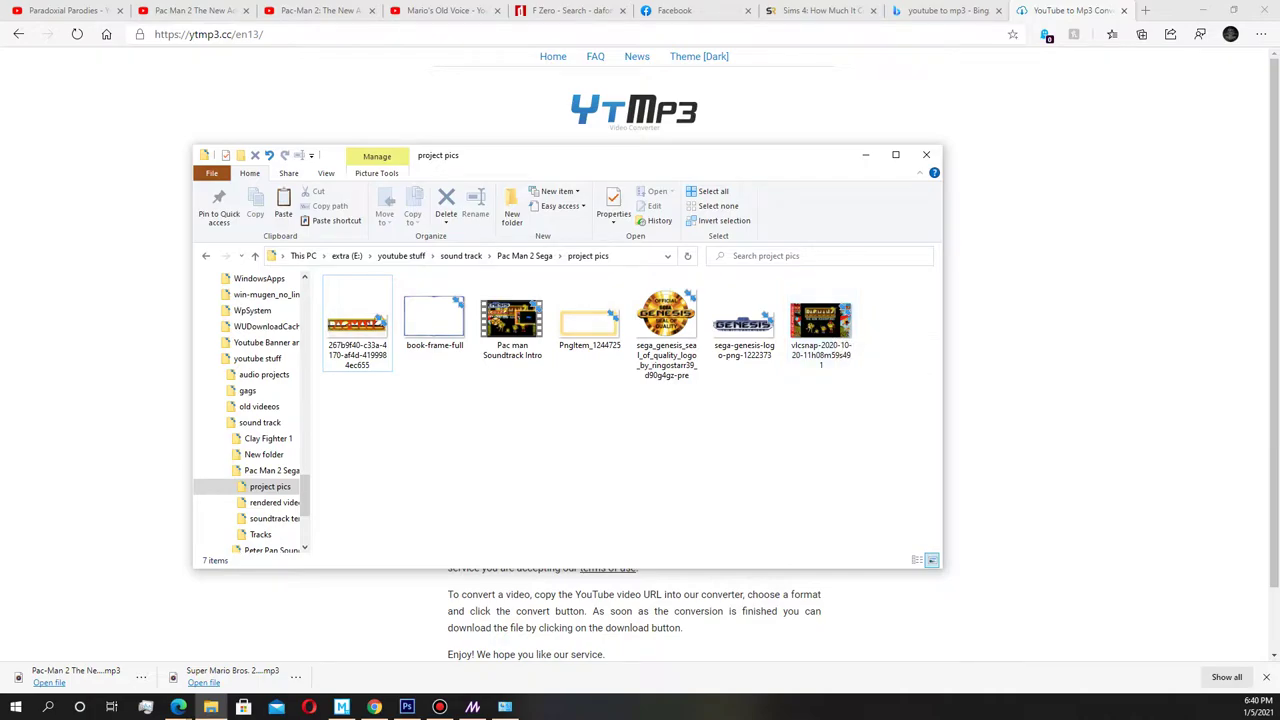
key(alt+F4)
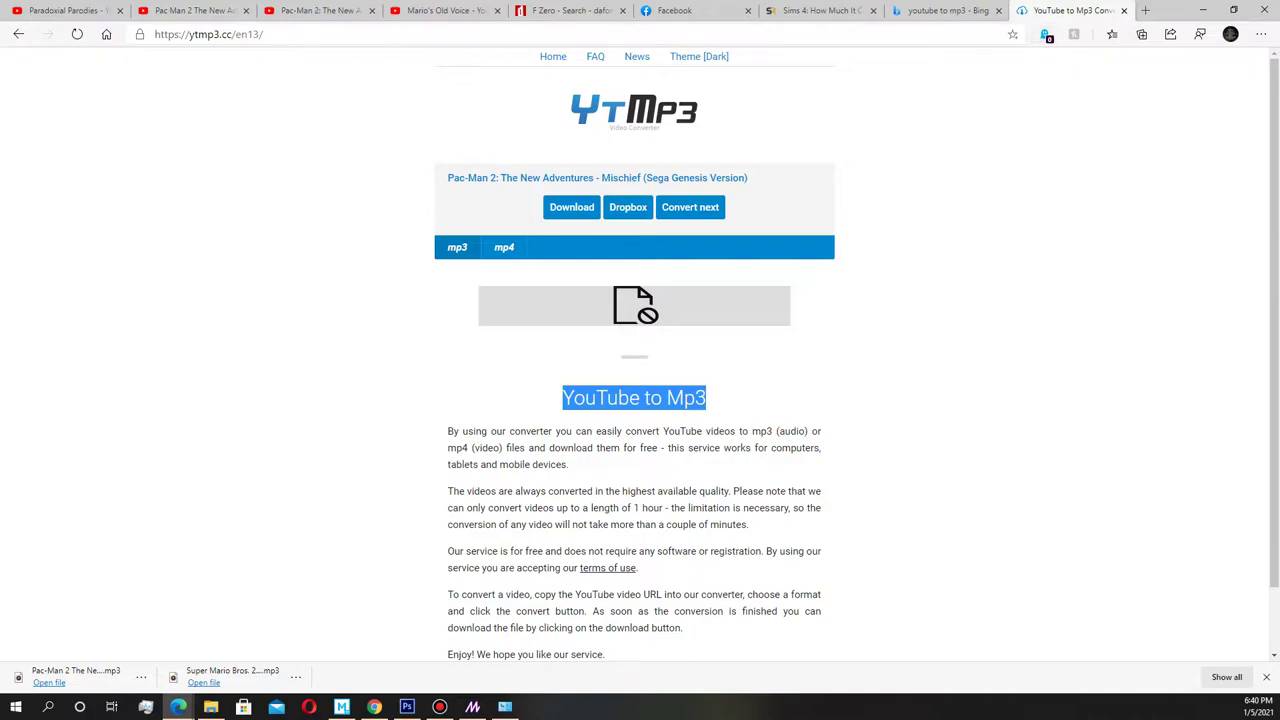
Switch to the Magic editor and open the program's official web site from it
click(1203, 10)
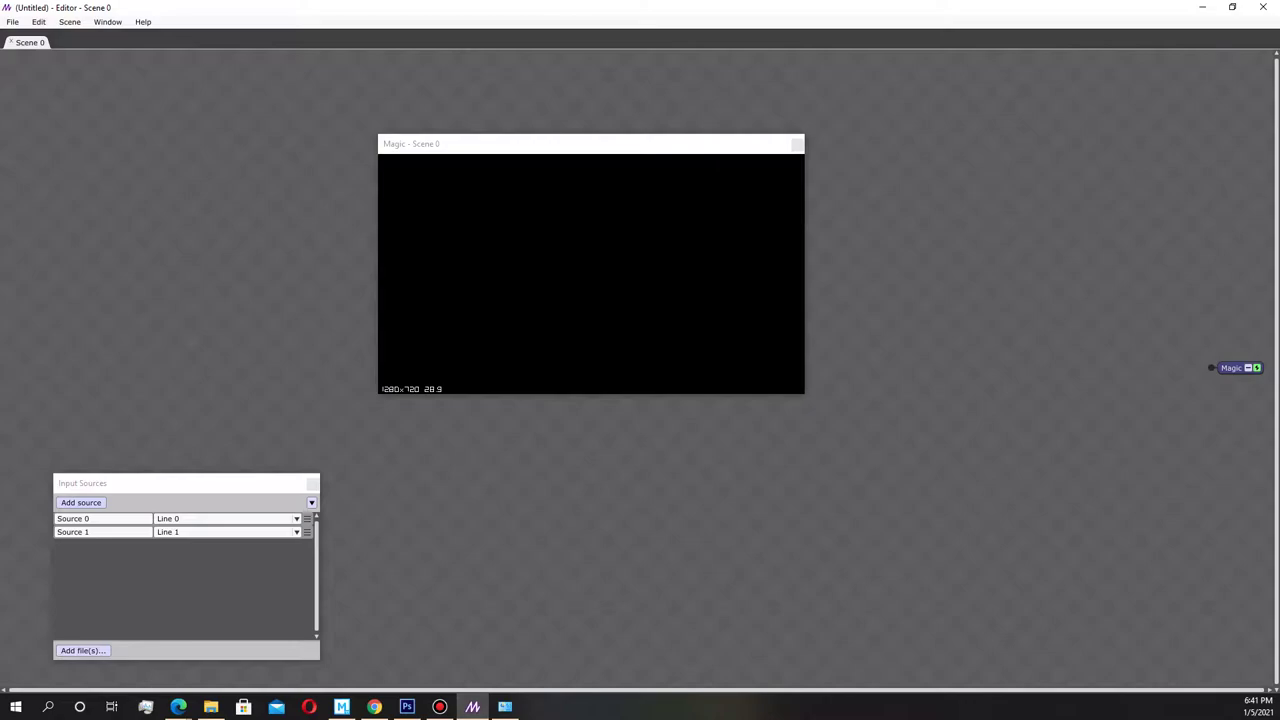
click(143, 21)
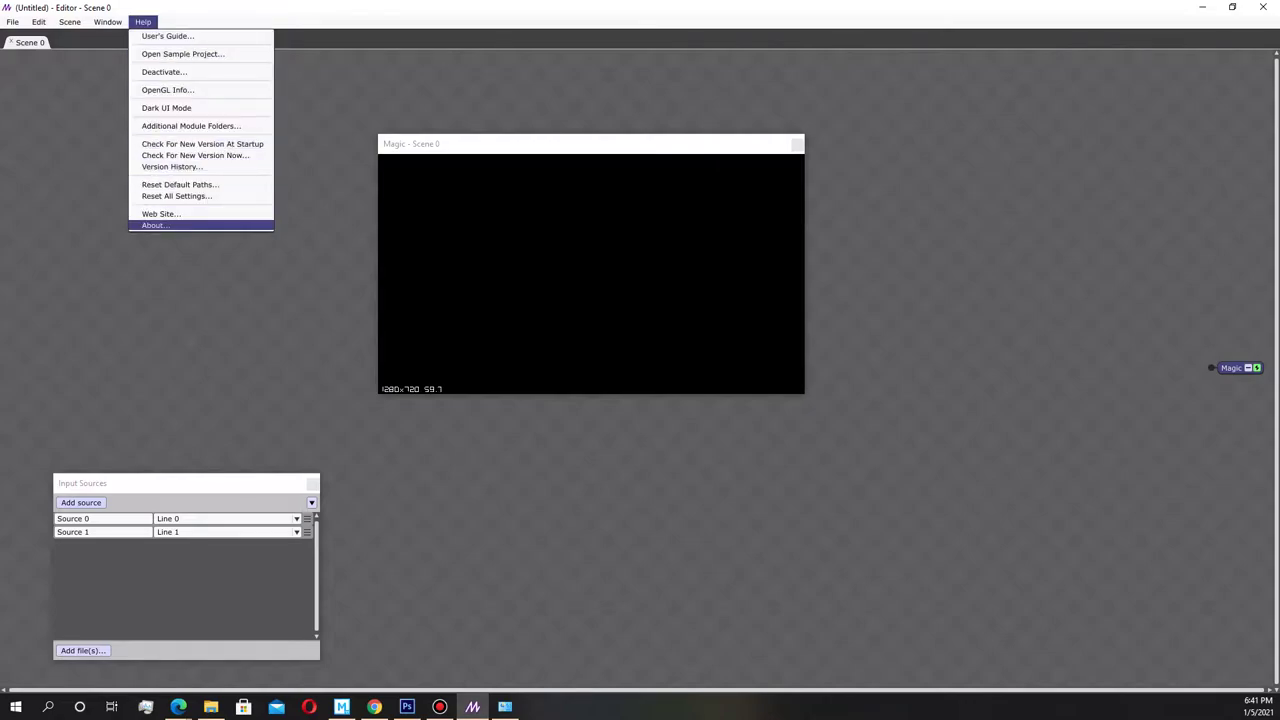
click(160, 213)
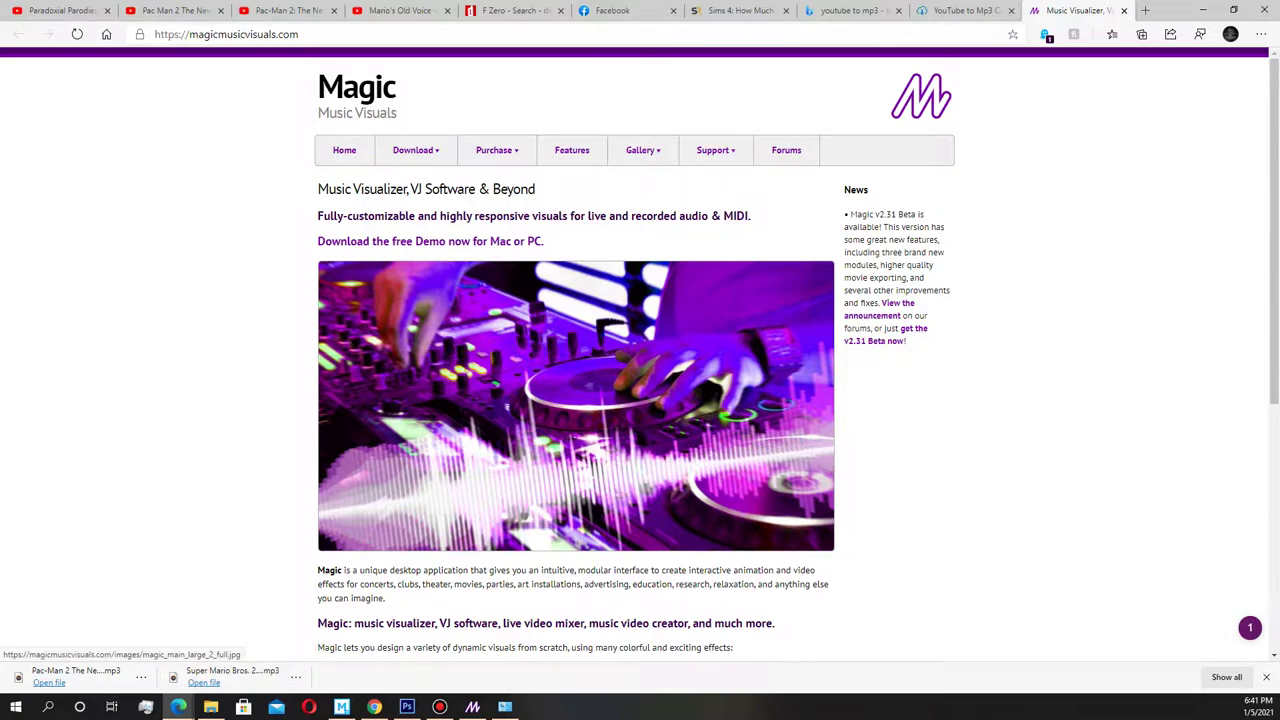
Open the Screenshots gallery on the Magic site and look through the sample visualizer projects, returning to the start
mouse_move(643, 150)
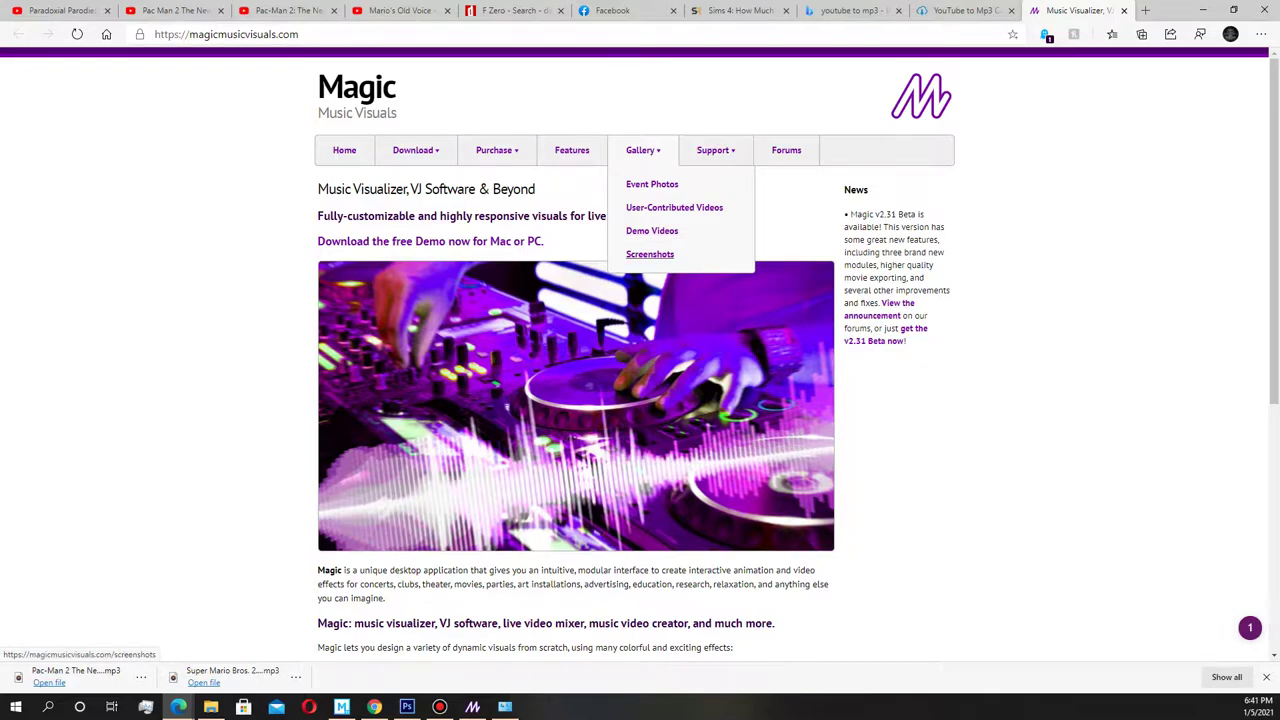
click(650, 254)
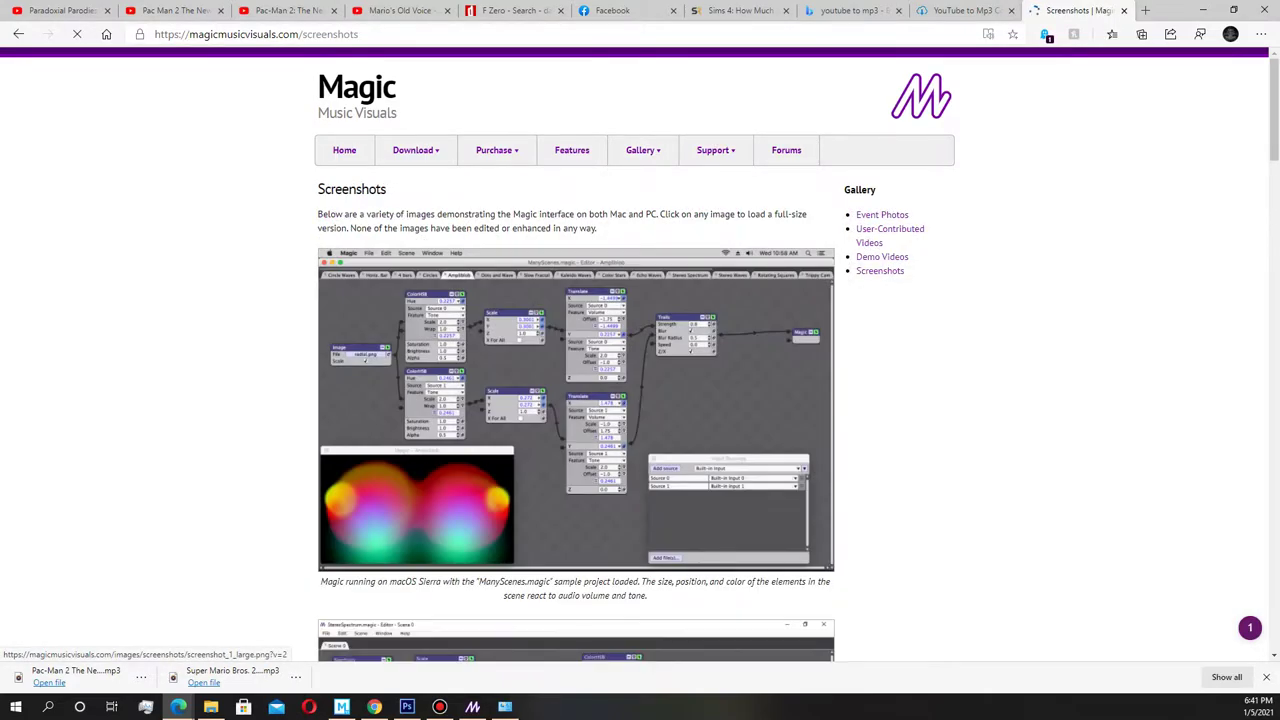
scroll(576, 400, down, 3)
scroll(576, 400, down, 5)
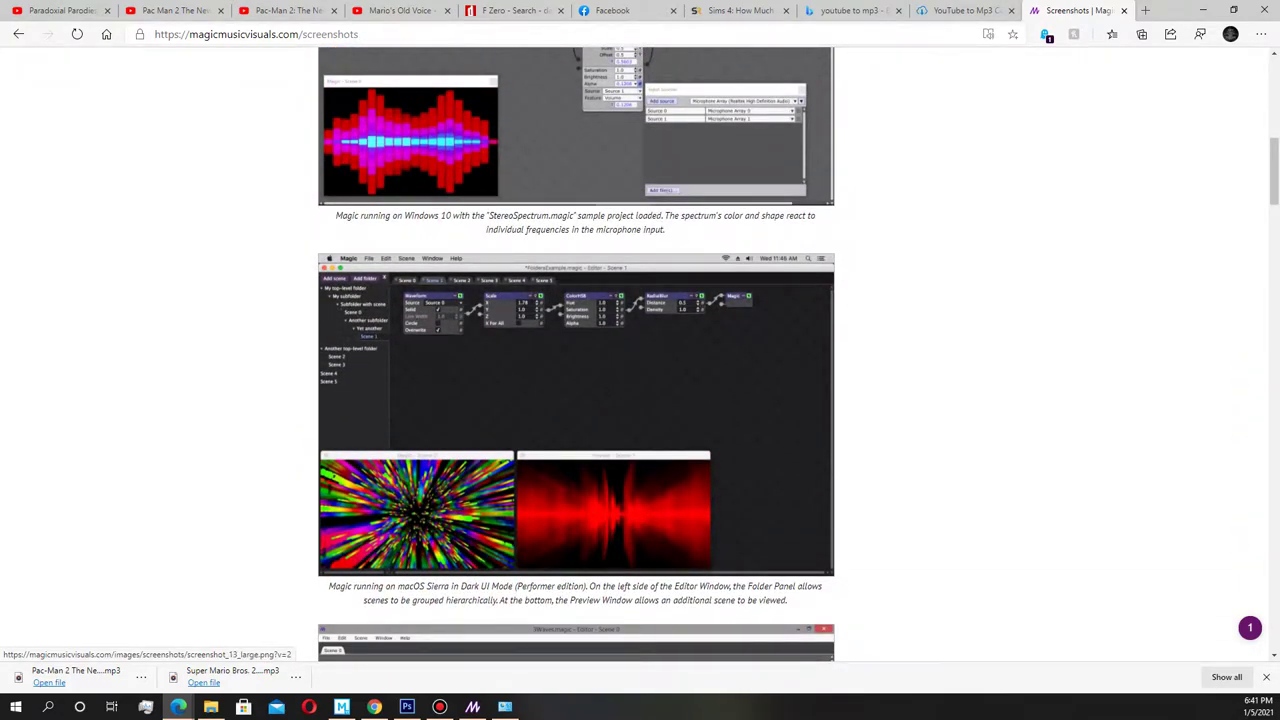
scroll(576, 400, down, 6)
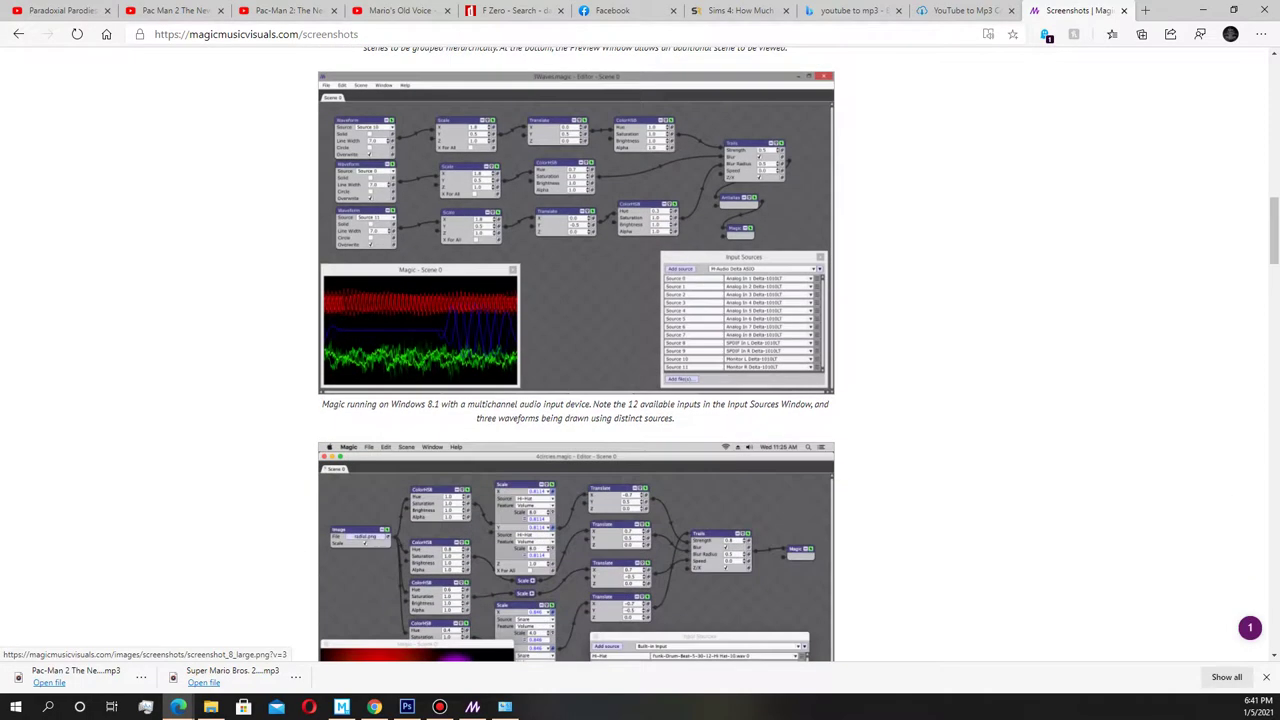
scroll(576, 400, down, 10)
scroll(576, 400, down, 5)
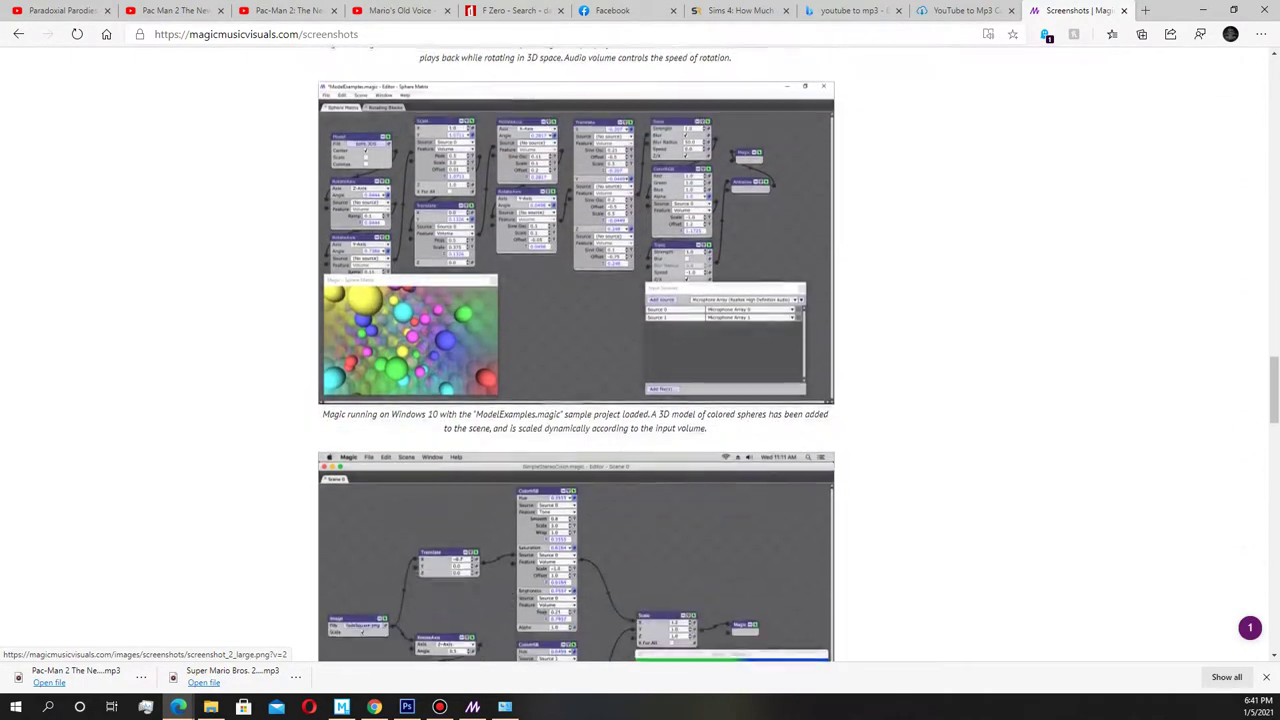
scroll(576, 400, down, 3)
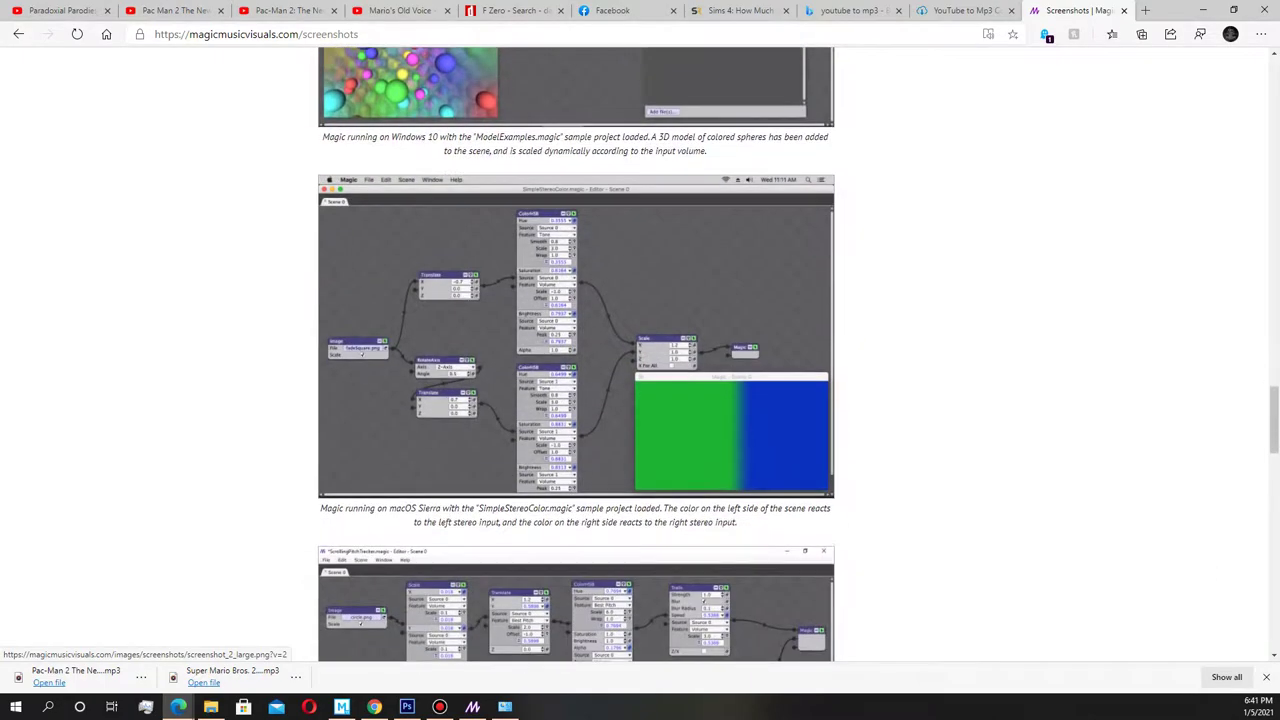
scroll(576, 400, down, 8)
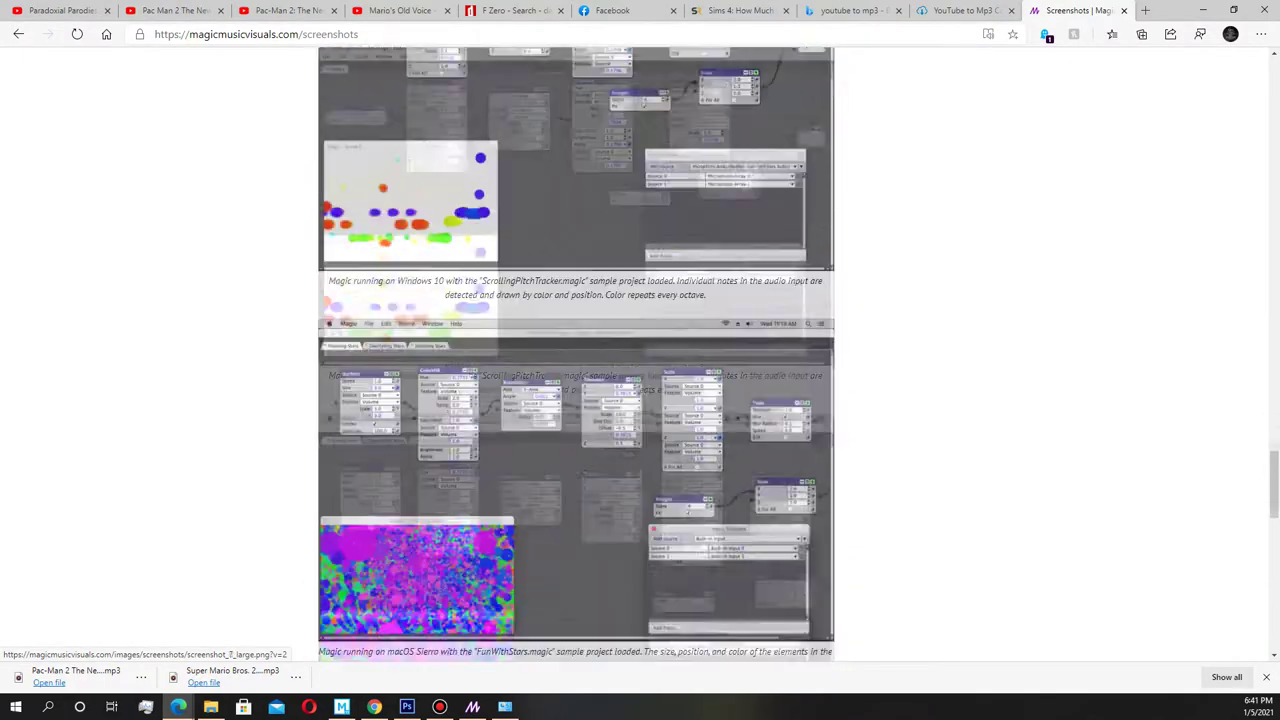
scroll(576, 400, down, 10)
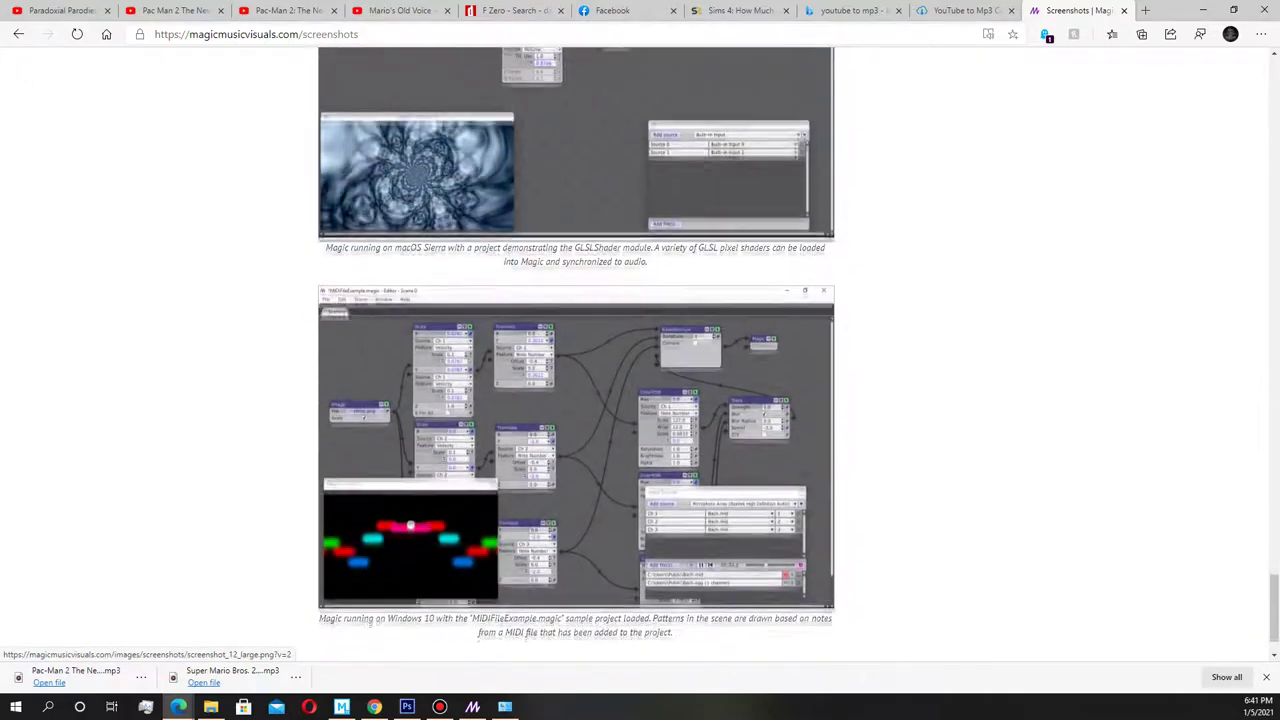
key(Home)
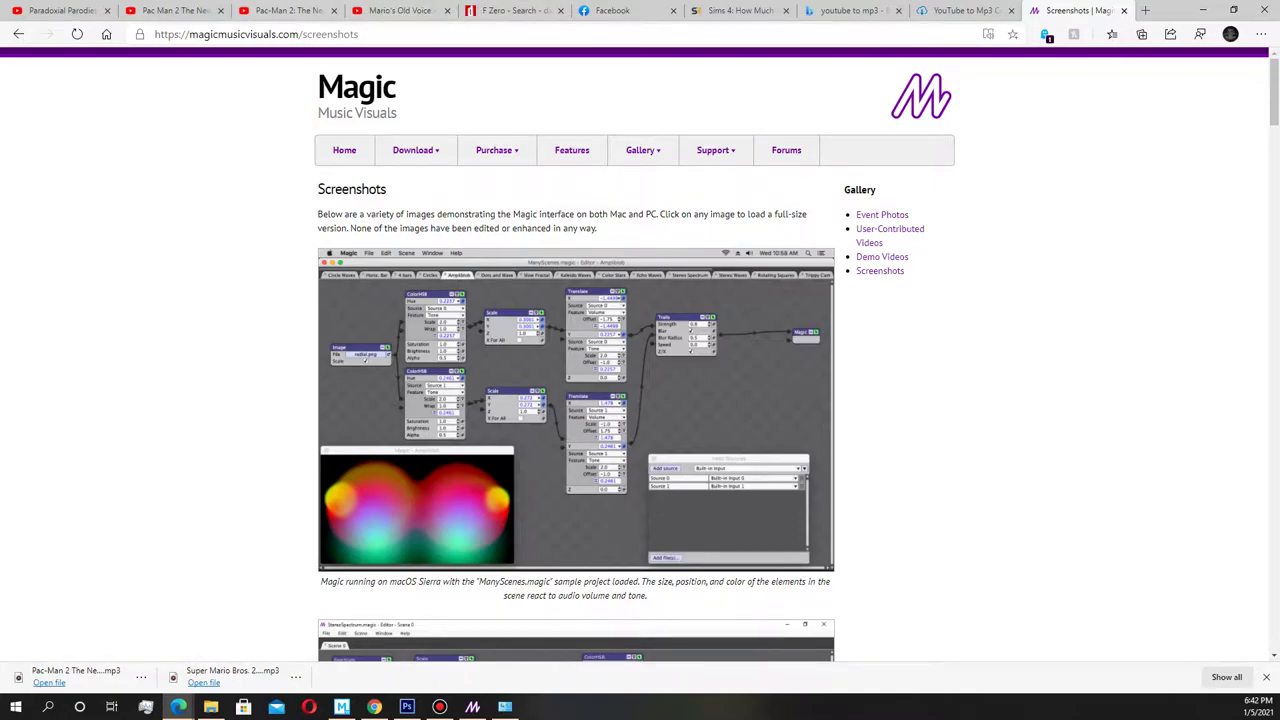
Recheck the StereoSpectrum example in the screenshots, and open the gallery's Demo Videos page
scroll(576, 400, down, 4)
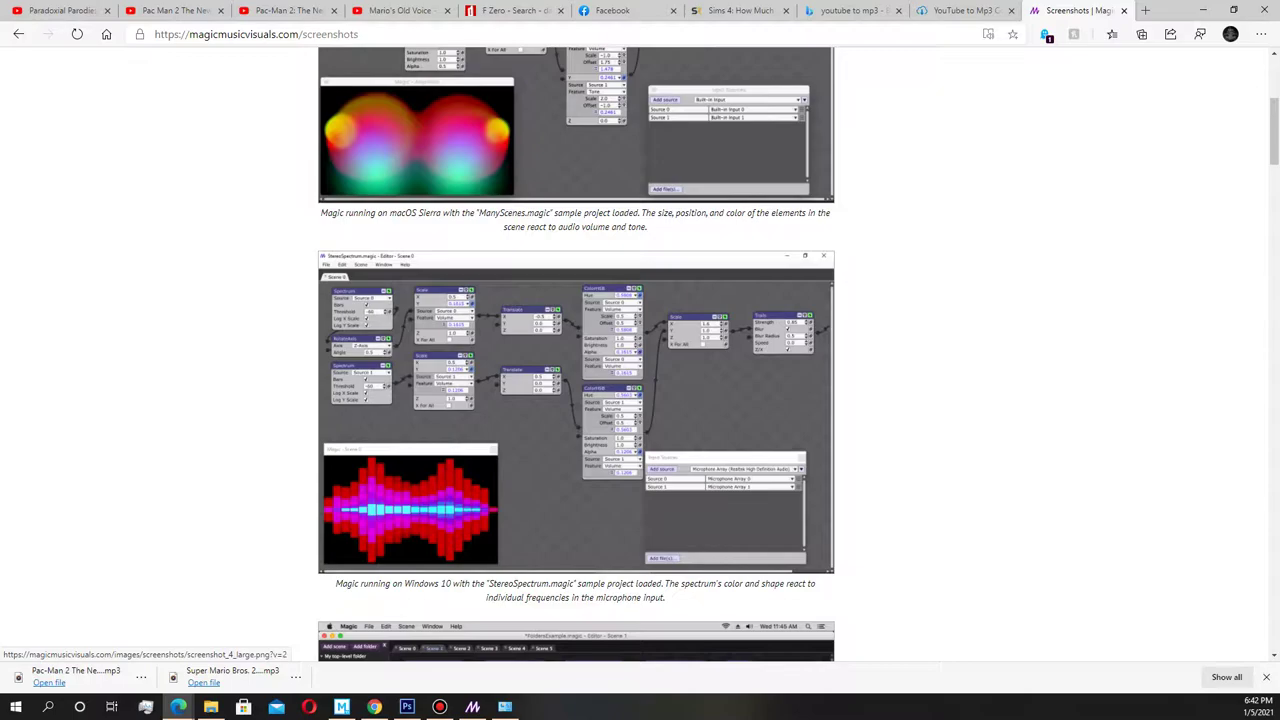
scroll(576, 400, up, 4)
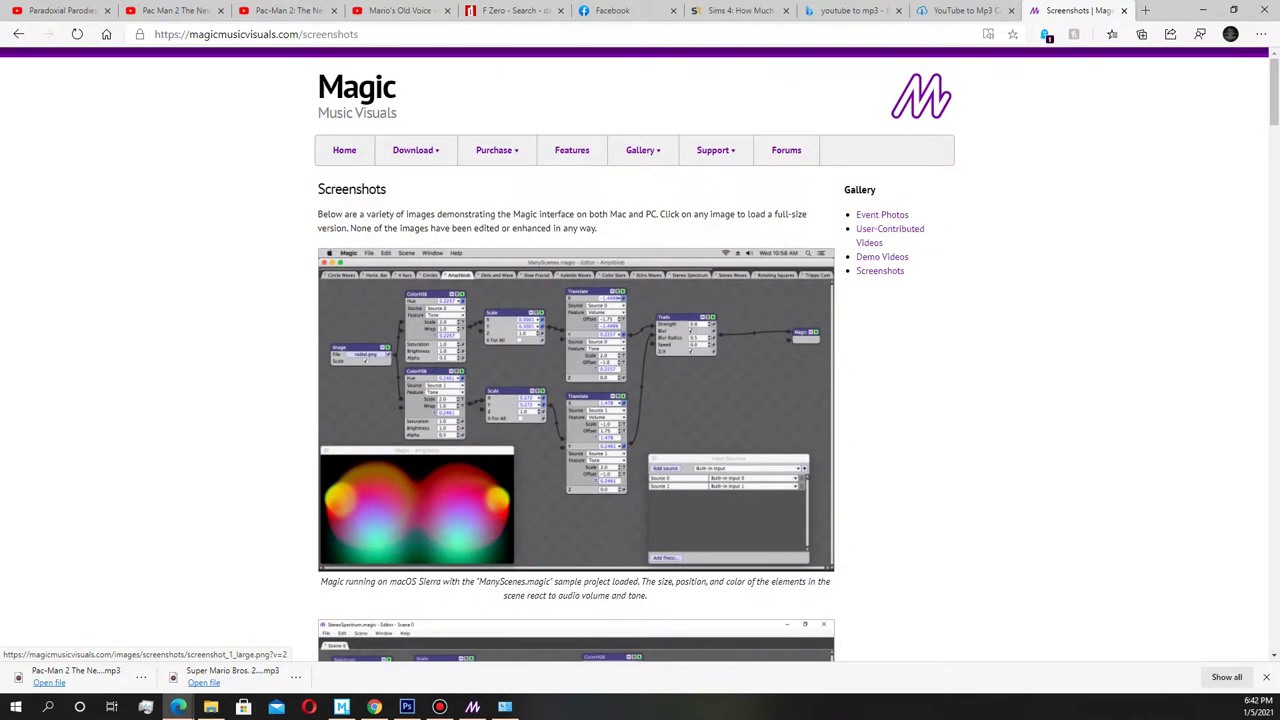
click(882, 256)
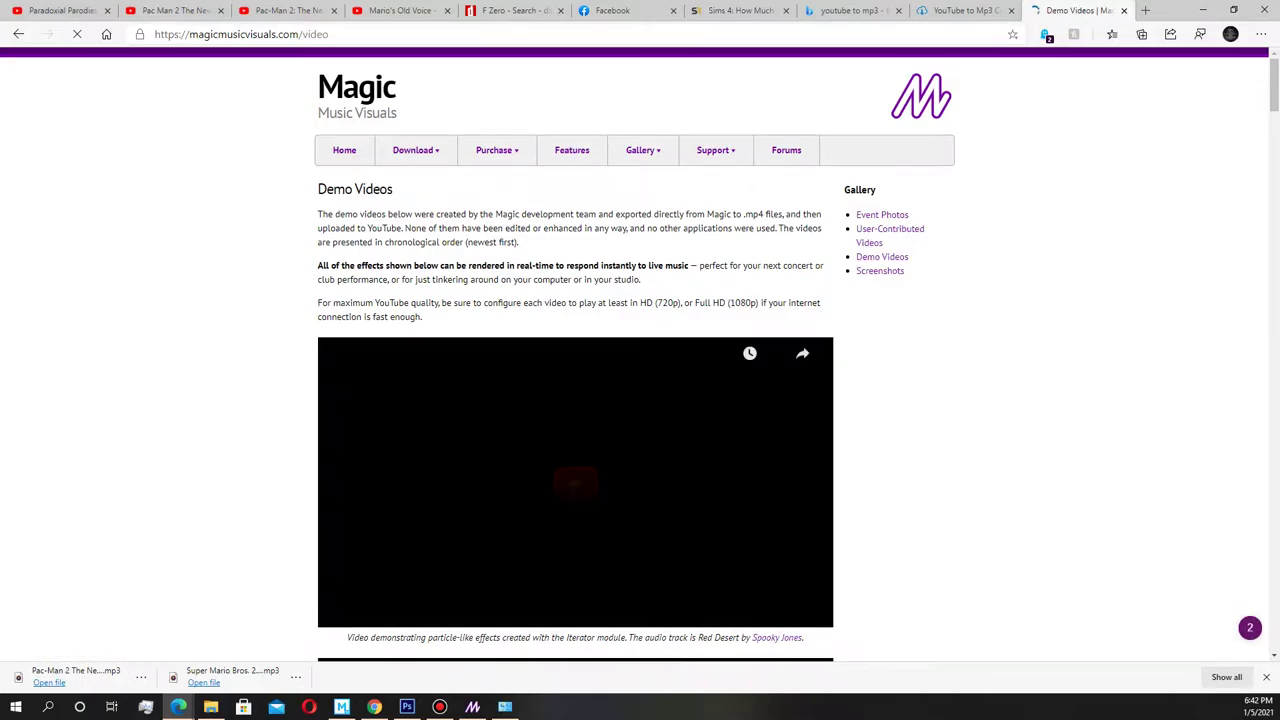
Browse the demo videos and play a few seconds of the circular spectrum demo, then pause it
scroll(640, 400, down, 2)
scroll(576, 354, down, 8)
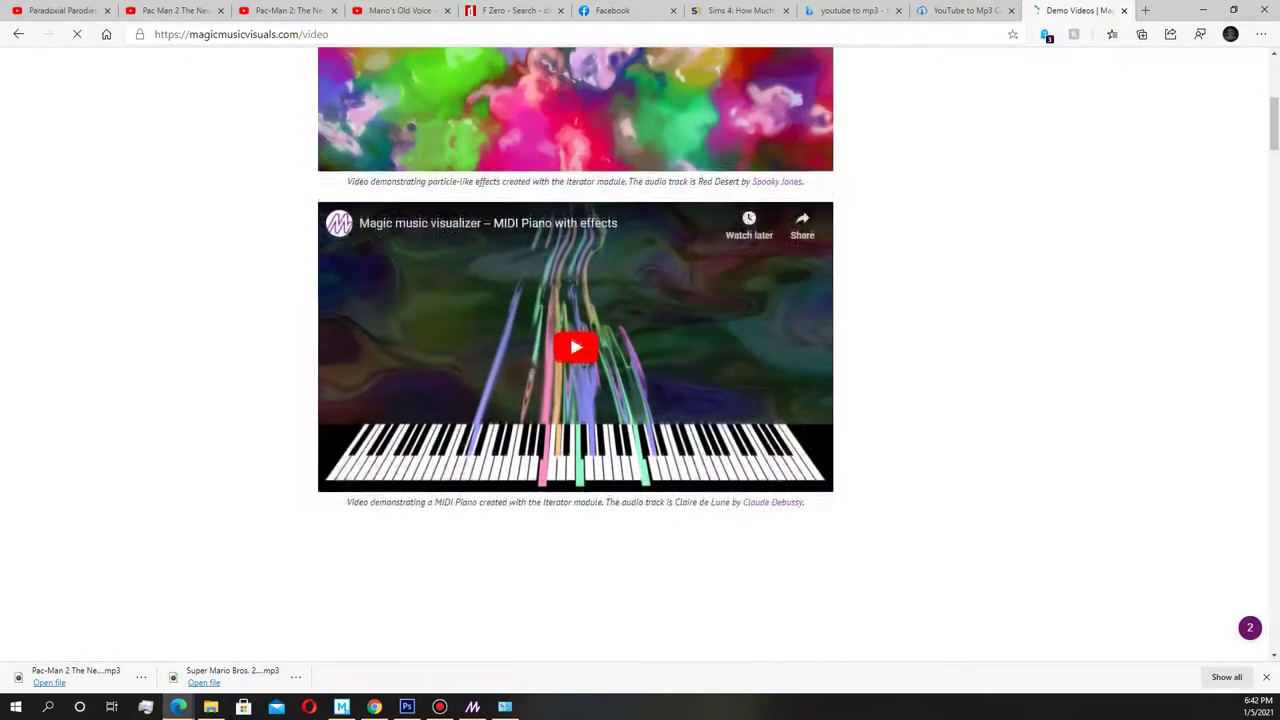
scroll(576, 354, down, 1)
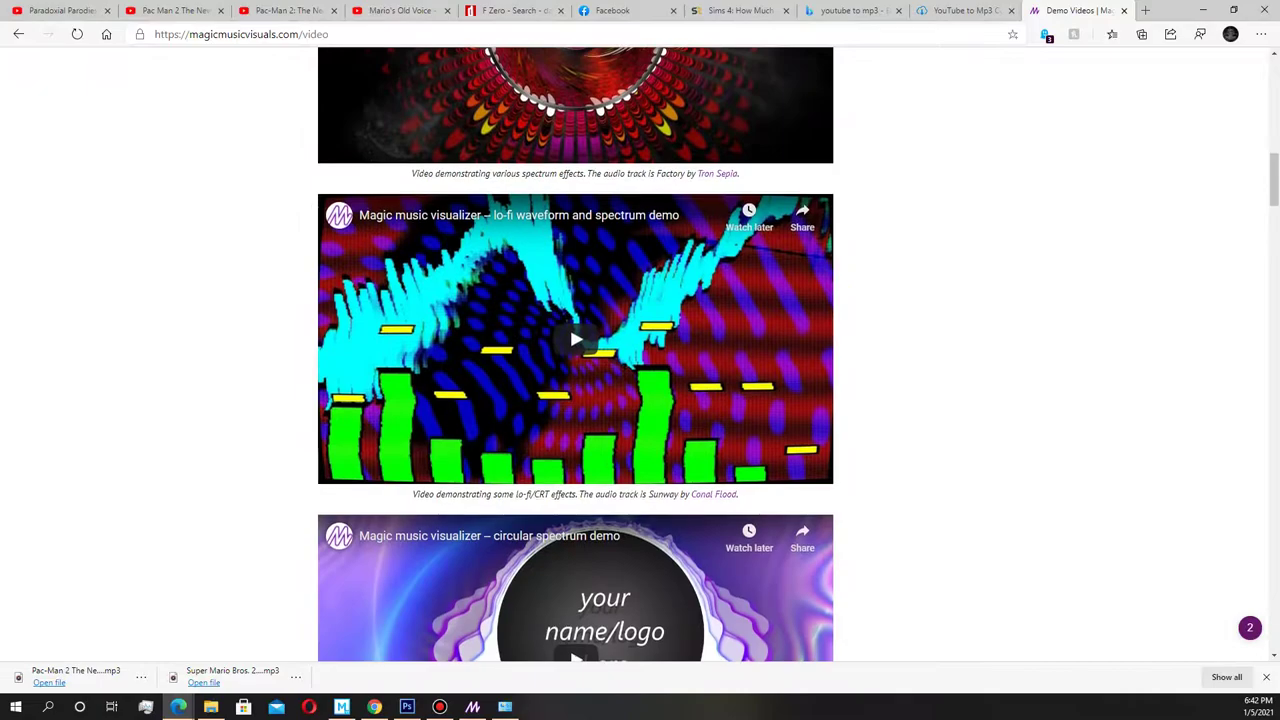
scroll(576, 385, down, 3)
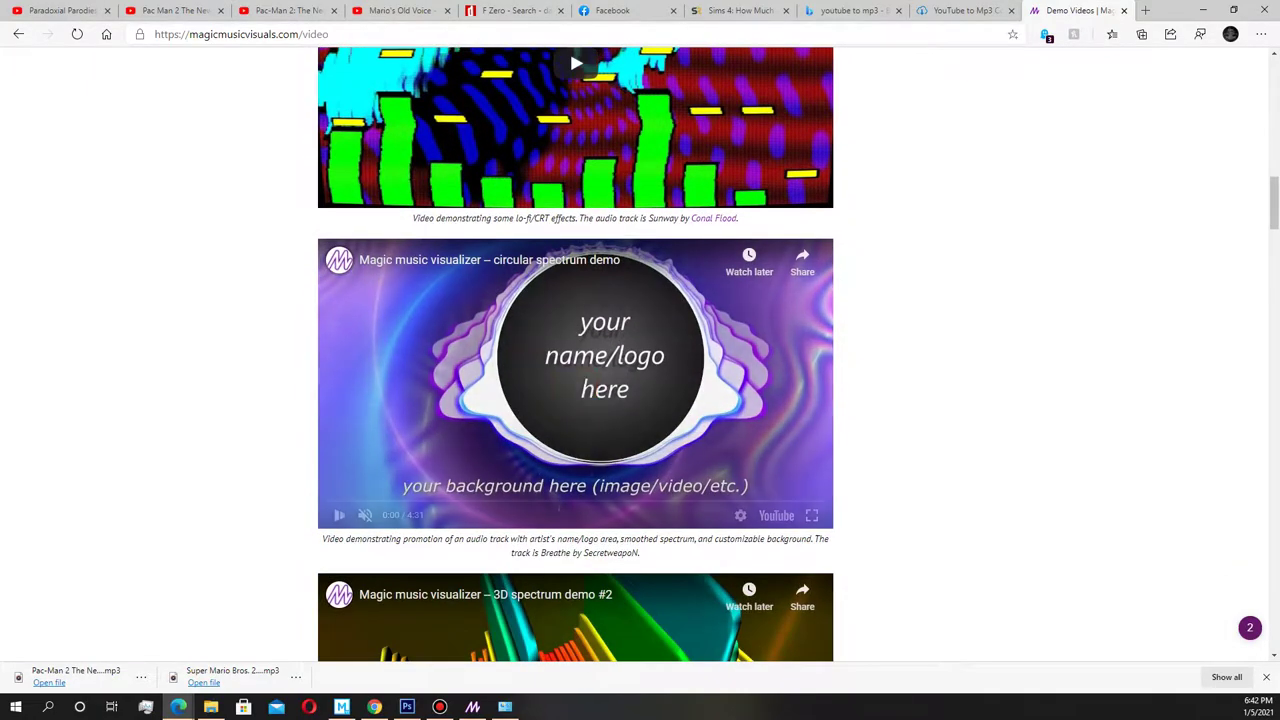
click(576, 385)
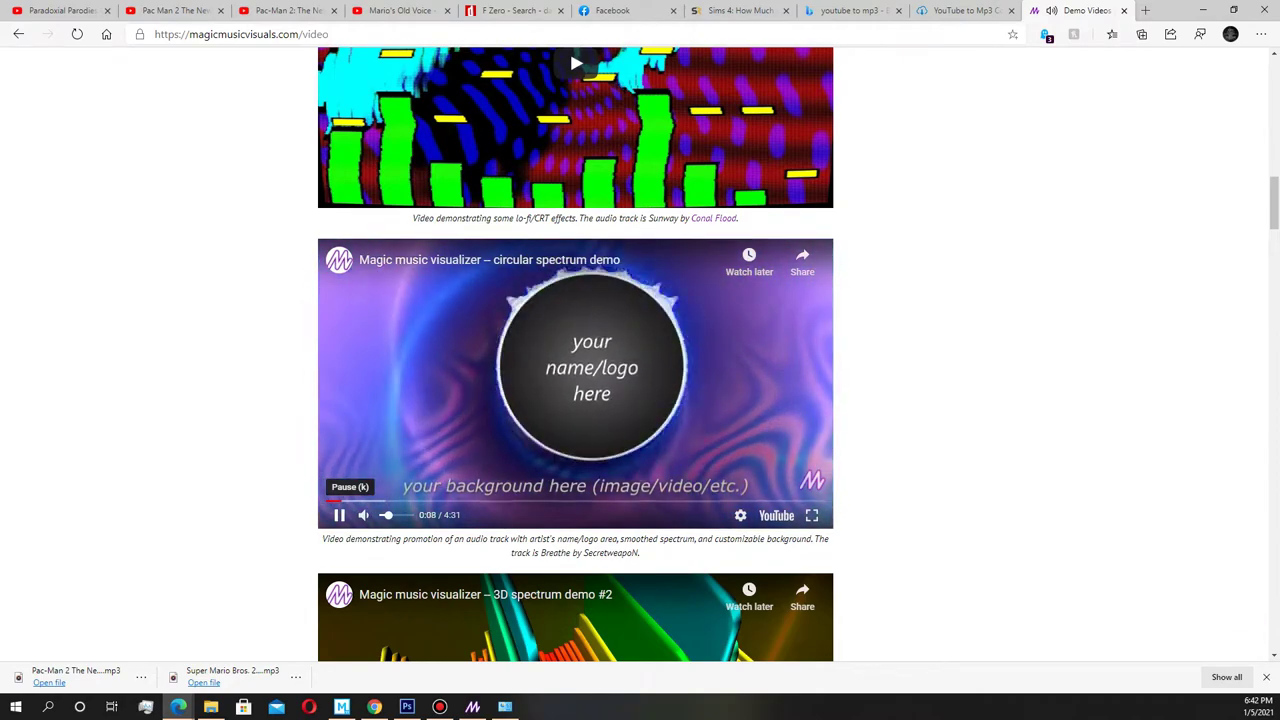
click(339, 515)
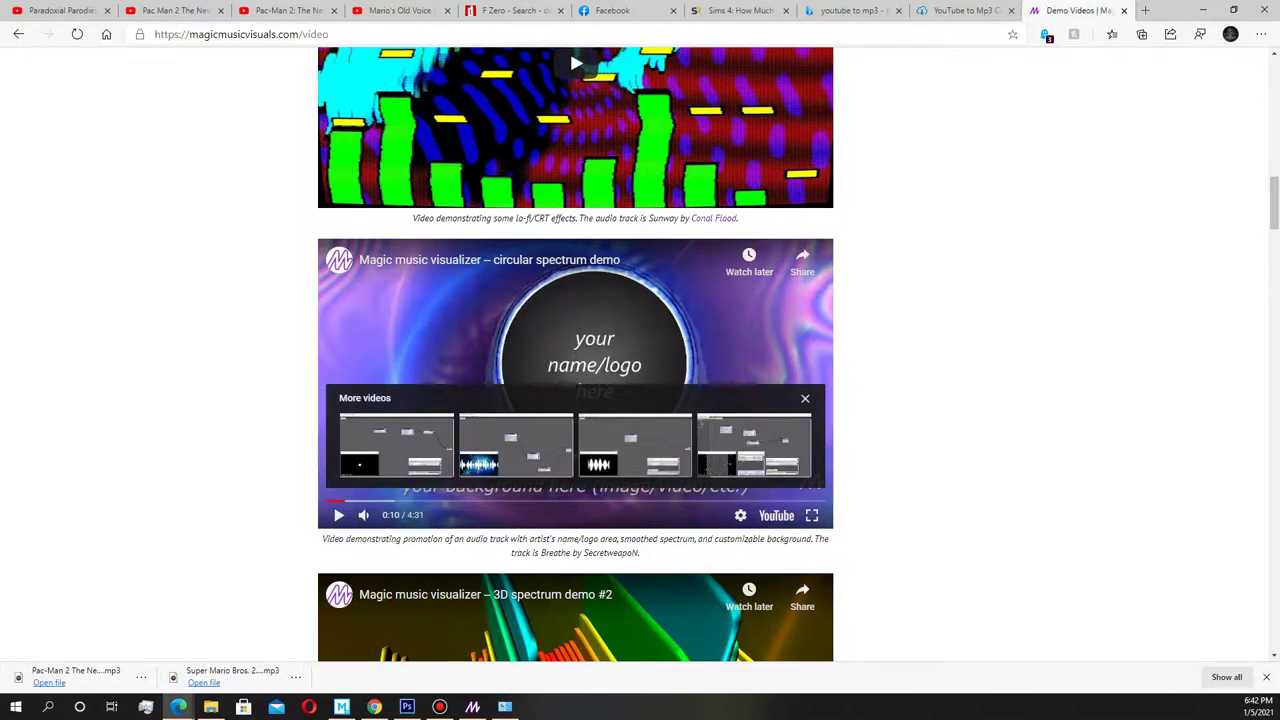
Look at the 3D spectrum demos, return to the start of the page, and minimize the browser to reveal the Magic editor
scroll(575, 354, down, 5)
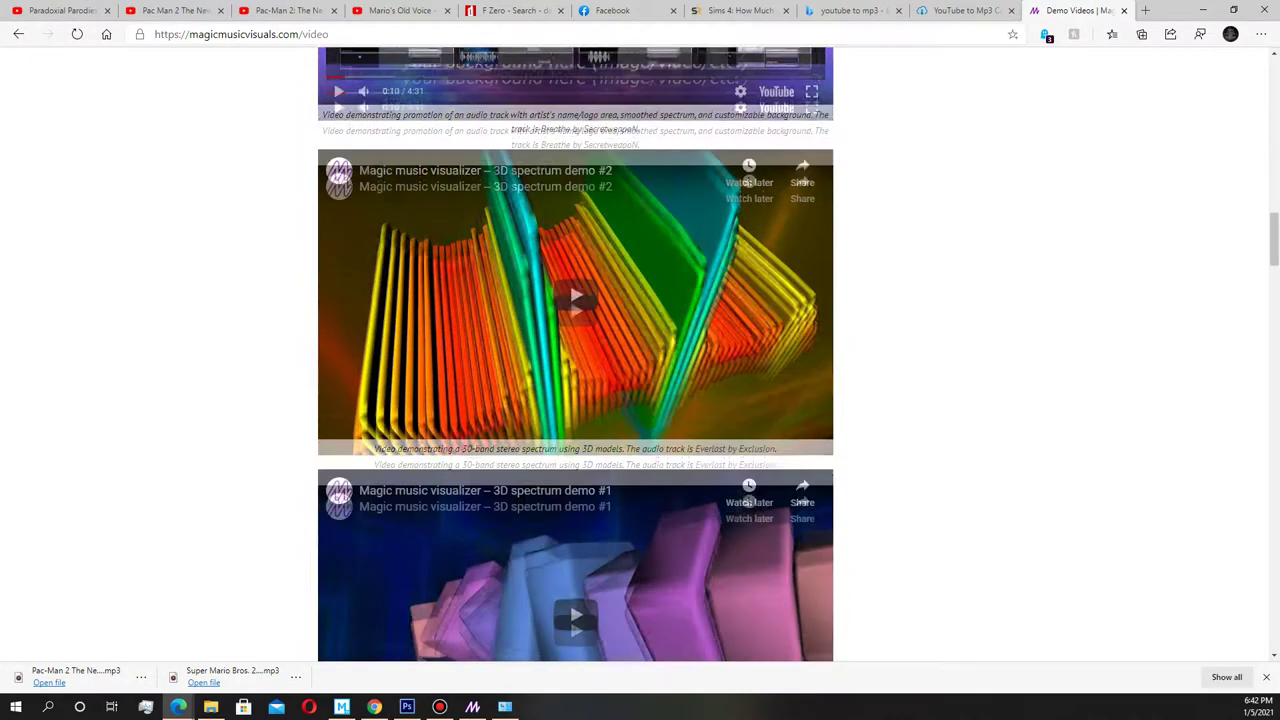
scroll(575, 354, up, 12)
scroll(640, 355, up, 7)
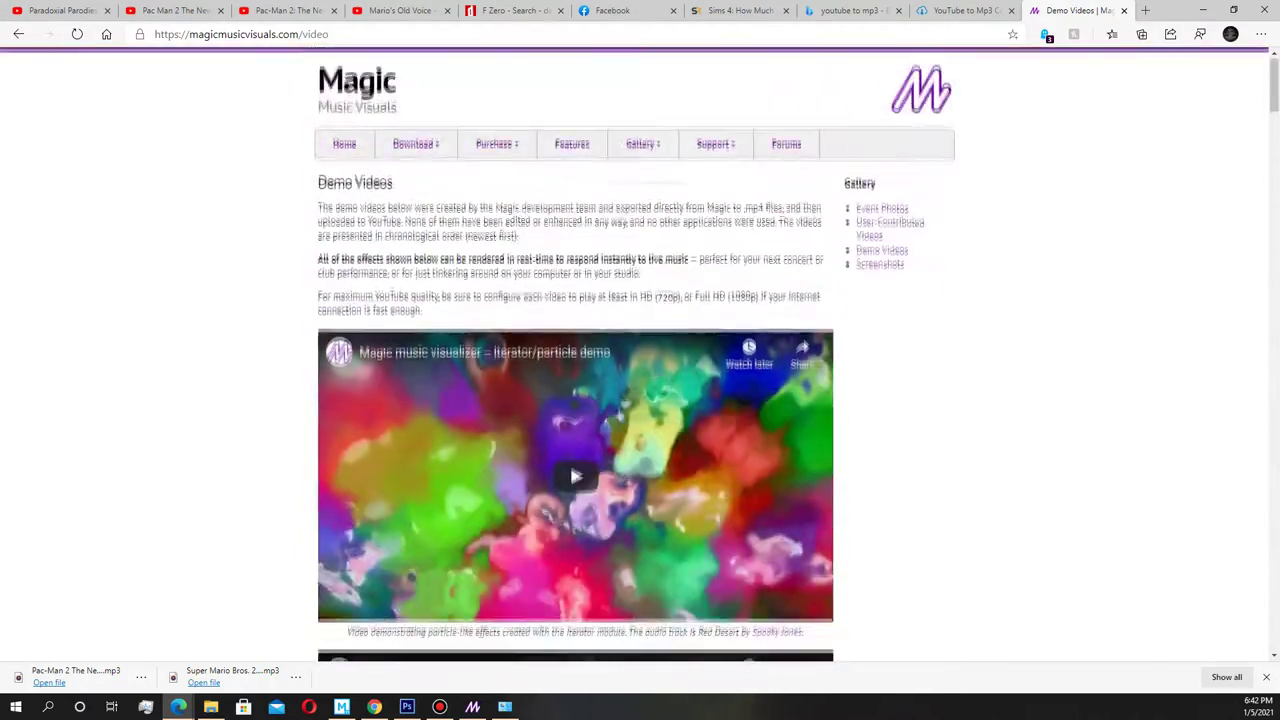
click(1202, 10)
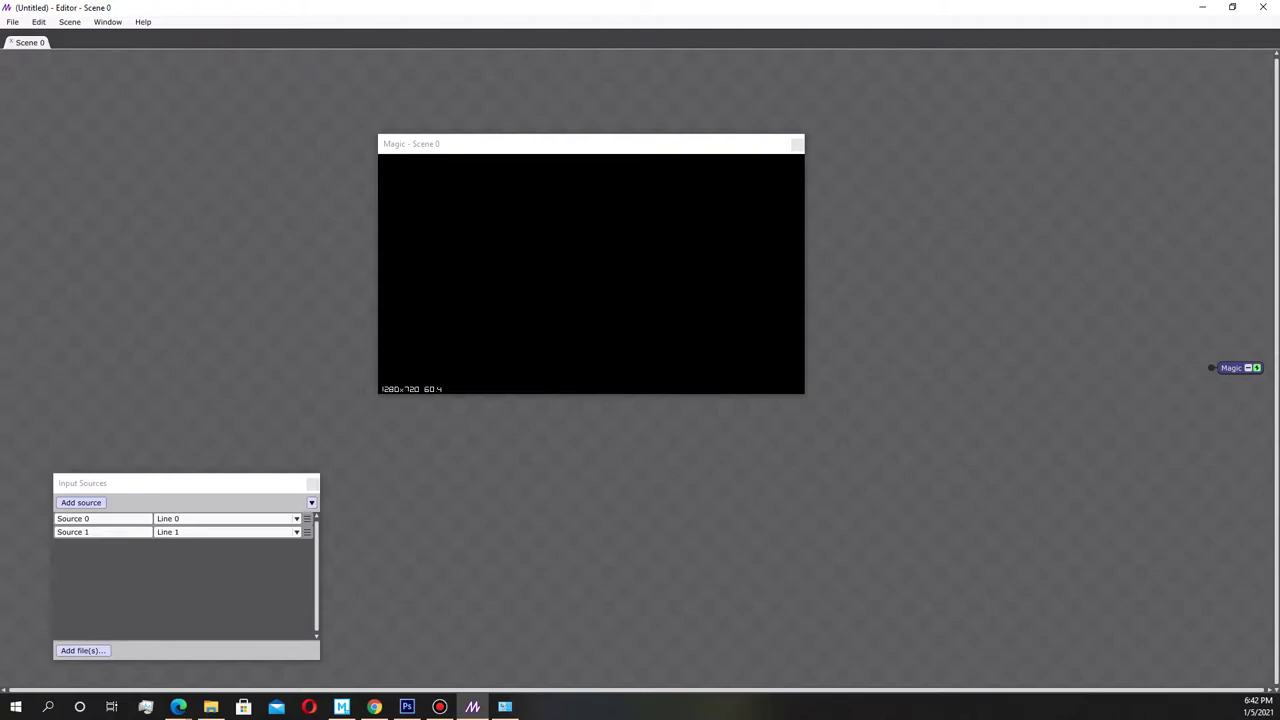
Move the Scene 0 preview aside, open the Pac Man 2.magic project, and reposition its ColorHSB and Waveform modules
drag(590, 143, 332, 159)
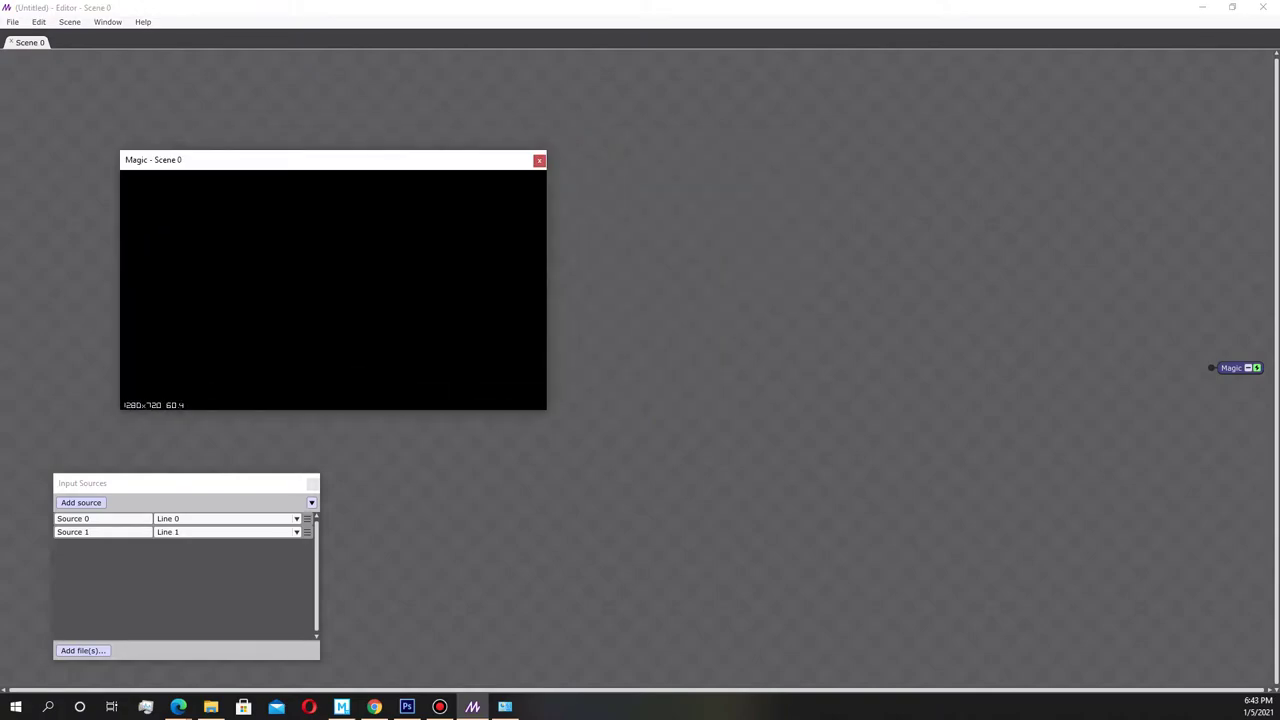
click(12, 21)
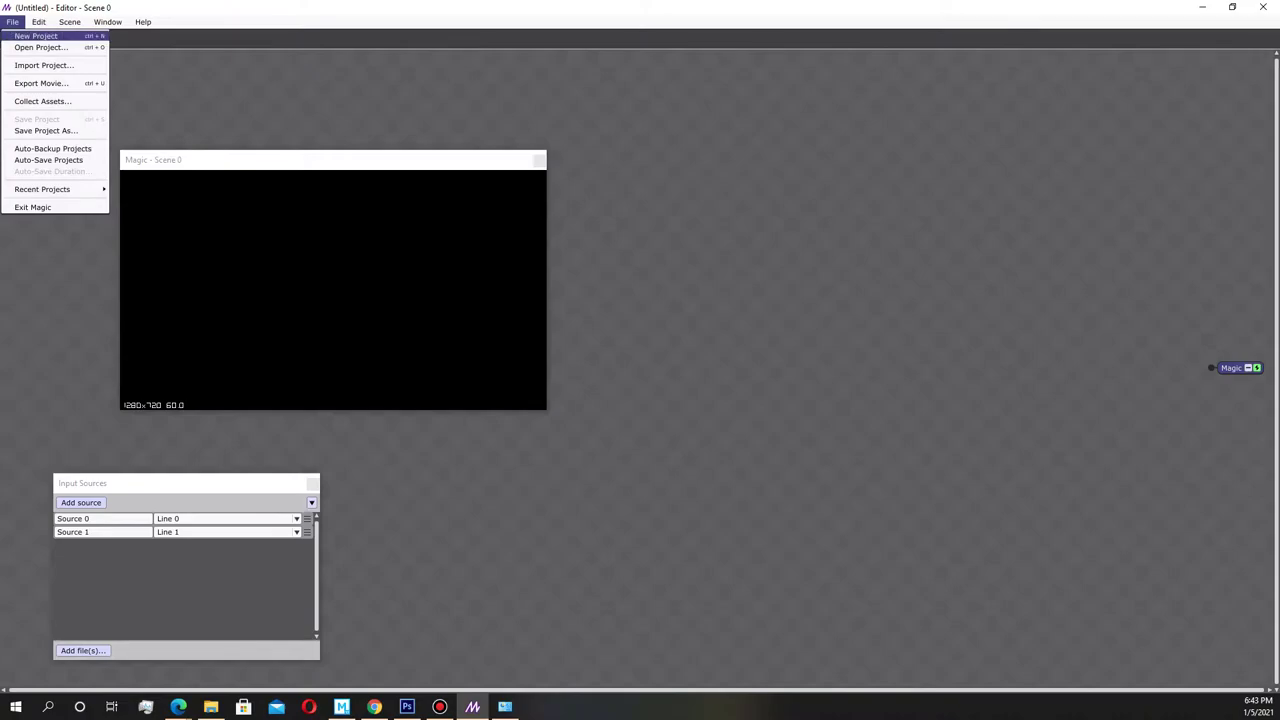
key(Return)
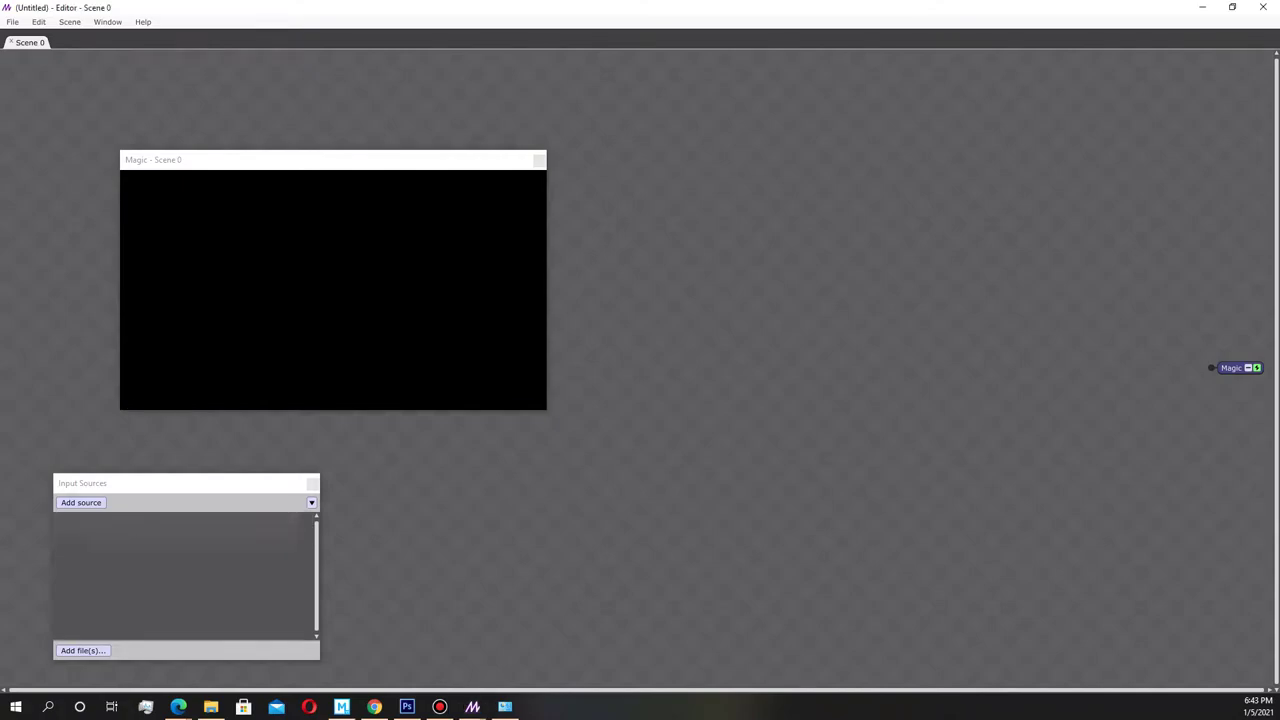
mouse_move(993, 99)
mouse_down()
mouse_move(961, 97)
mouse_move(972, 103)
mouse_up()
drag(905, 139, 831, 139)
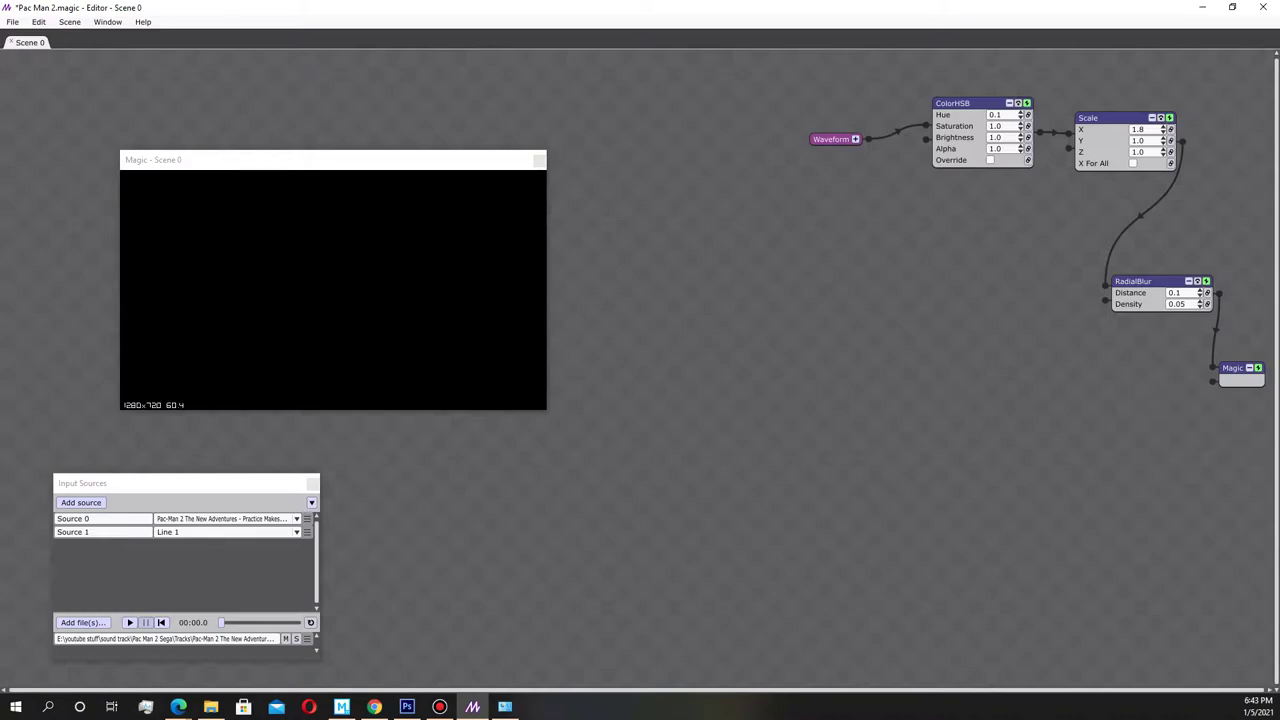
Play the Pac Man 2 project's audio track for a few seconds to preview its waveform visual, then pause it
click(129, 622)
click(129, 622)
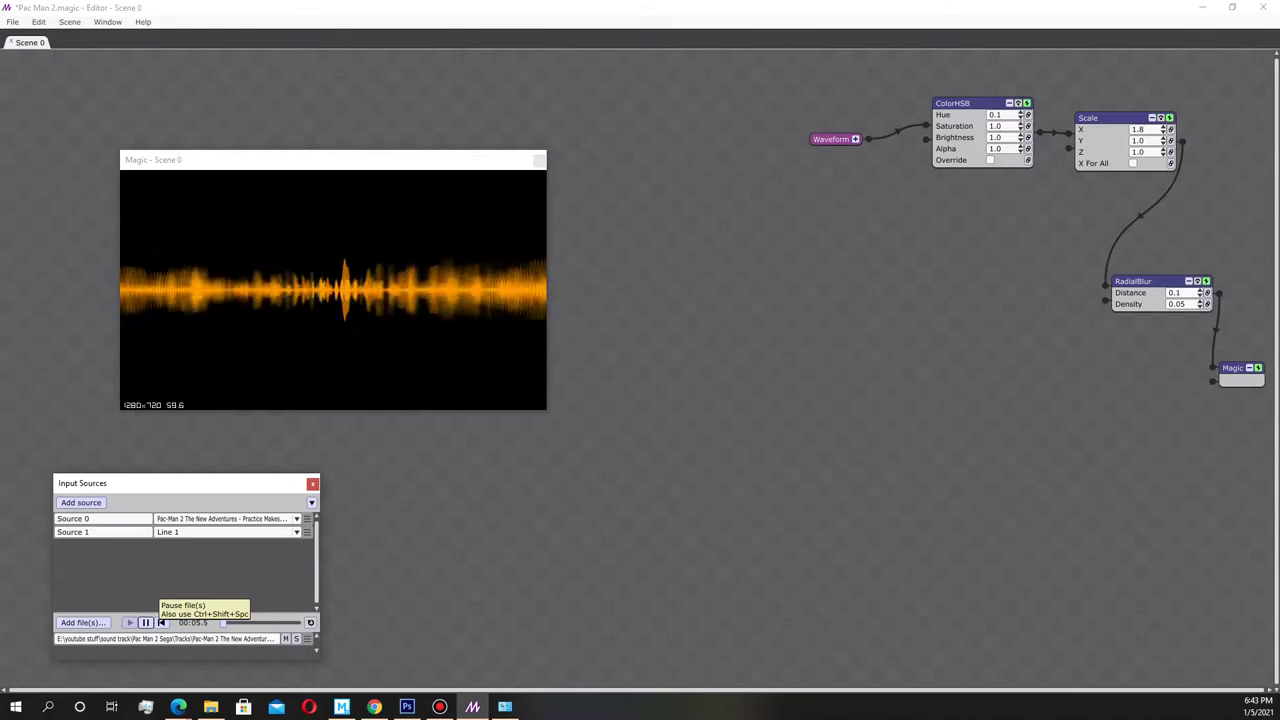
click(145, 622)
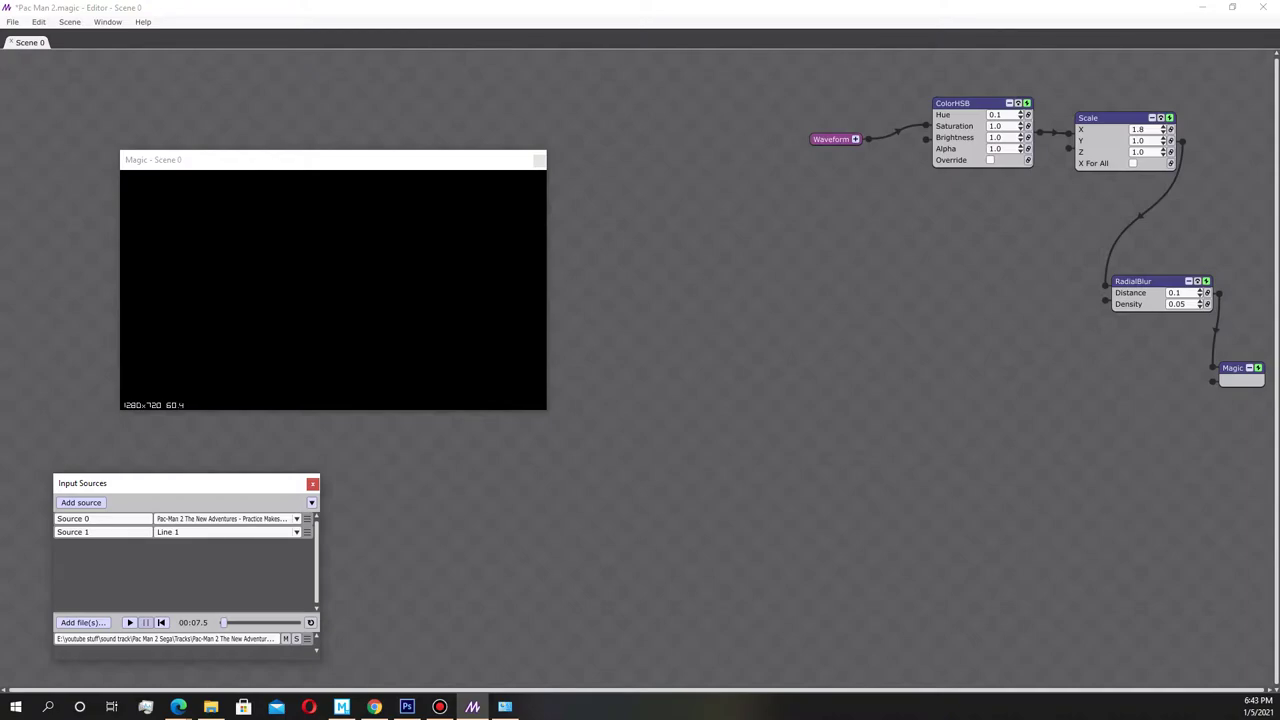
Reposition the Scene 0 preview and start a new project without saving the changes to Pac Man 2.magic
drag(333, 160, 372, 118)
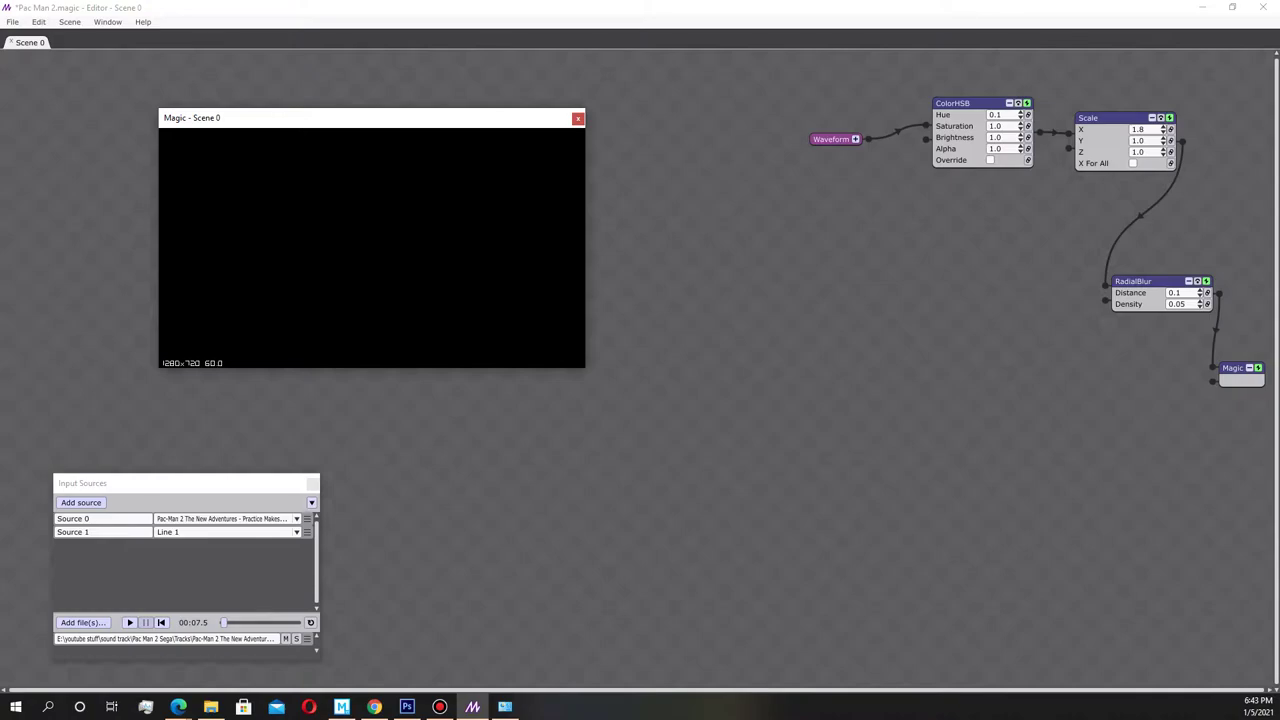
click(12, 21)
click(22, 36)
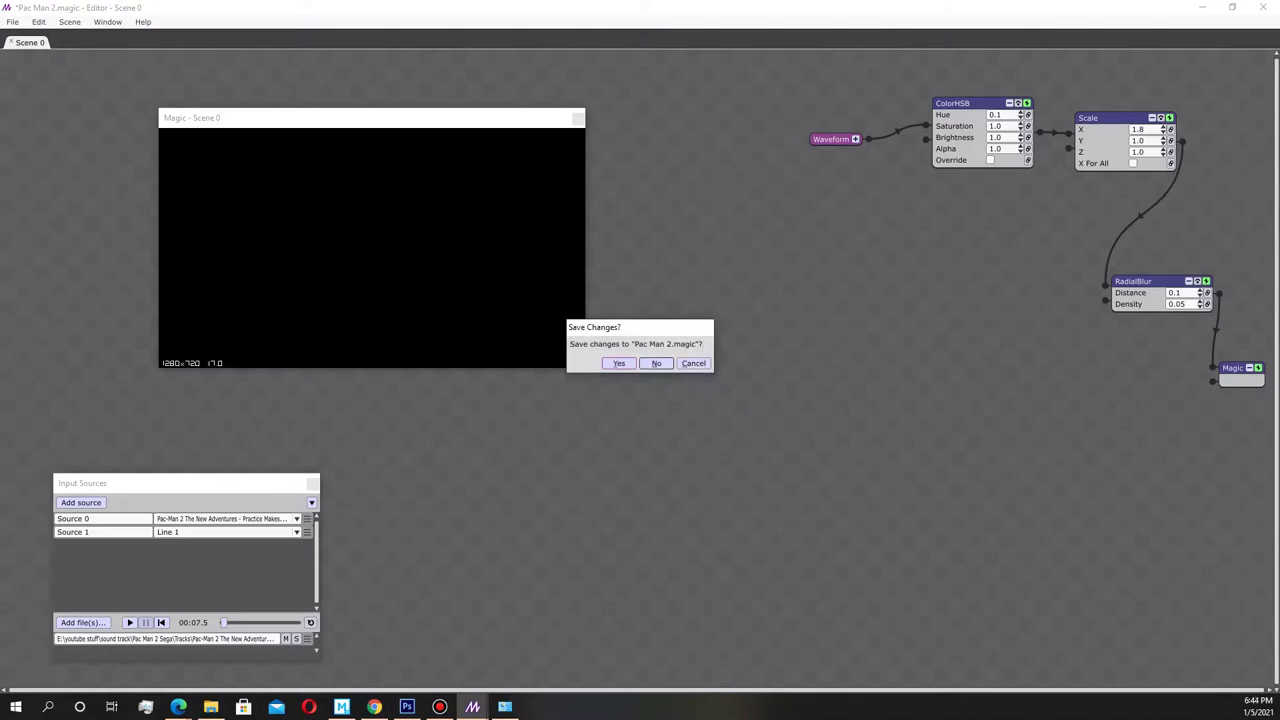
click(656, 363)
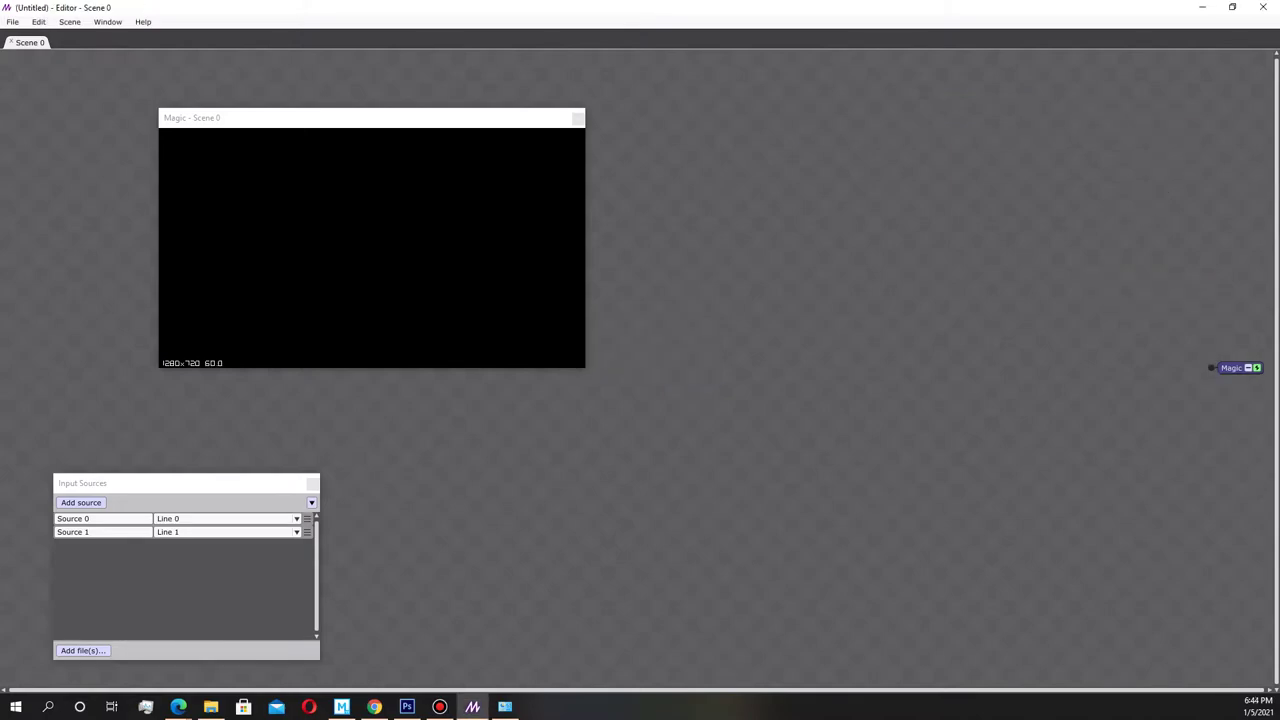
Add a Waveform geometry module linked to the Magic output, and place it above and well to the left of that output
right_click(985, 221)
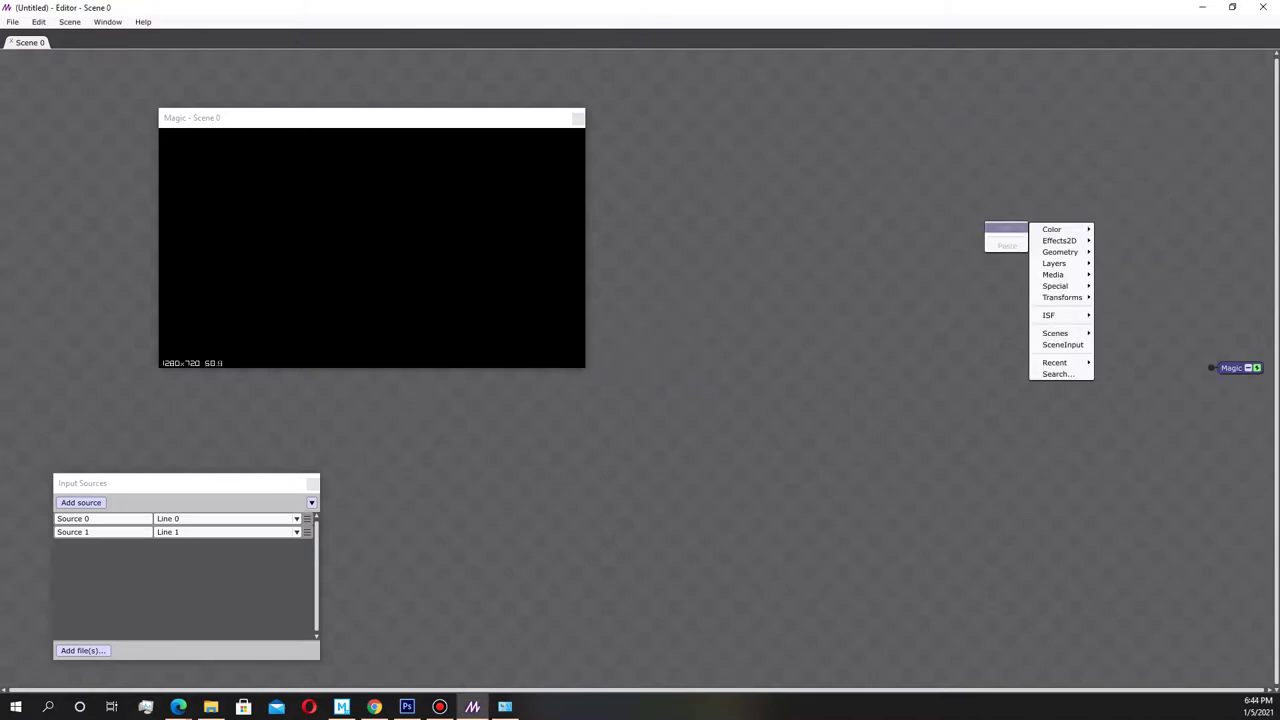
key(Escape)
right_click(1044, 346)
mouse_move(1063, 351)
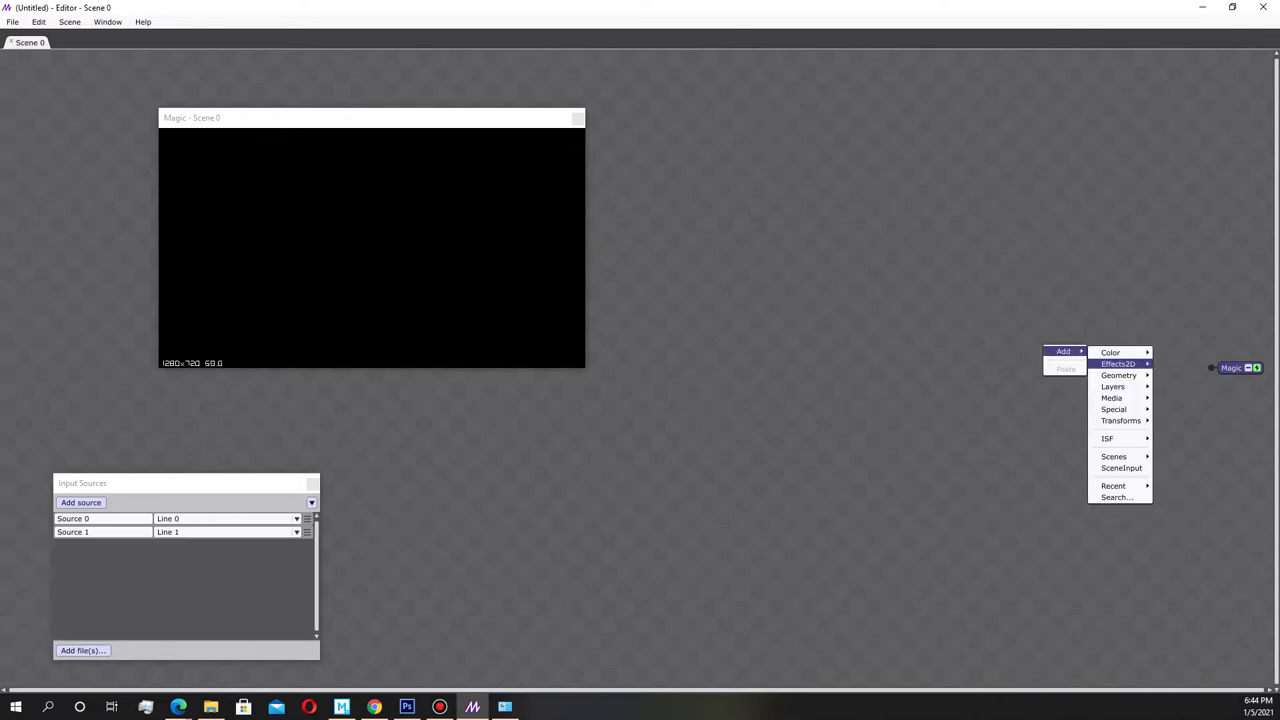
mouse_move(1112, 398)
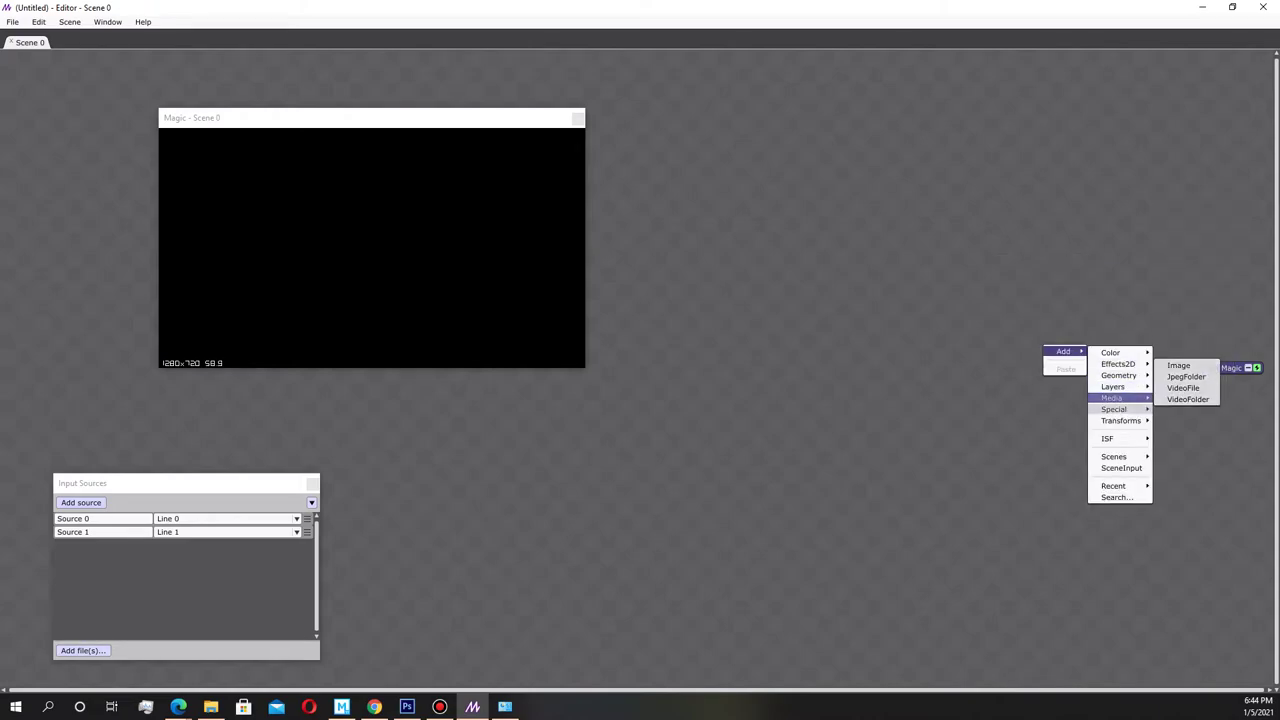
mouse_move(1120, 421)
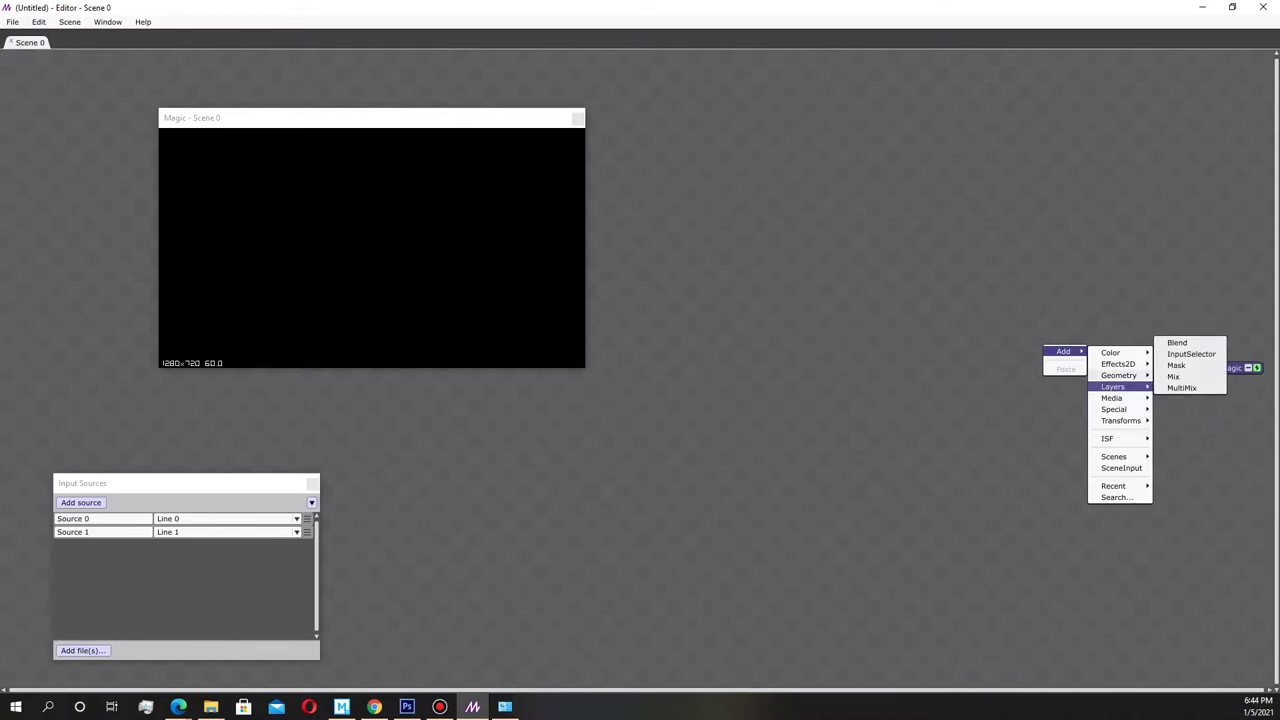
mouse_move(1118, 375)
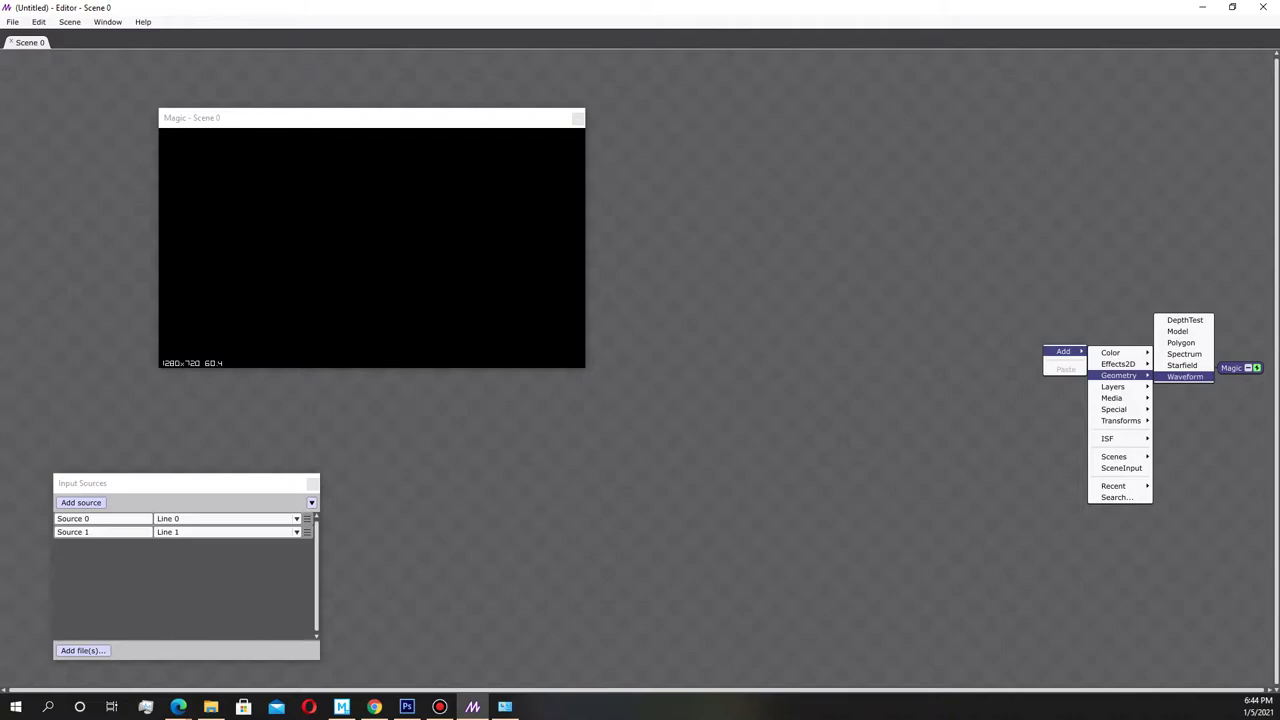
click(1185, 376)
drag(1120, 352, 928, 215)
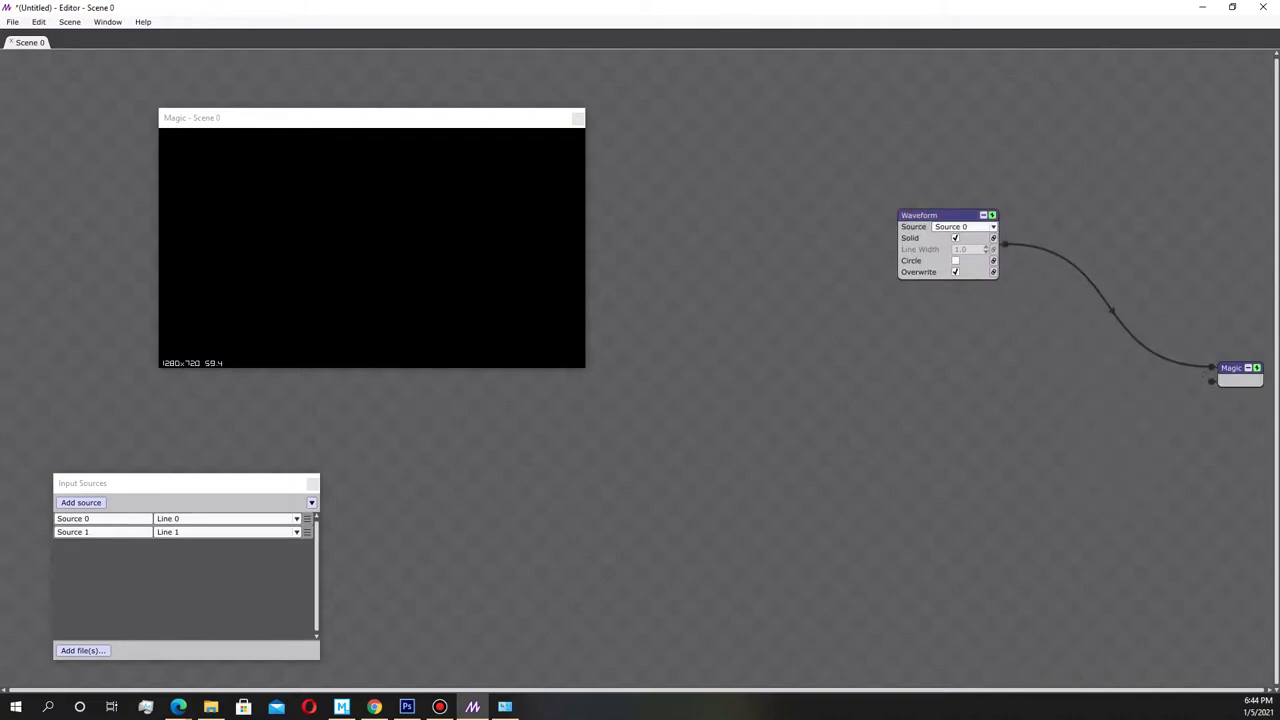
Add the track "Pac-Man 2 The New Adventures - Mischief (Sega Genesis Version)" as an input file, and play it briefly
click(186, 483)
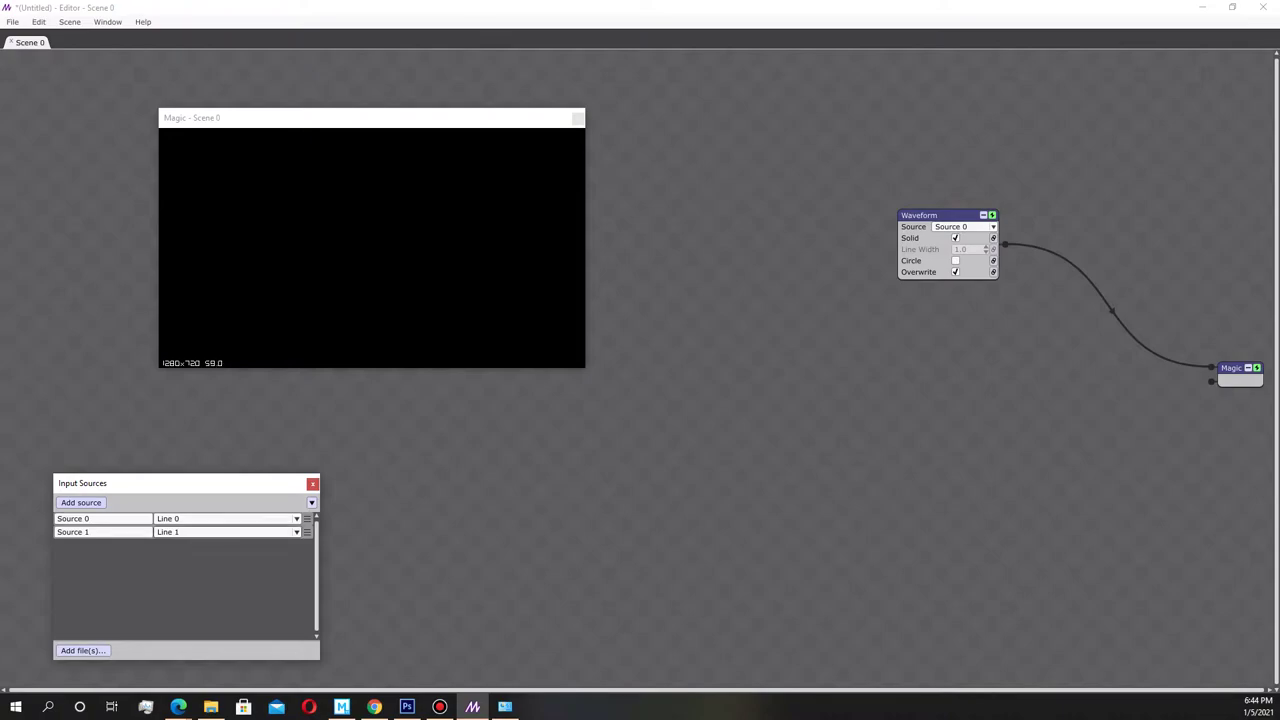
click(83, 650)
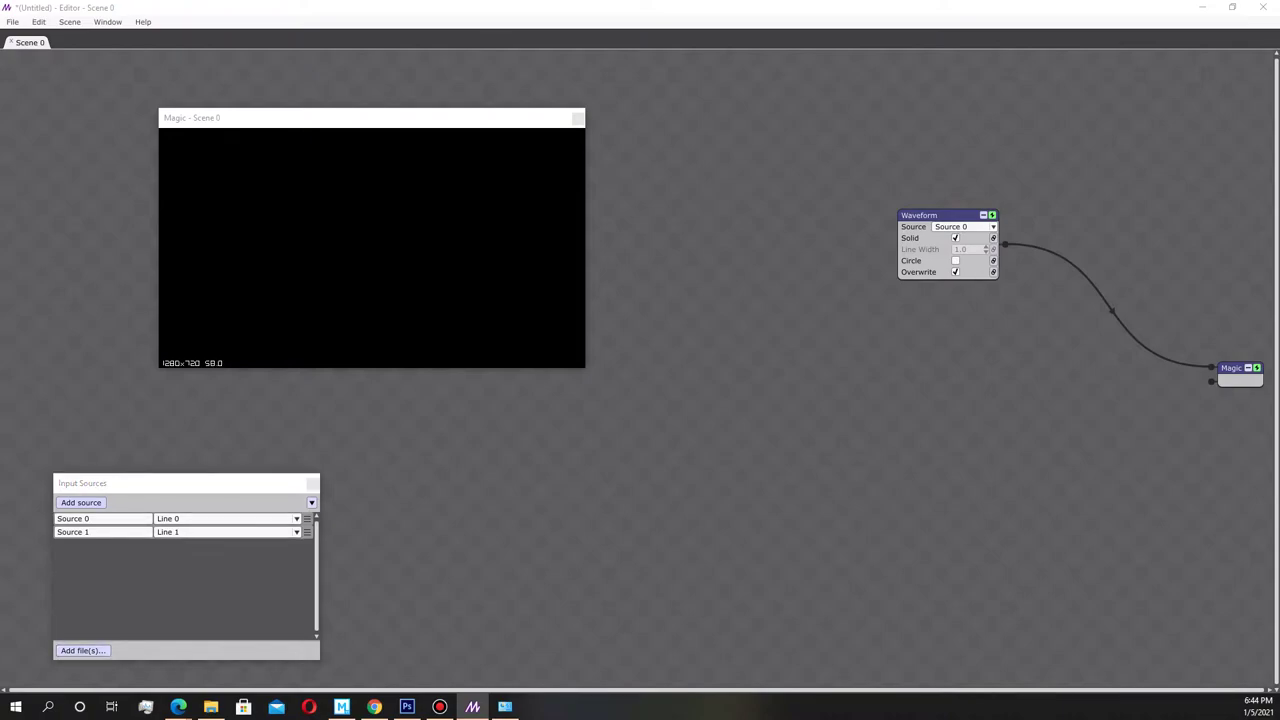
drag(570, 149, 742, 159)
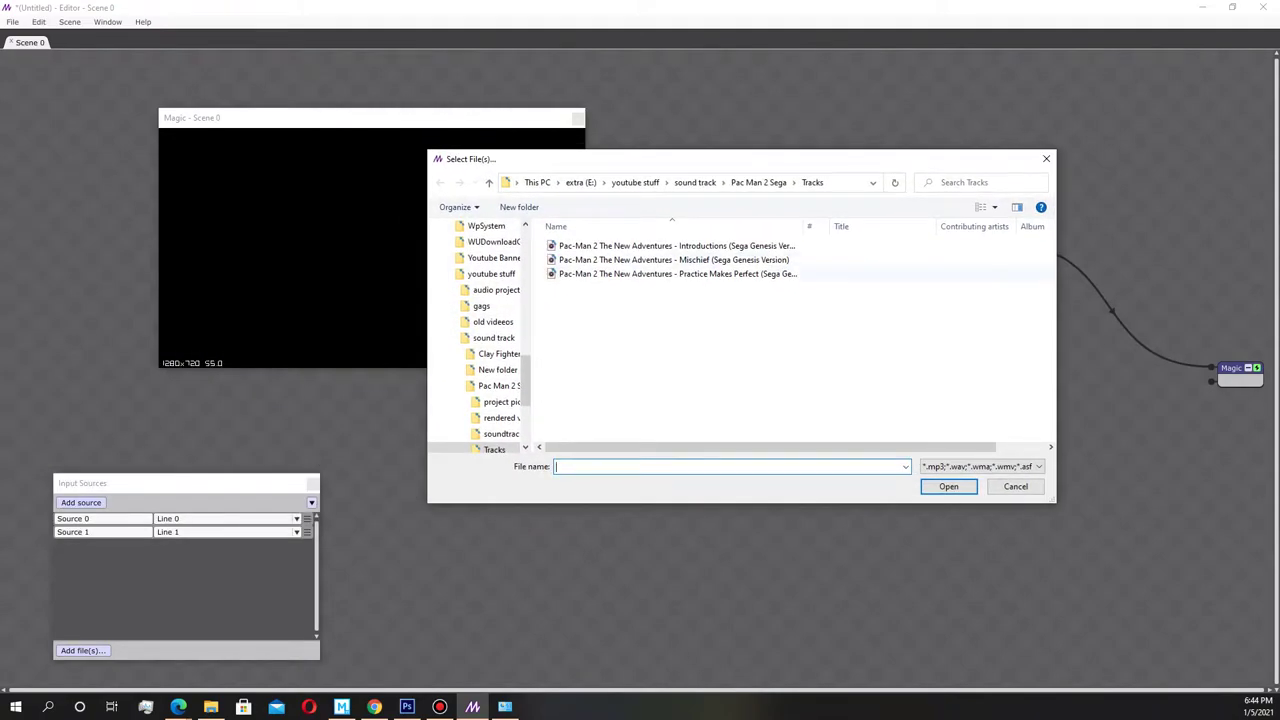
click(673, 259)
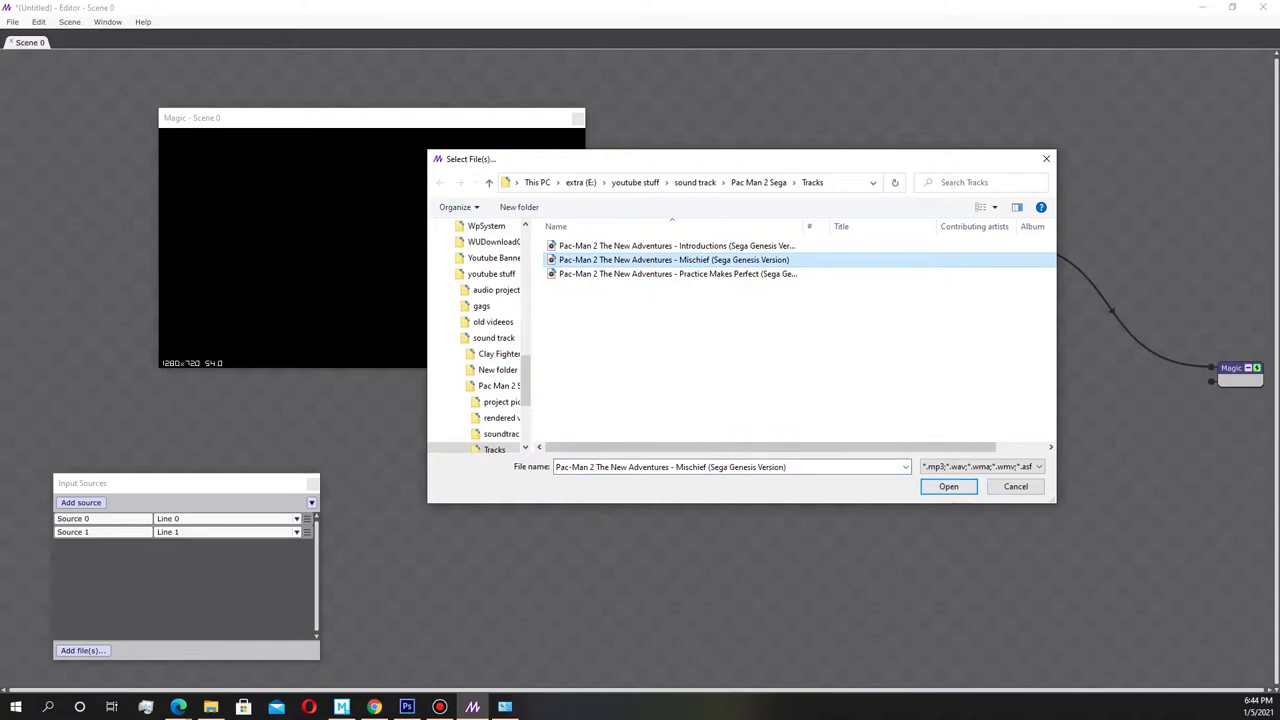
click(948, 486)
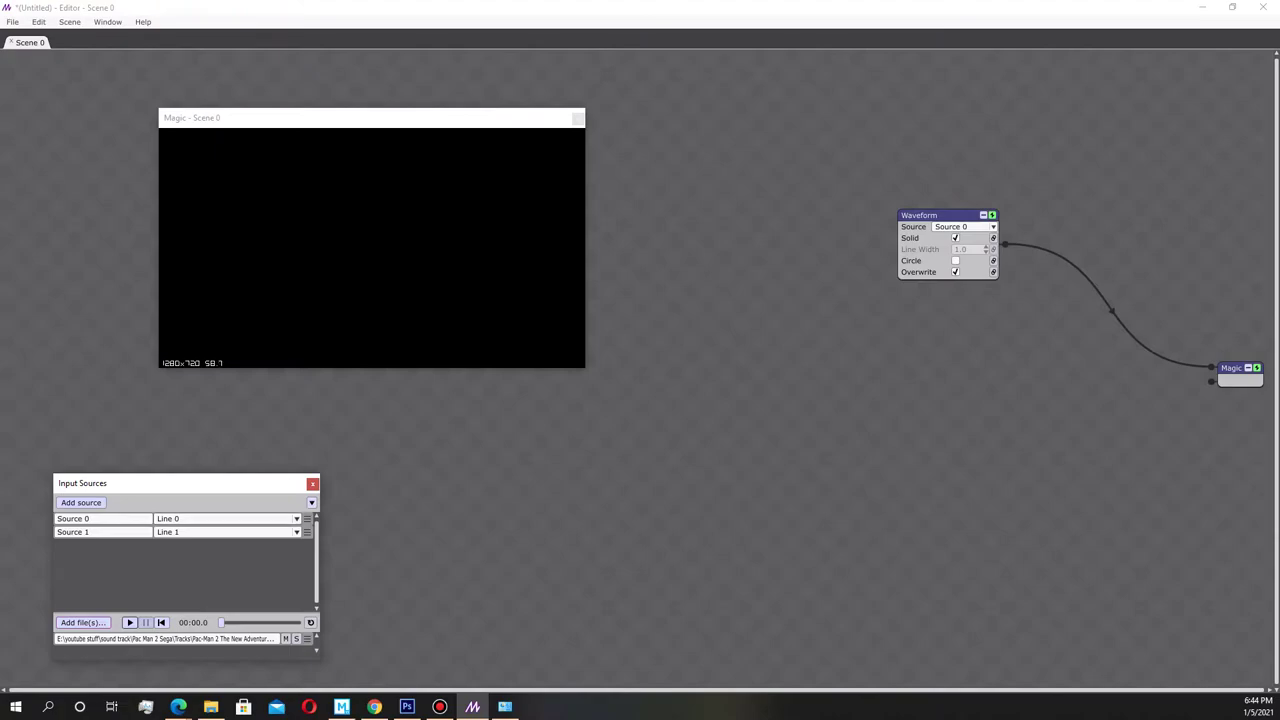
key(space)
key(space)
Assign "Pac-Man 2 The New Adventures - Mischief (Sega Genesis Version).mp3 0" to Source 0 in place of the line input
click(227, 518)
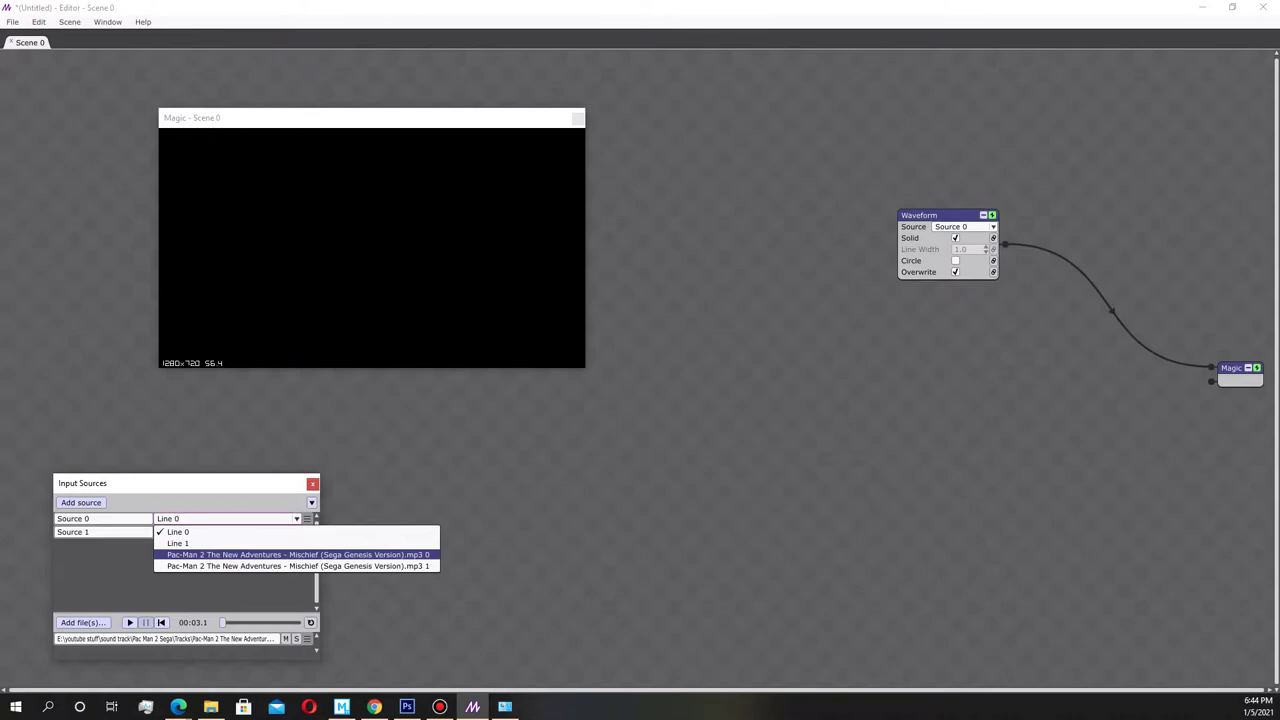
key(Escape)
click(371, 117)
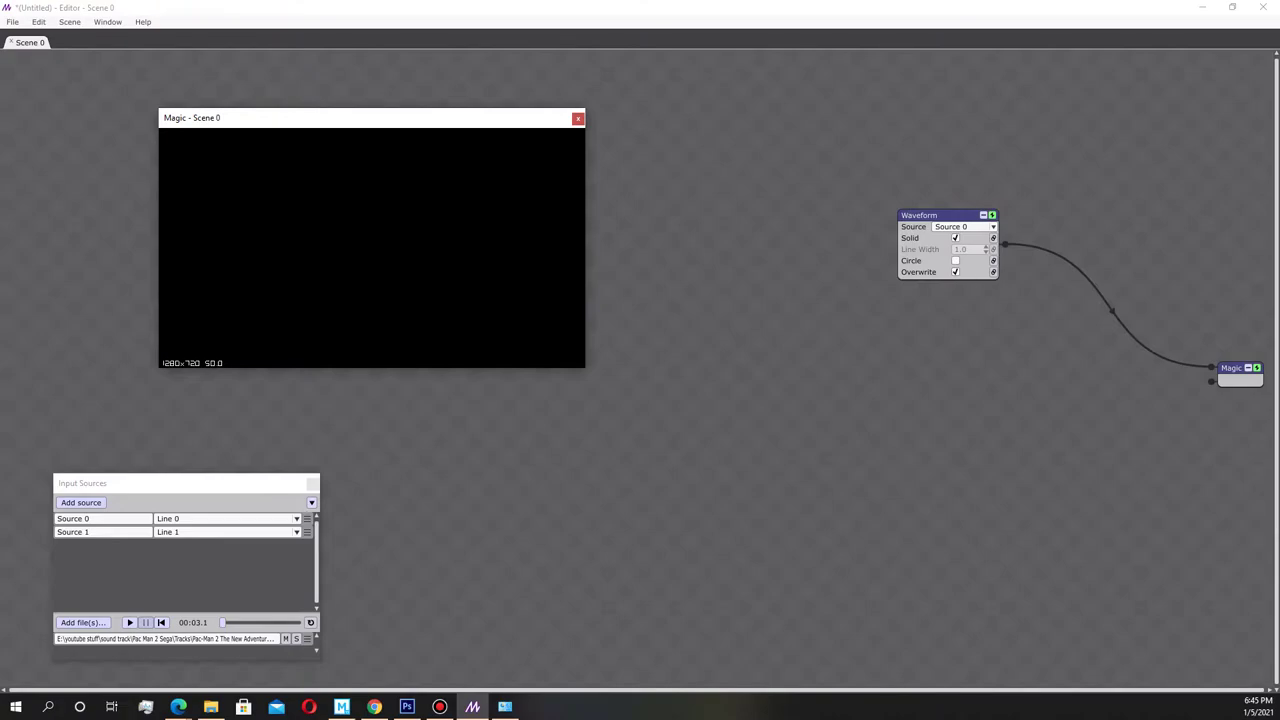
click(226, 518)
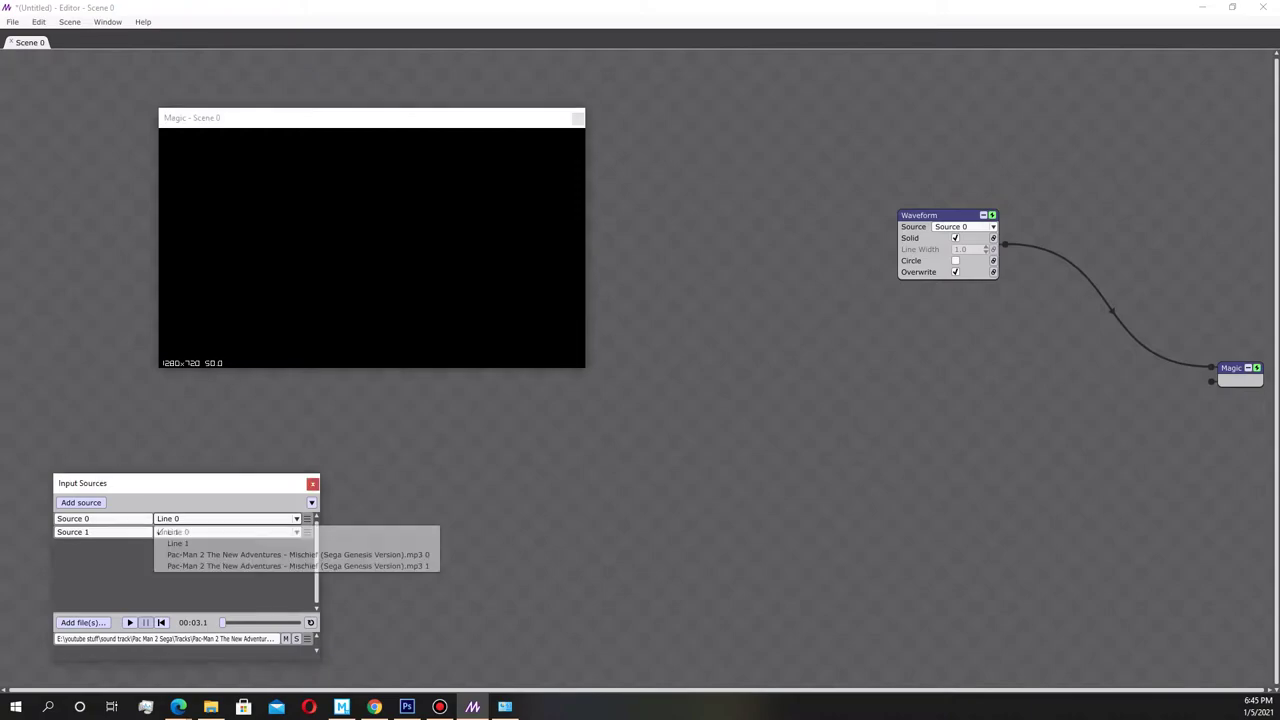
click(298, 554)
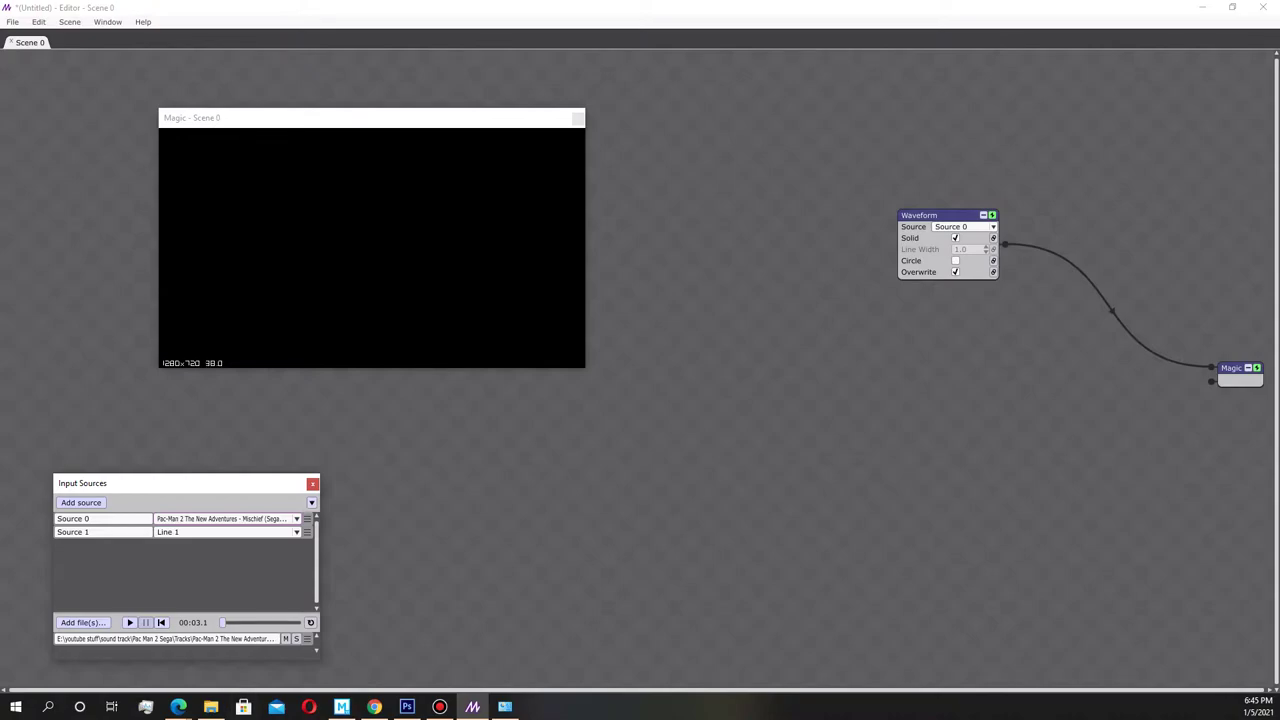
Preview the waveform by briefly playing the track, and move the Waveform module farther from the Magic output
key(space)
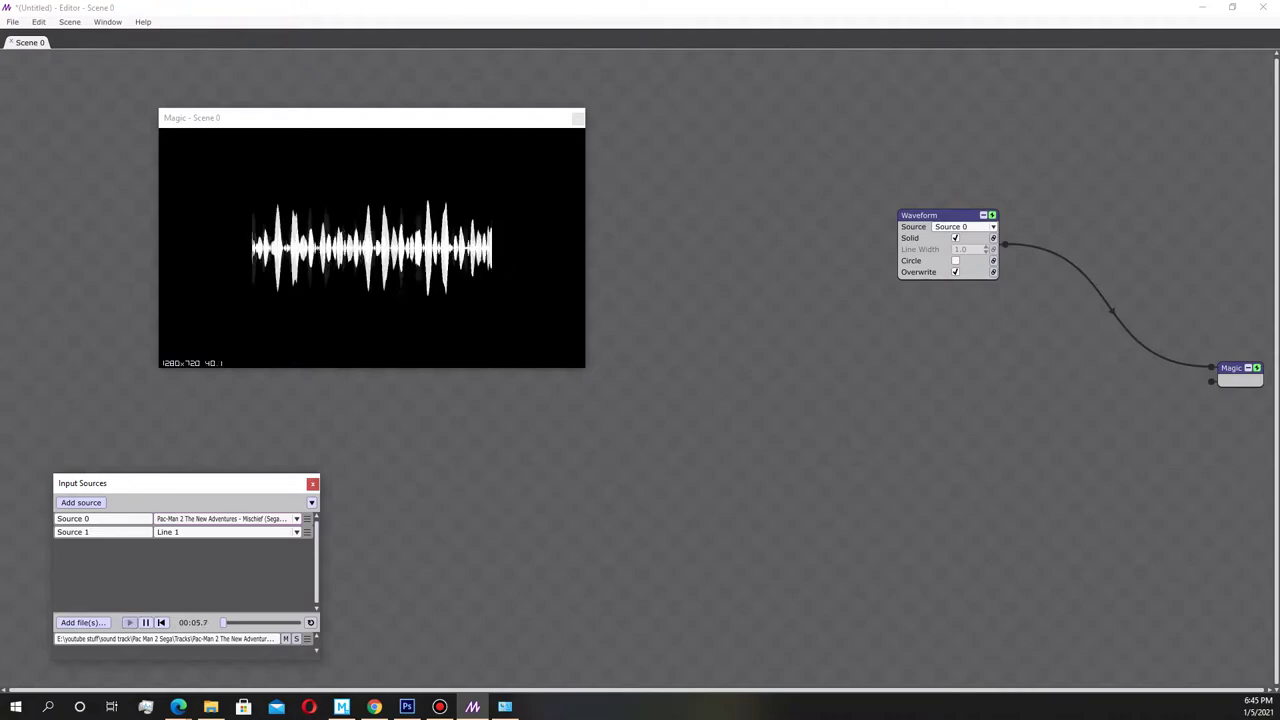
key(space)
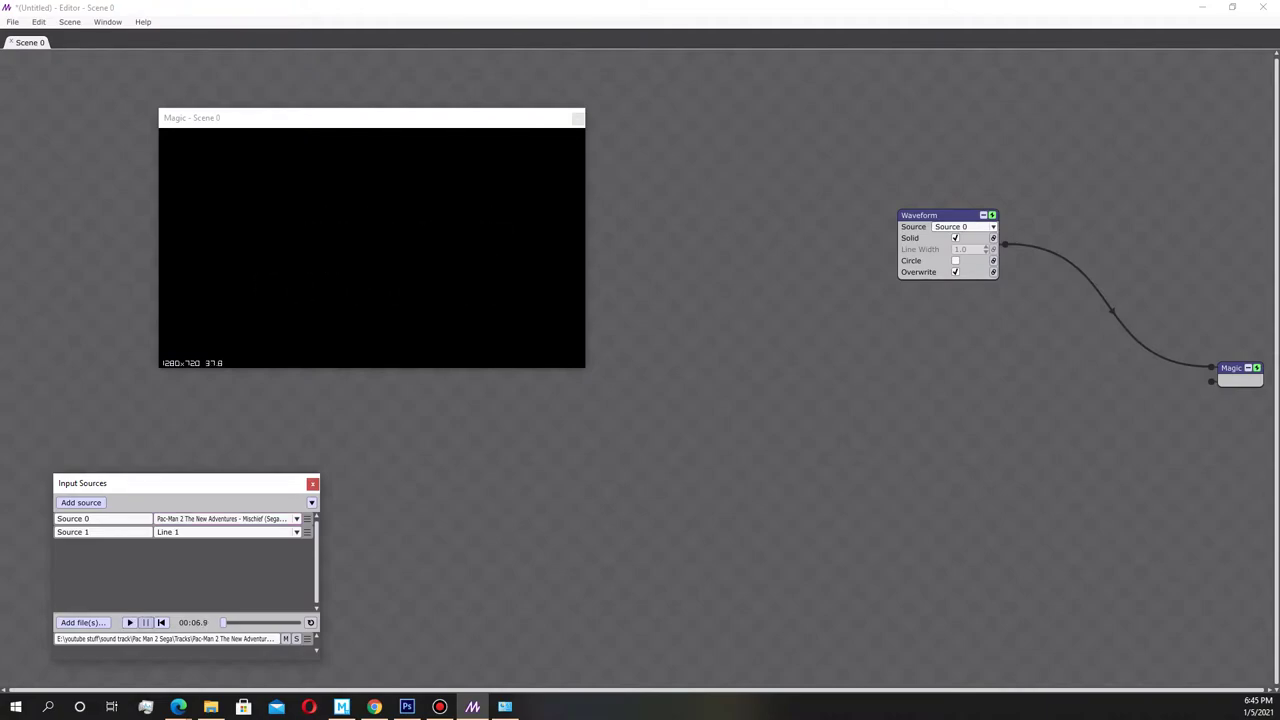
drag(935, 215, 861, 170)
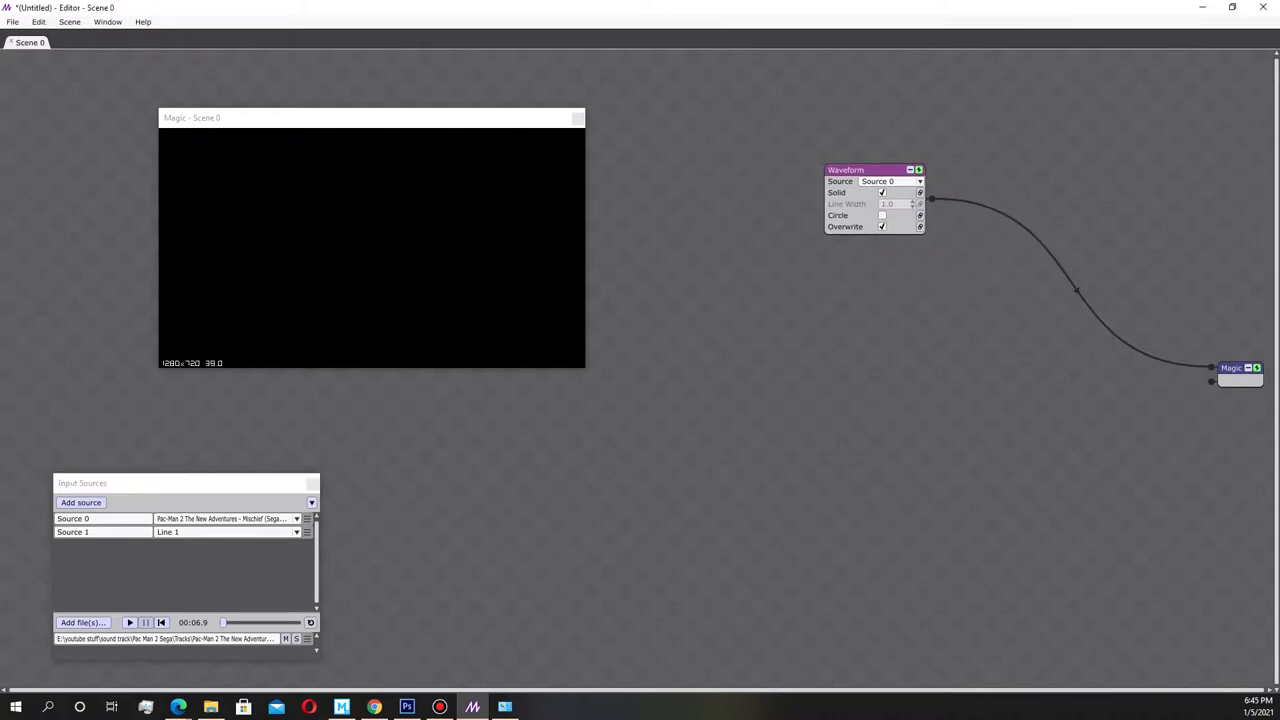
Insert a Scale module on the link between the Waveform and the Magic output, and move it closer to the Waveform
right_click(1067, 280)
mouse_move(1030, 286)
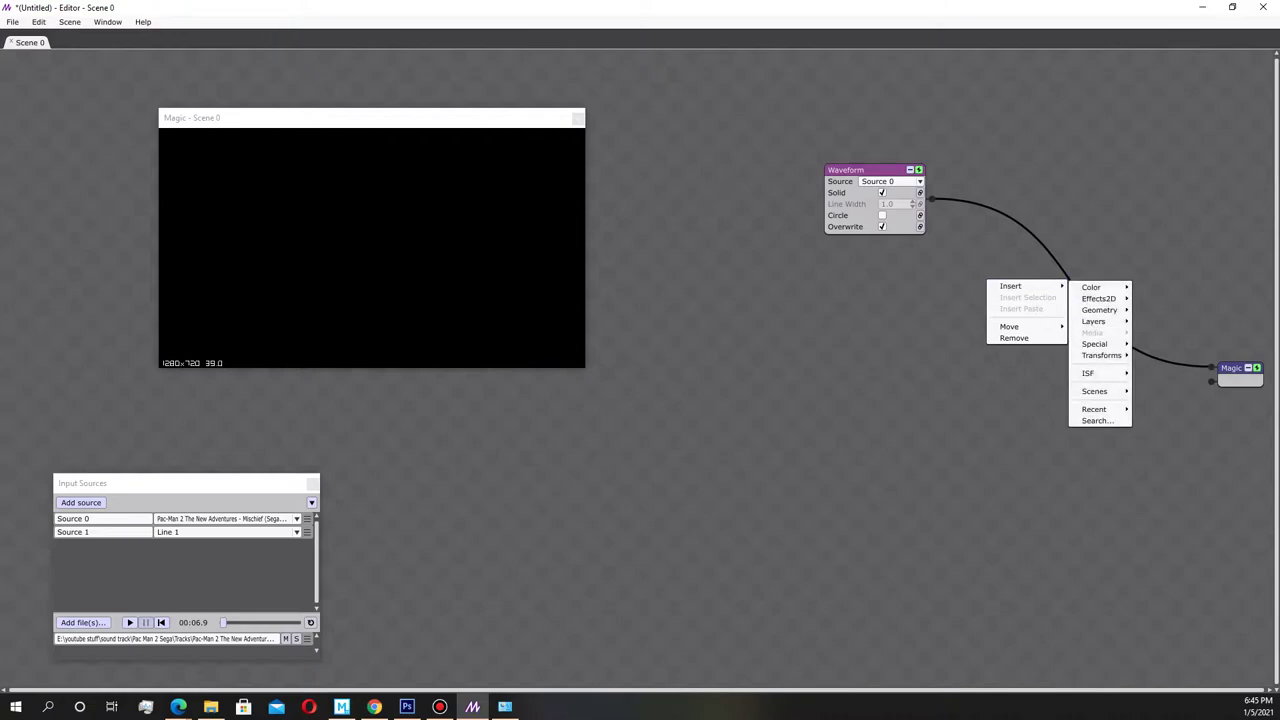
mouse_move(1095, 287)
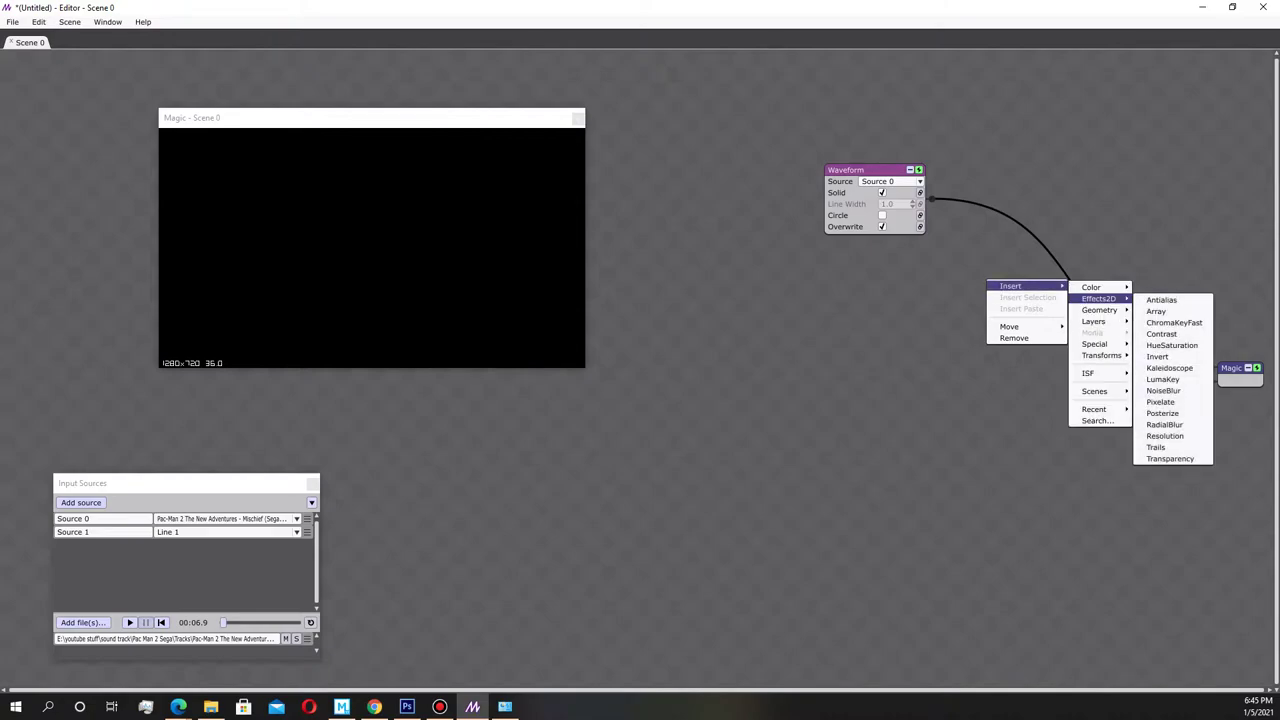
mouse_move(1095, 321)
mouse_move(1101, 355)
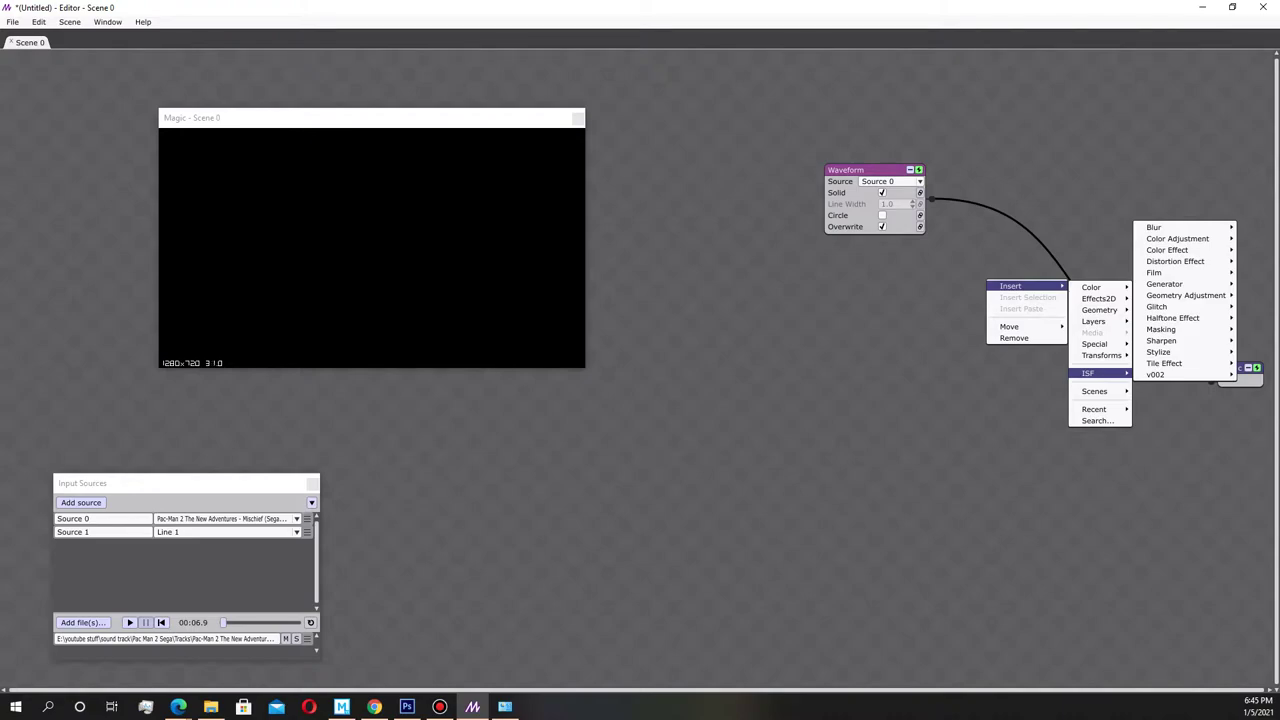
mouse_move(1094, 409)
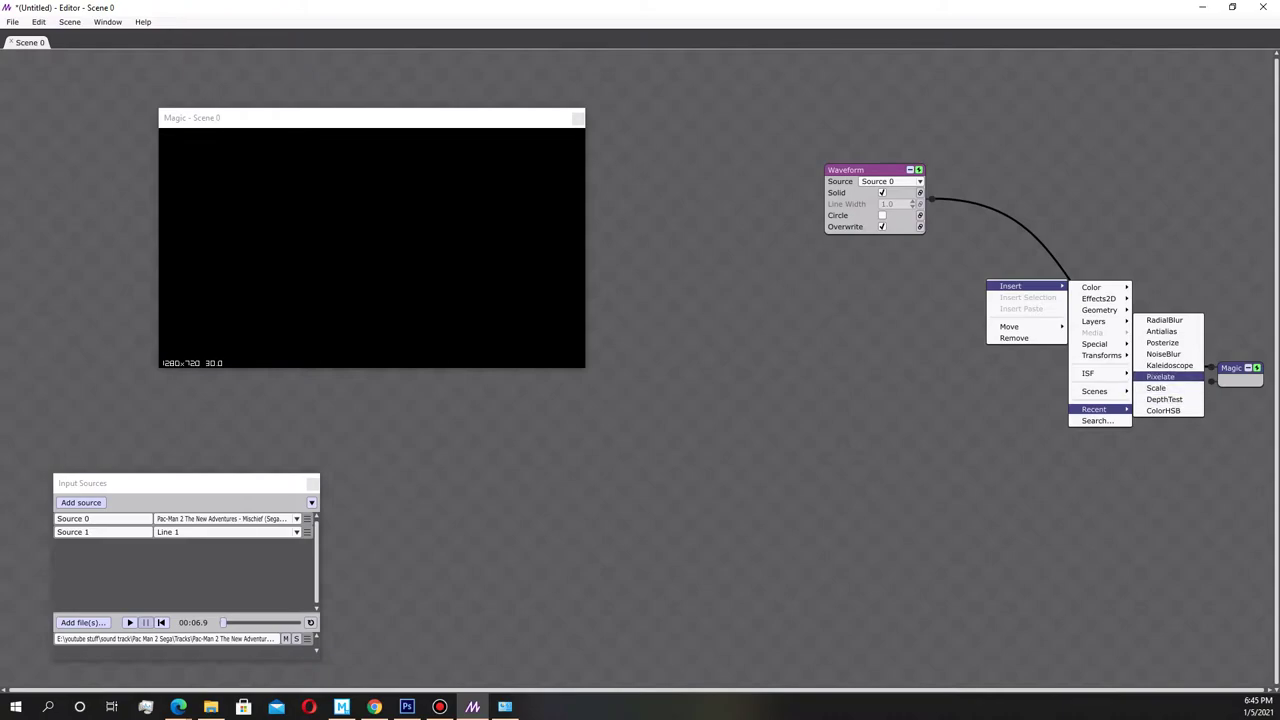
click(1156, 388)
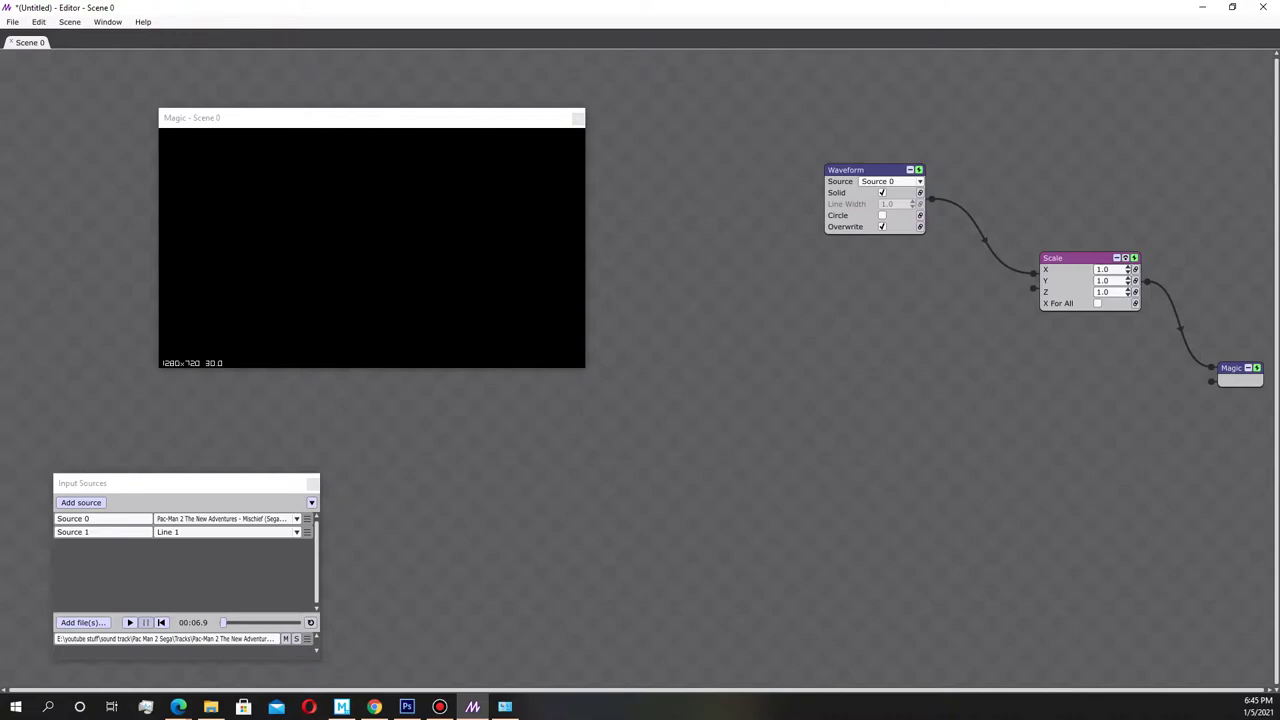
drag(1070, 258, 1011, 240)
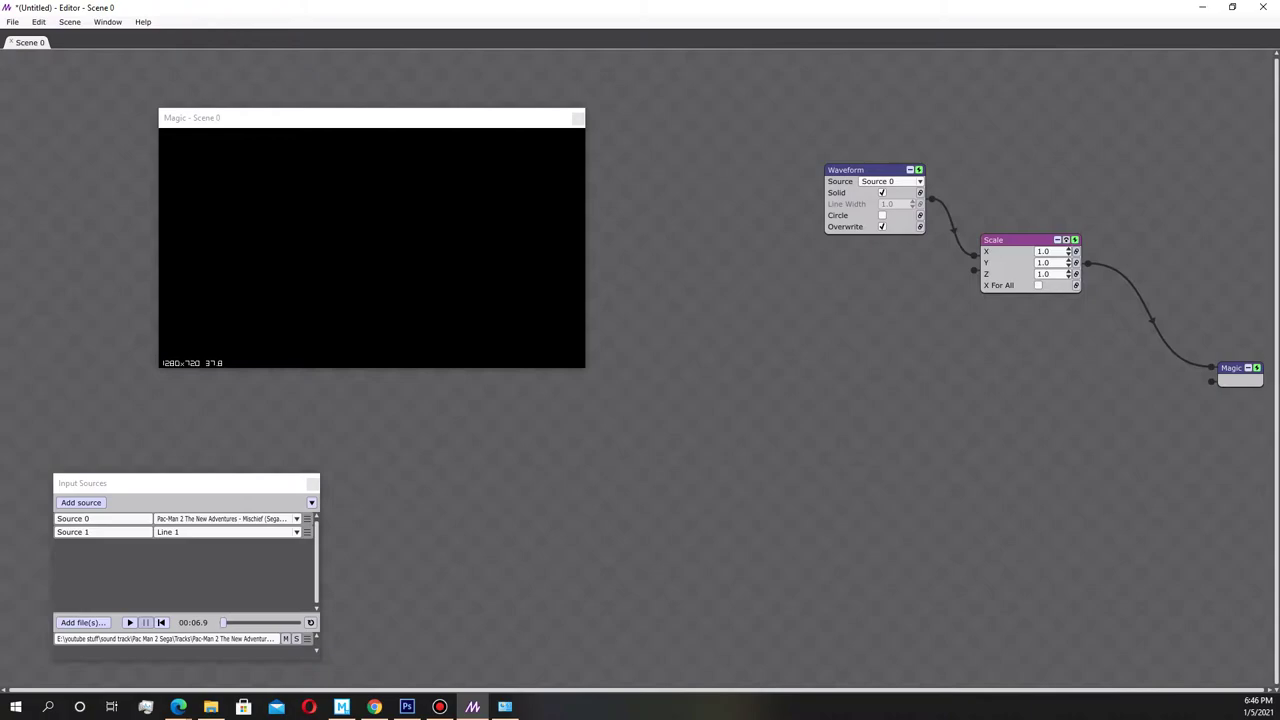
Set the Scale module's X to 1.8 while the track plays, pause it, and move the Waveform module farther from Scale
click(129, 622)
click(1068, 248)
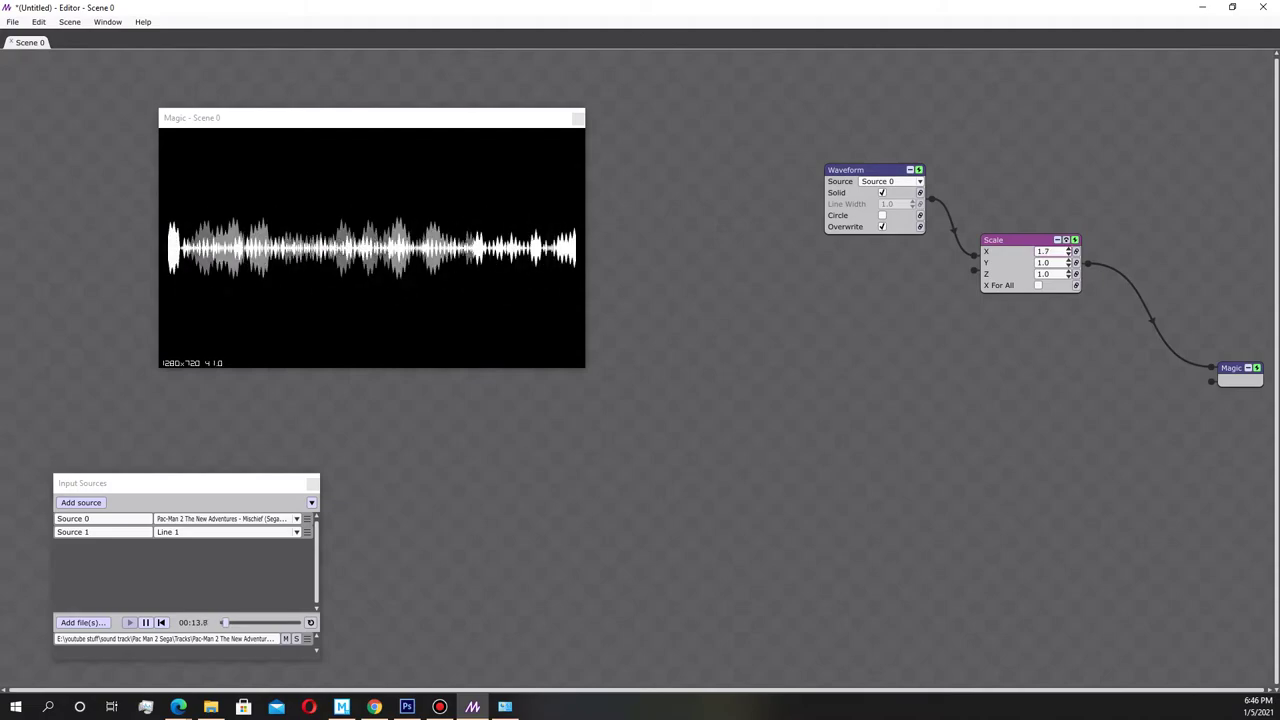
click(145, 622)
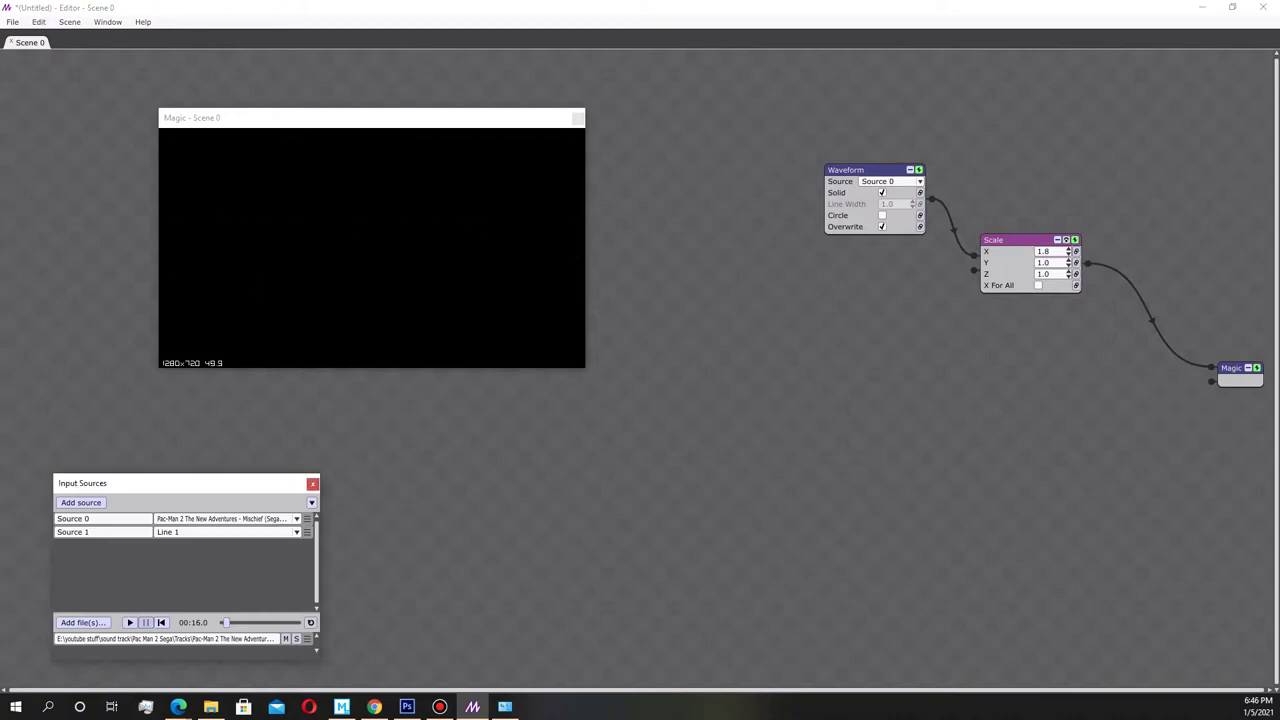
click(1015, 240)
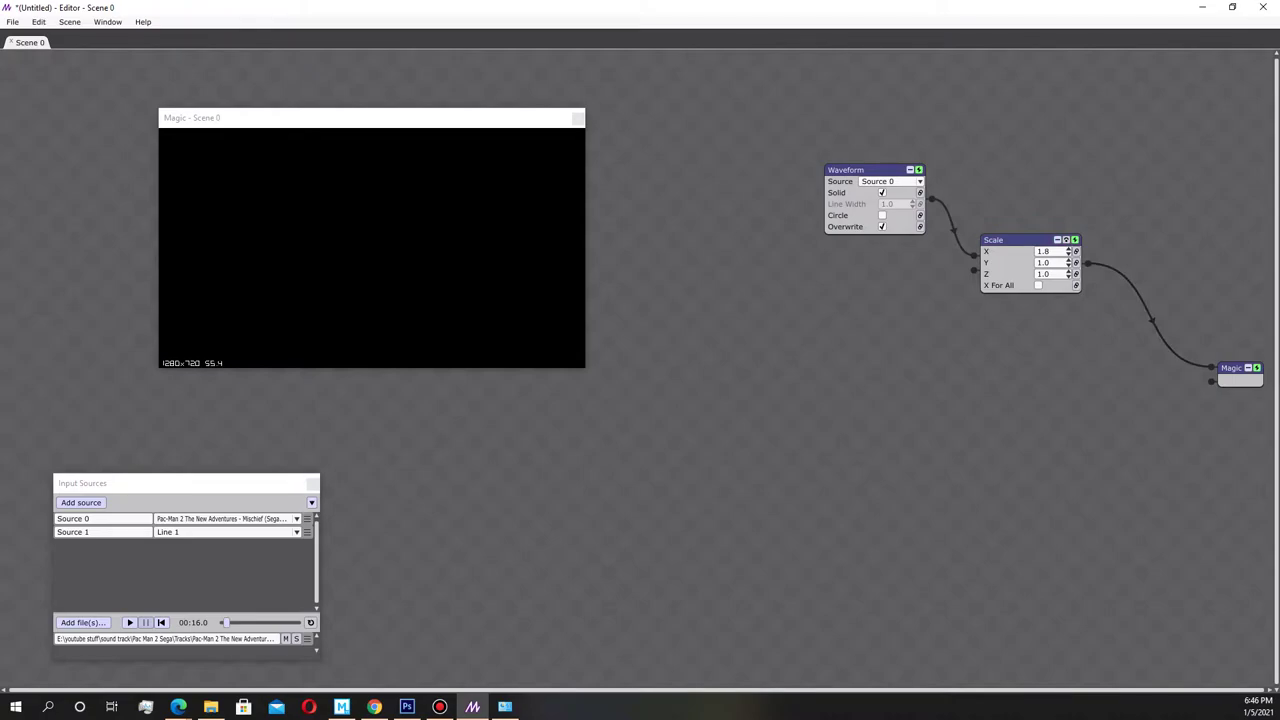
drag(866, 170, 795, 179)
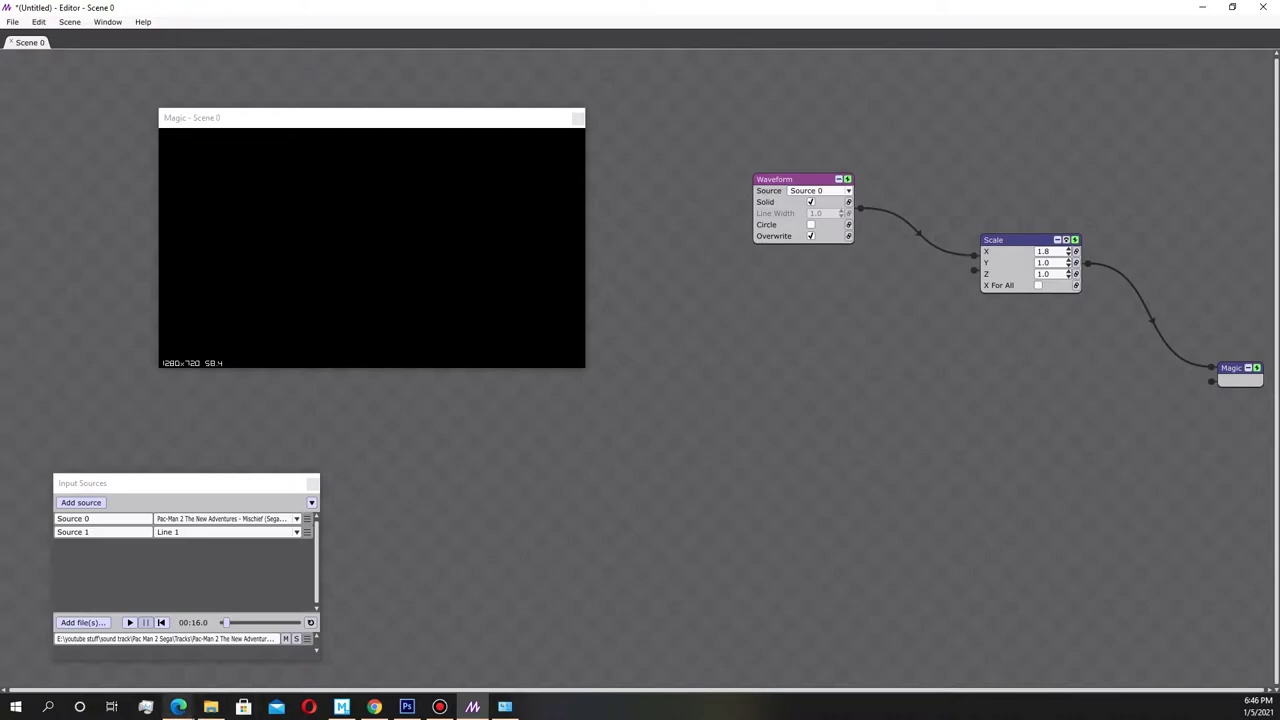
Switch to Edge to view the waveforms in the Pac-Man 2 and Clay Fighter soundtrack videos on YouTube, and return to Magic
mouse_move(178, 707)
click(110, 640)
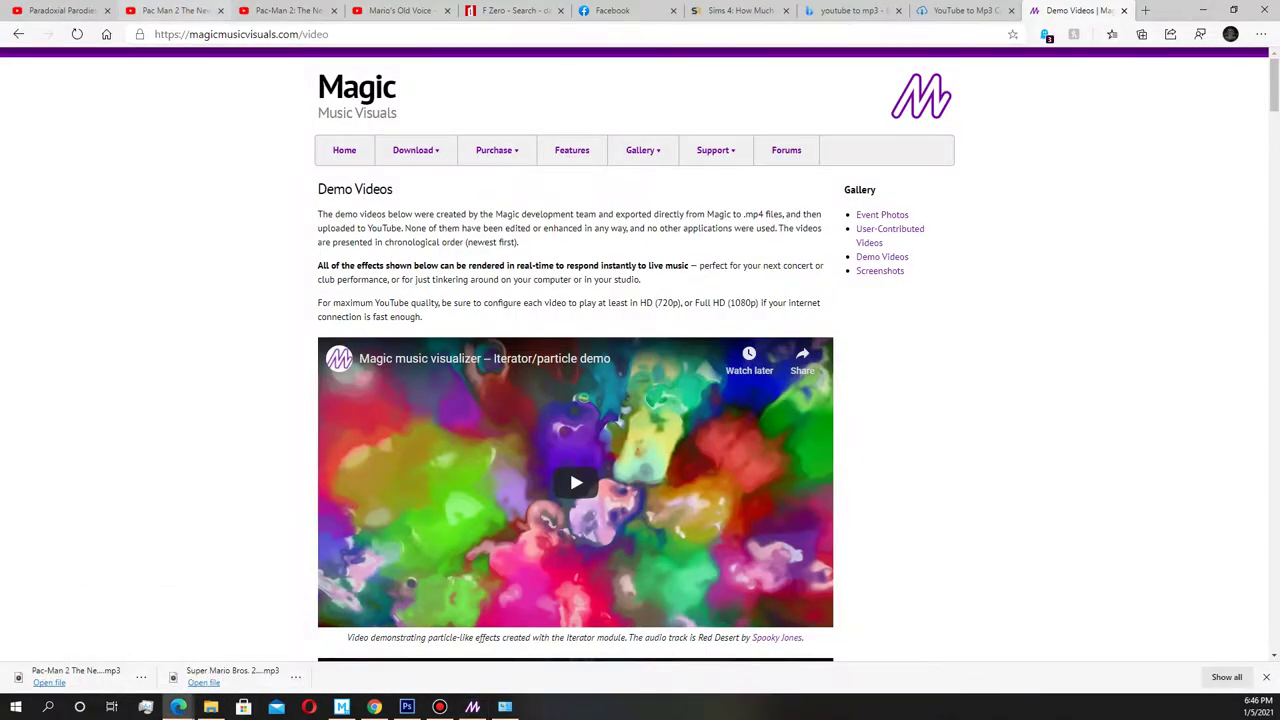
click(172, 10)
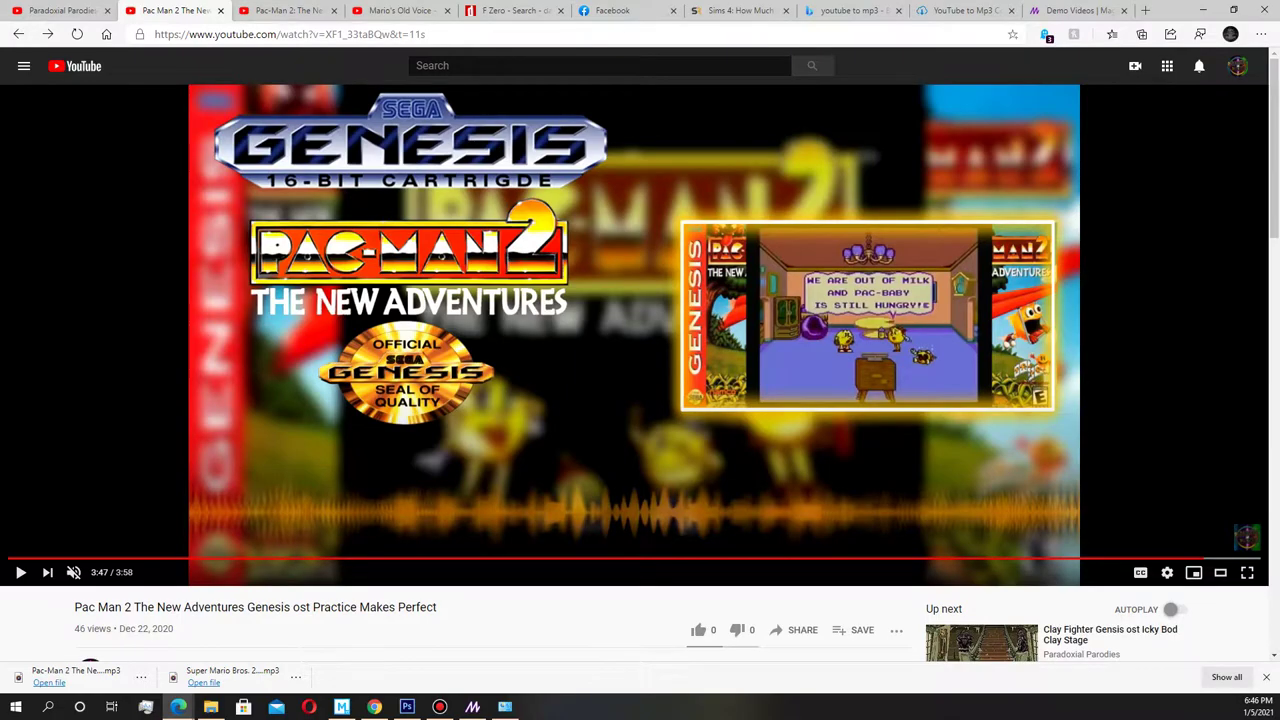
scroll(640, 370, down, 3)
click(981, 379)
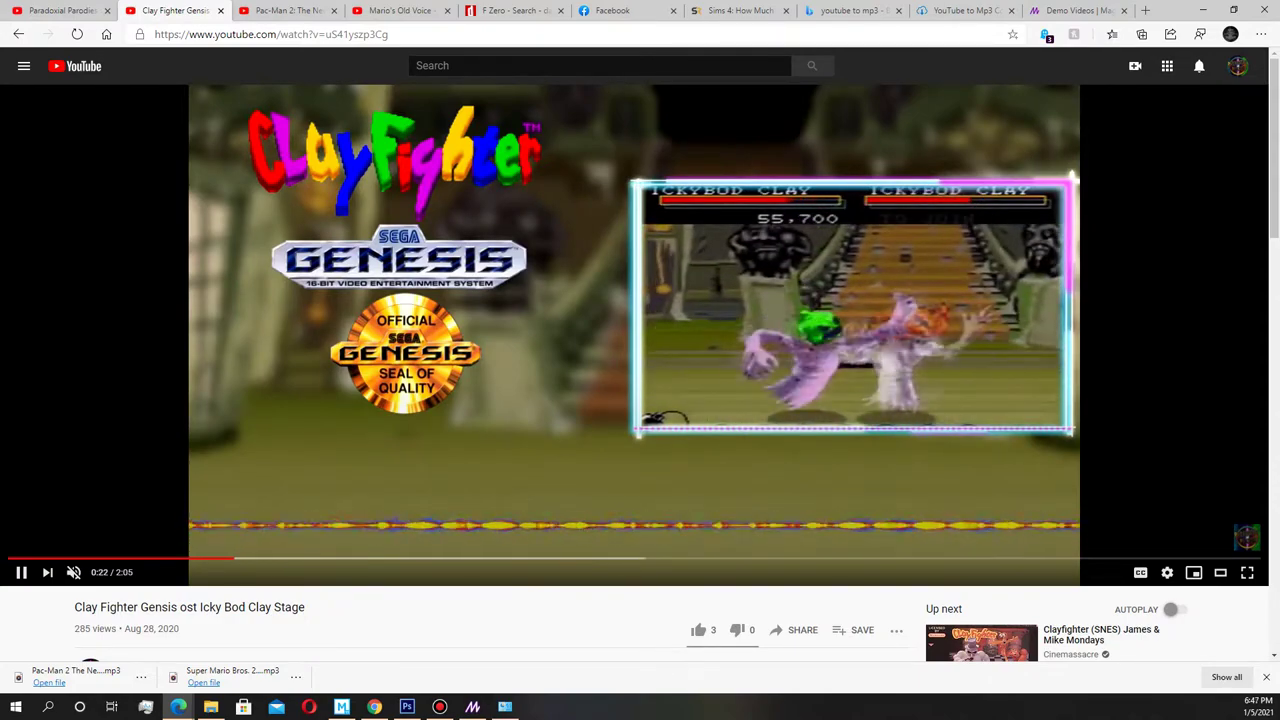
click(60, 10)
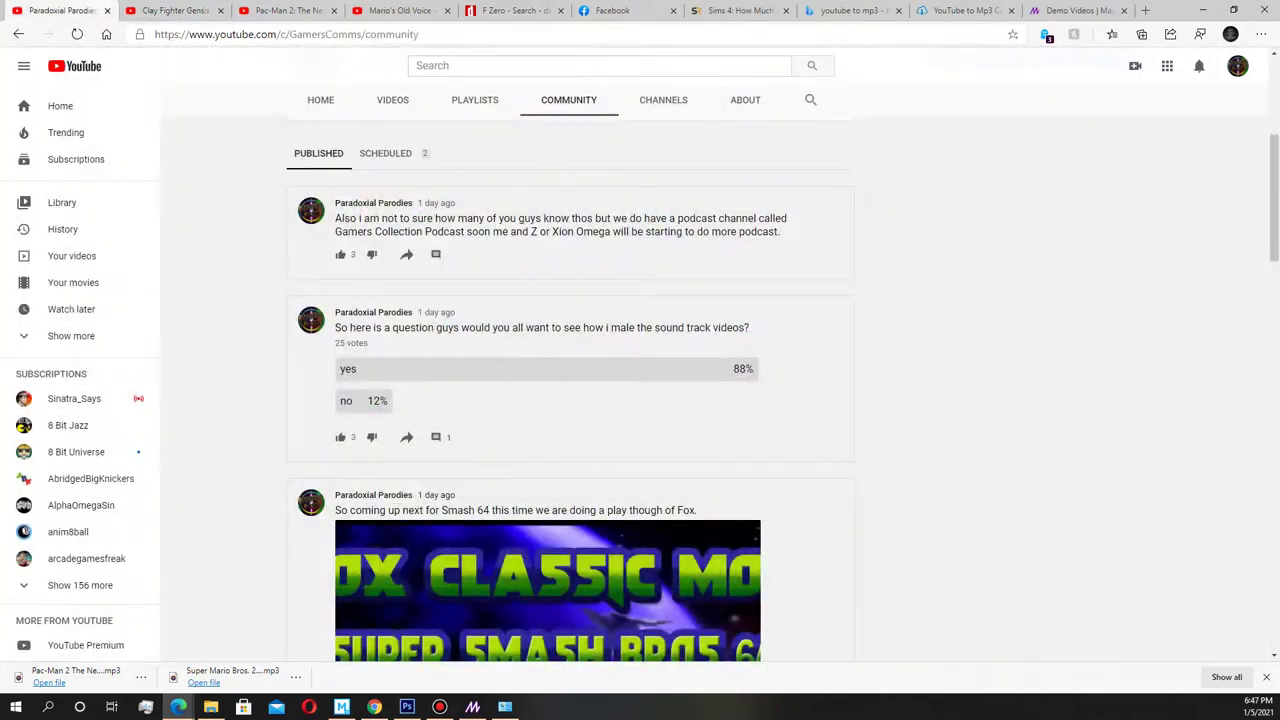
click(200, 10)
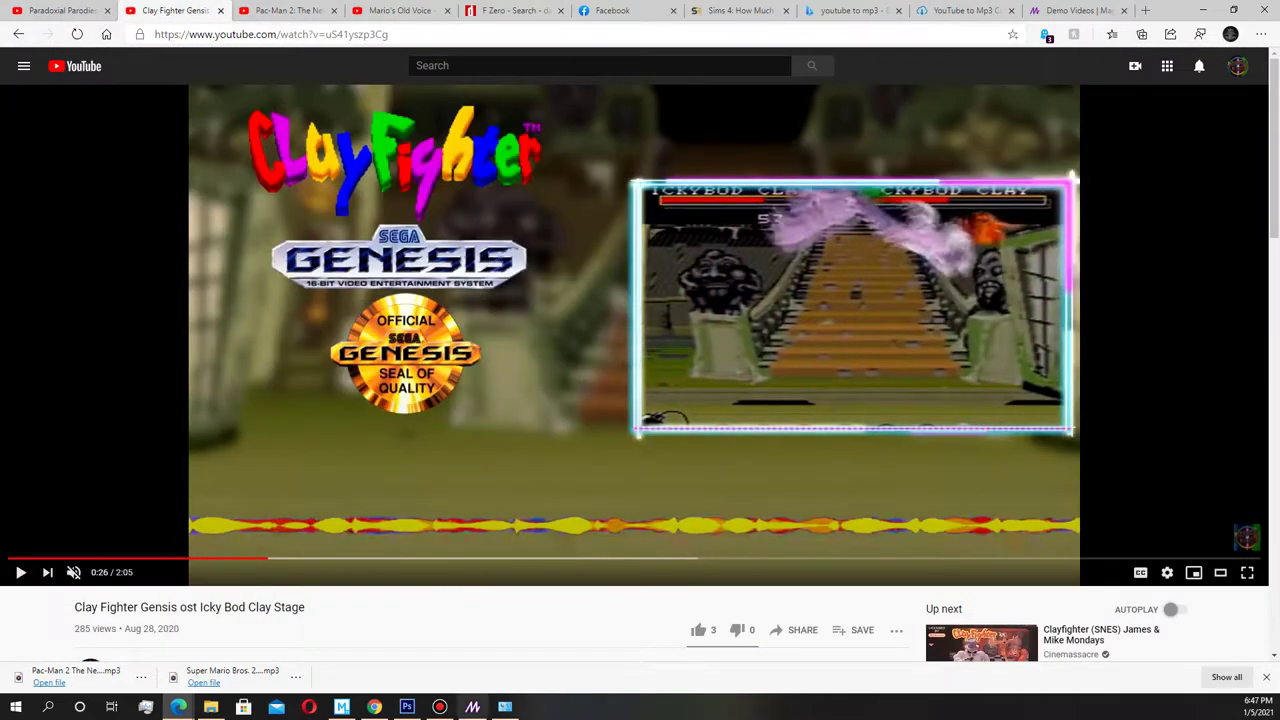
click(472, 706)
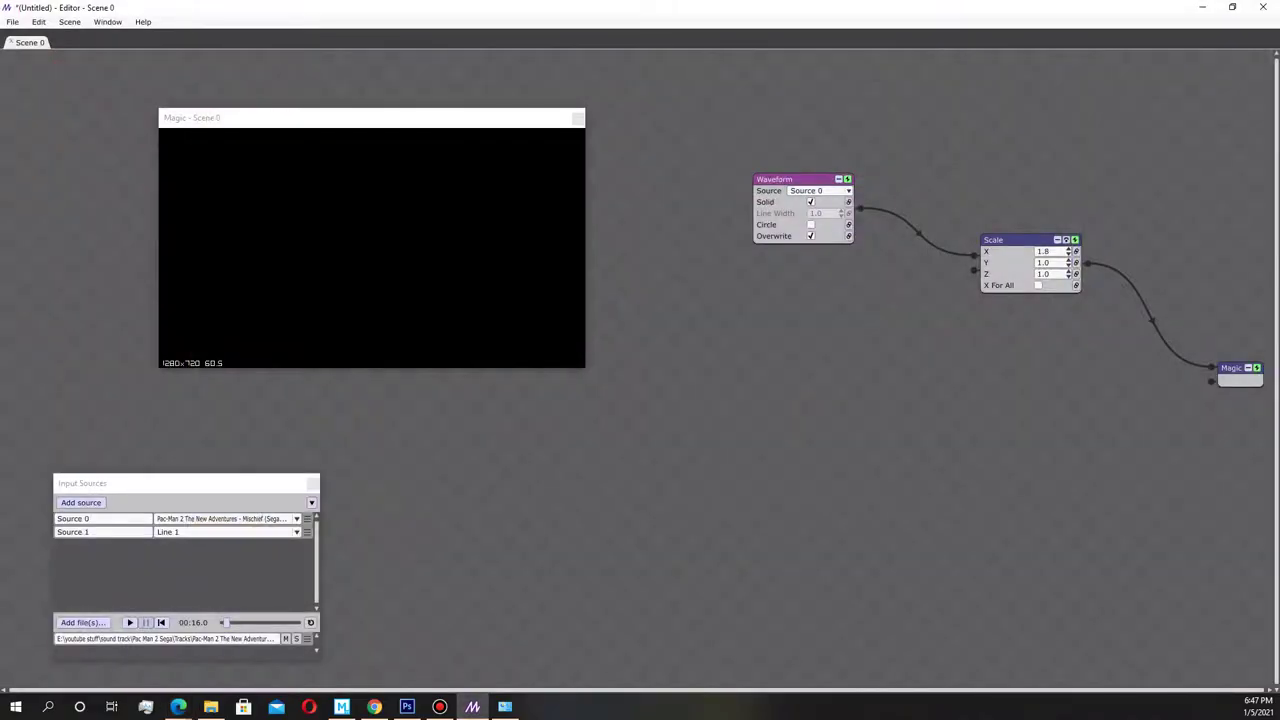
Insert a RadialBlur effect between Scale and the Magic output, and preview it by briefly playing the track from the start
right_click(1067, 311)
mouse_move(1092, 316)
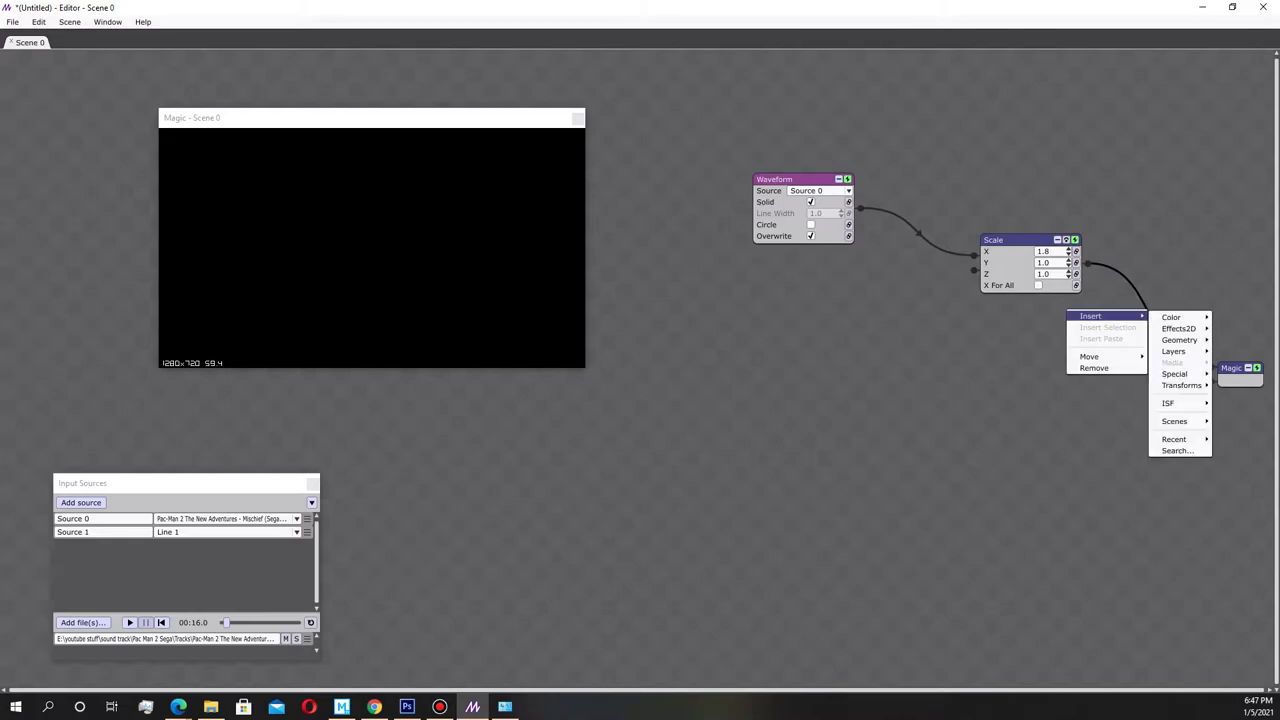
mouse_move(1178, 328)
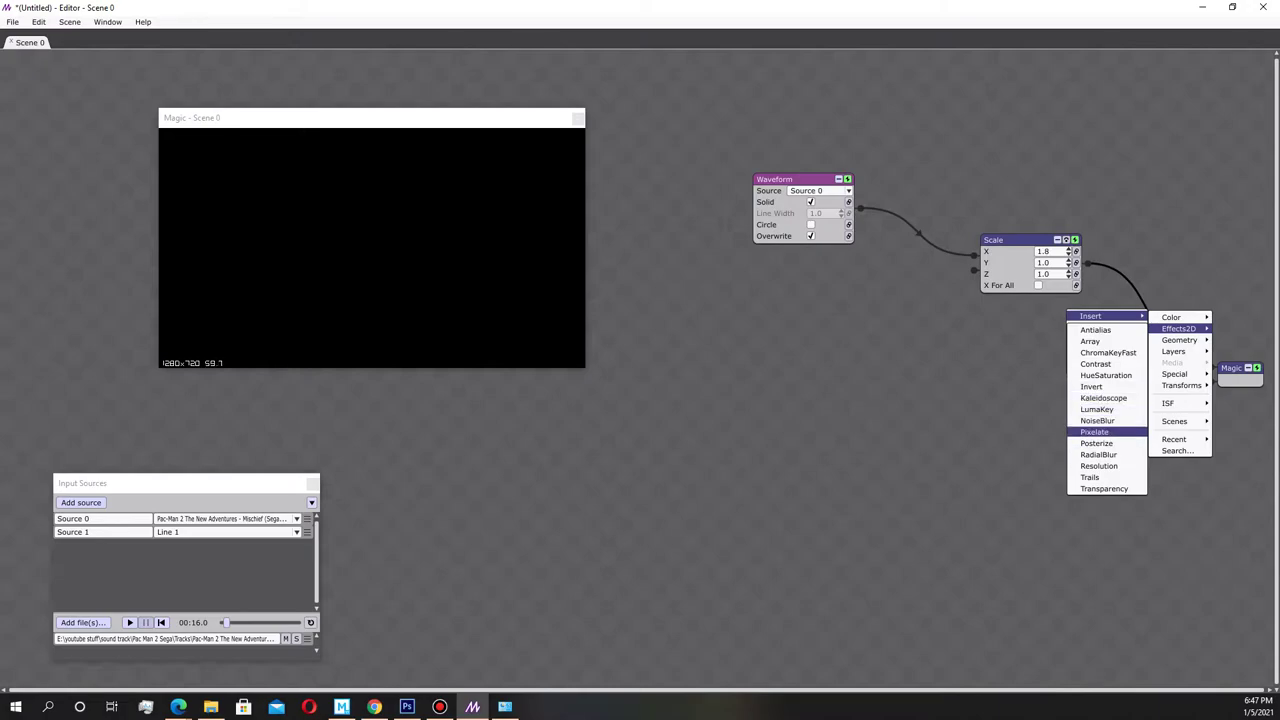
click(1098, 454)
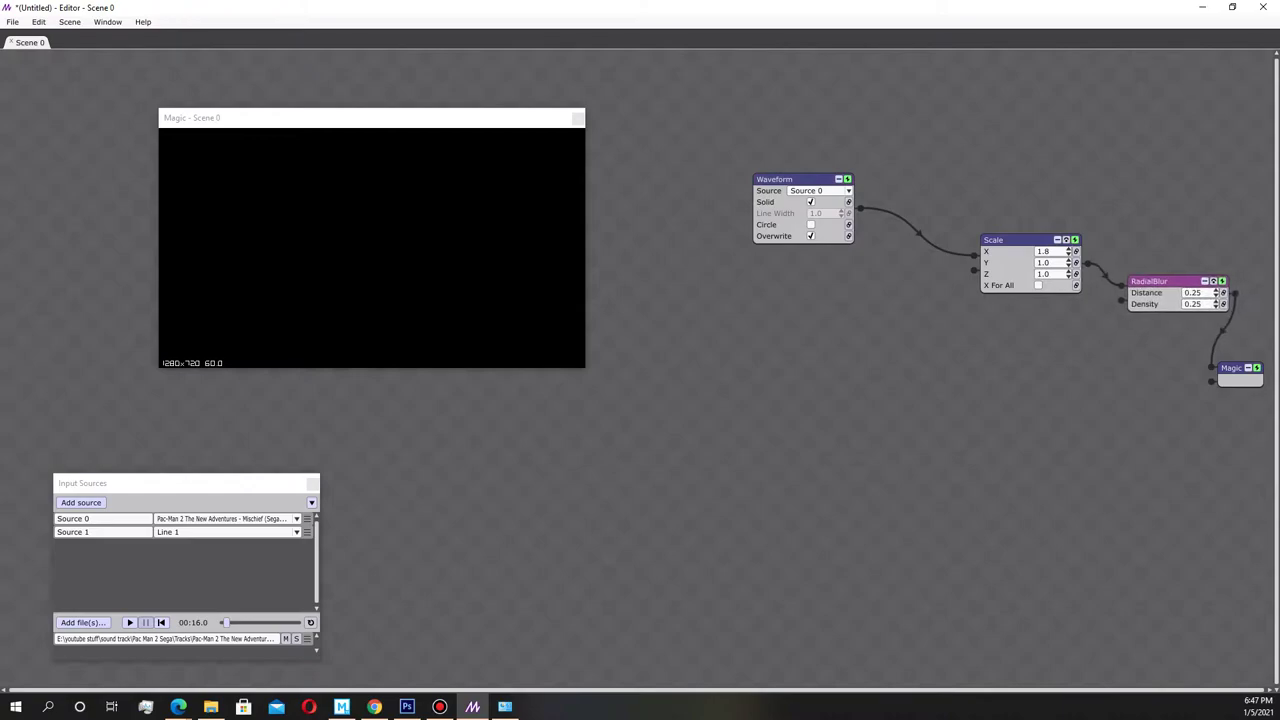
click(161, 622)
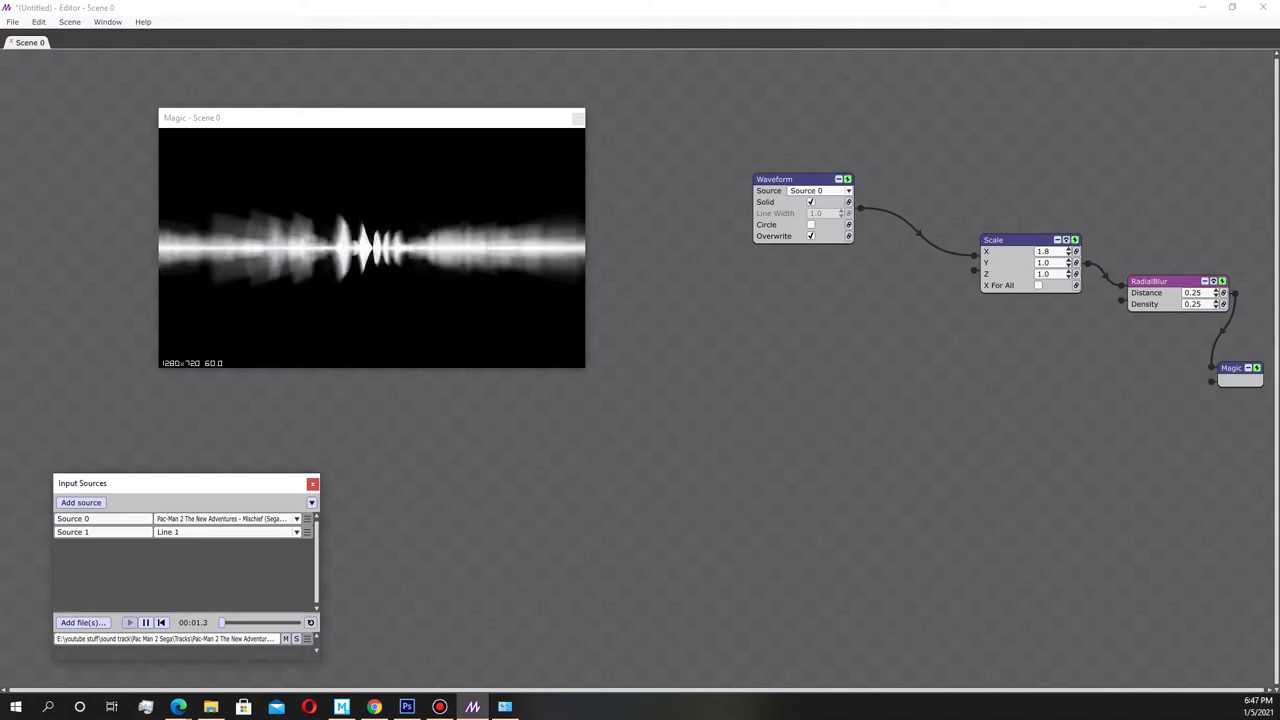
click(146, 622)
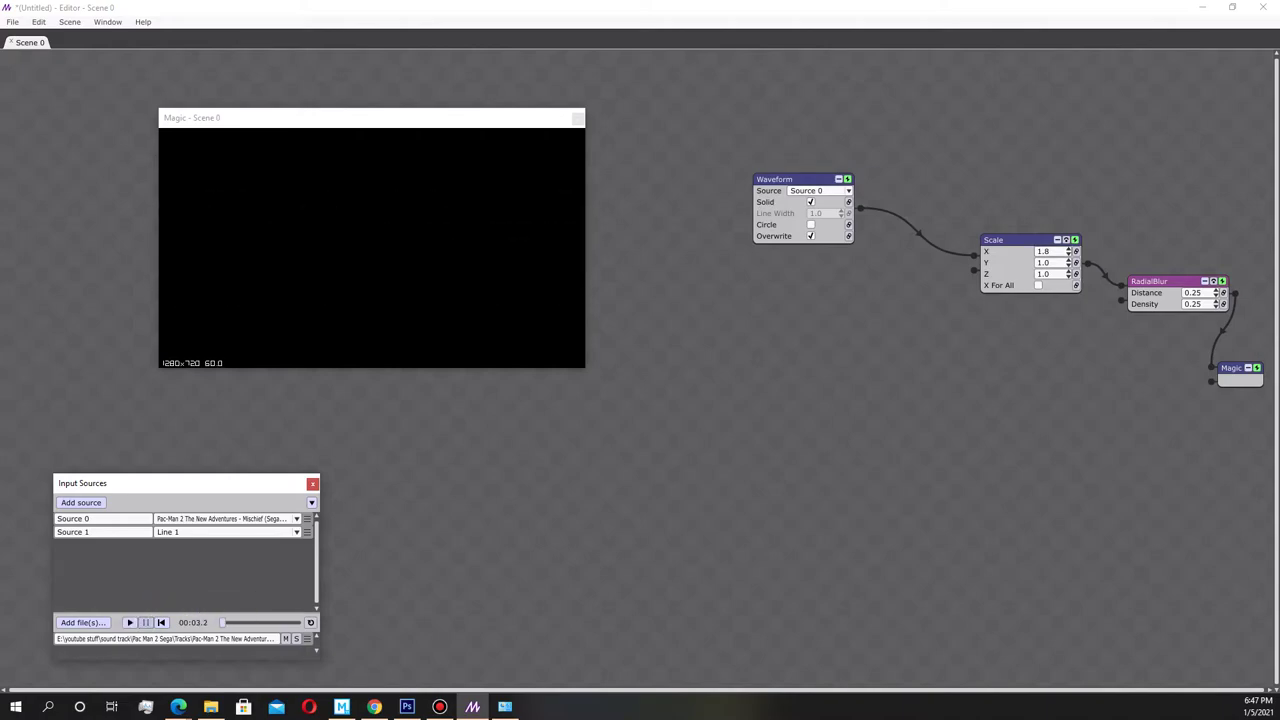
Rearrange the Waveform, Scale and RadialBlur modules into a compact diagonal chain above the Magic output
drag(800, 179, 970, 100)
drag(1015, 240, 1058, 142)
drag(1150, 281, 1192, 217)
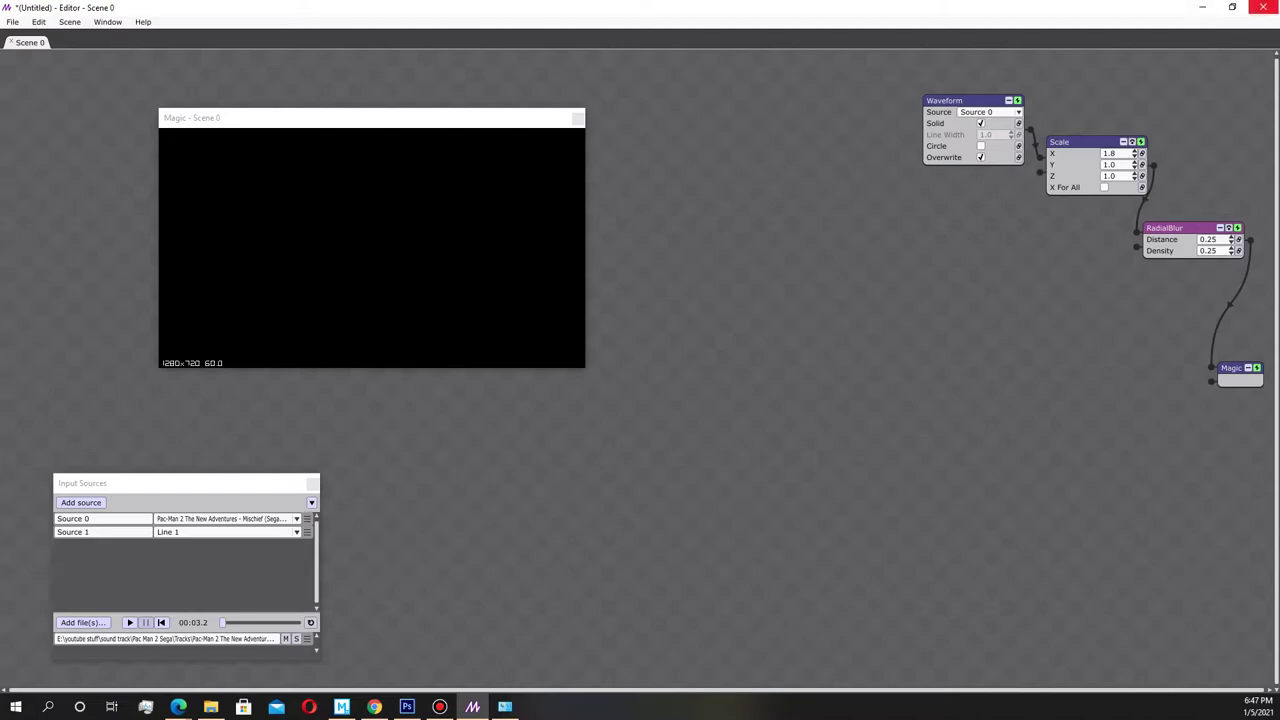
Compare the waveform styles of the Clay Fighter and Pac-Man 2 videos on YouTube in Edge, and return to Magic
click(1202, 7)
key(space)
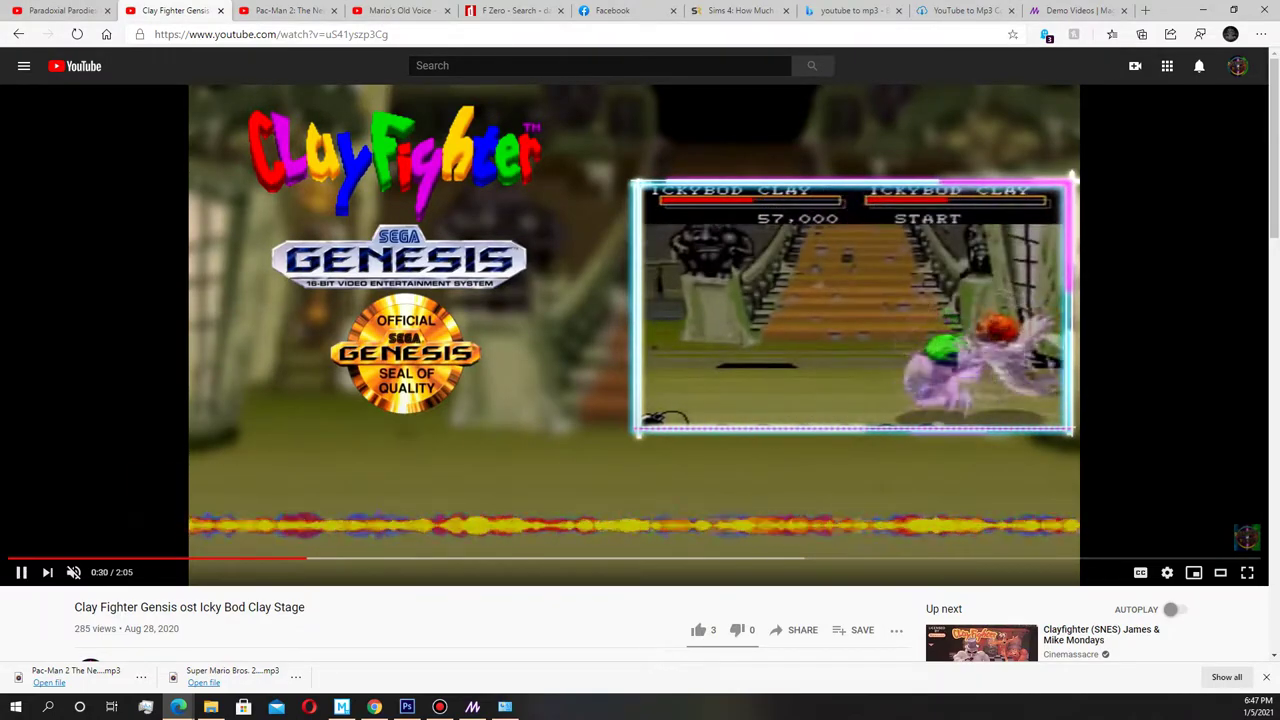
key(space)
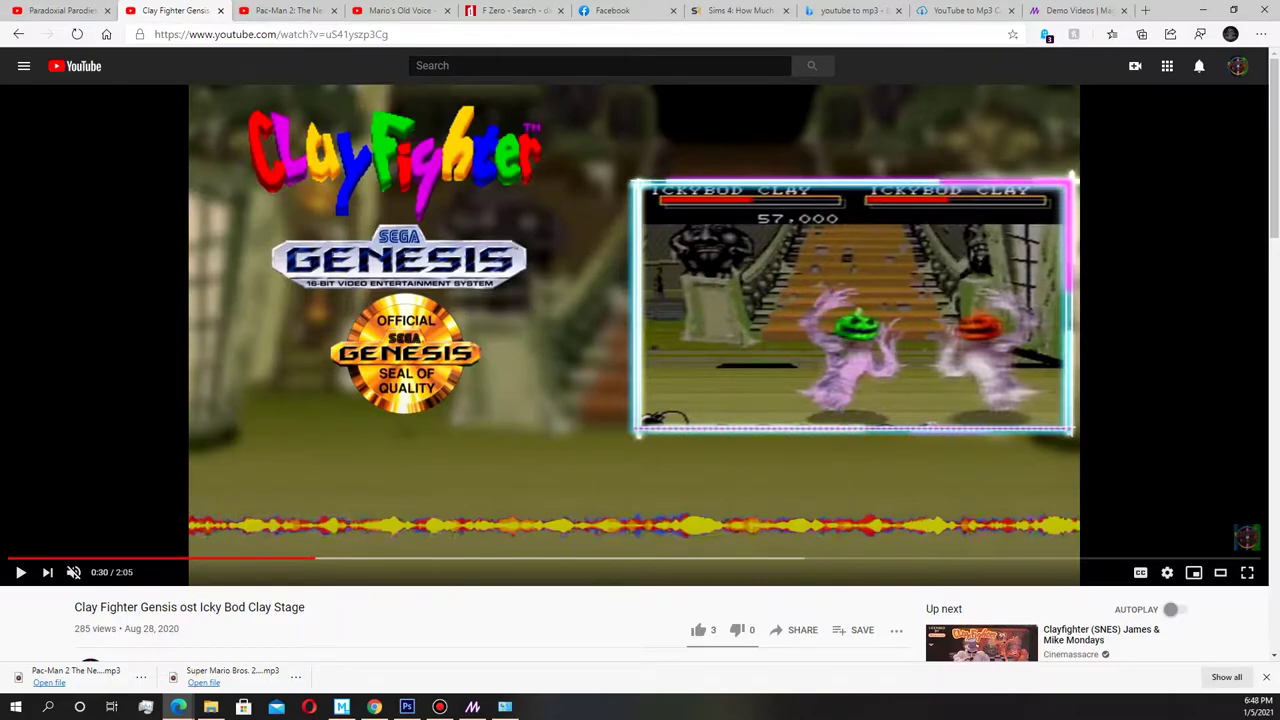
key(alt+Left)
scroll(640, 400, up, 2)
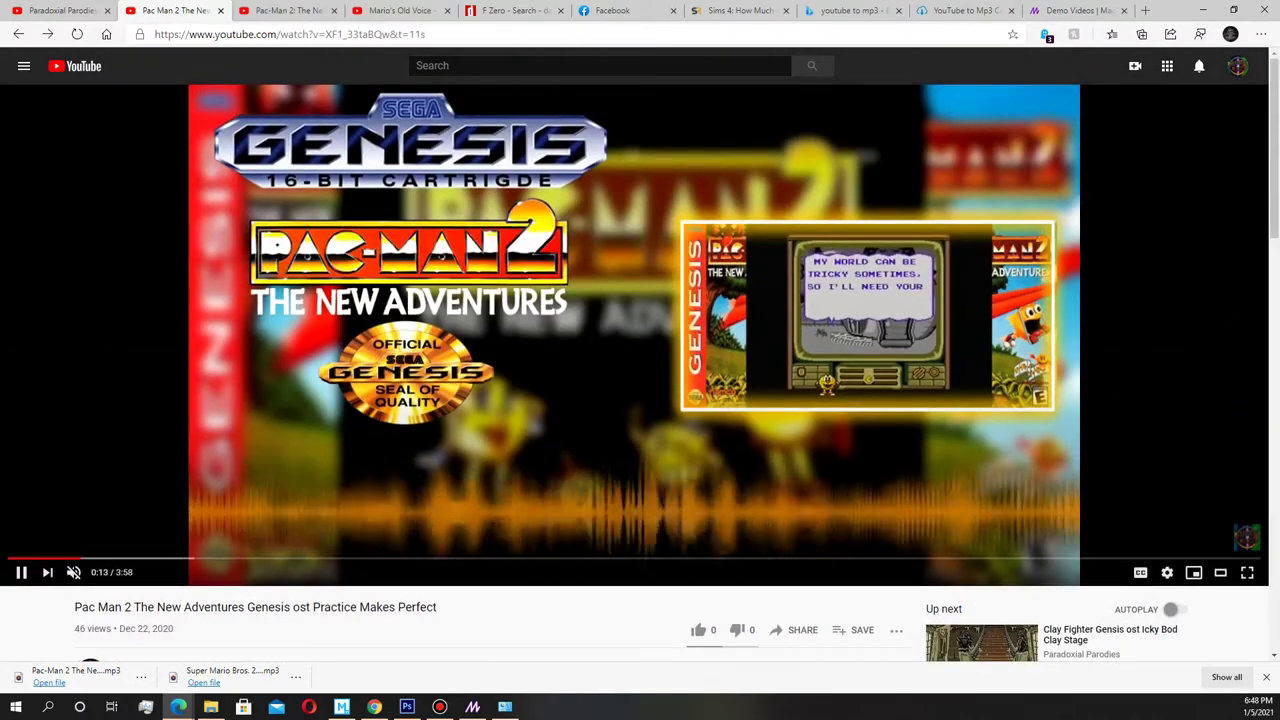
key(alt+Right)
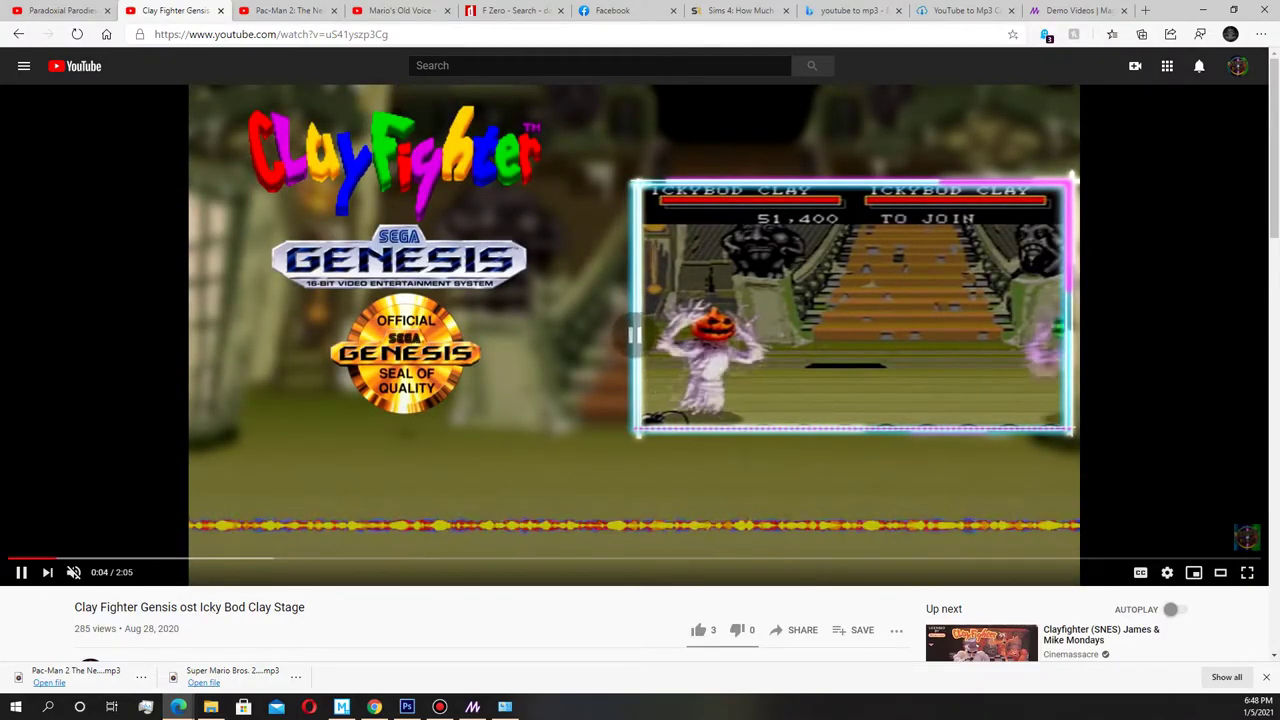
click(472, 707)
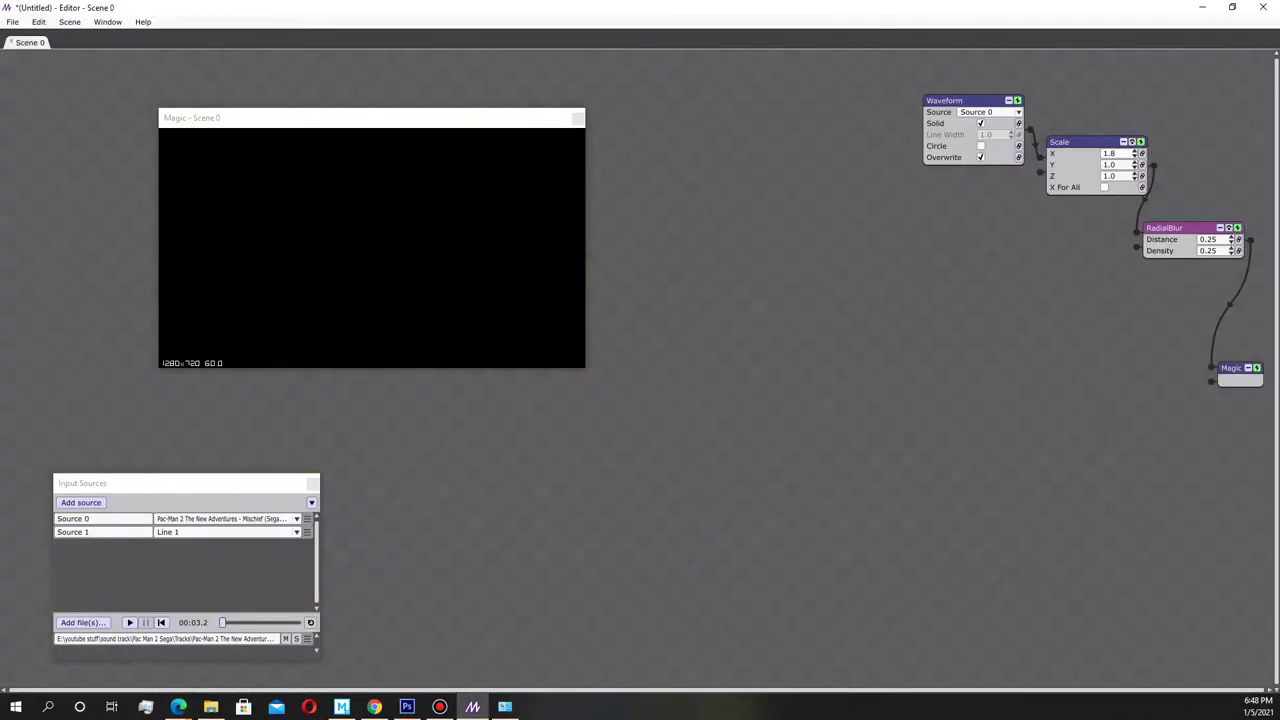
Seek the track to 03:56.8 near its end, and set the movie export resolution to 1920 x 1080
drag(223, 622, 299, 622)
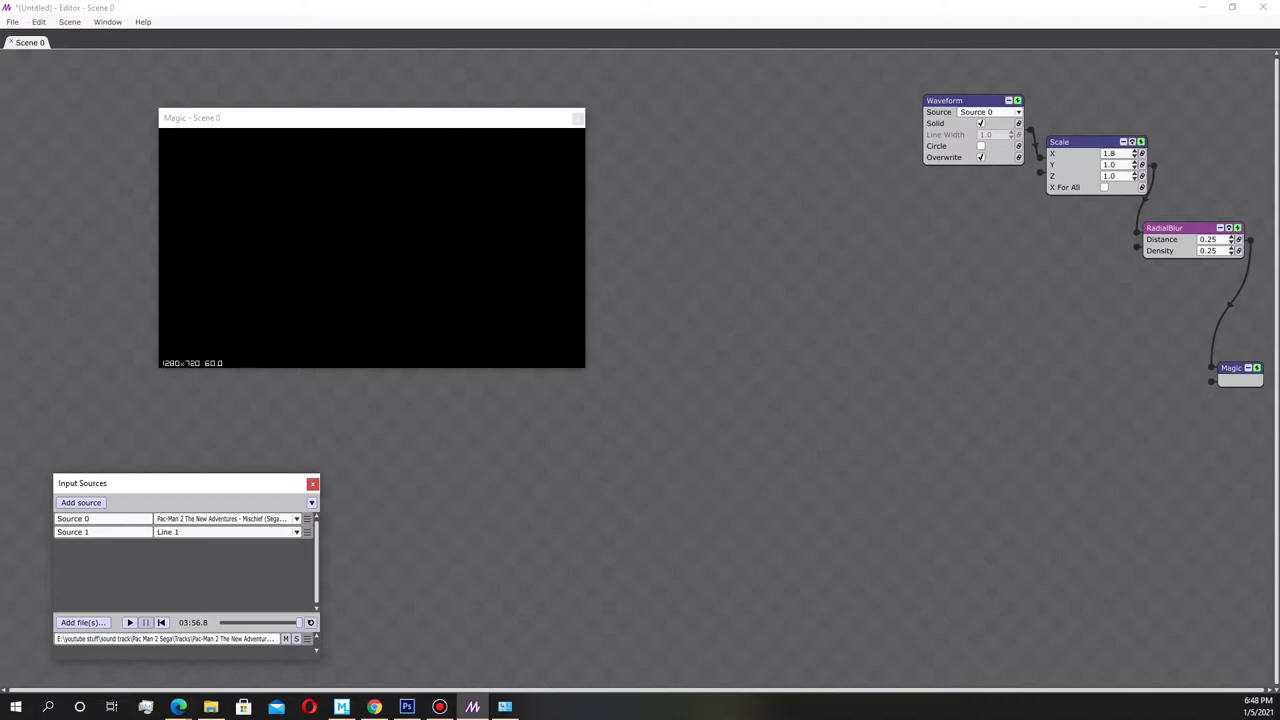
click(12, 22)
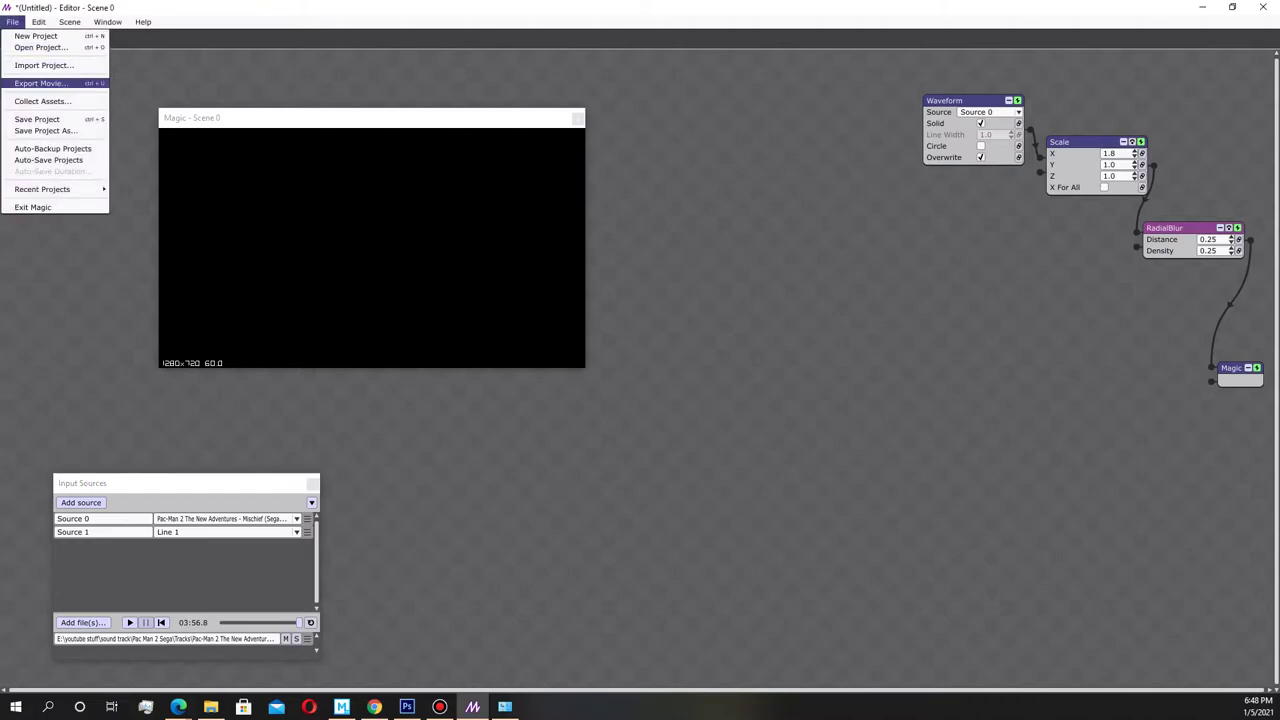
key(Return)
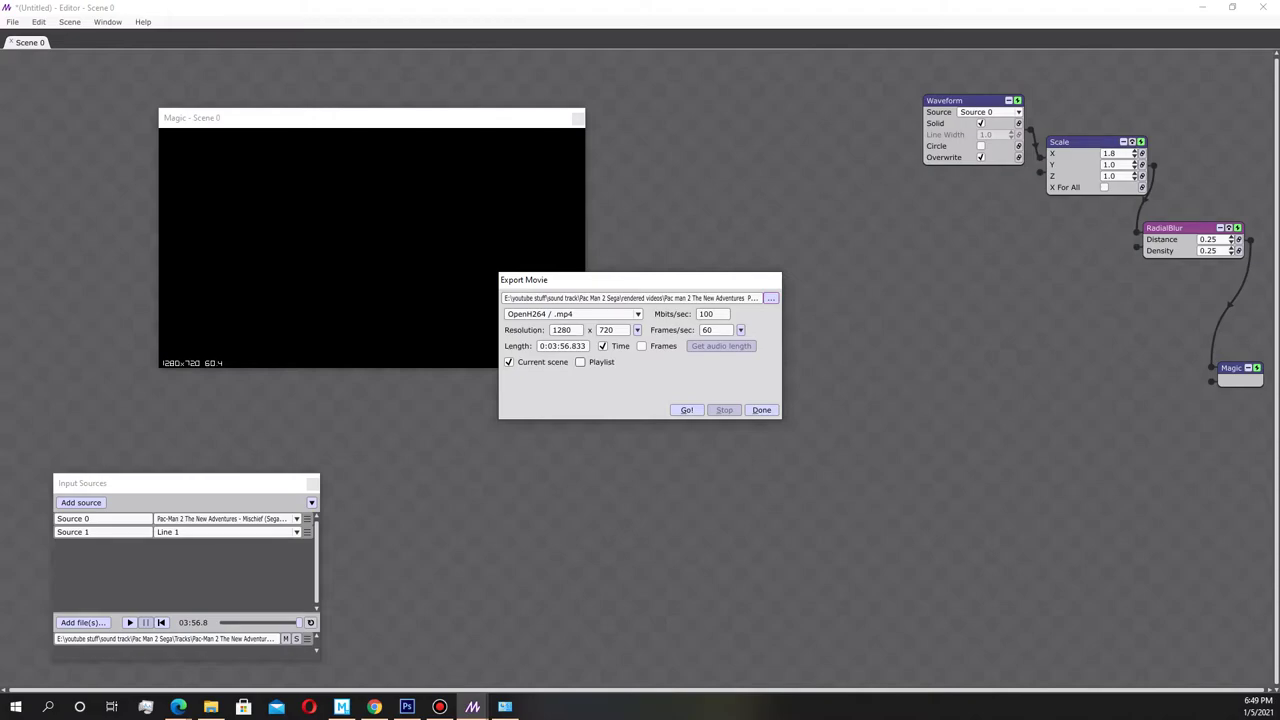
click(575, 314)
click(575, 314)
click(637, 330)
click(692, 366)
Open the movie export's output file name for editing, and copy the word Mischief from the Pac-Man 2 video title on YouTube in Edge
click(770, 298)
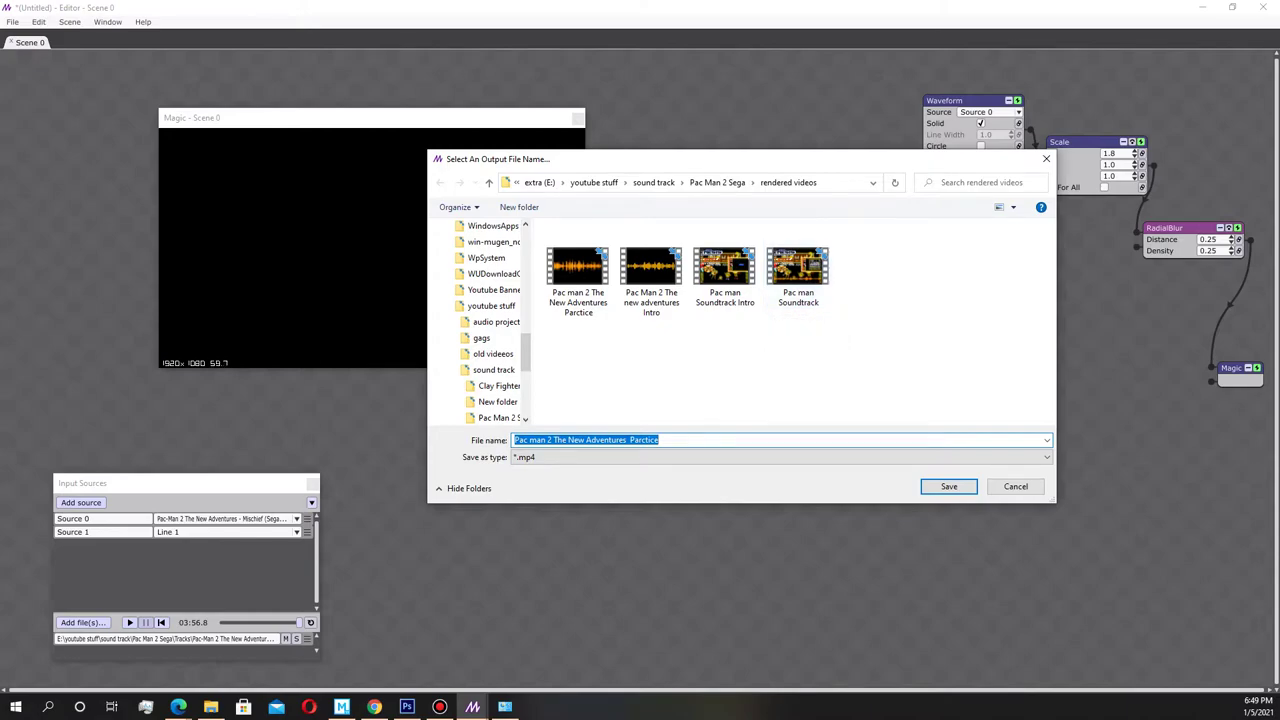
drag(661, 440, 585, 440)
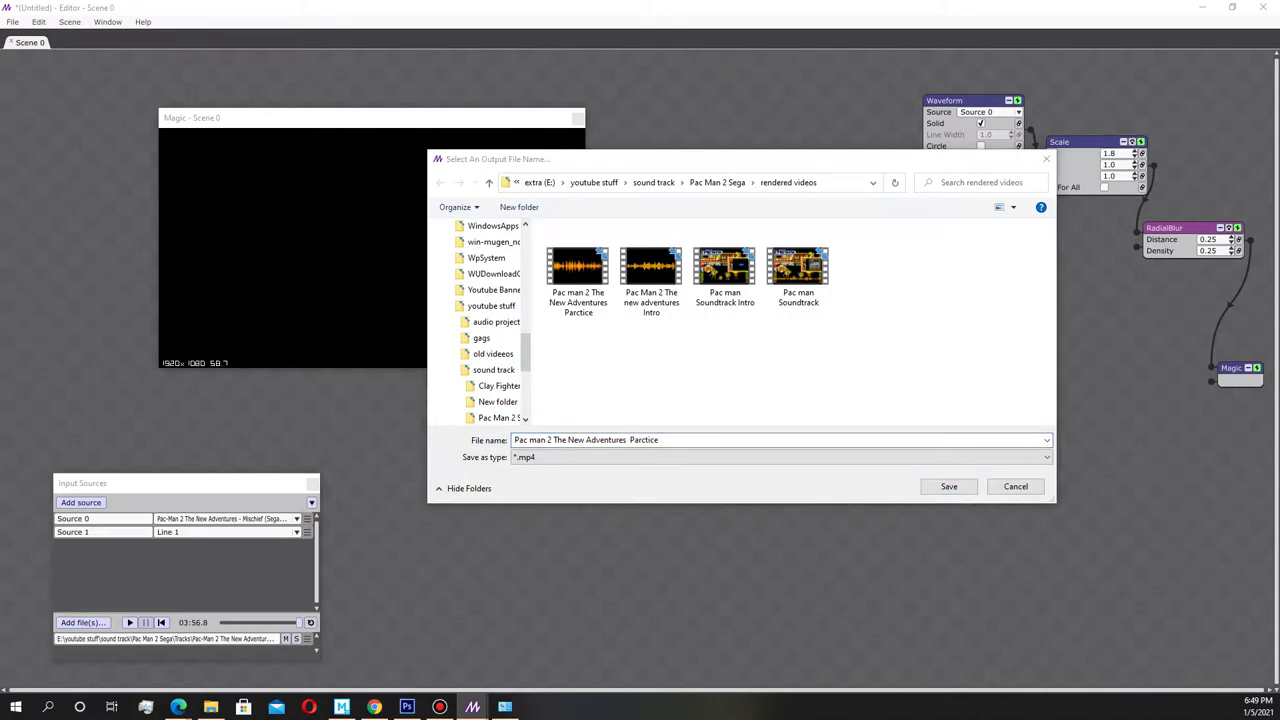
key(alt+Tab)
key(alt+Left)
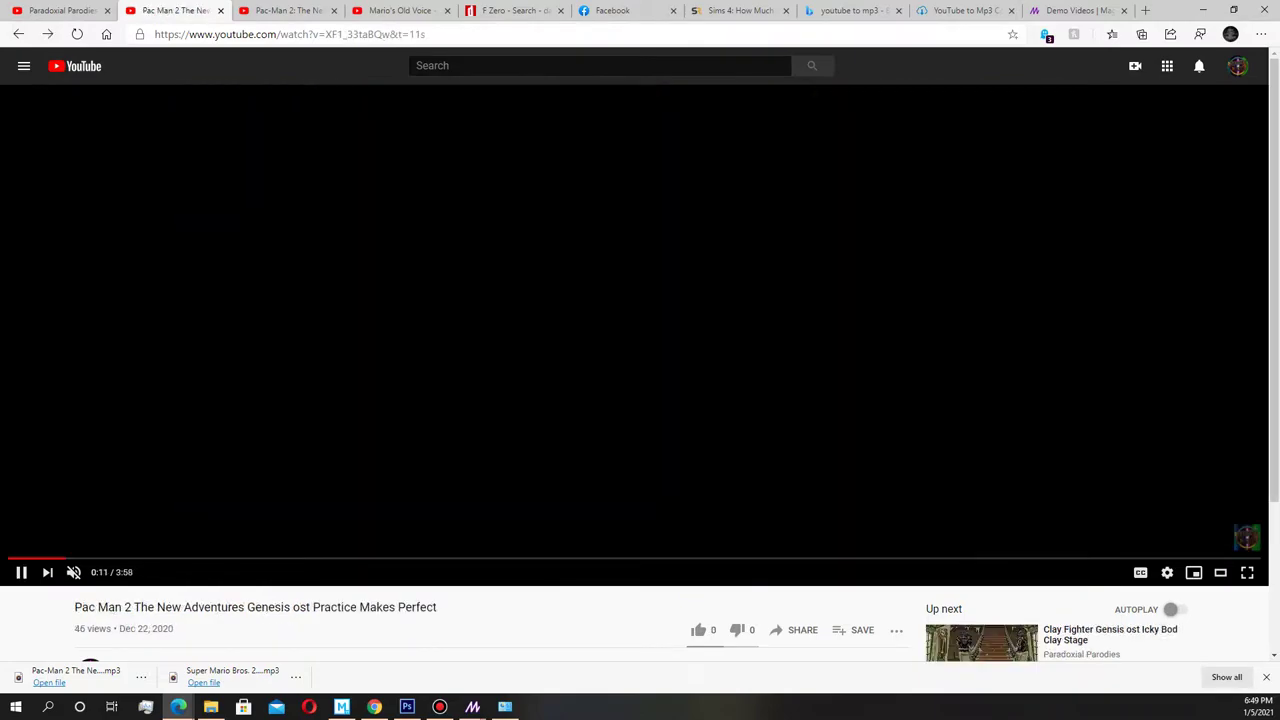
click(62, 10)
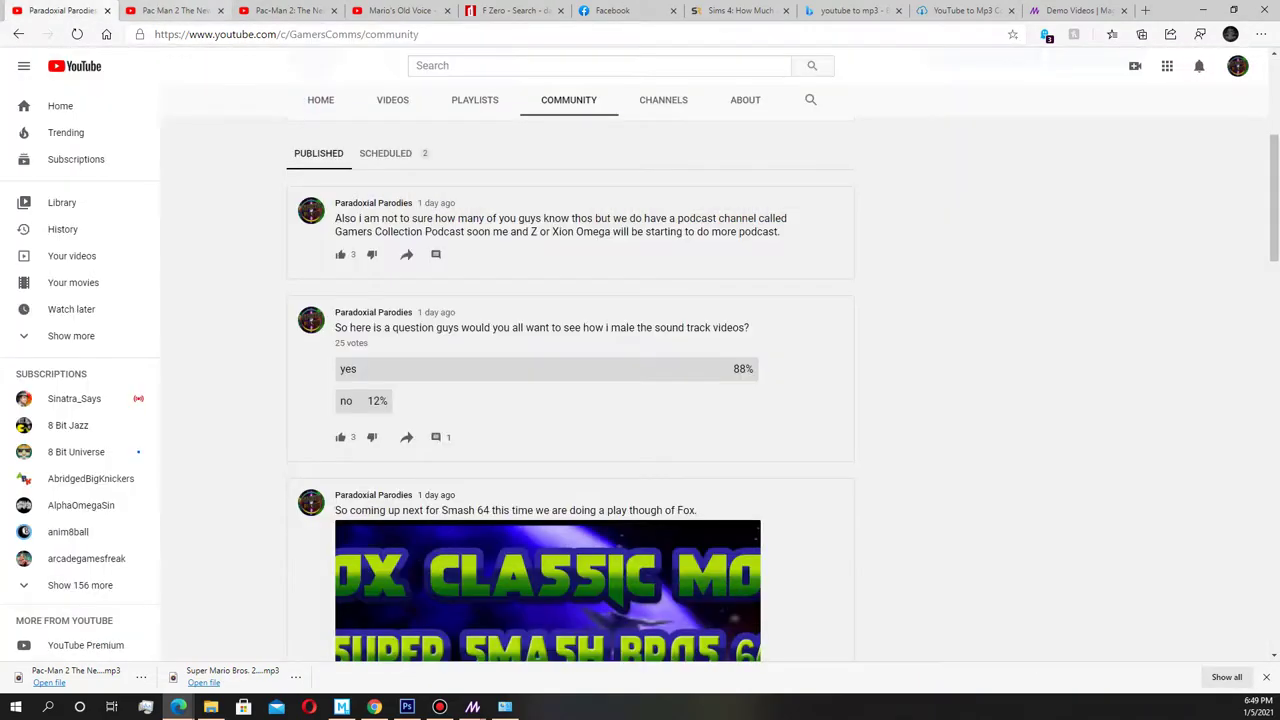
click(286, 10)
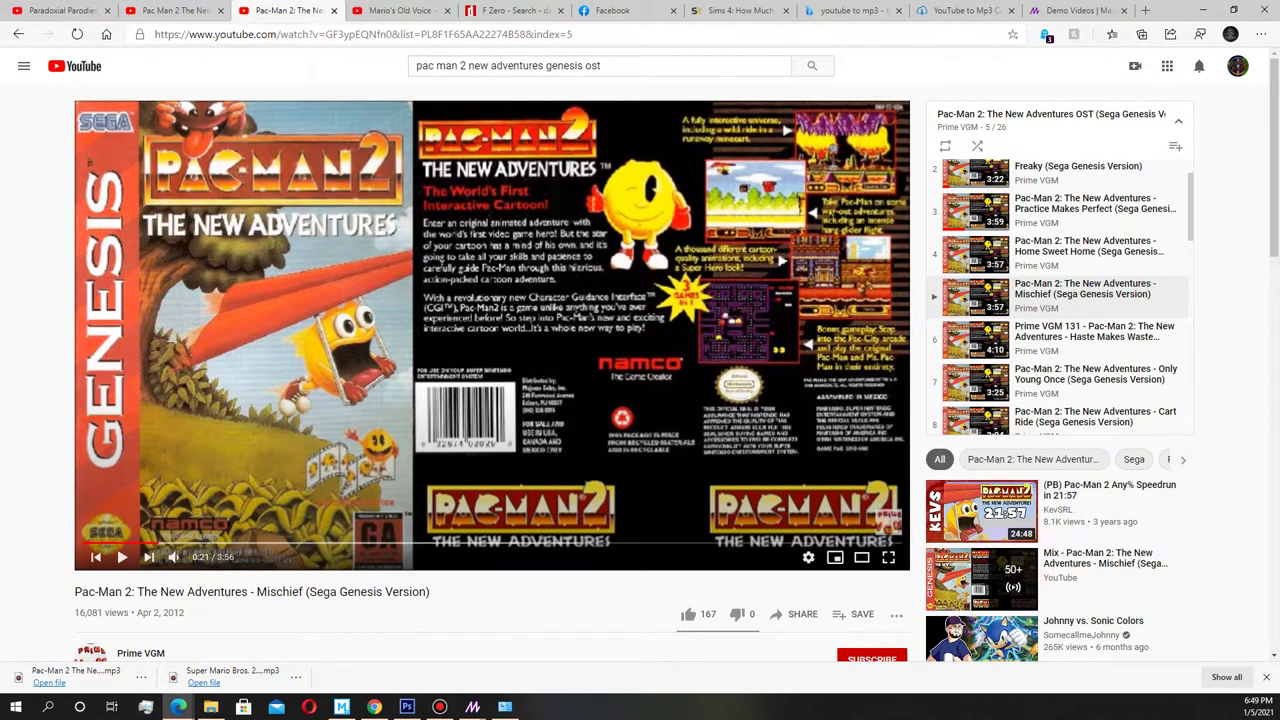
drag(257, 592, 304, 592)
right_click(304, 592)
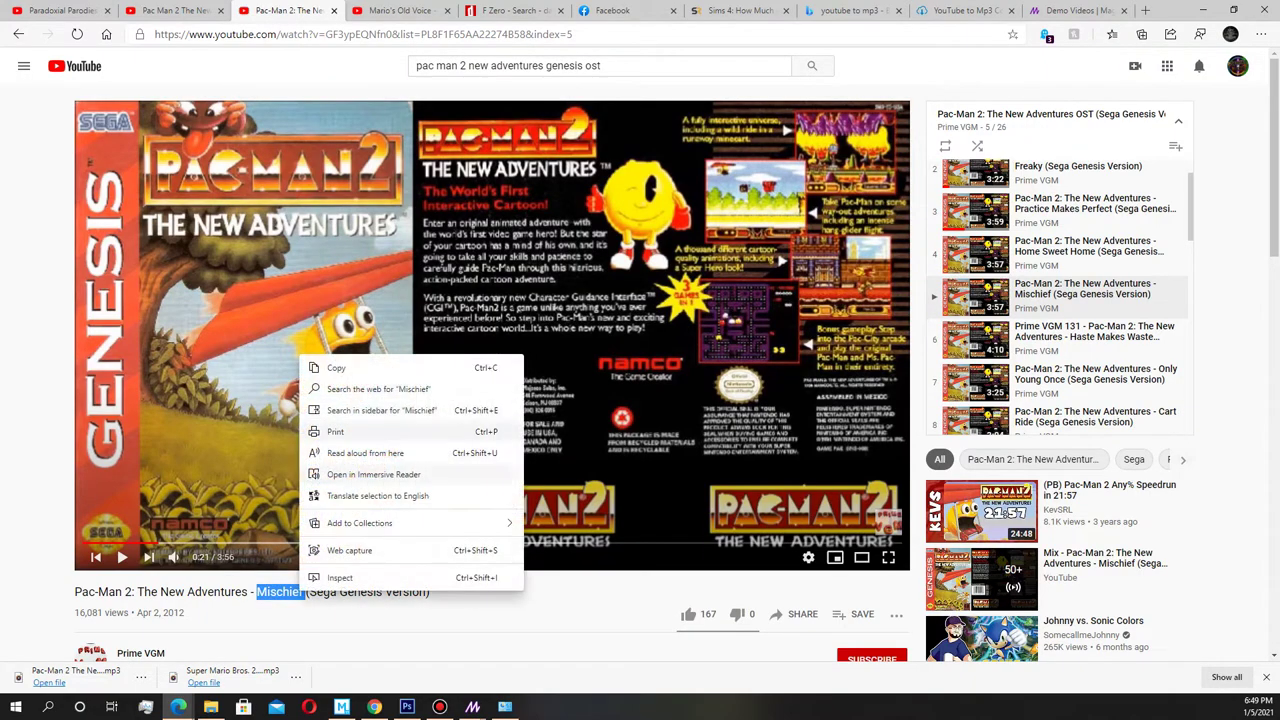
click(336, 367)
Return to Magic, name the output file "Pac man 2 The New Adventures Mischief" using the copied word, and run the movie export
mouse_move(472, 707)
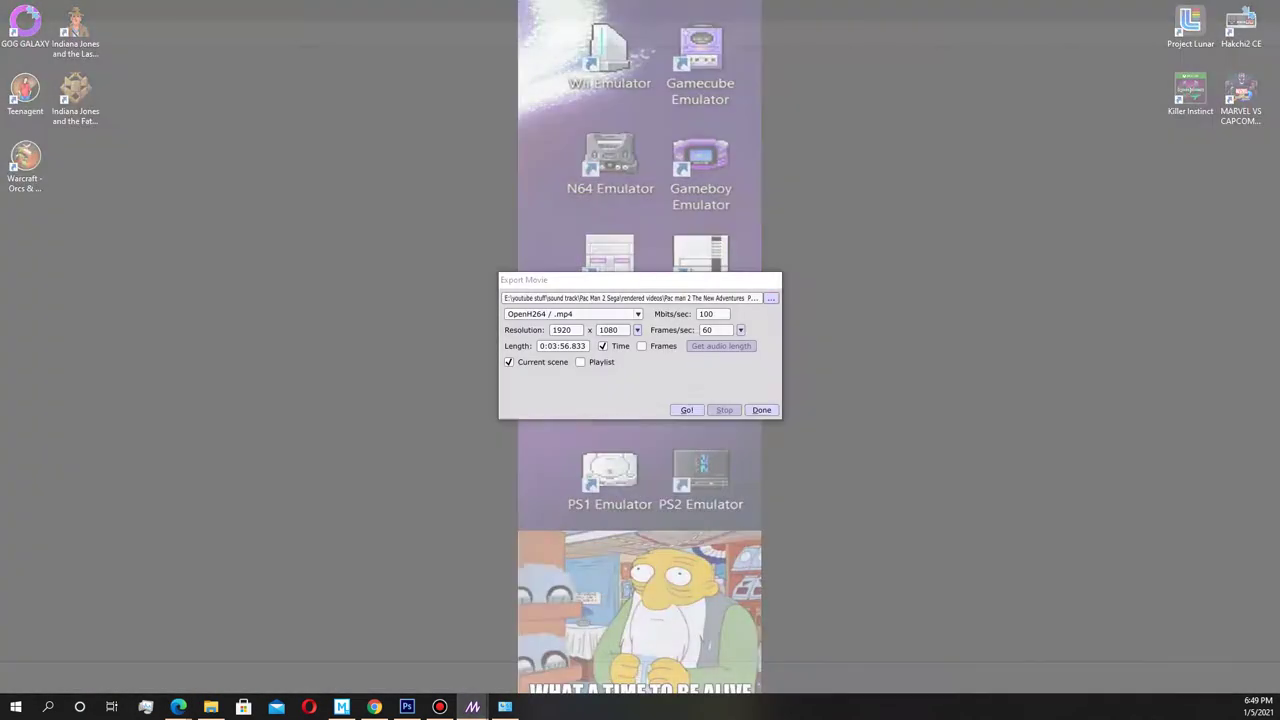
click(543, 645)
drag(659, 440, 630, 440)
right_click(632, 440)
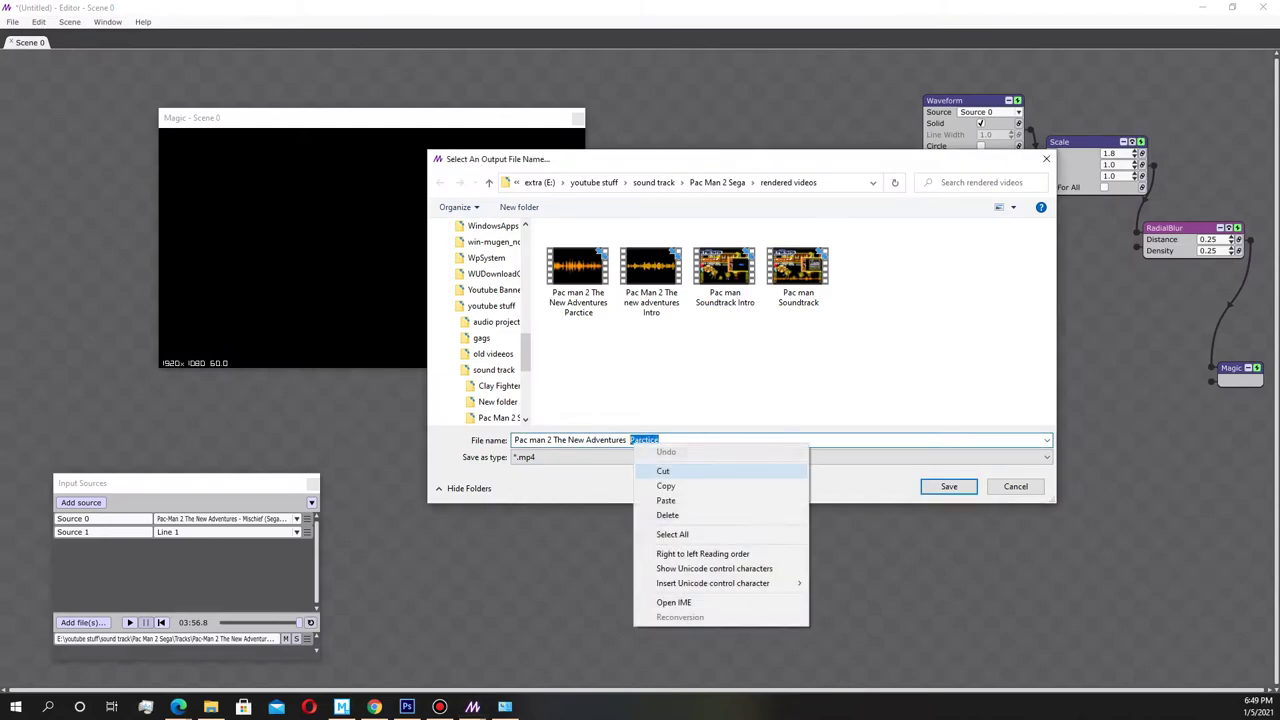
click(665, 500)
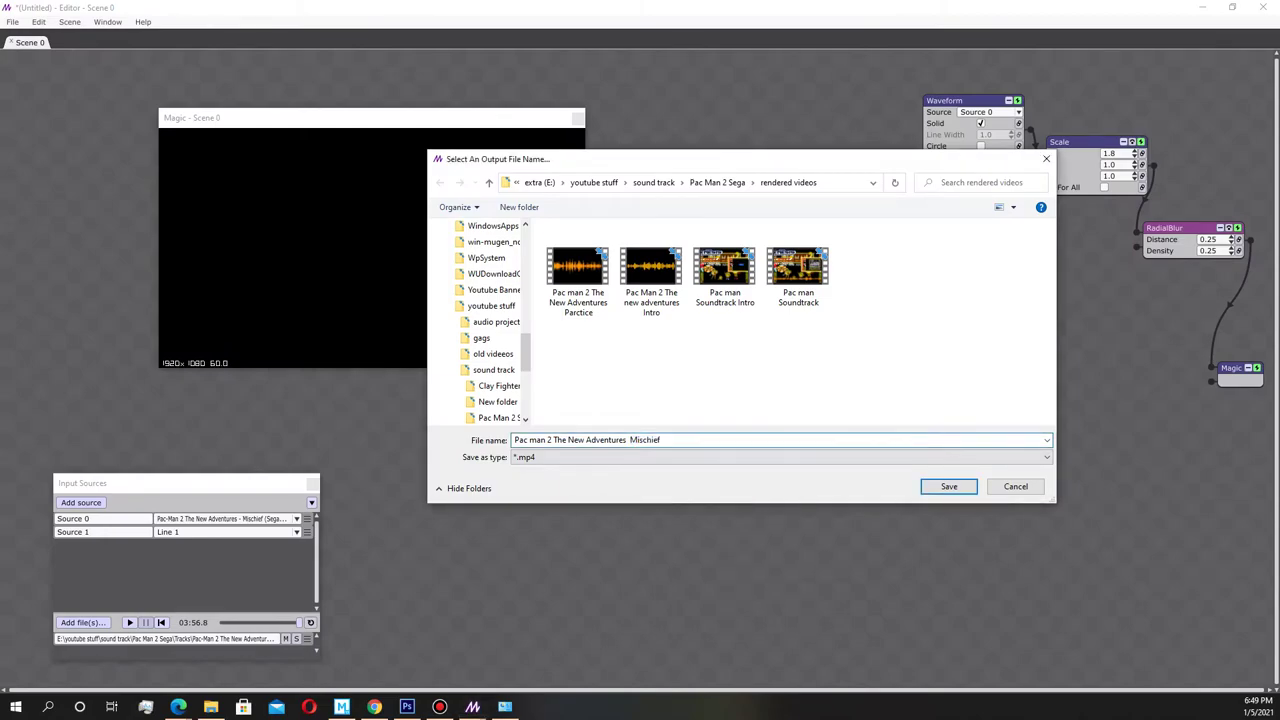
click(949, 486)
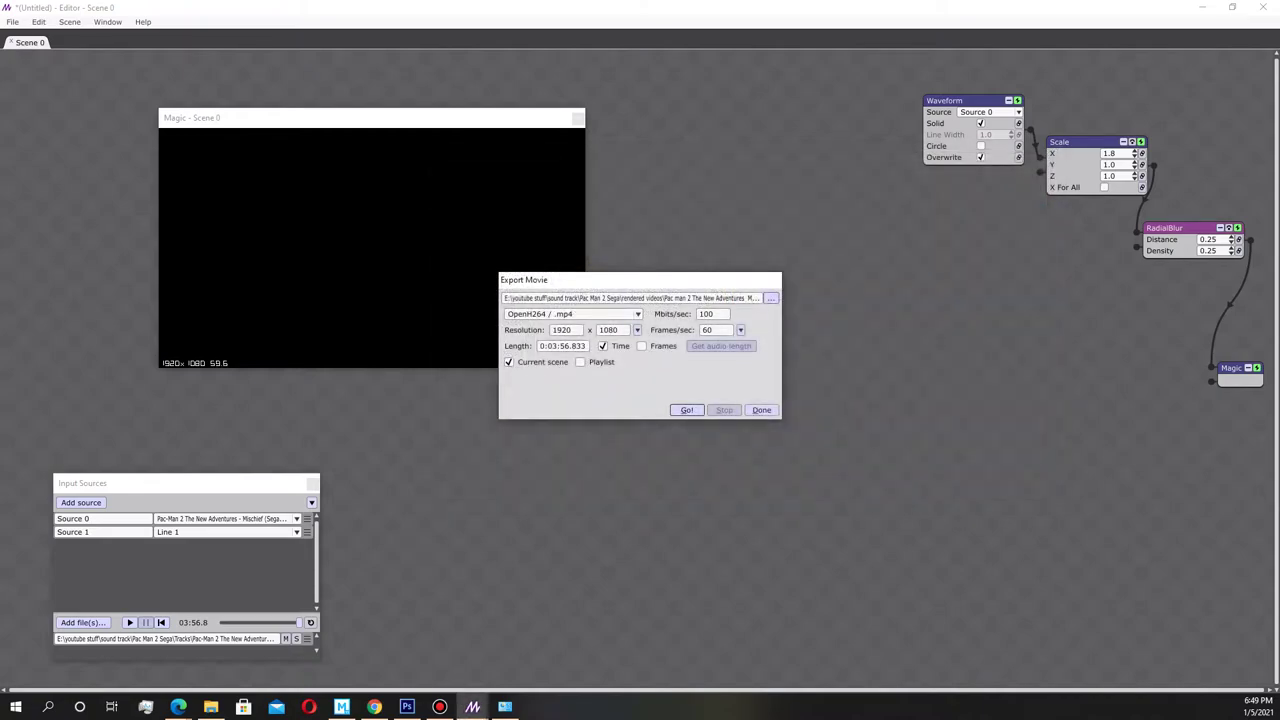
click(687, 410)
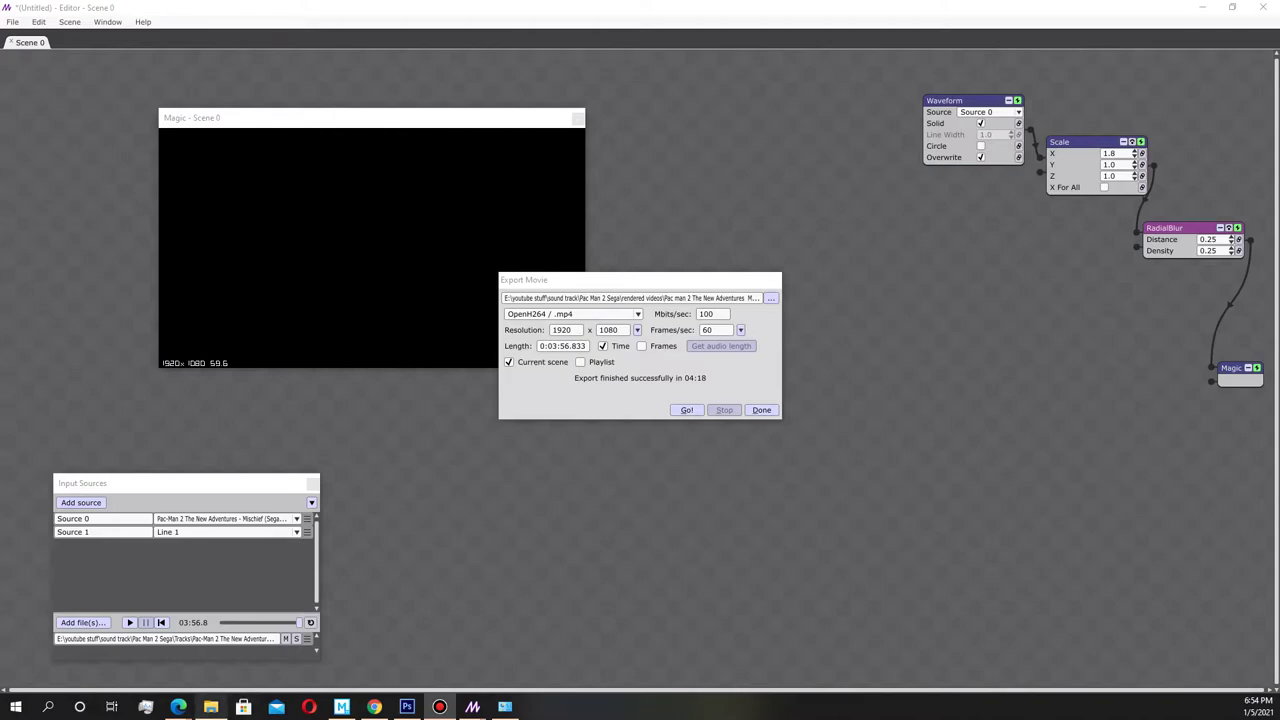
Browse to the rendered videos folder in File Explorer and briefly play the exported Mischief video to check it
click(210, 707)
key(alt+Up)
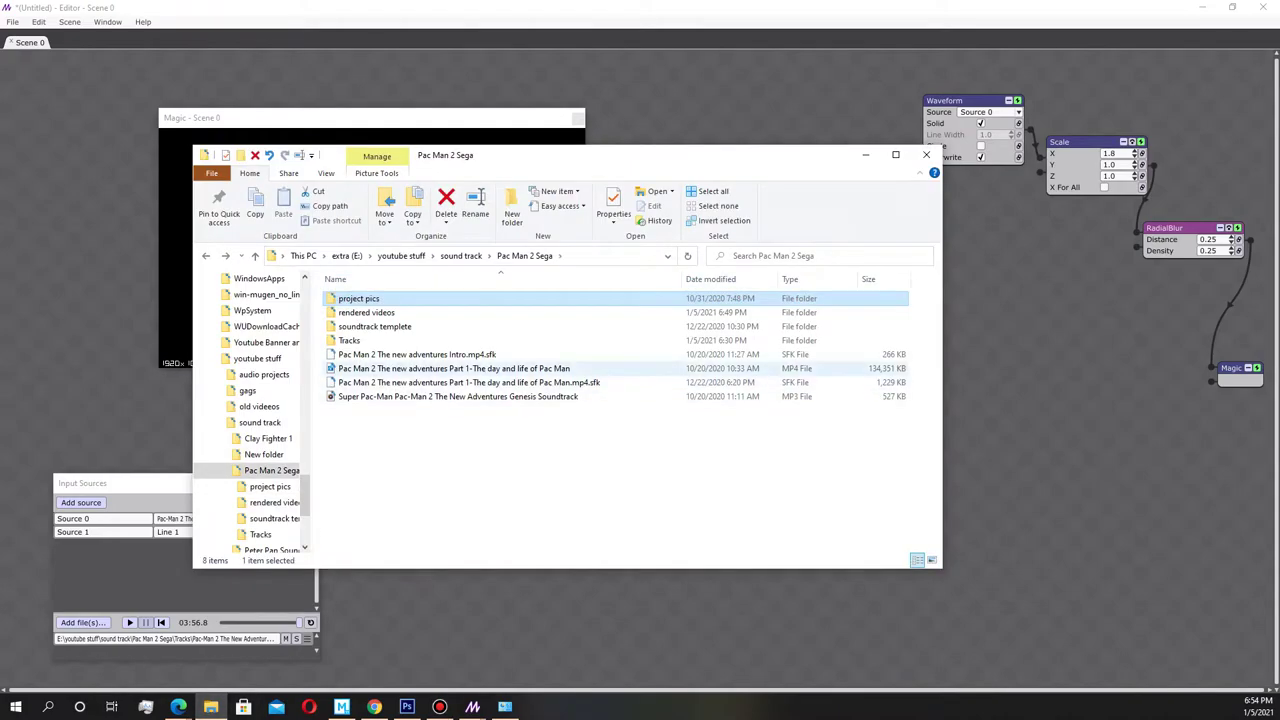
key(Down)
key(Return)
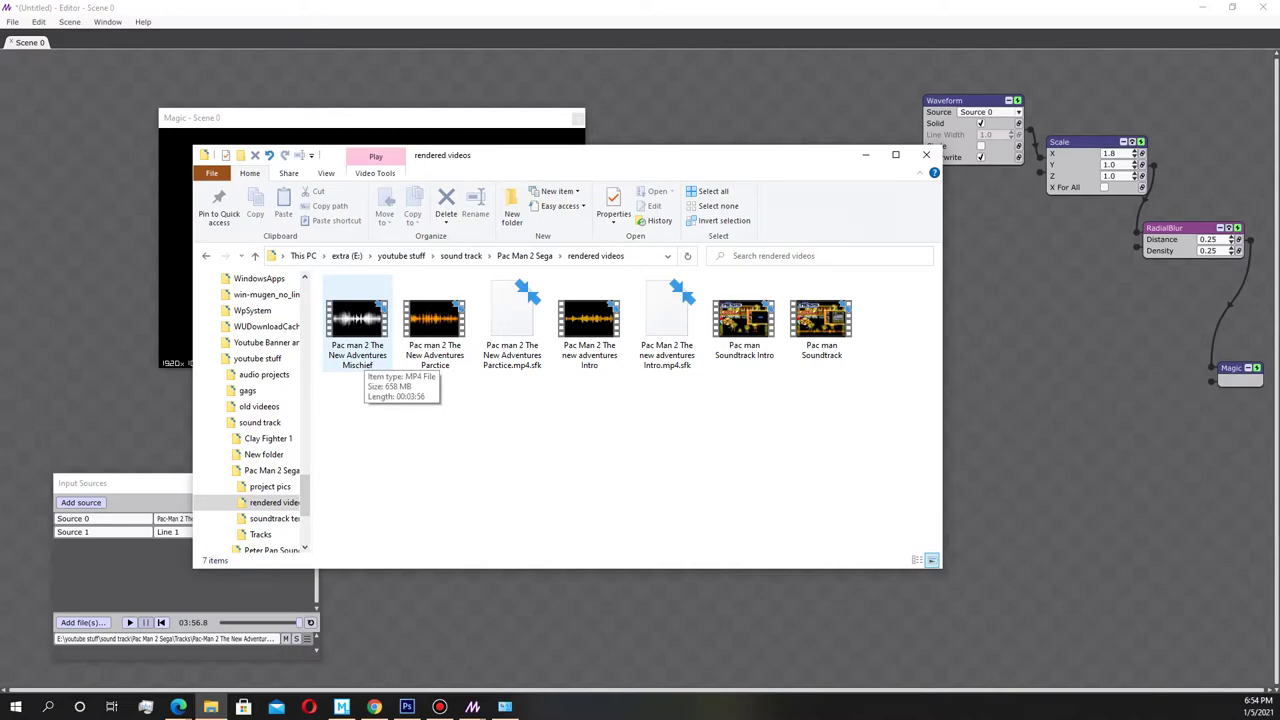
double_click(362, 356)
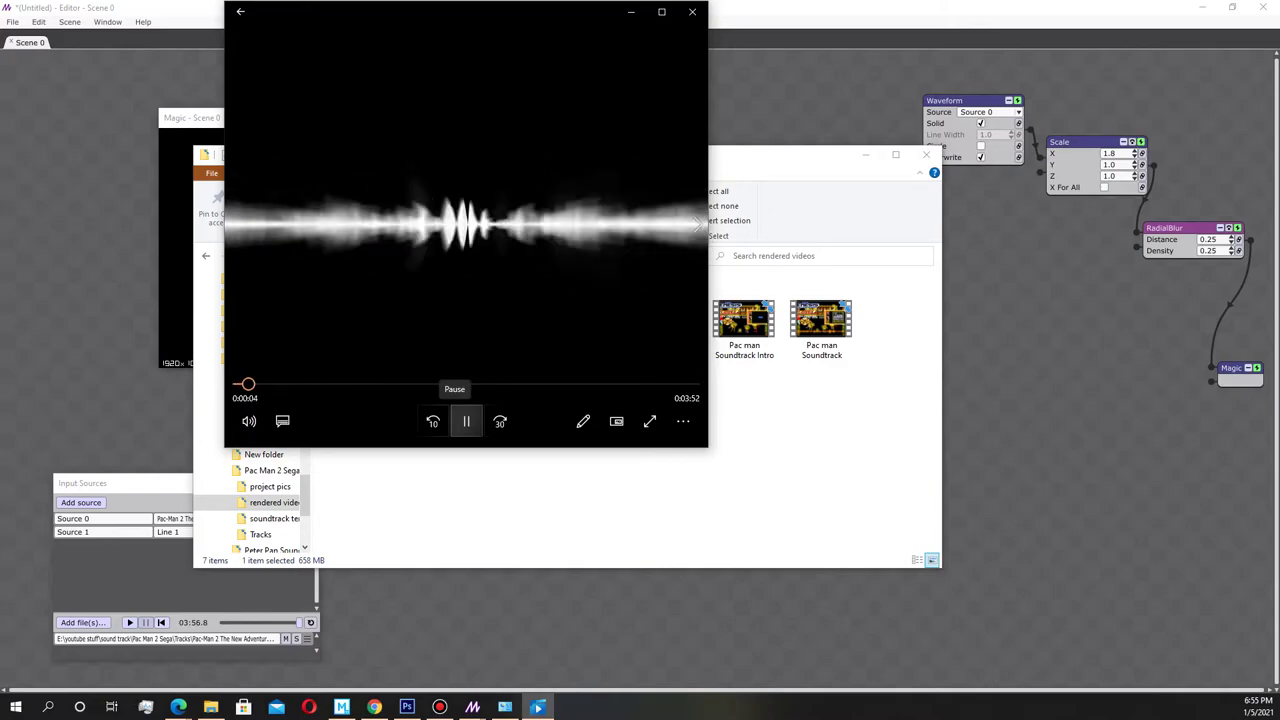
click(466, 421)
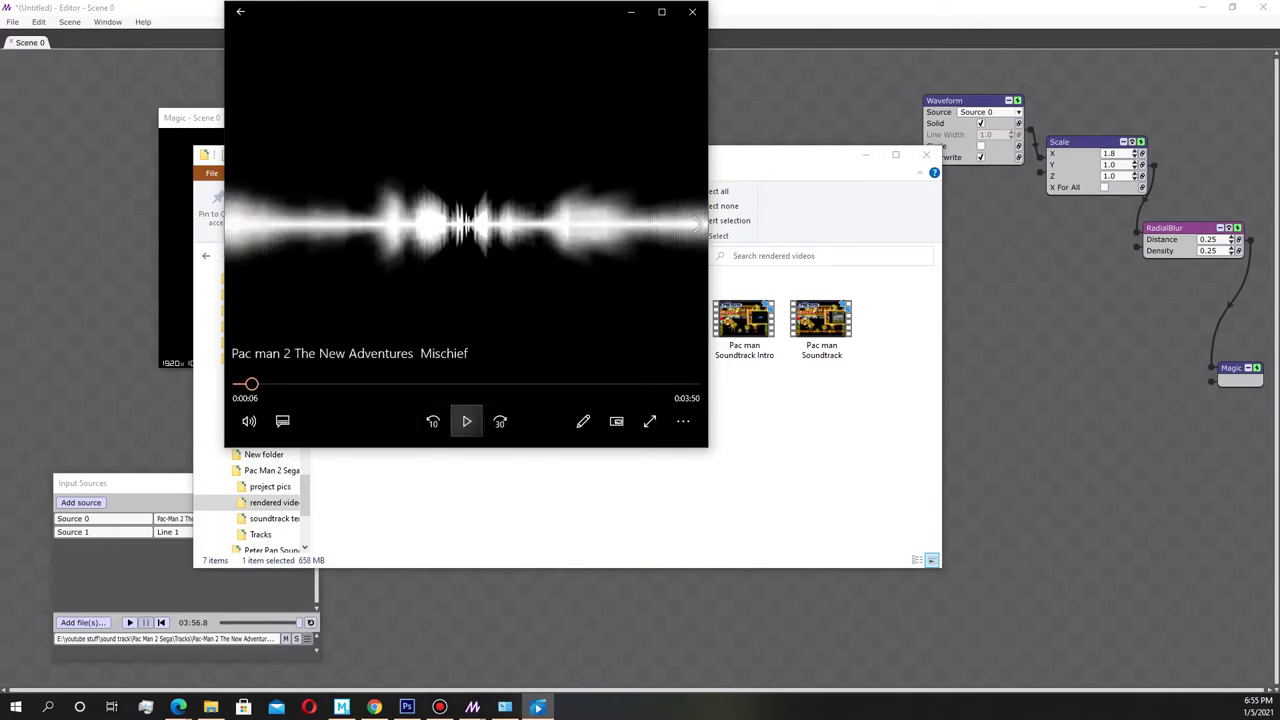
click(692, 12)
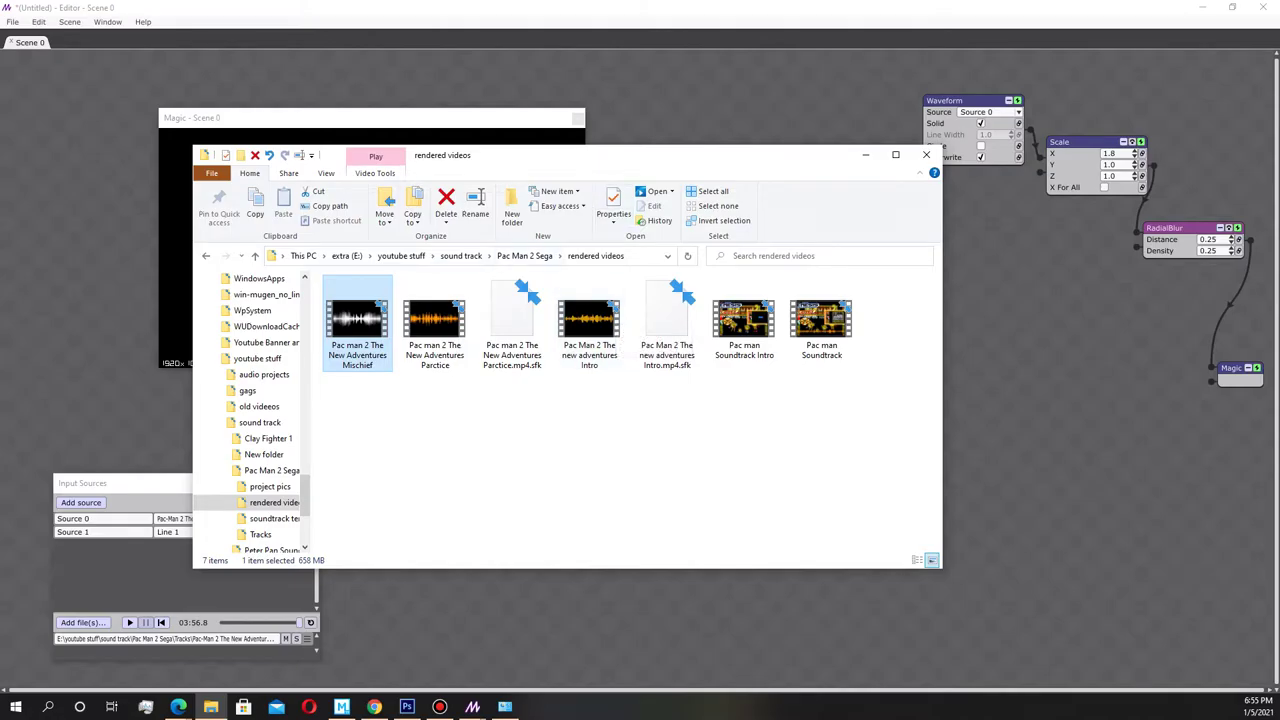
Switch to Movie Studio and delete the old Parctice waveform clip together with its audio from the timeline
click(342, 707)
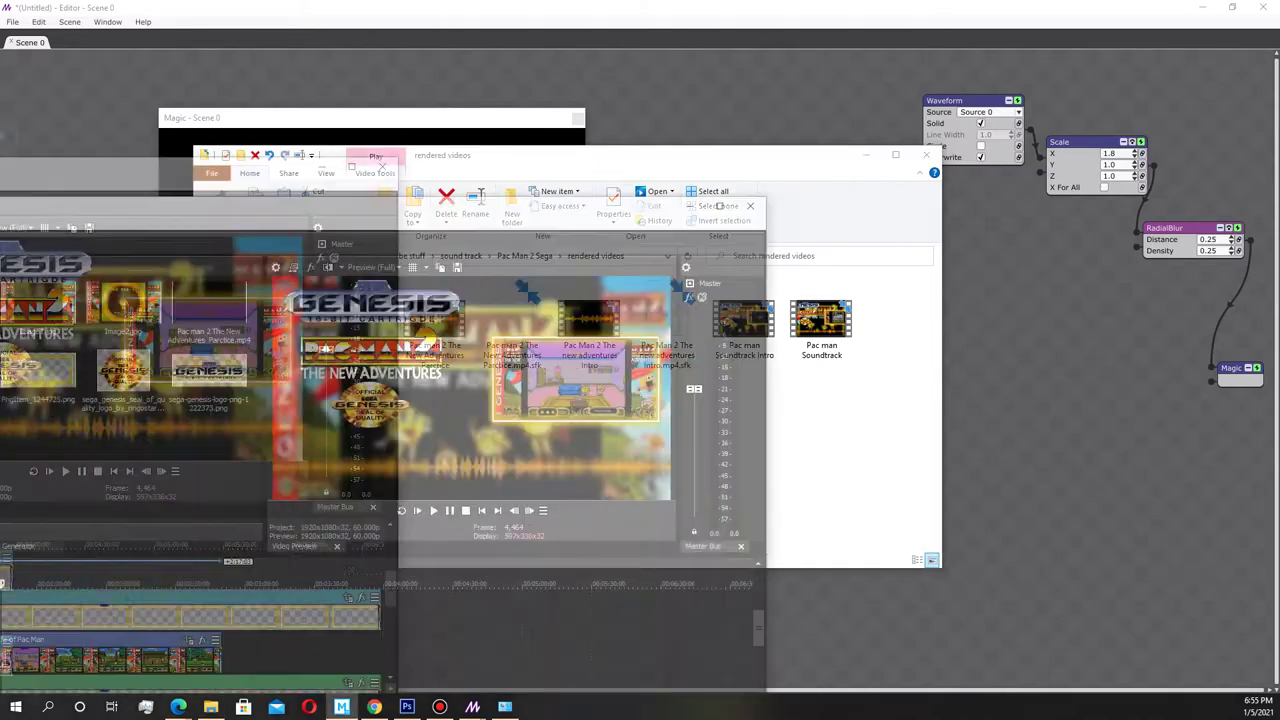
key(super+Up)
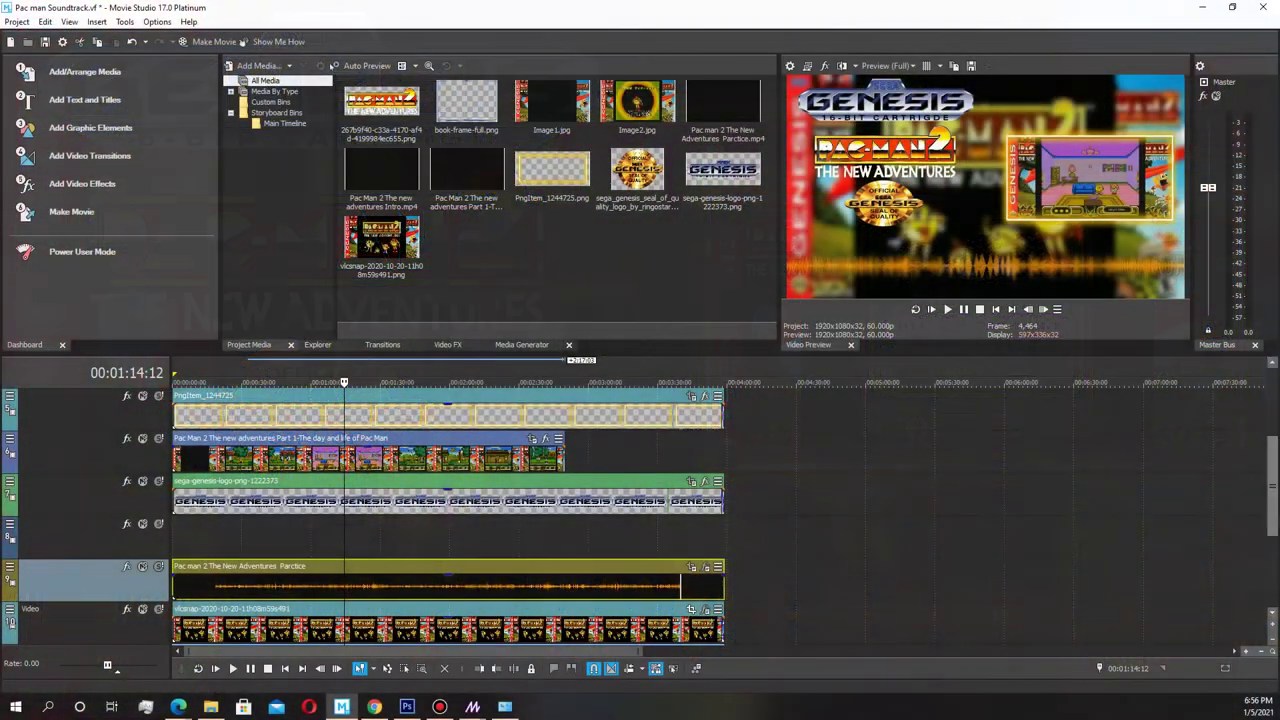
scroll(640, 500, down, 3)
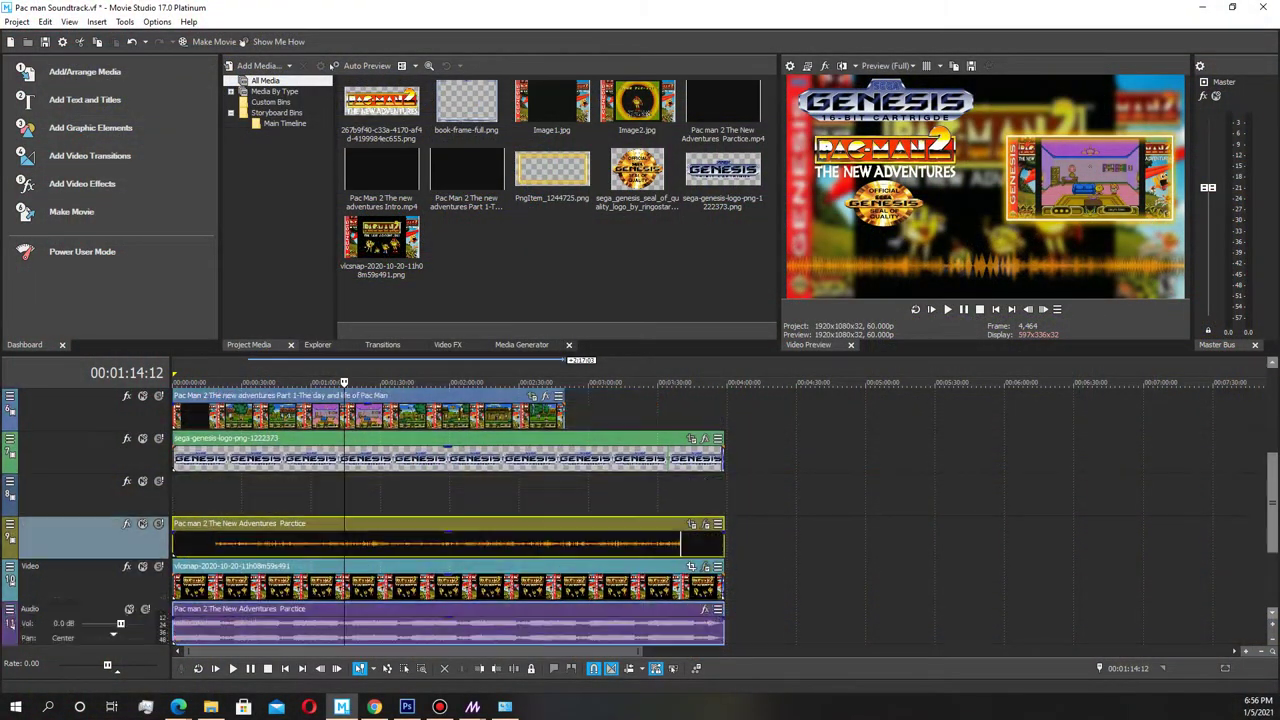
scroll(640, 500, up, 1)
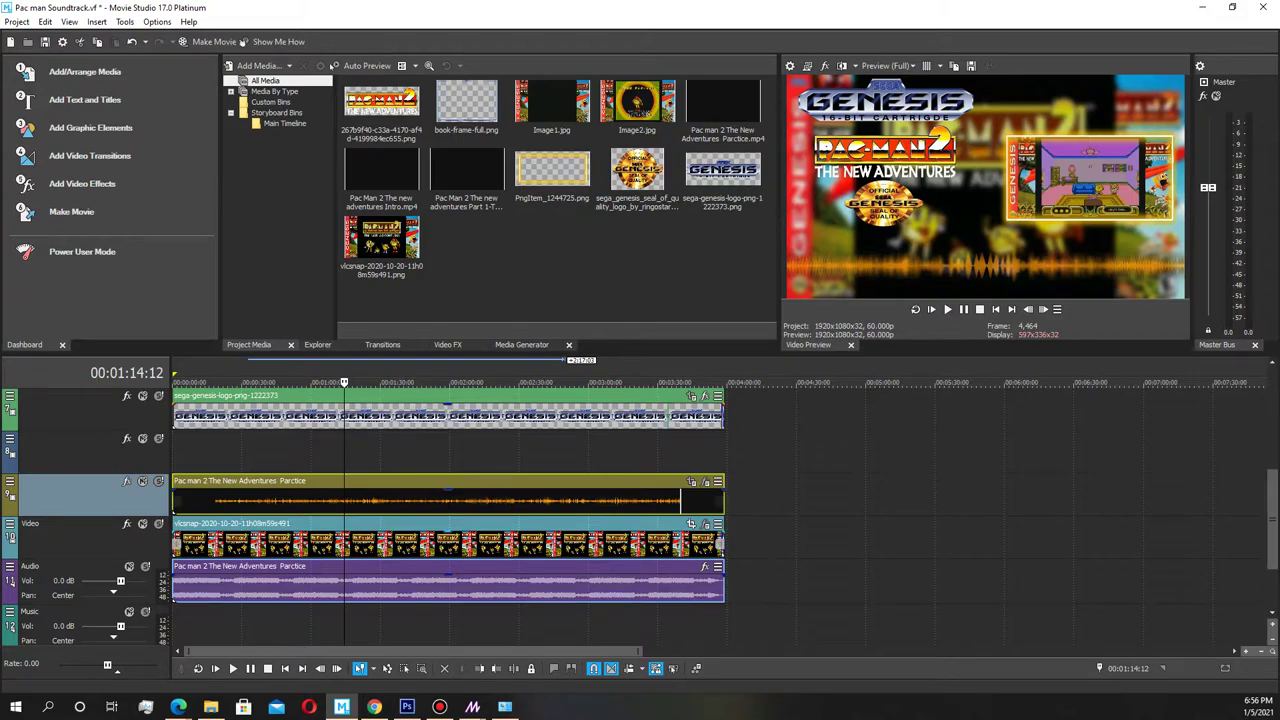
click(497, 500)
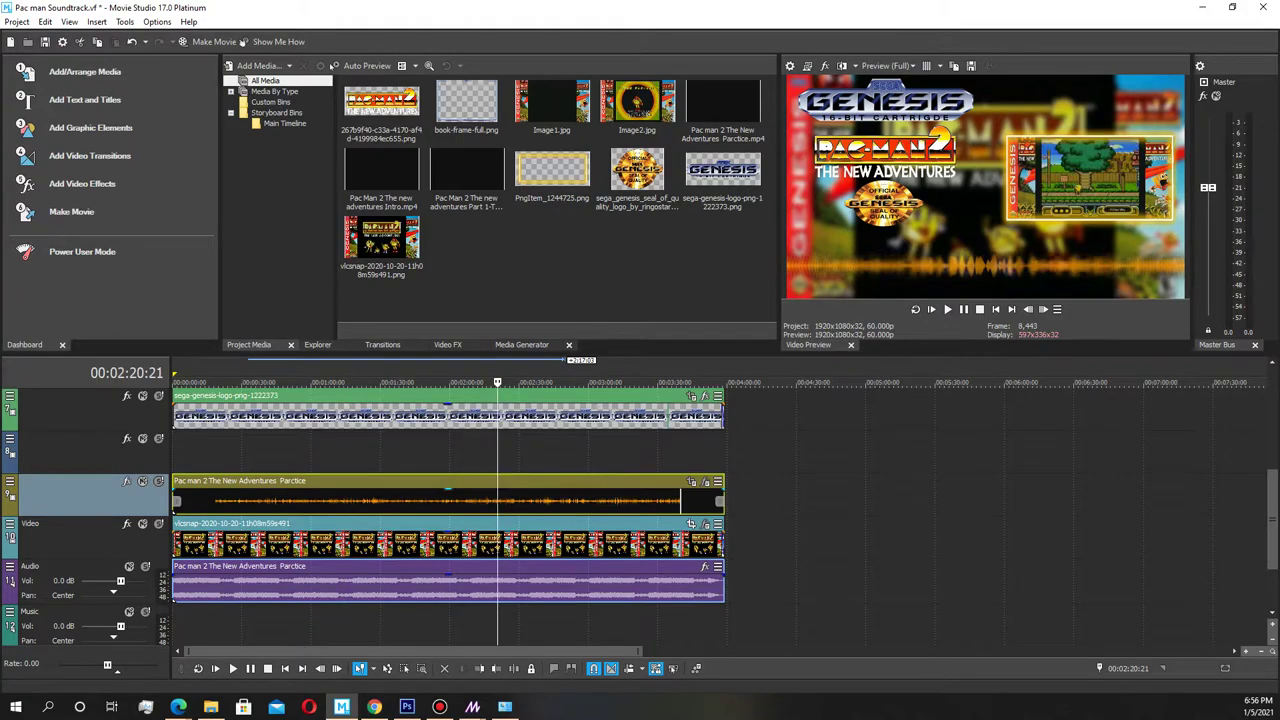
key(Delete)
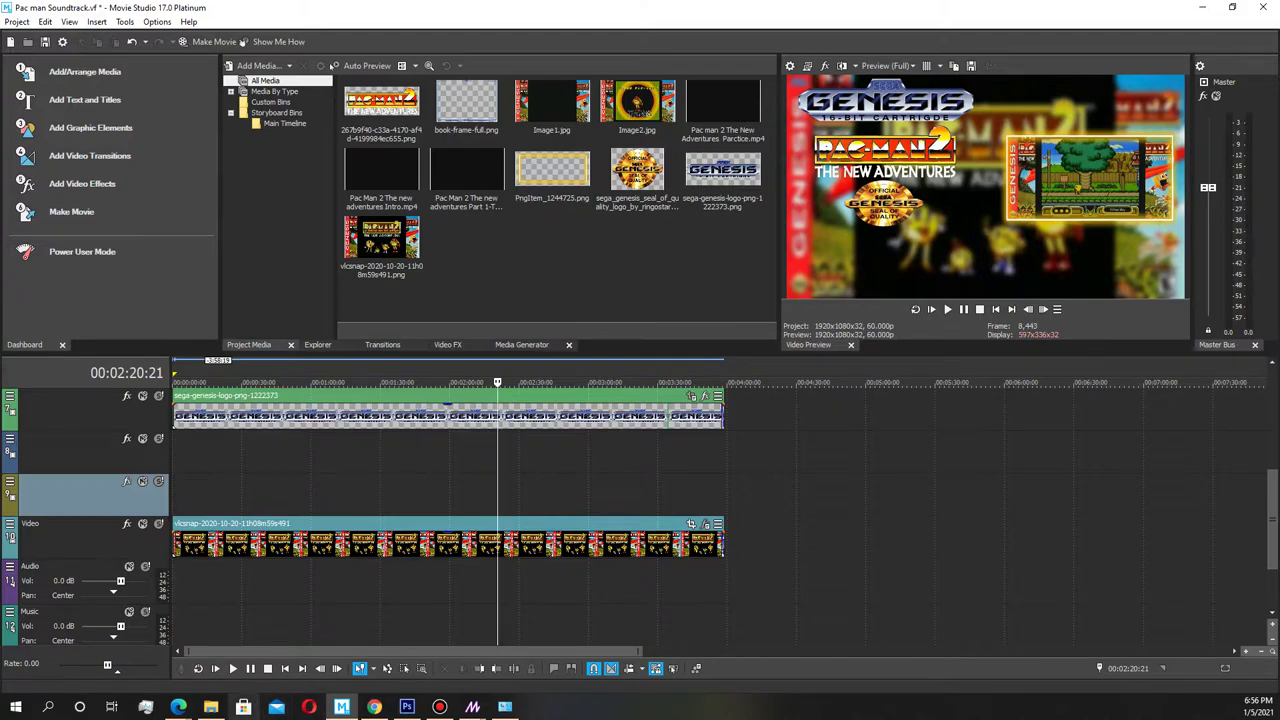
Add the rendered Mischief video from File Explorer to the start of empty track 9, and move the playhead to 00:01:39:23
click(211, 645)
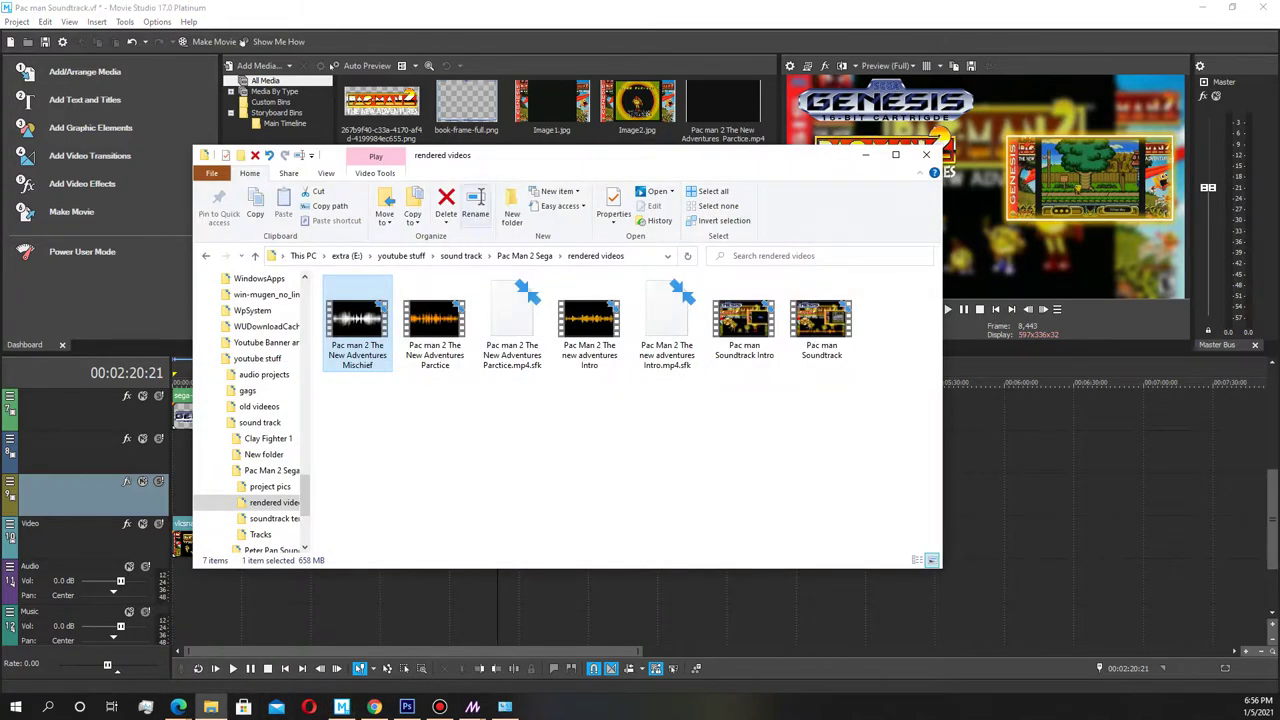
drag(600, 155, 1071, 134)
drag(827, 300, 230, 585)
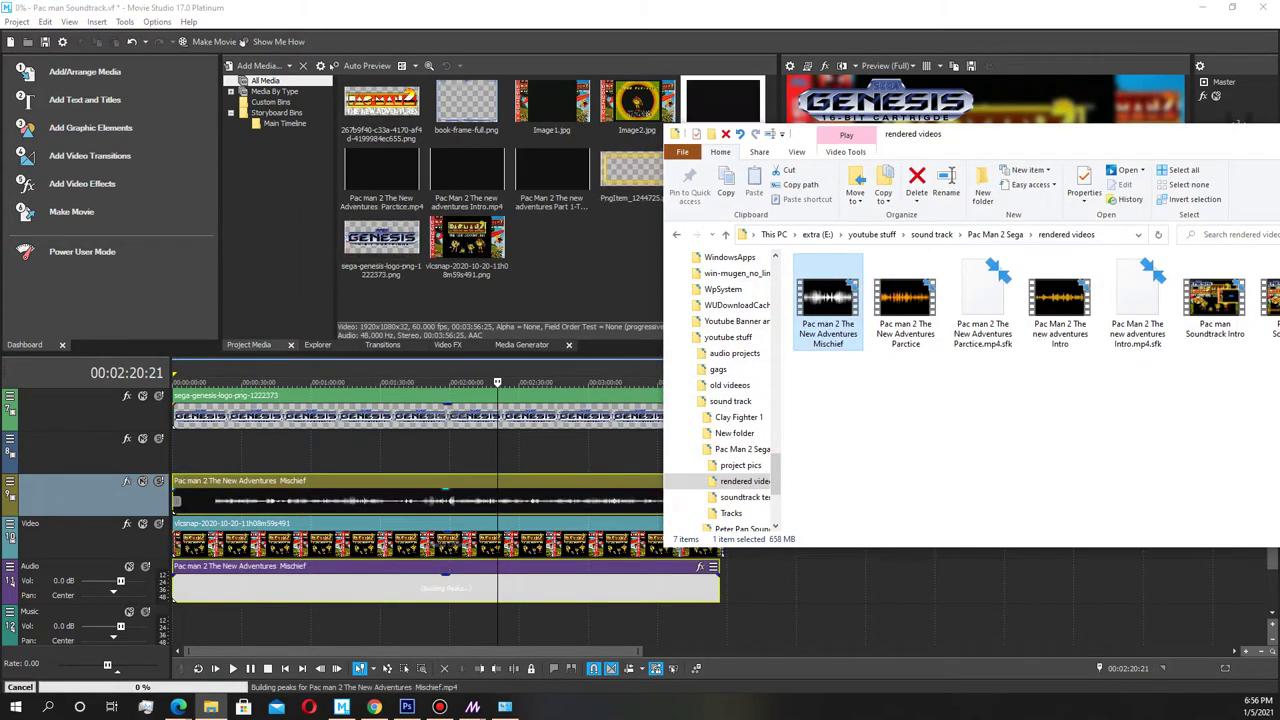
drag(1080, 134, 597, 150)
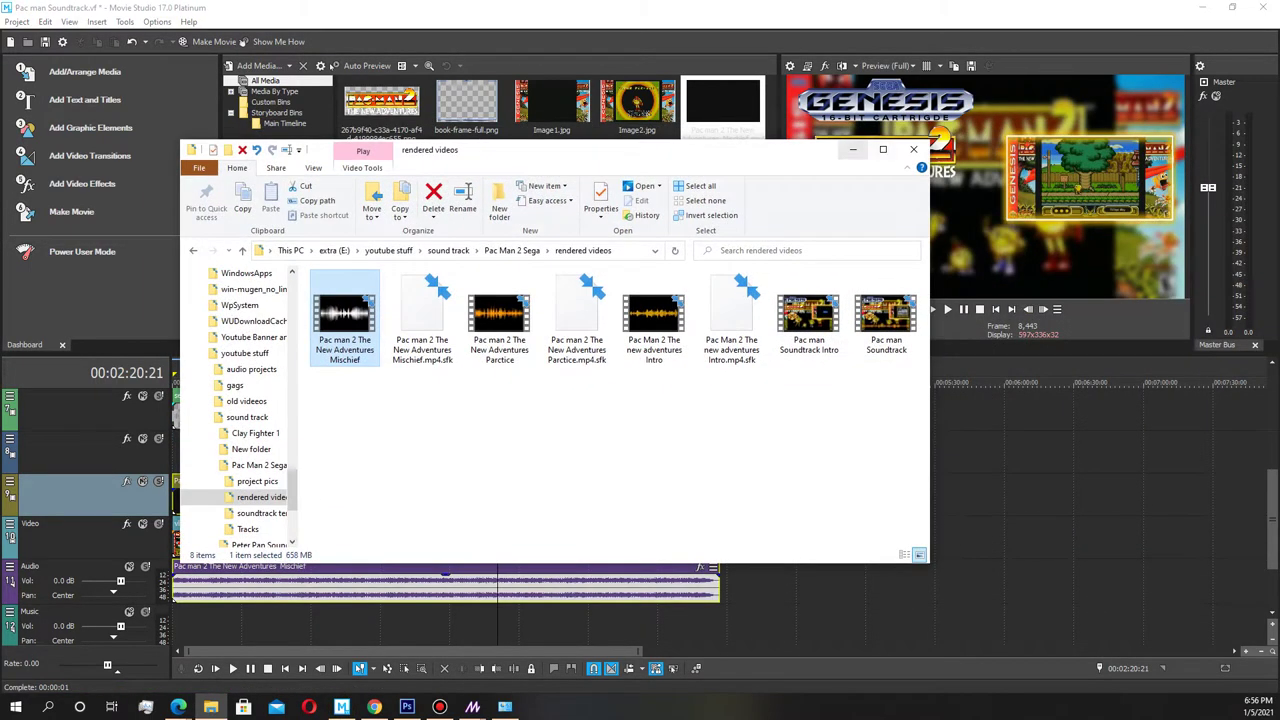
click(853, 149)
drag(497, 382, 403, 382)
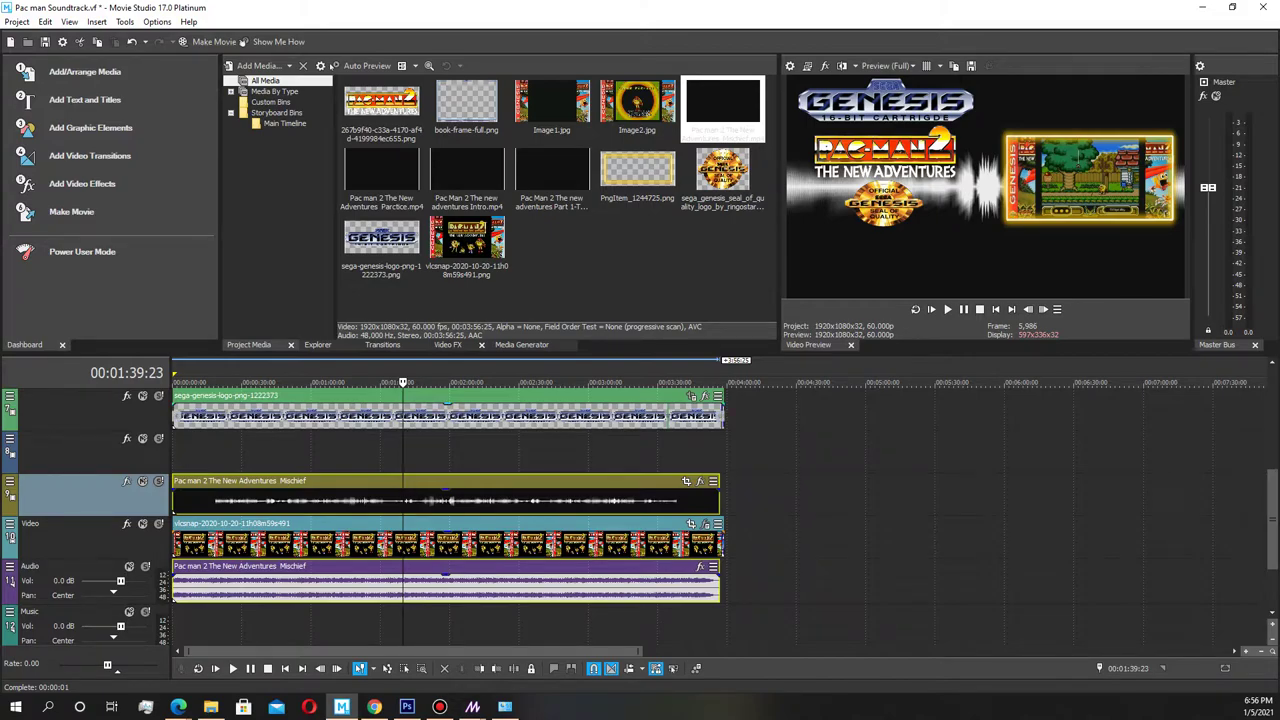
Apply the VEGAS Chroma Keyer effect to the Mischief clip, with the key color set to near-black 0, 0.0, 0.06
click(699, 481)
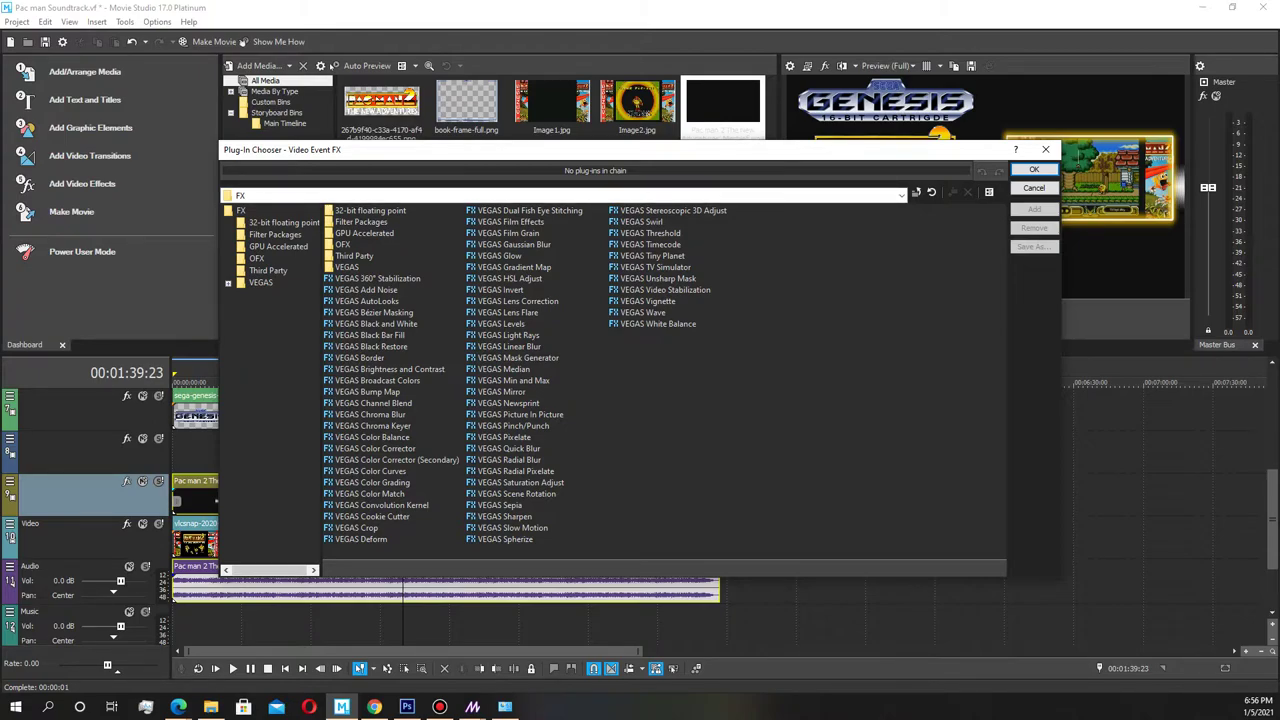
click(372, 426)
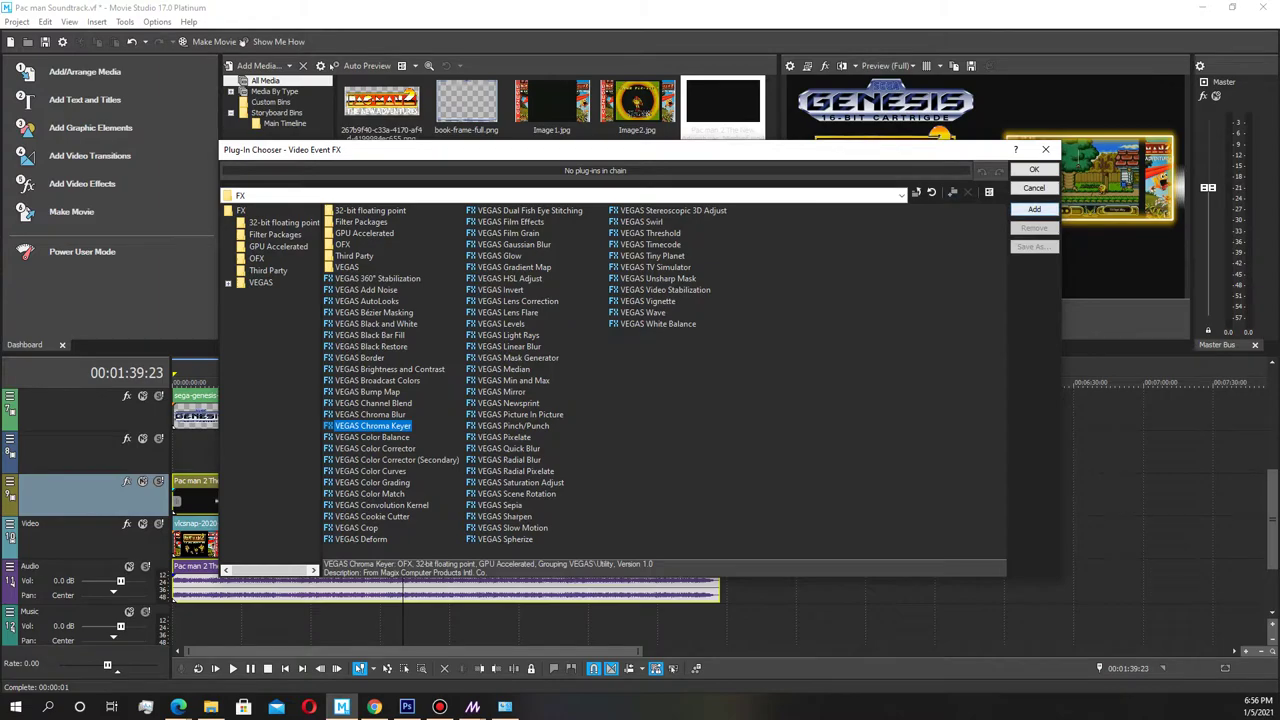
click(1033, 209)
click(1034, 169)
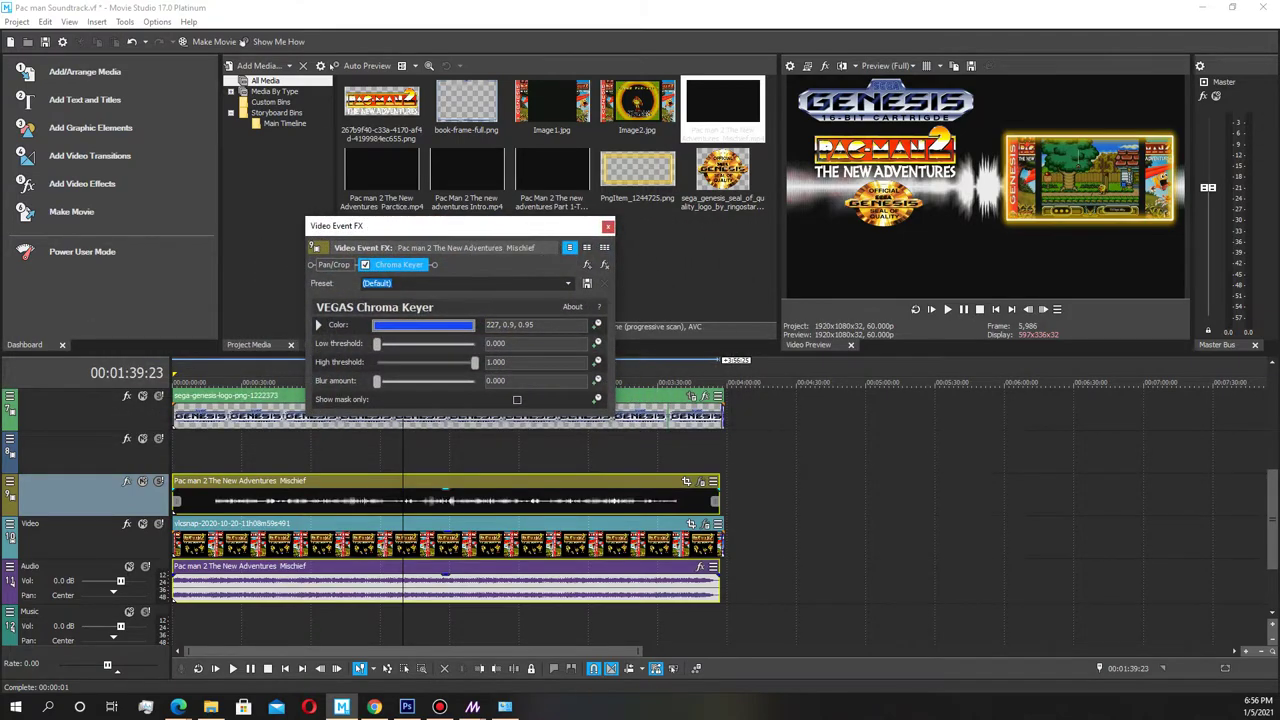
click(424, 325)
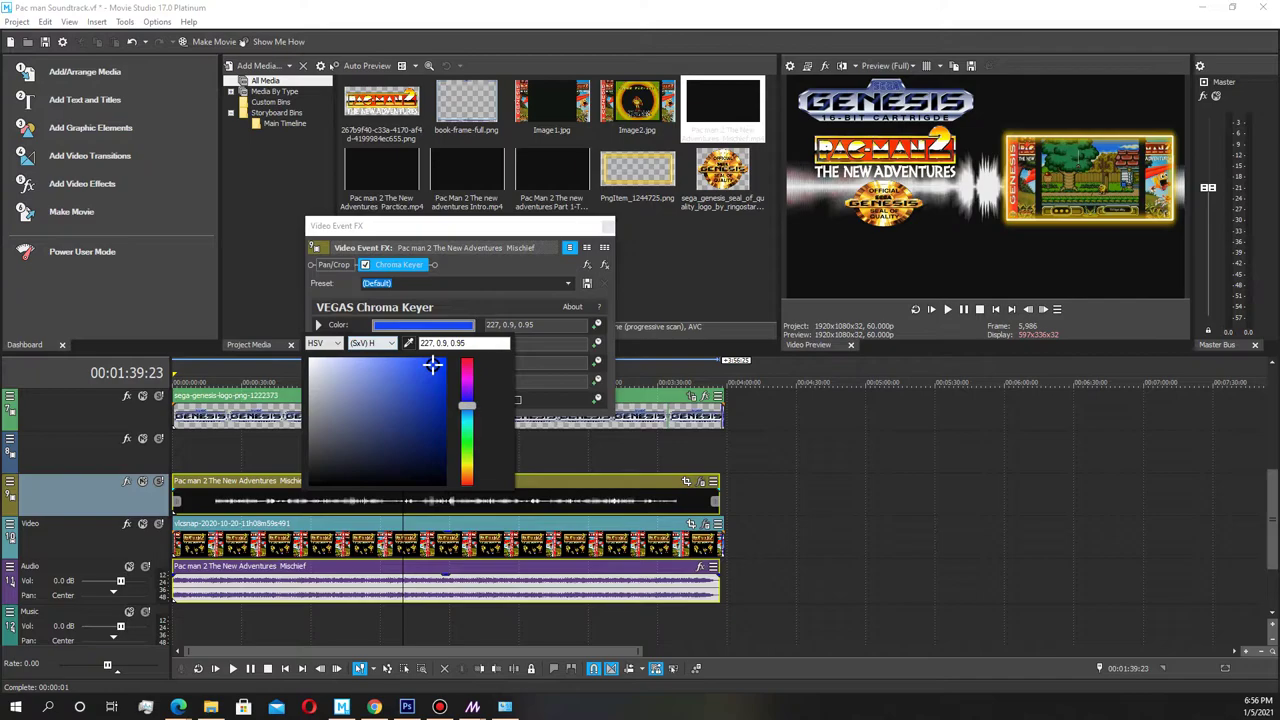
drag(432, 365, 311, 478)
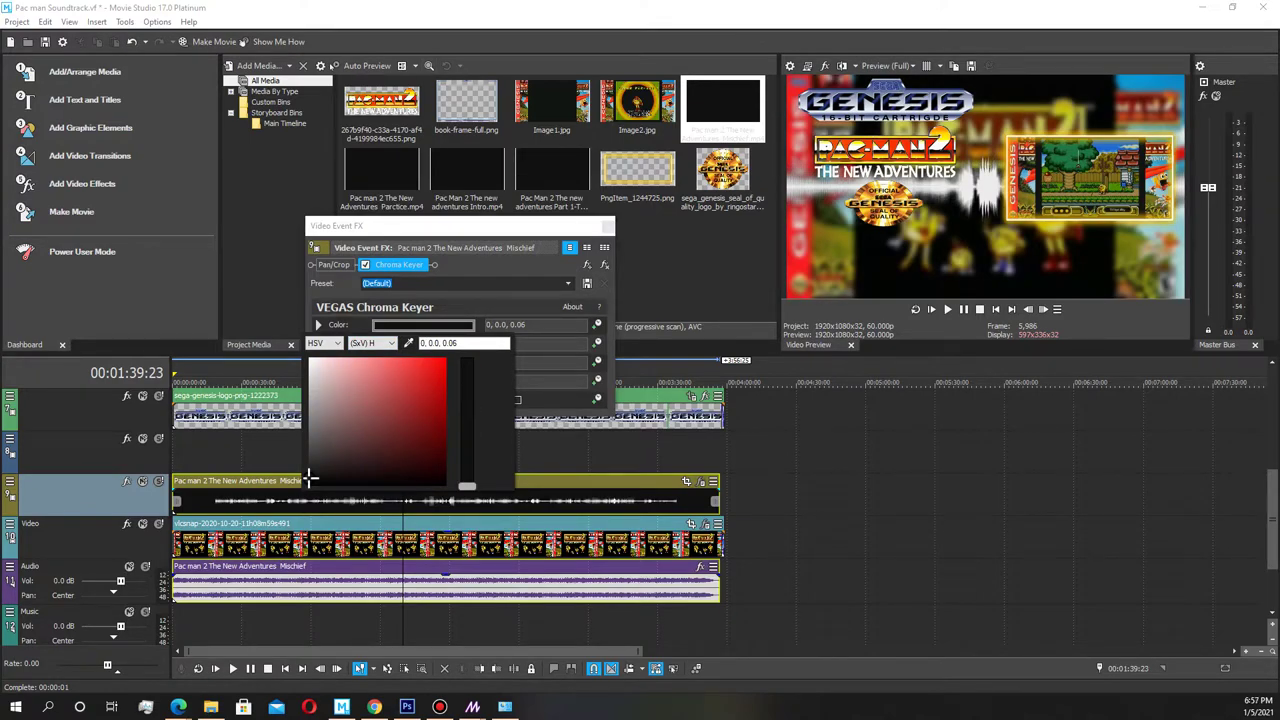
key(Escape)
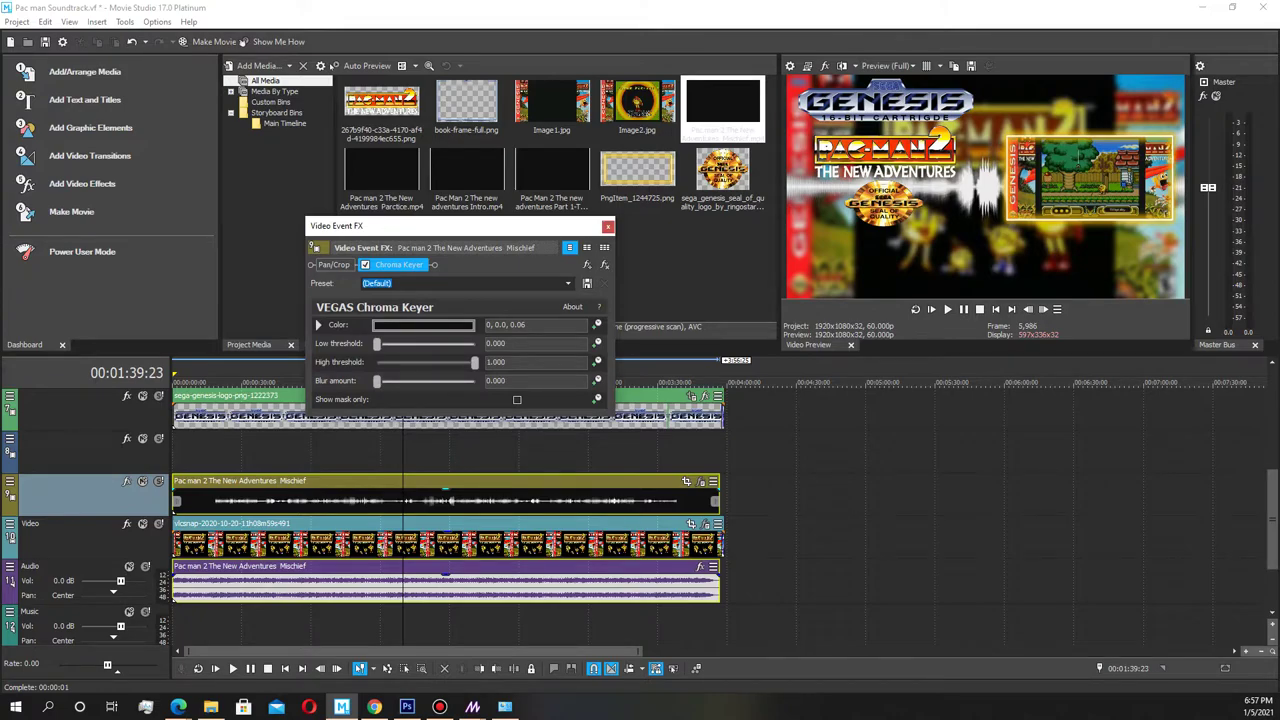
click(607, 226)
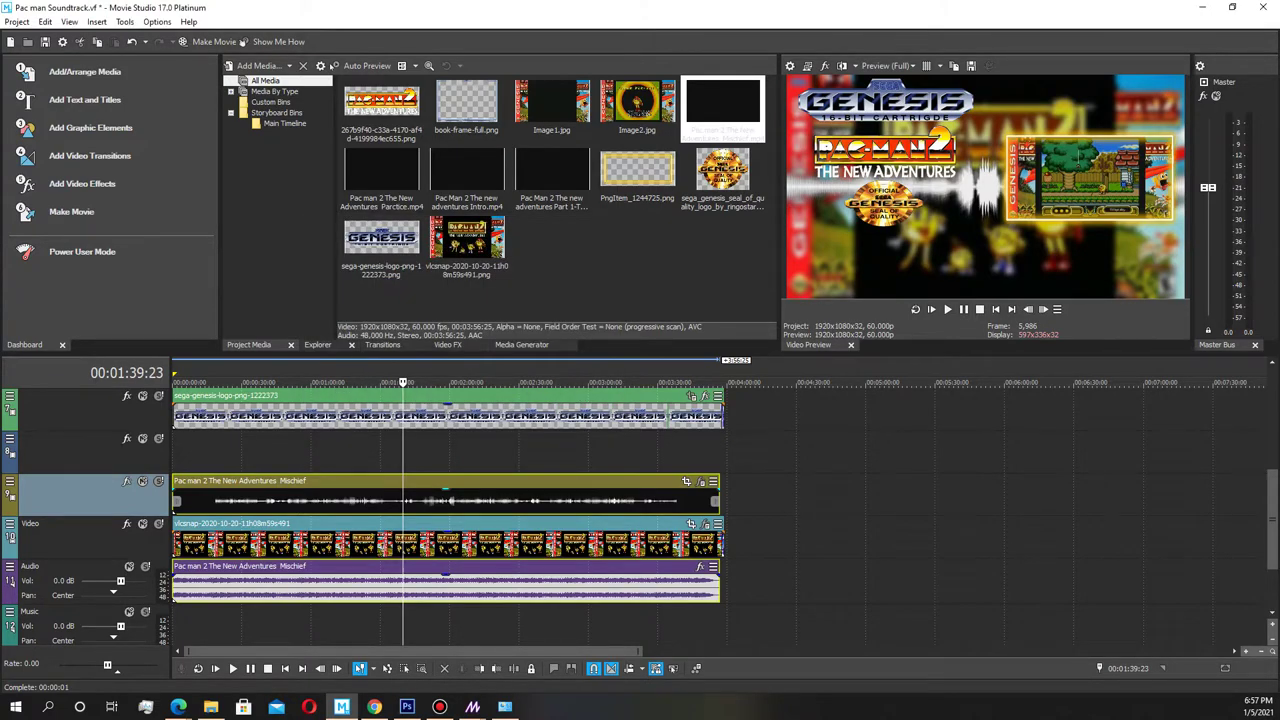
Open Event Pan/Crop for the Mischief clip, set Maintain aspect ratio to No, and move the window clear of the video preview
click(690, 523)
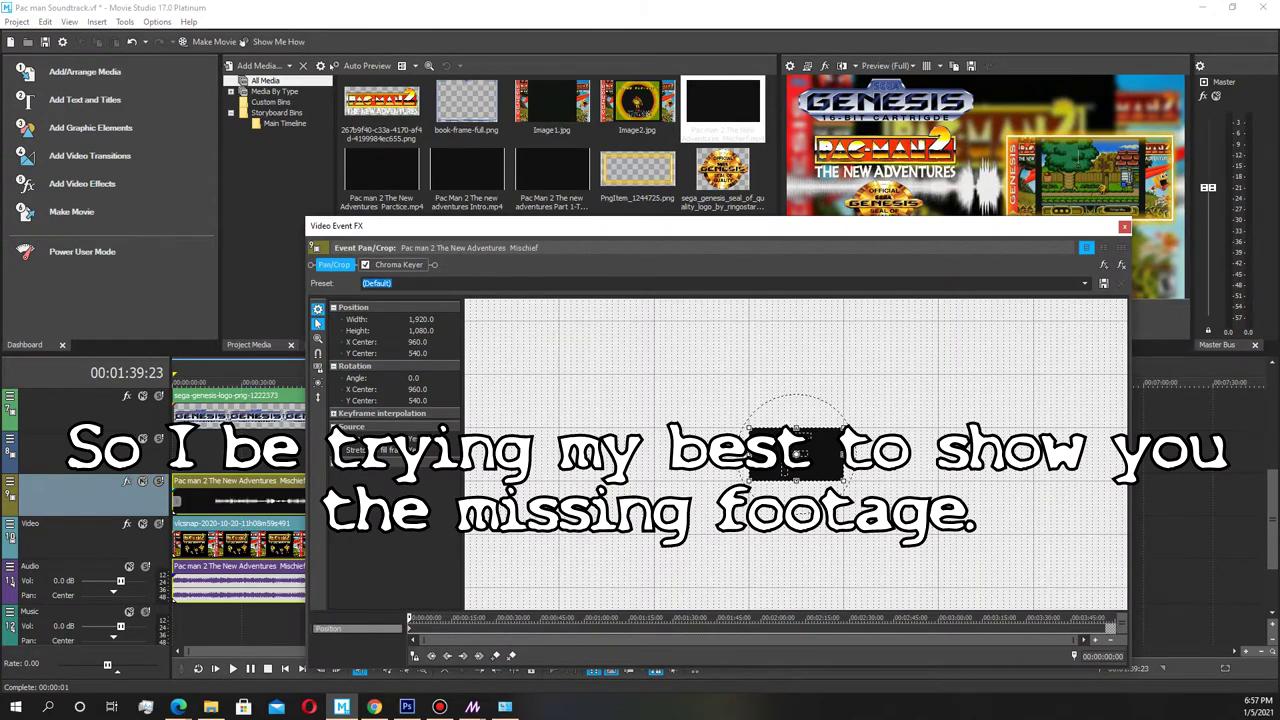
click(450, 438)
click(425, 459)
drag(791, 226, 460, 156)
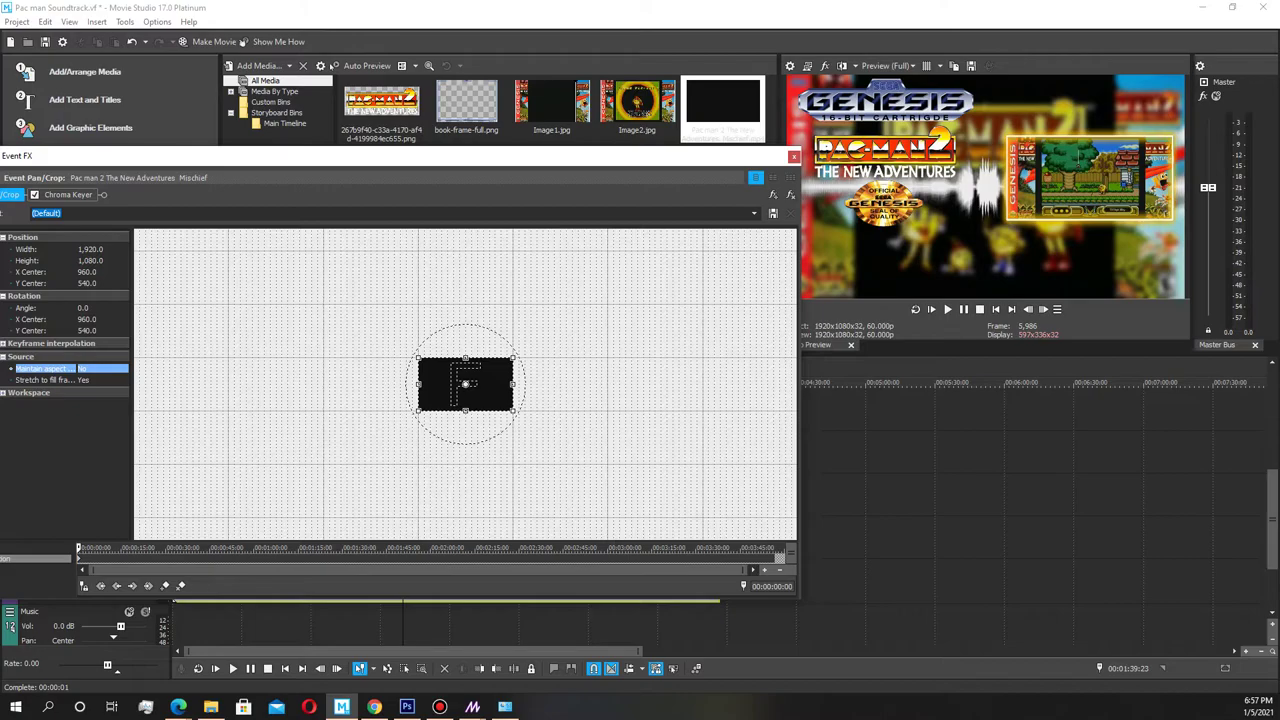
Move the Mischief waveform to the lower part of the frame by setting Height to 1,296 and Y Center to 81, and close Event Pan/Crop
drag(506, 156, 482, 152)
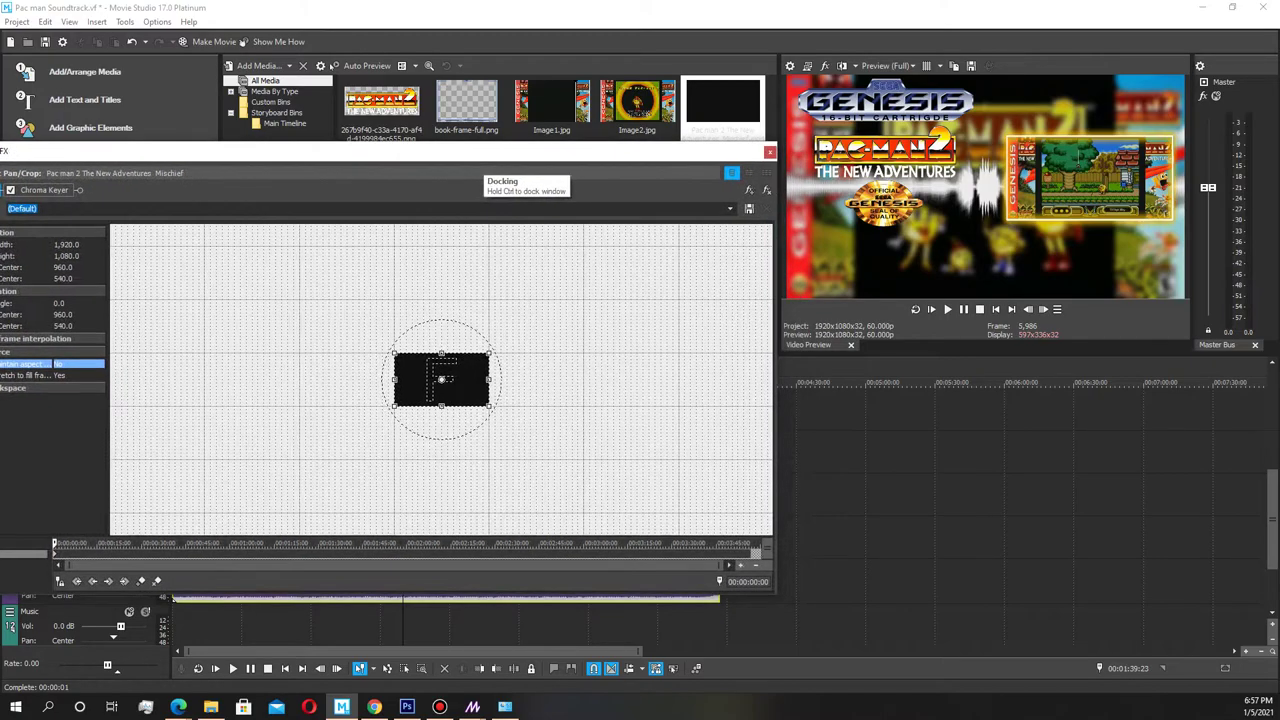
drag(441, 379, 441, 362)
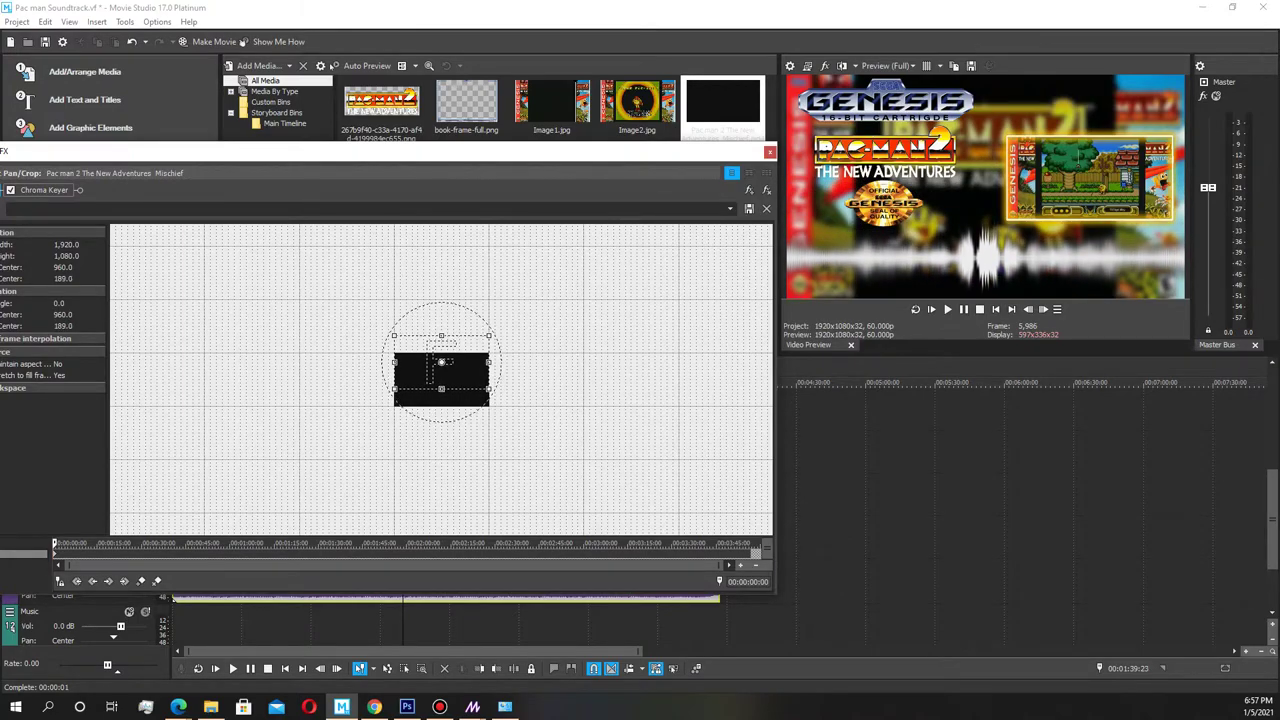
drag(399, 152, 500, 150)
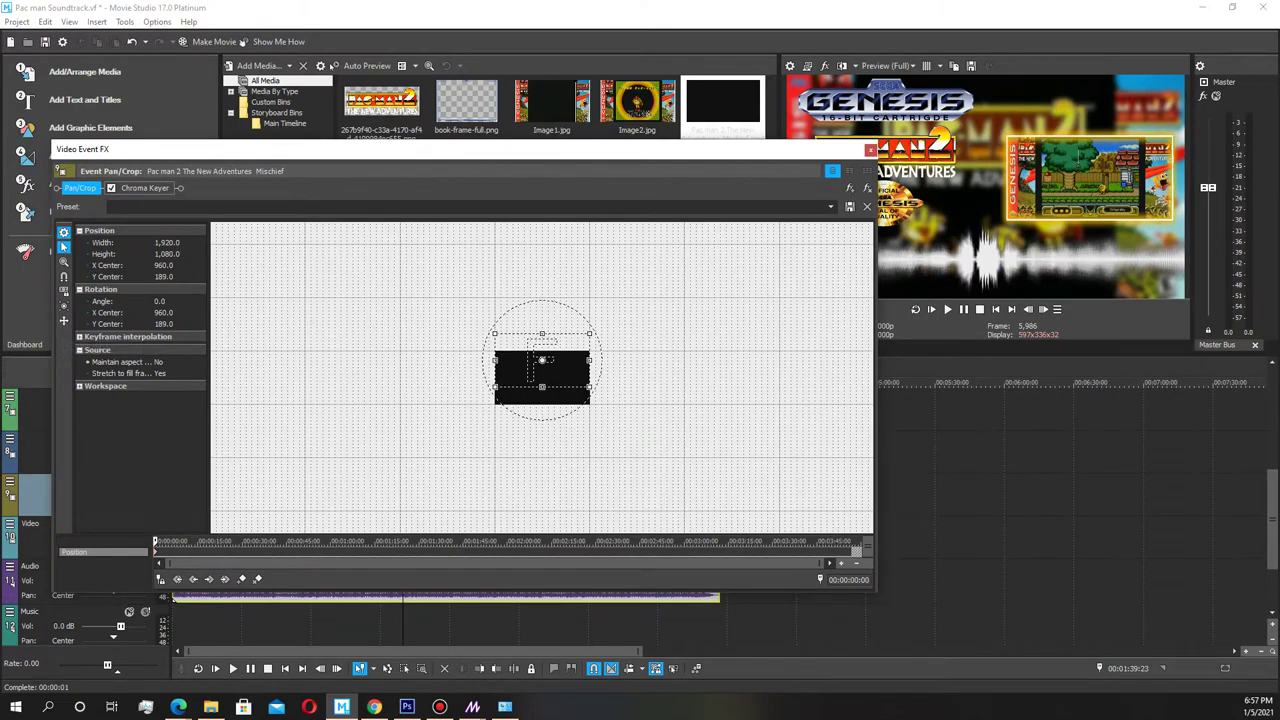
drag(542, 333, 541, 323)
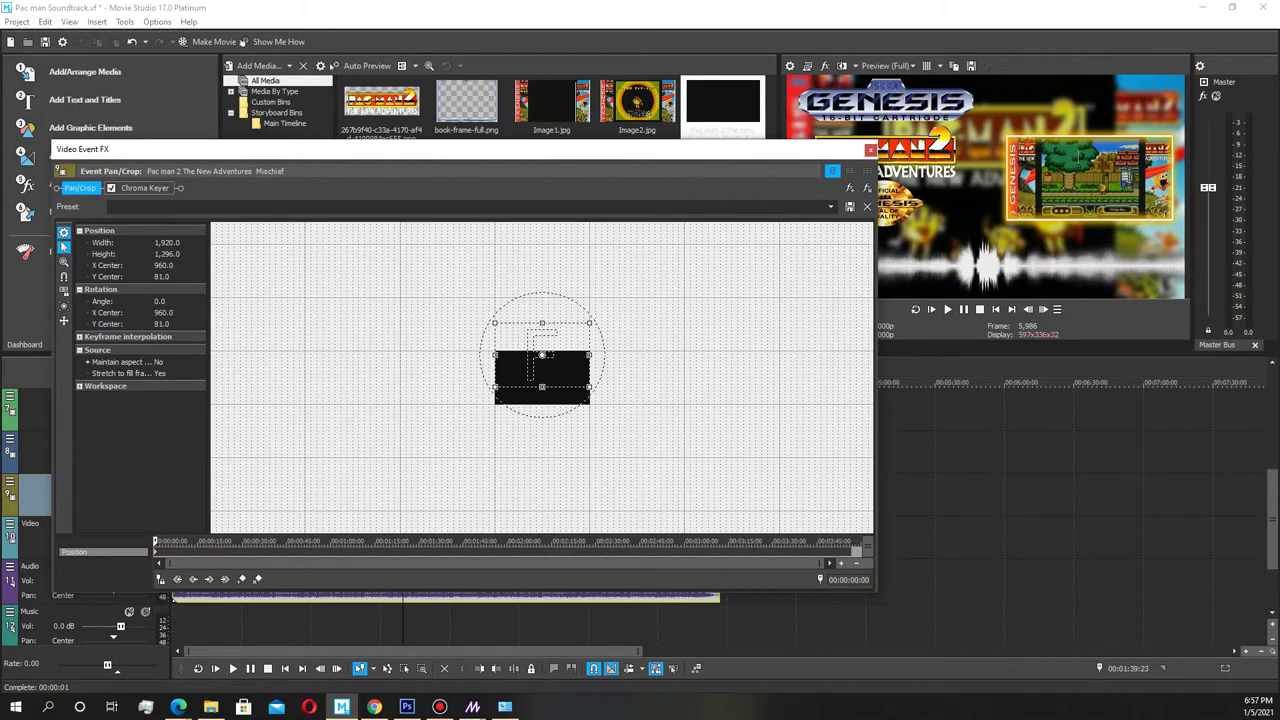
drag(640, 149, 554, 143)
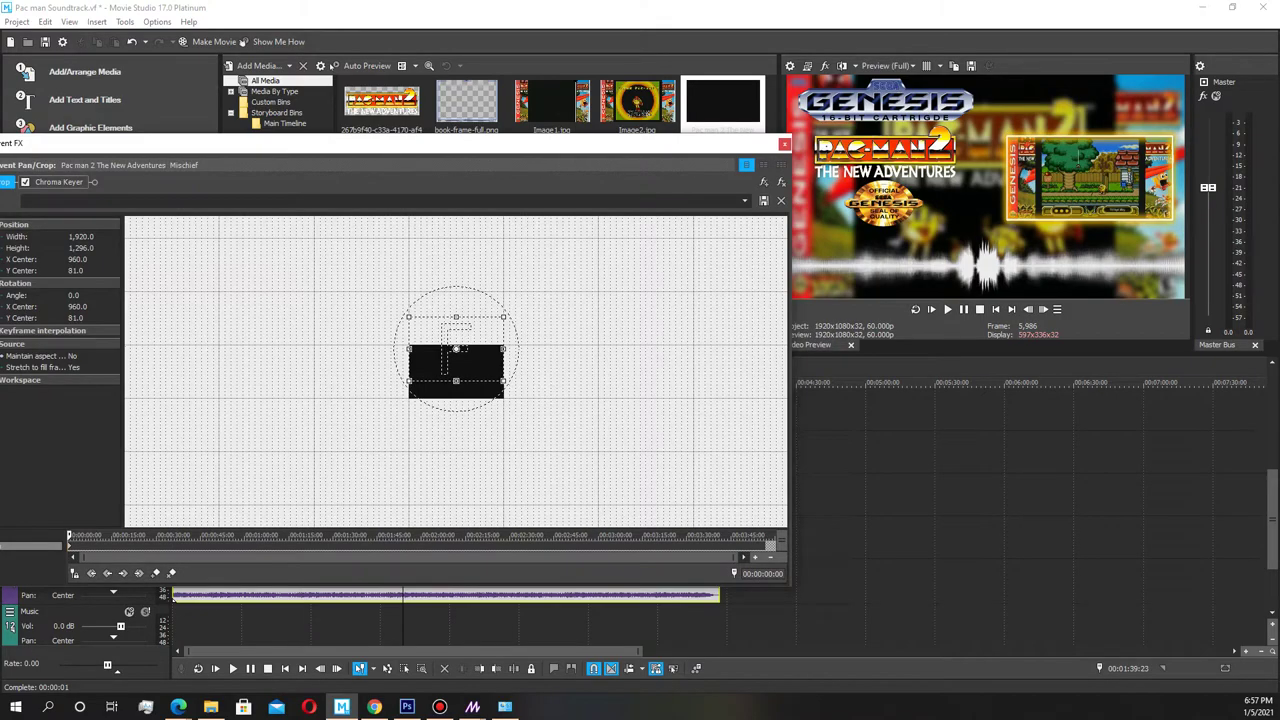
click(785, 144)
Scrub the timeline from start to near the end to check the waveform in the preview, and leave the playhead at 00:00:29:29
drag(403, 382, 173, 382)
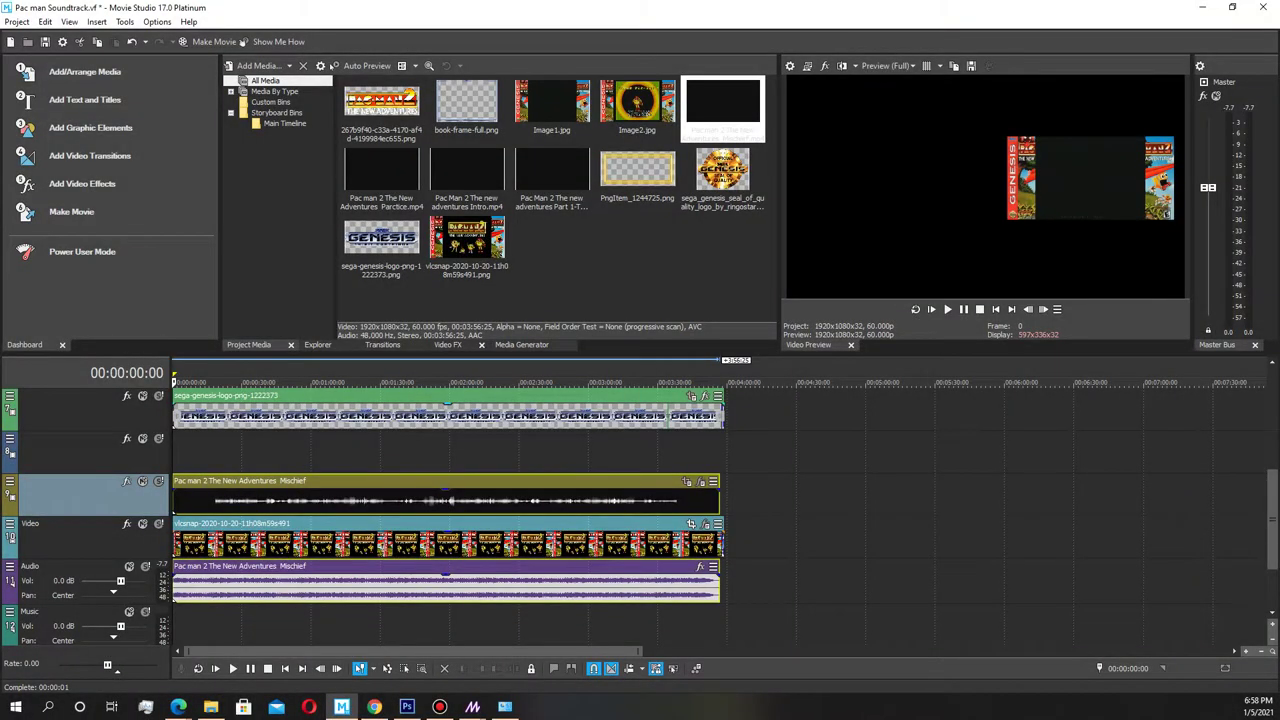
click(358, 382)
drag(358, 382, 497, 382)
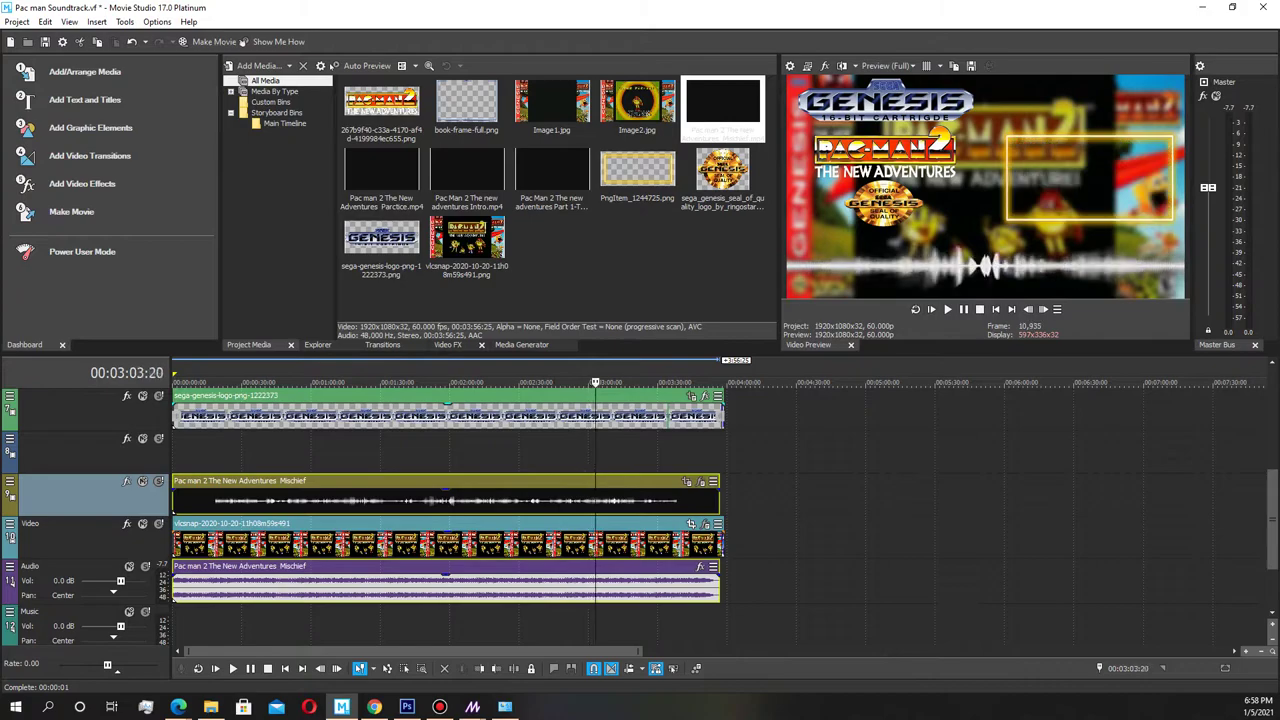
drag(615, 382, 217, 382)
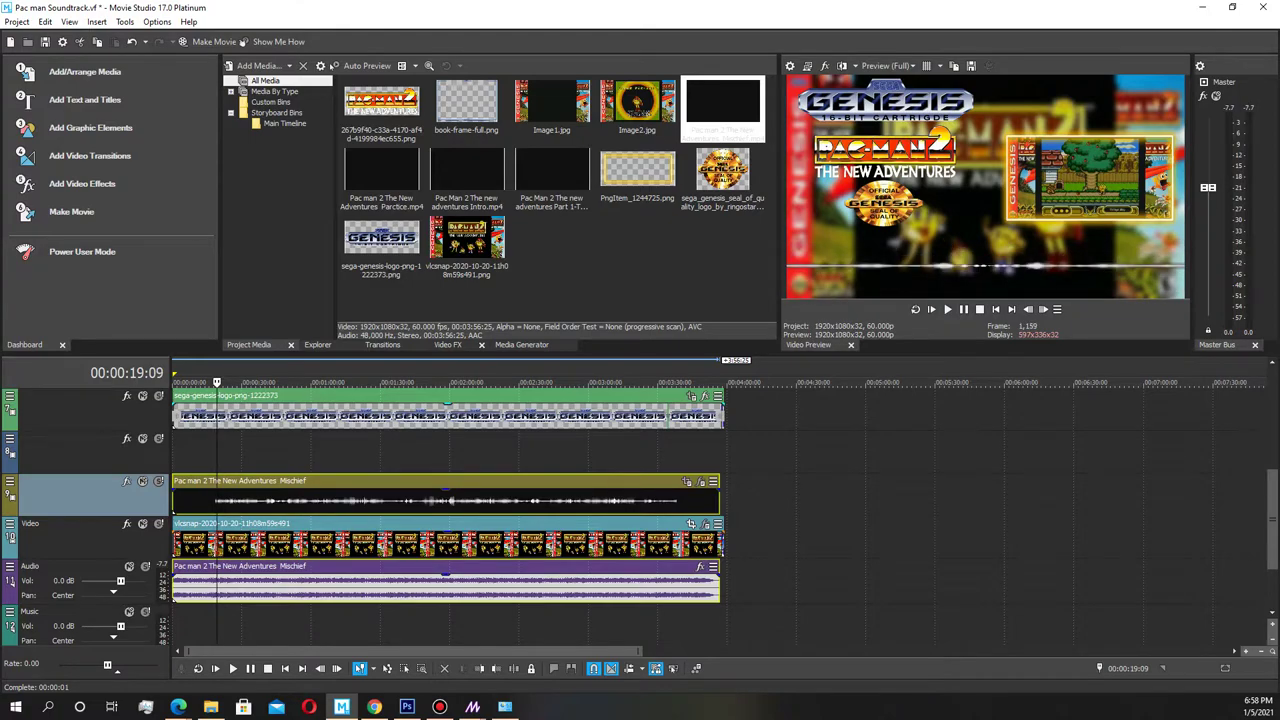
drag(217, 382, 241, 382)
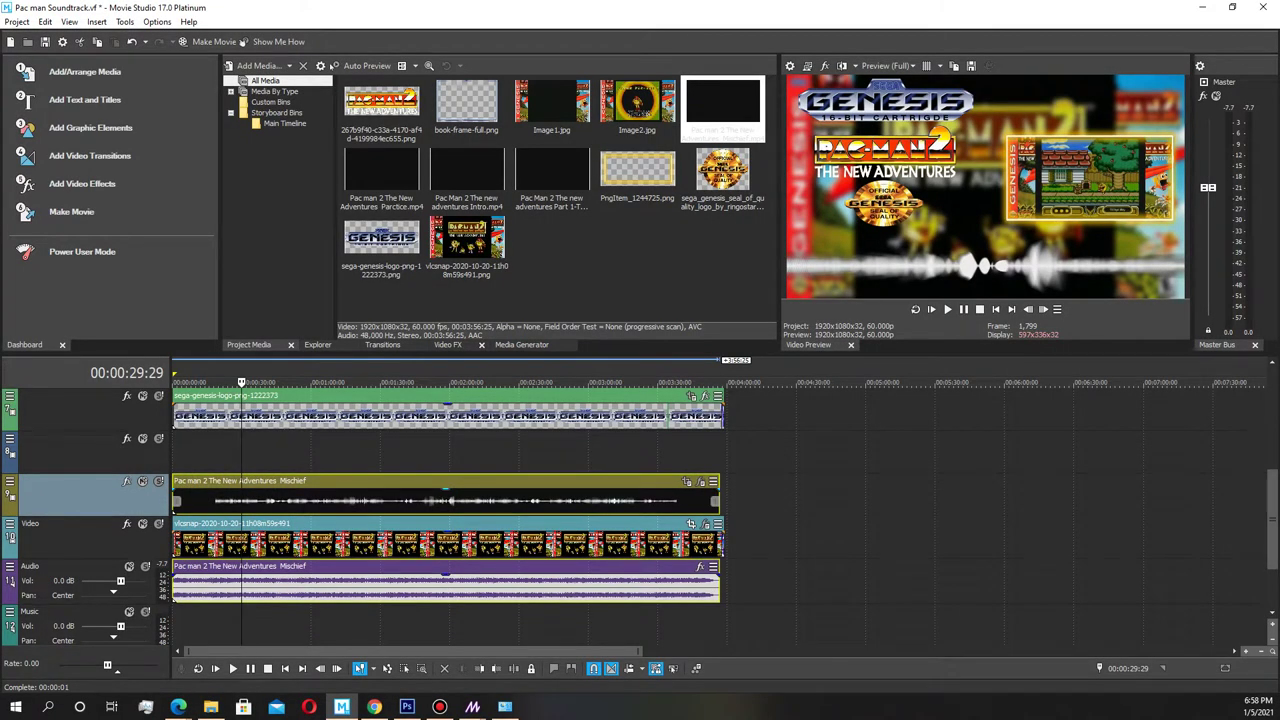
Open the Mischief clip's Chroma Keyer effect settings and bring the effect window fully into view
click(700, 481)
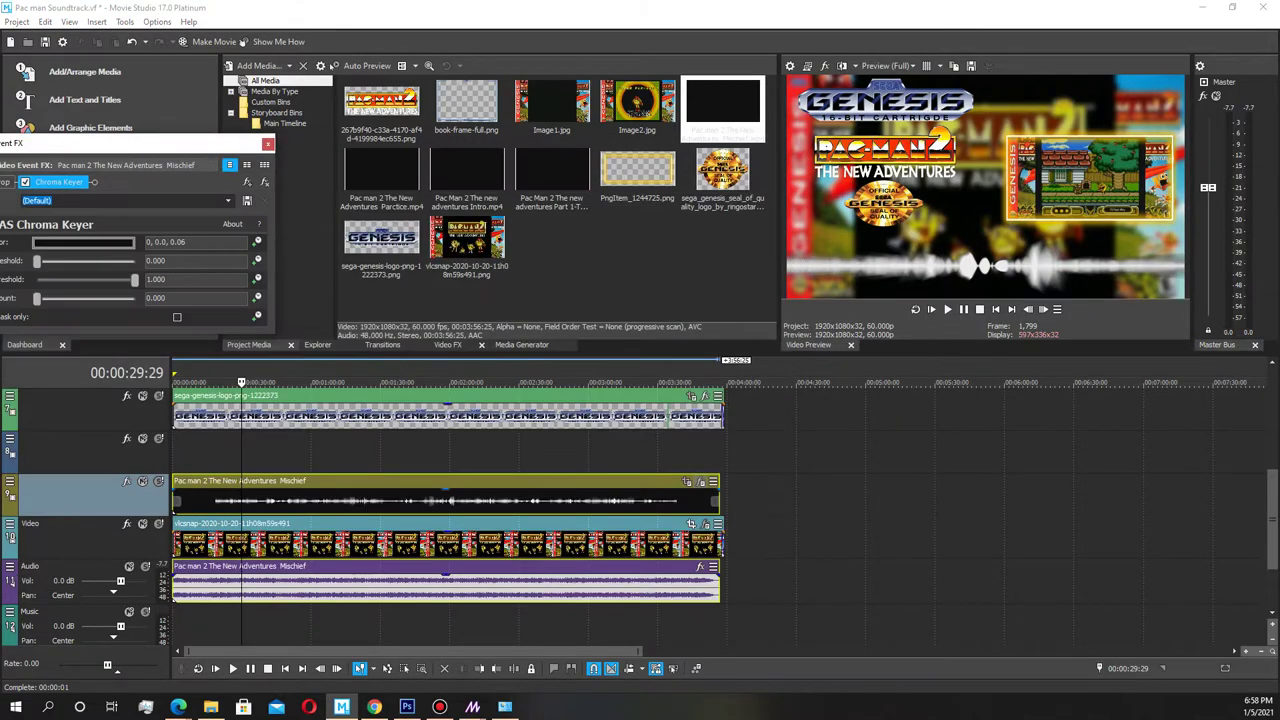
drag(154, 143, 778, 129)
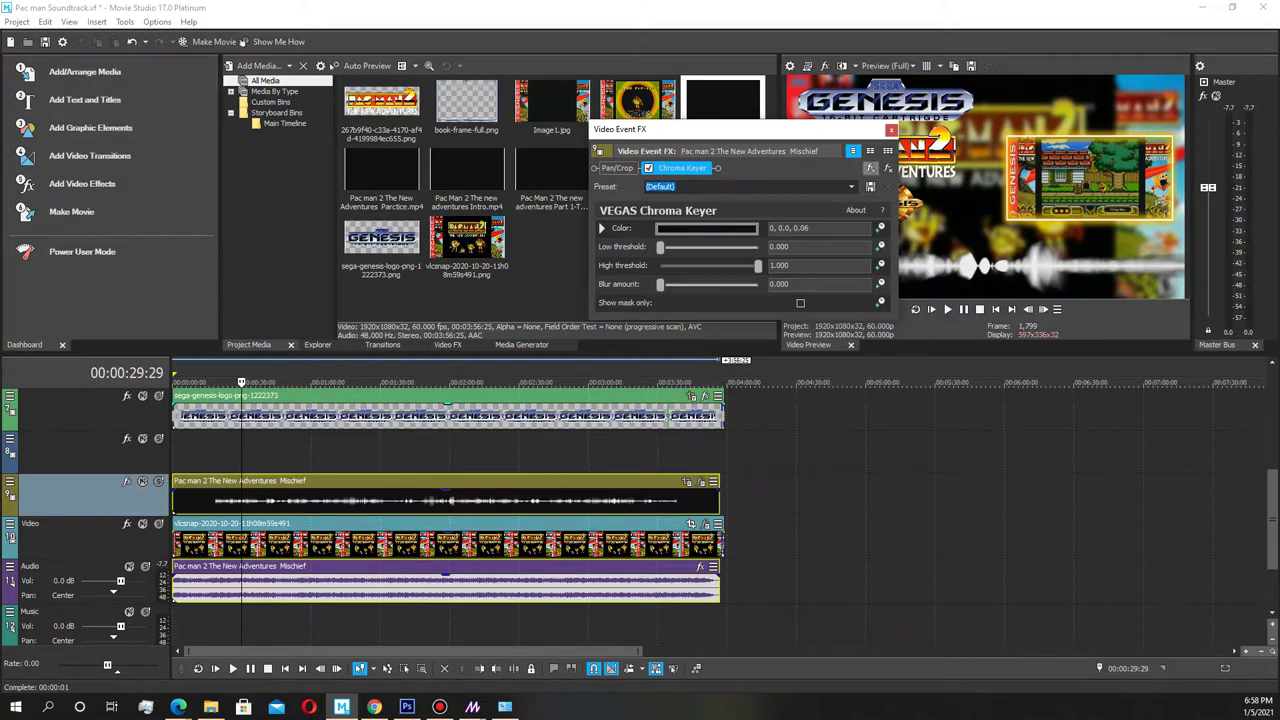
click(870, 168)
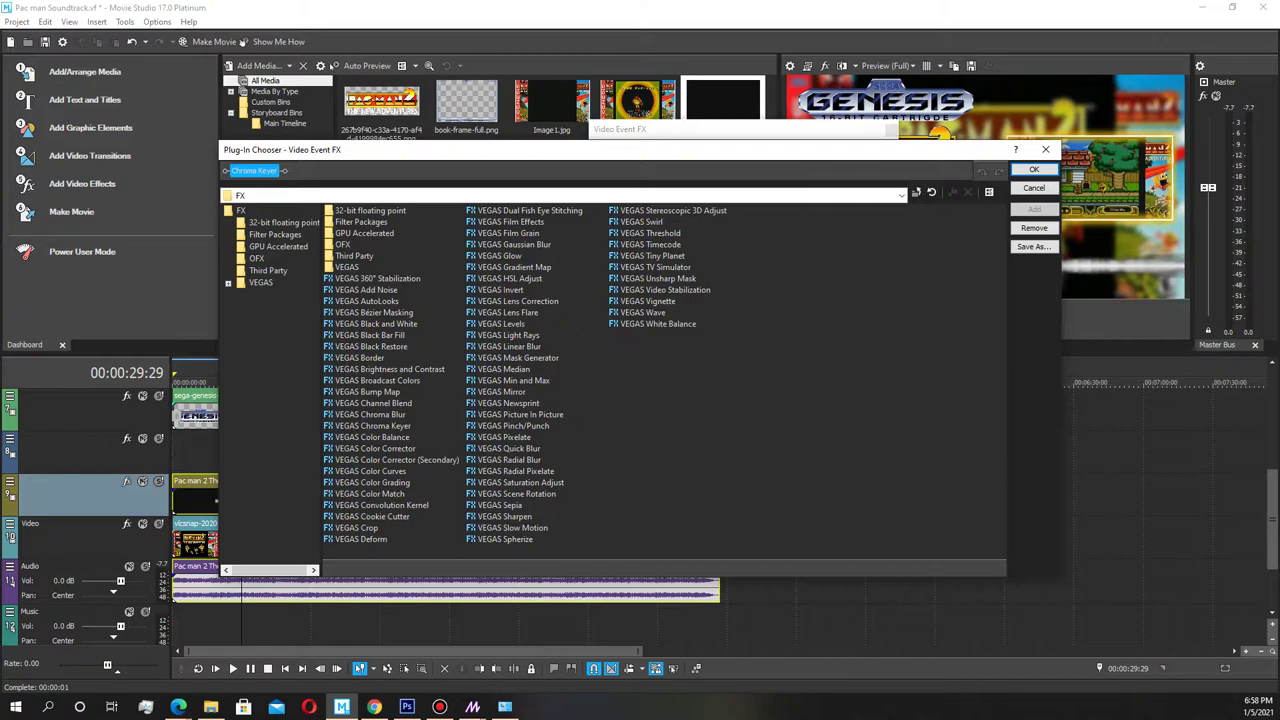
click(374, 448)
click(1034, 169)
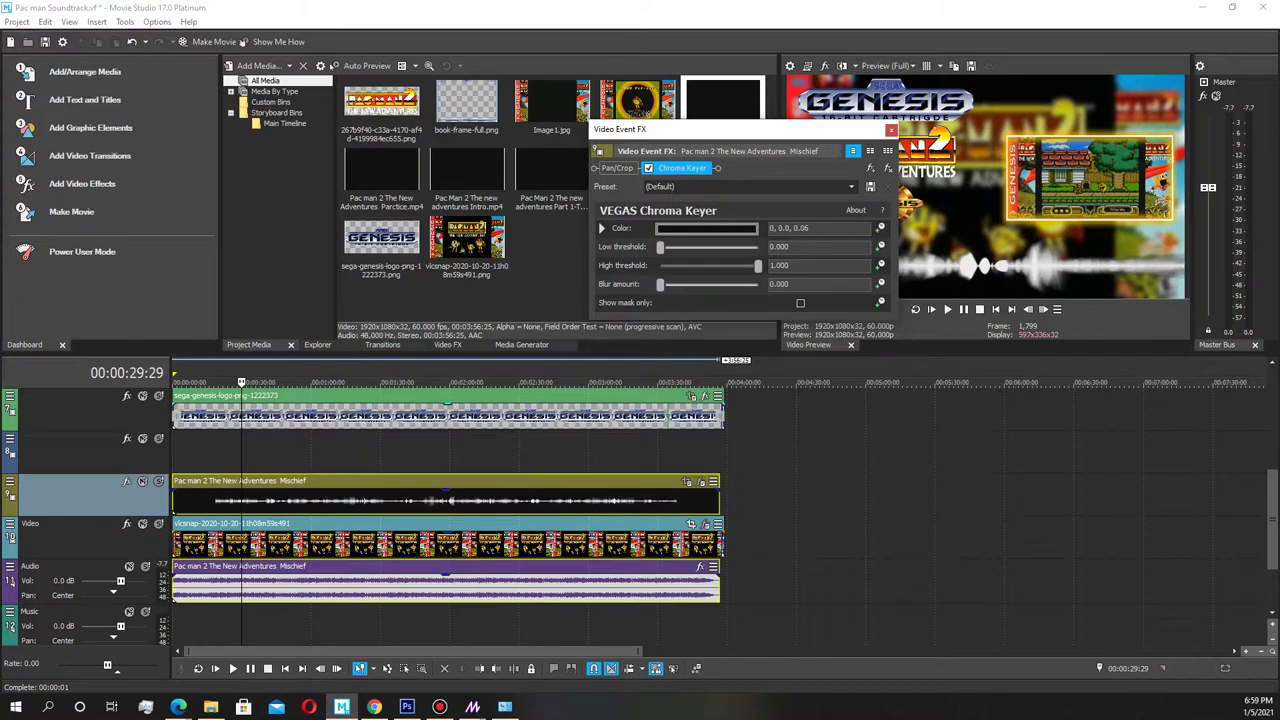
Add VEGAS Color Corrector after Chroma Keyer on the Mischief clip, and enlarge its window clear of the preview to show all color wheels
click(870, 168)
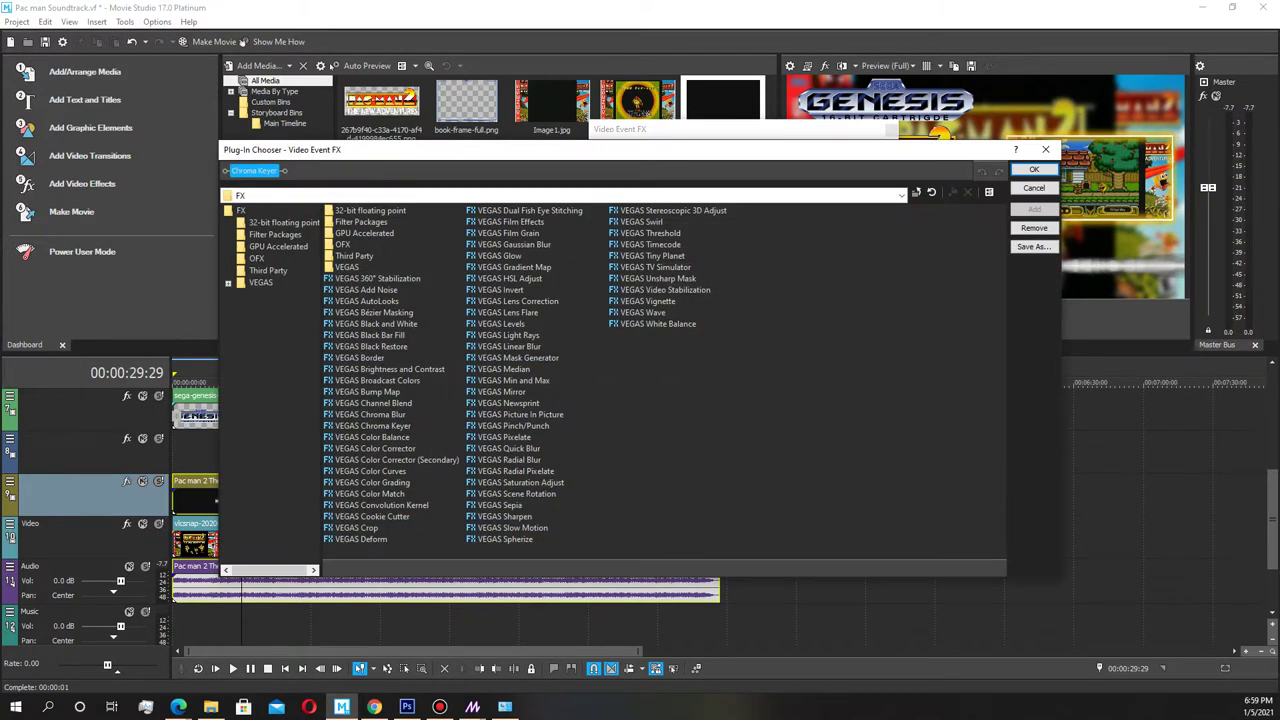
click(374, 448)
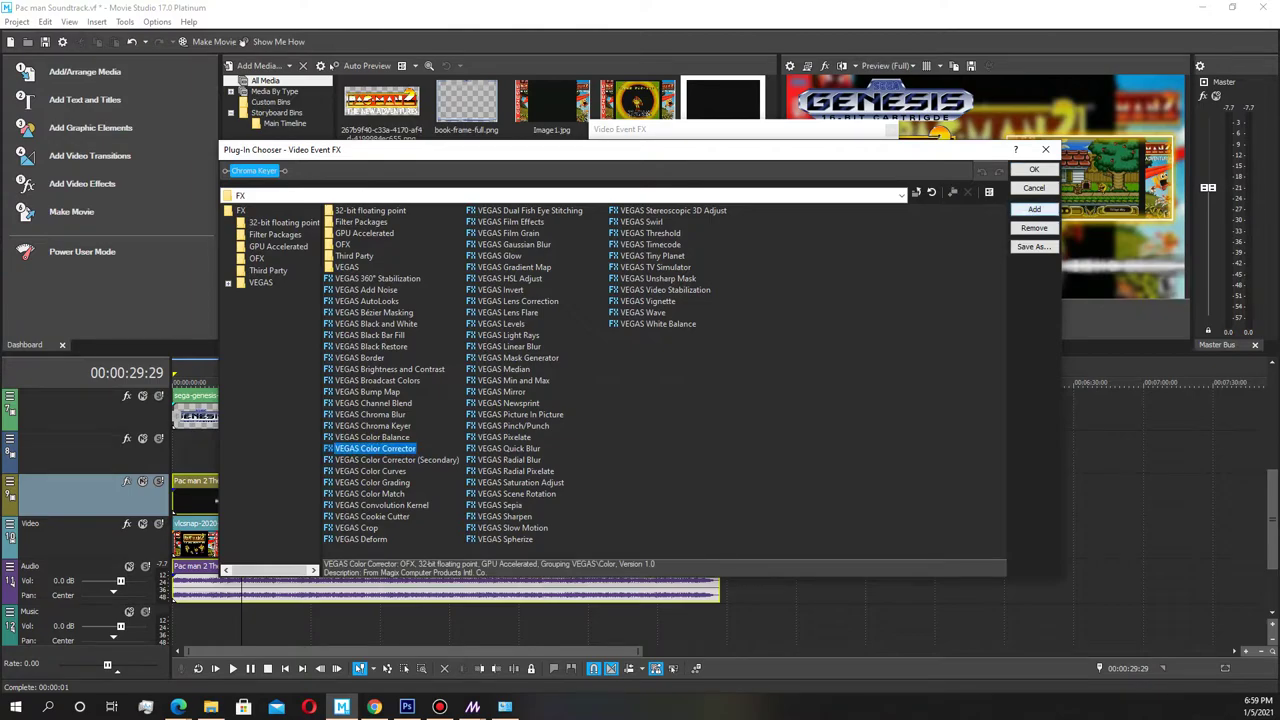
click(1034, 209)
click(1034, 169)
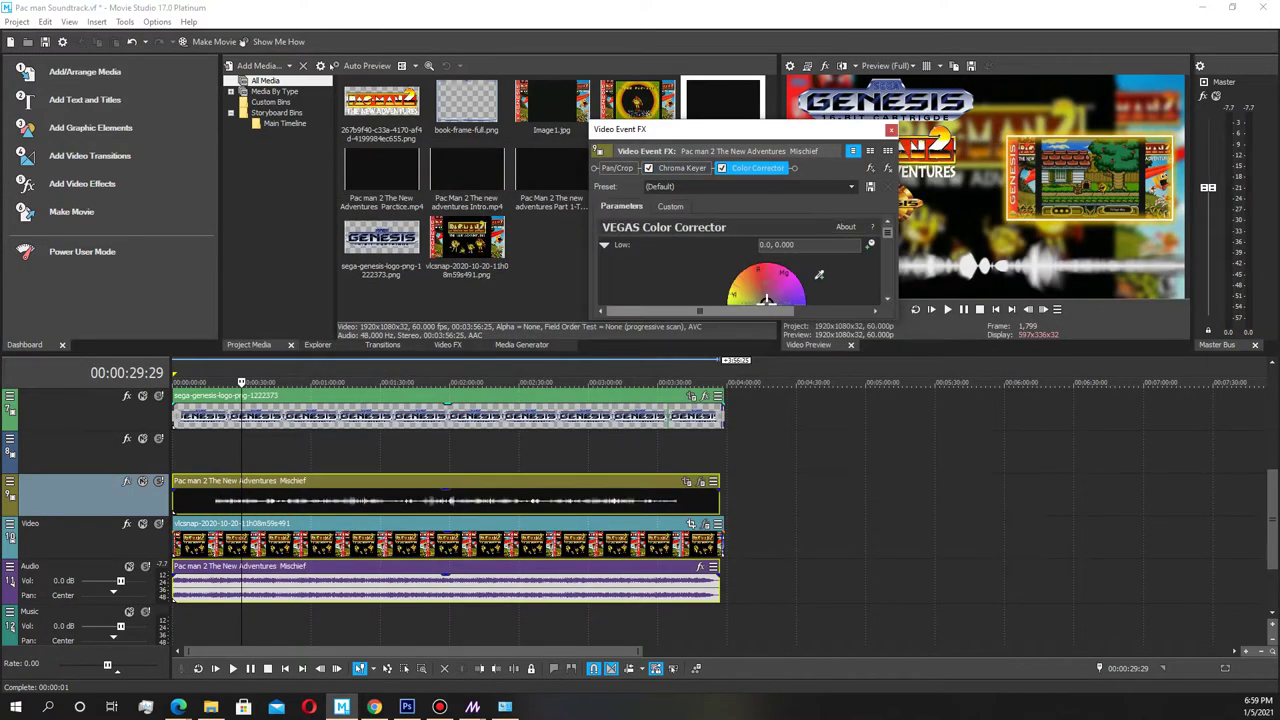
drag(650, 129, 381, 77)
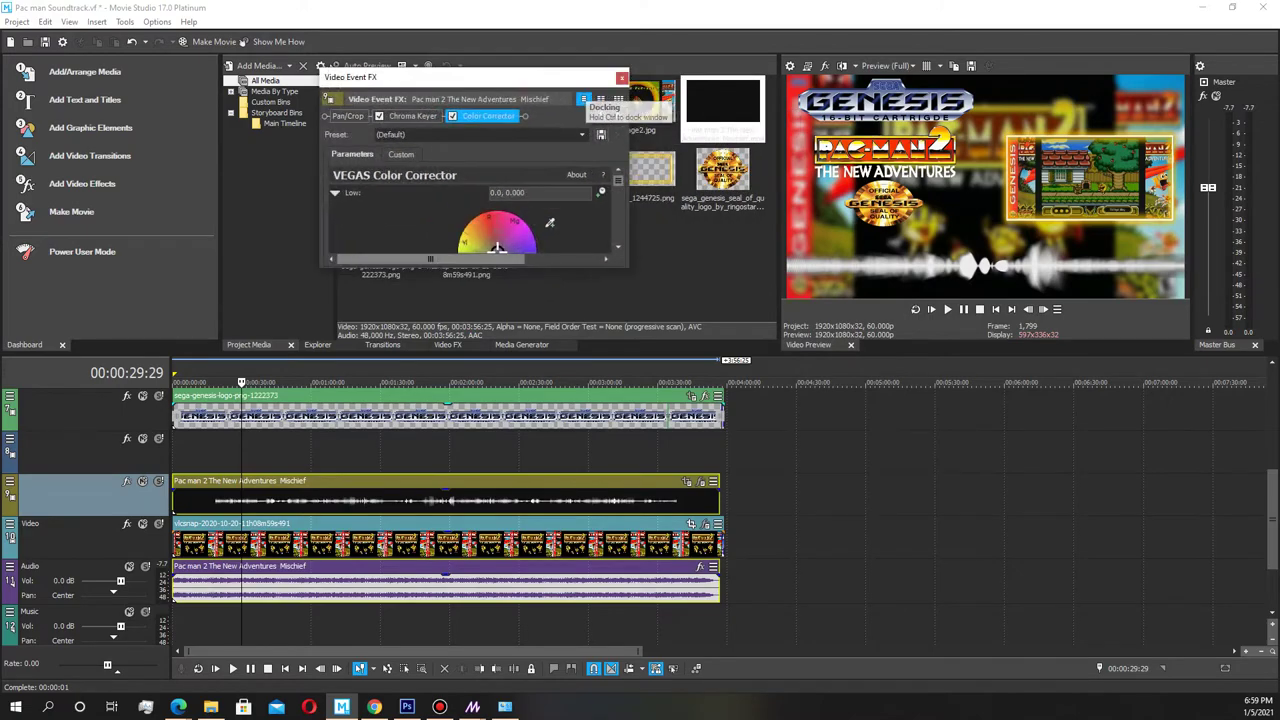
drag(474, 316, 474, 595)
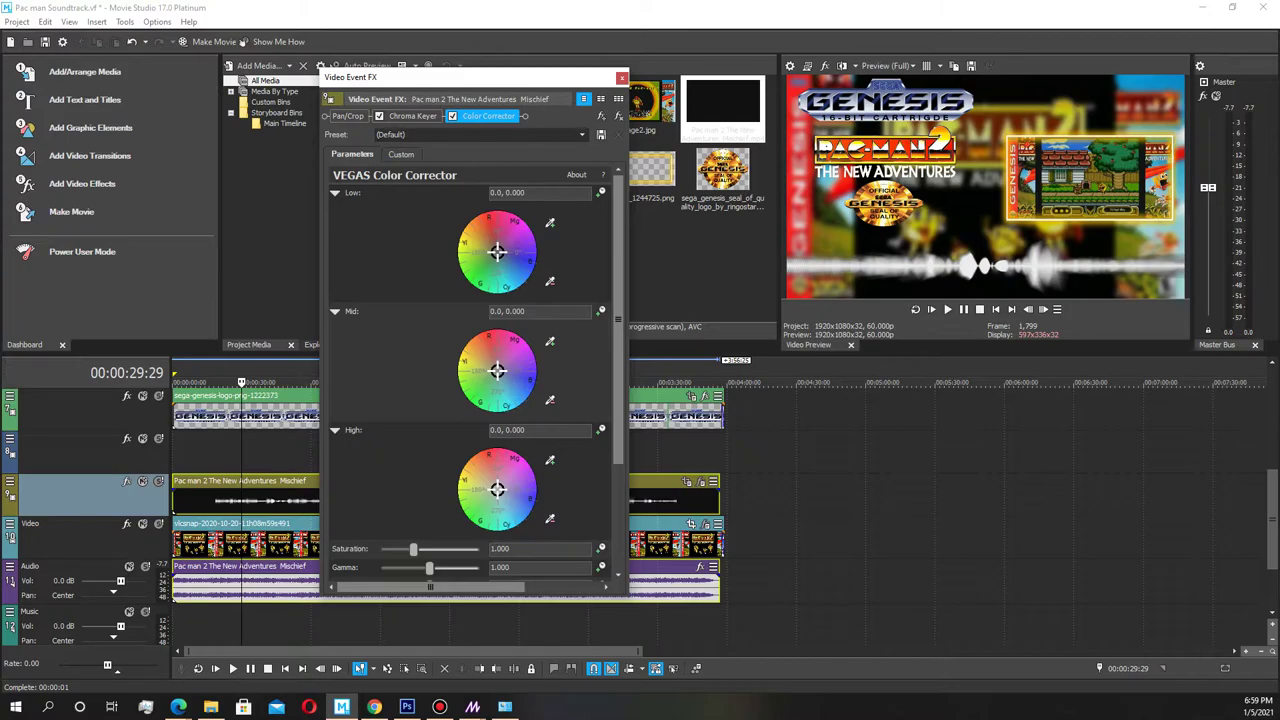
Set the Color Corrector's Low wheel to 303.22, 1.000, Mid to 125.42, 0.6038, High to 37.3, 0.1048, and Saturation to 2.796
mouse_move(497, 251)
mouse_down()
mouse_move(463, 256)
mouse_move(470, 219)
mouse_move(462, 232)
mouse_move(488, 250)
mouse_up()
drag(488, 250, 518, 287)
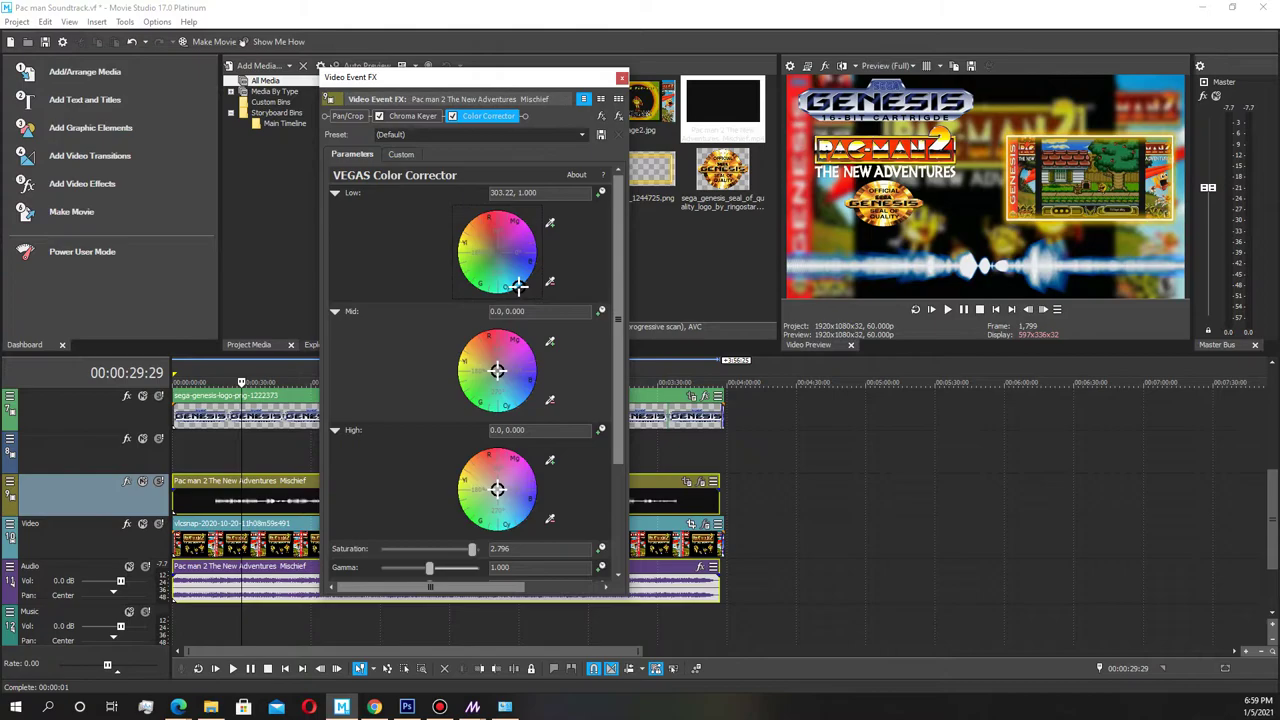
drag(497, 370, 483, 348)
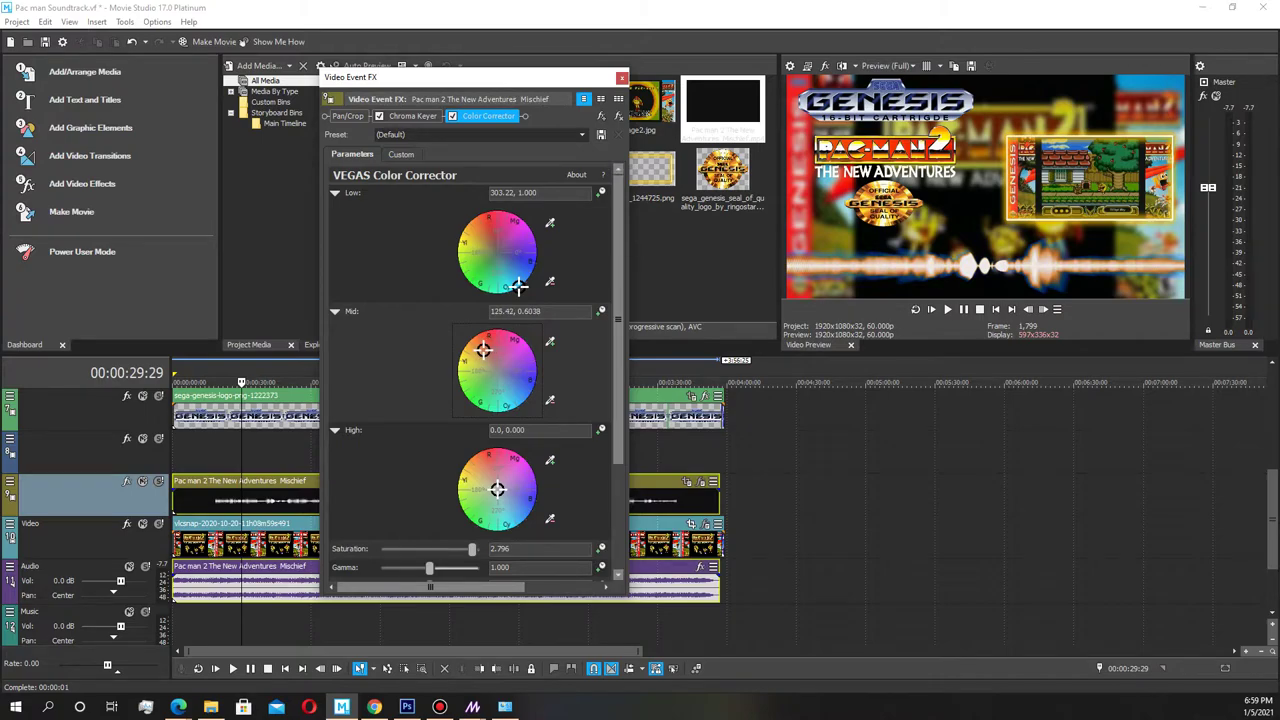
scroll(476, 372, down, 1)
mouse_move(497, 459)
mouse_down()
mouse_move(514, 466)
mouse_move(501, 457)
mouse_up()
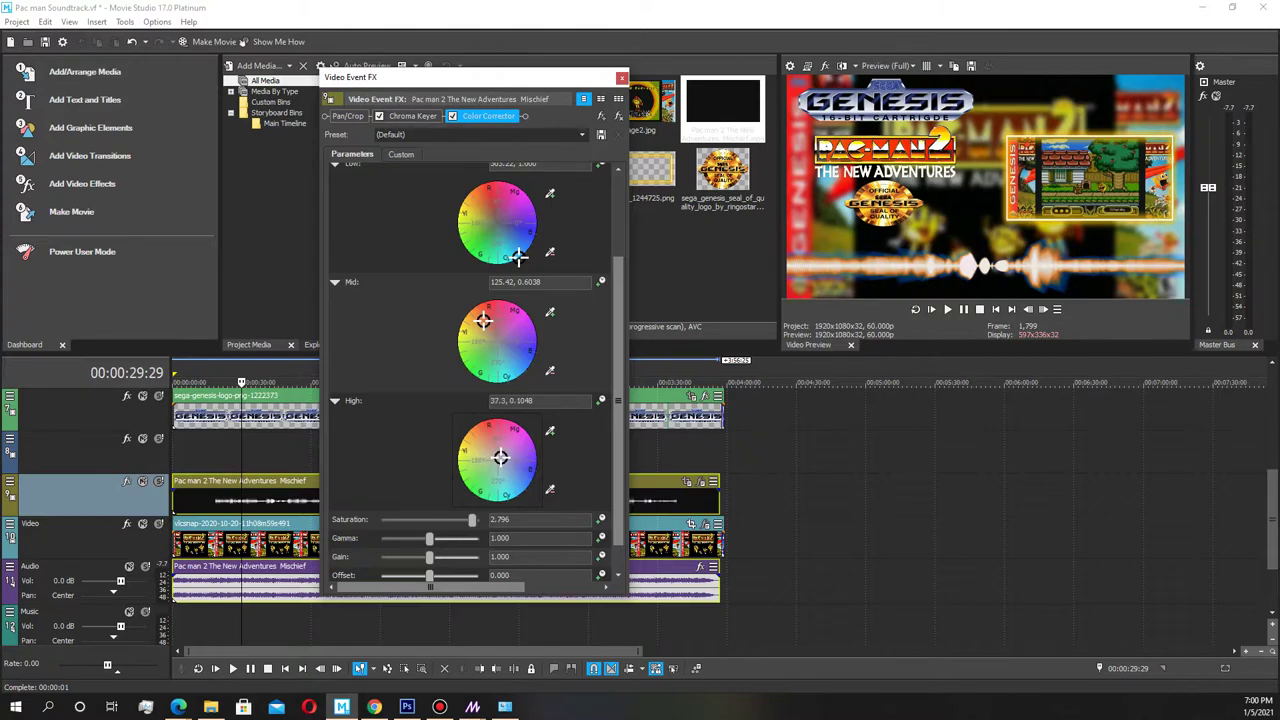
Tint the waveform golden with the Low wheel near cyan, Mid at 148.41, 0.9392 and High at 128.22, 0.0808, and close the effect window
drag(478, 320, 478, 329)
drag(518, 257, 500, 253)
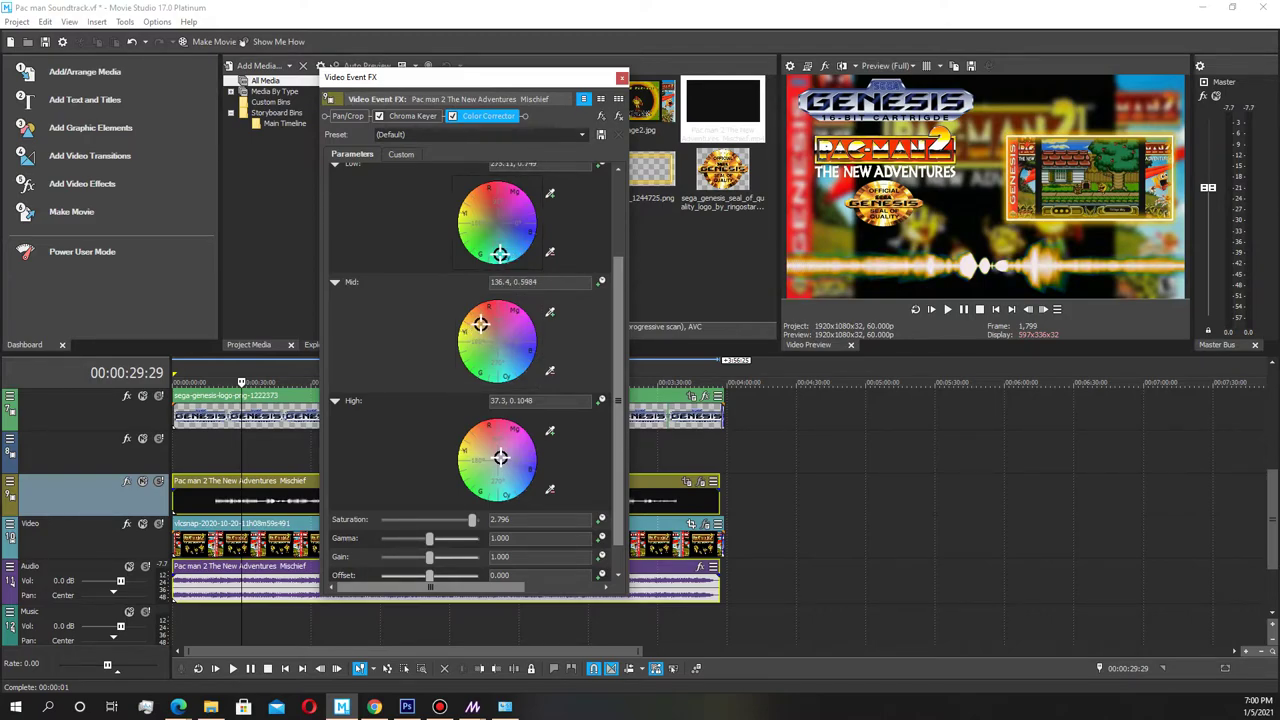
mouse_move(500, 458)
mouse_down()
mouse_move(482, 461)
mouse_move(508, 447)
mouse_move(497, 457)
mouse_up()
drag(512, 255, 509, 257)
mouse_move(481, 323)
mouse_down()
mouse_move(463, 346)
mouse_move(464, 321)
mouse_up()
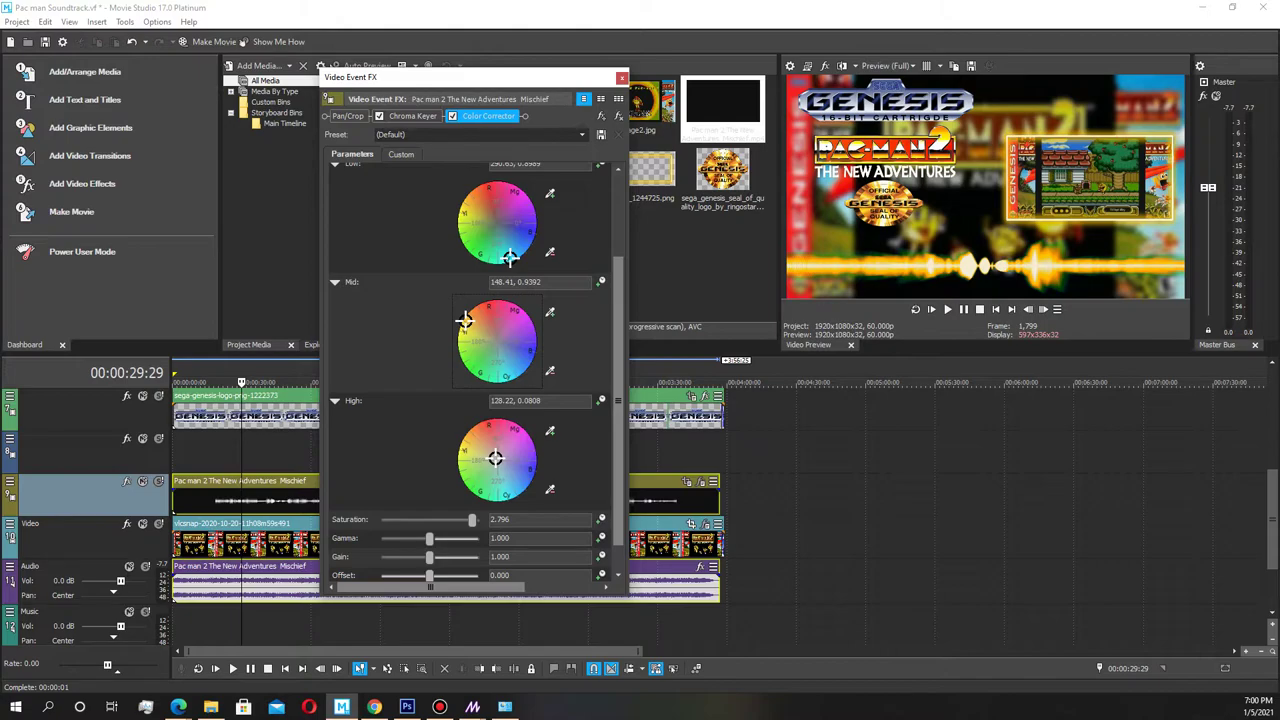
scroll(464, 320, down, 1)
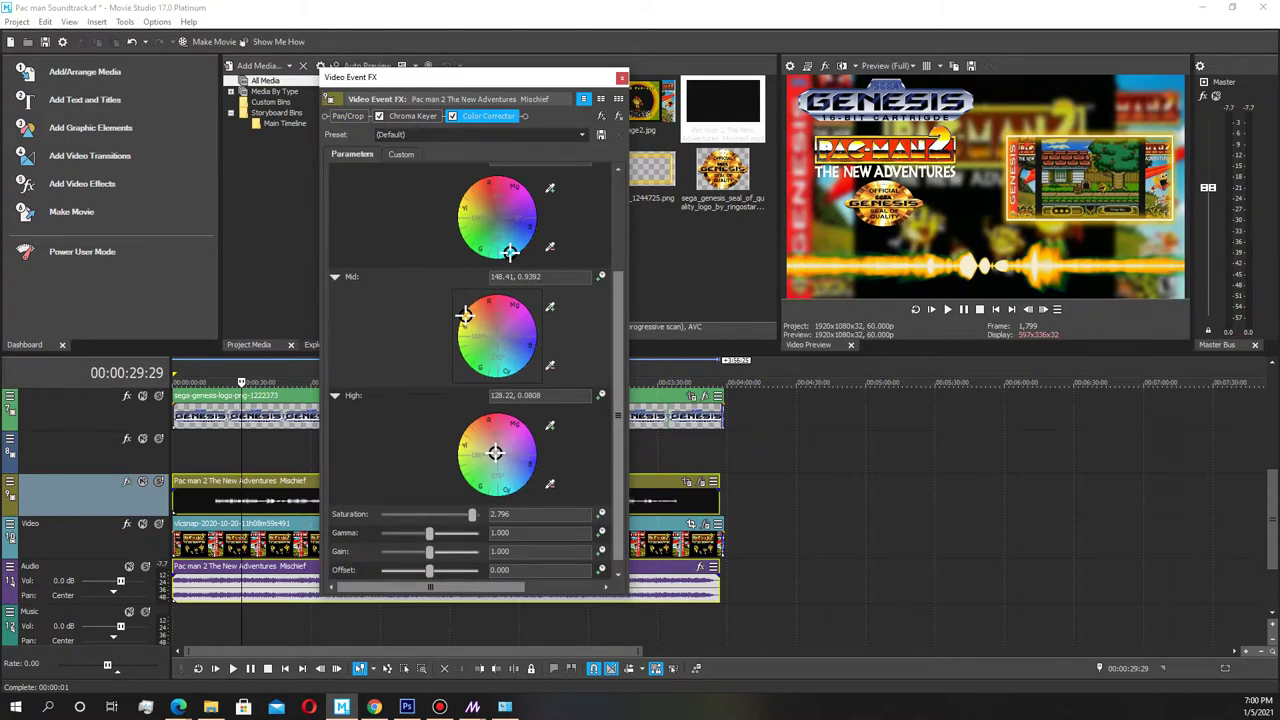
key(alt+F4)
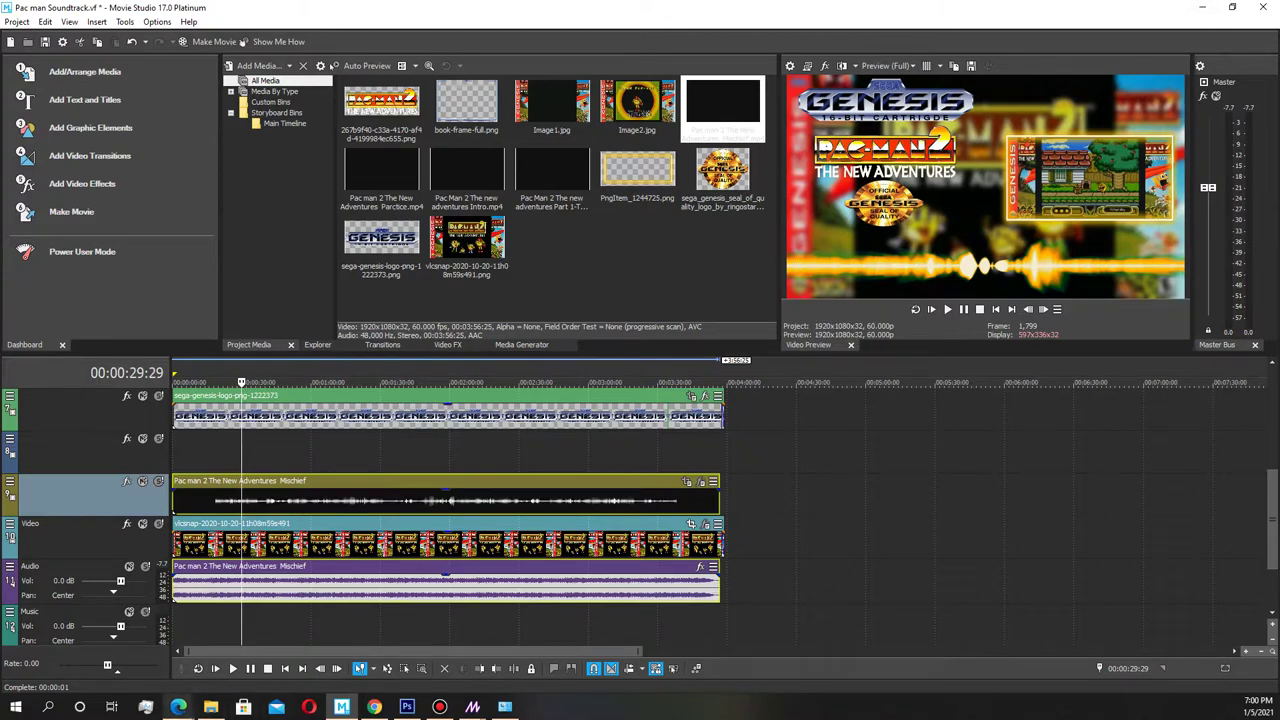
Switch to YouTube in Edge, play the Clay Fighter Icky Bod Clay Stage soundtrack video, and pause it at 0:07 as a waveform color example
mouse_move(178, 706)
click(112, 648)
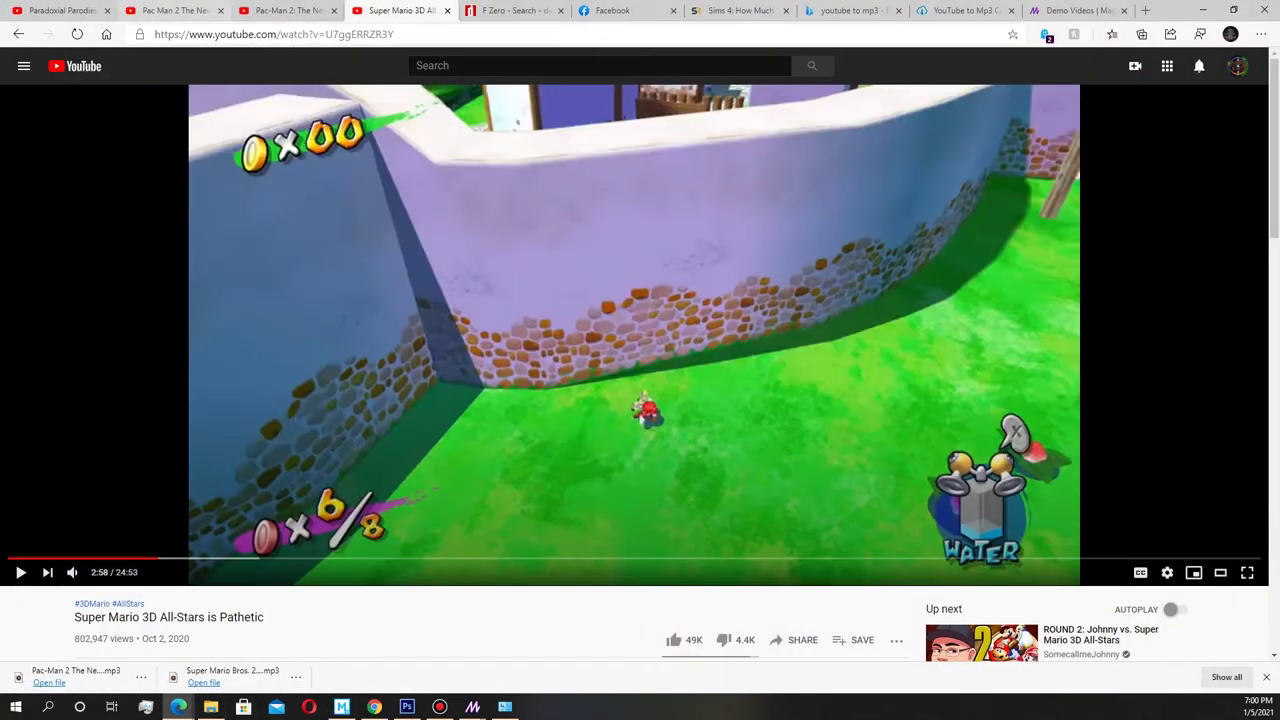
click(175, 10)
click(249, 172)
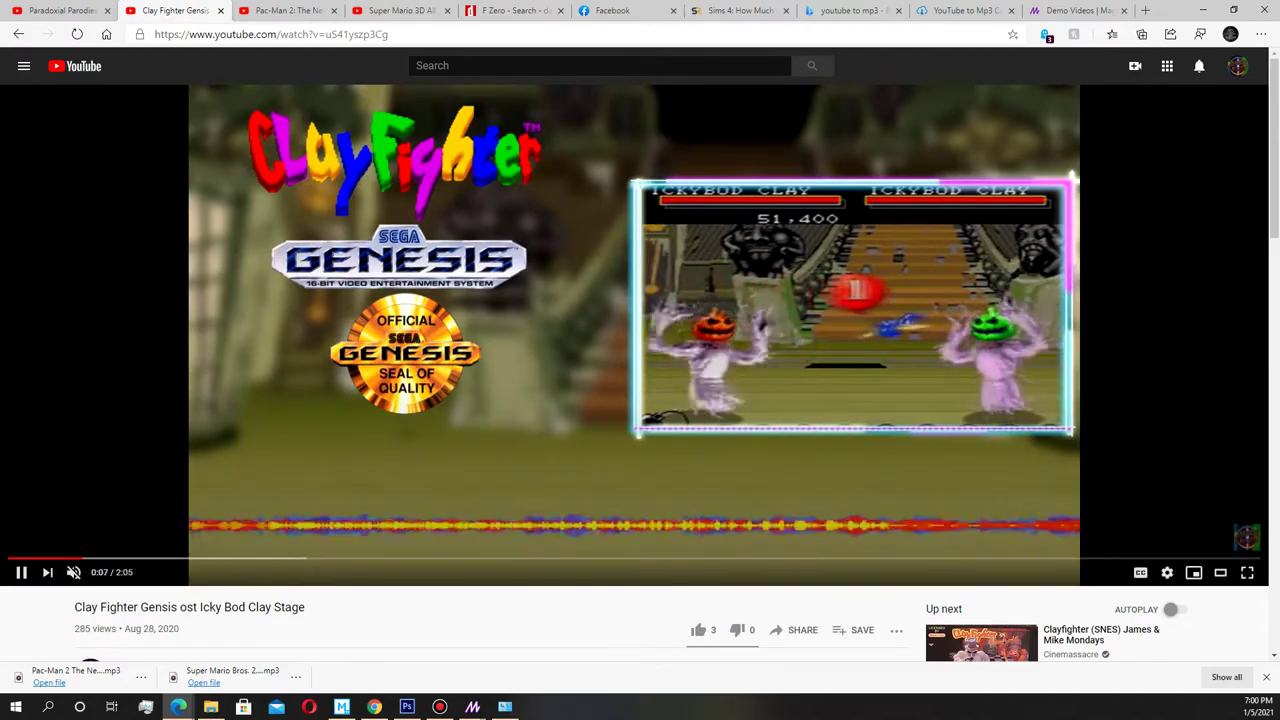
key(space)
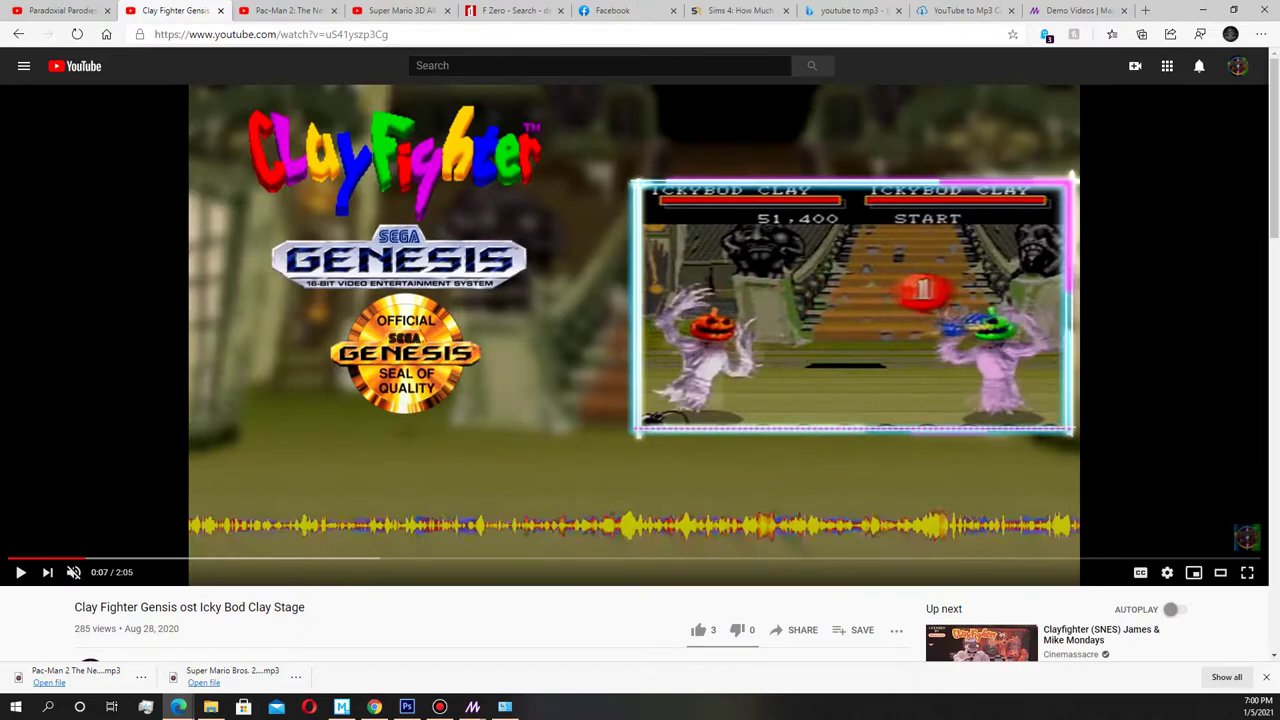
Open the Paradoxial Parodies channel from the video page and view its created playlists
scroll(95, 306, down, 4)
click(95, 306)
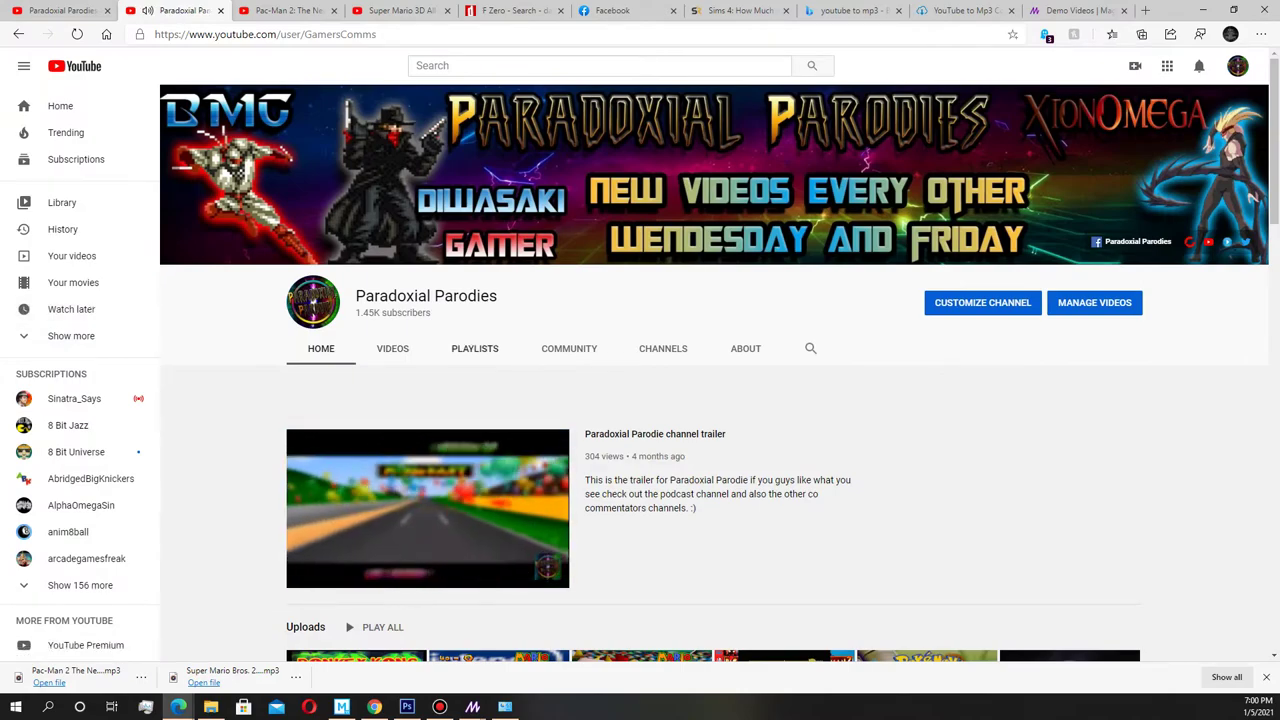
click(392, 348)
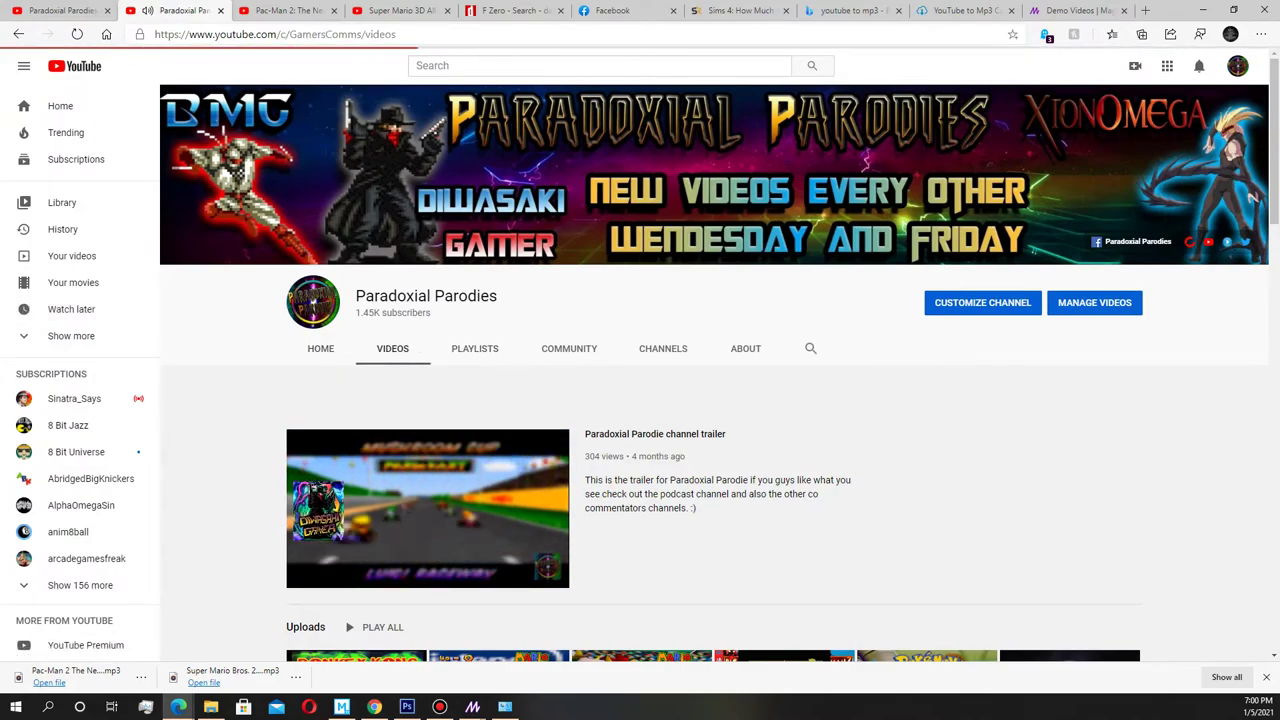
click(474, 348)
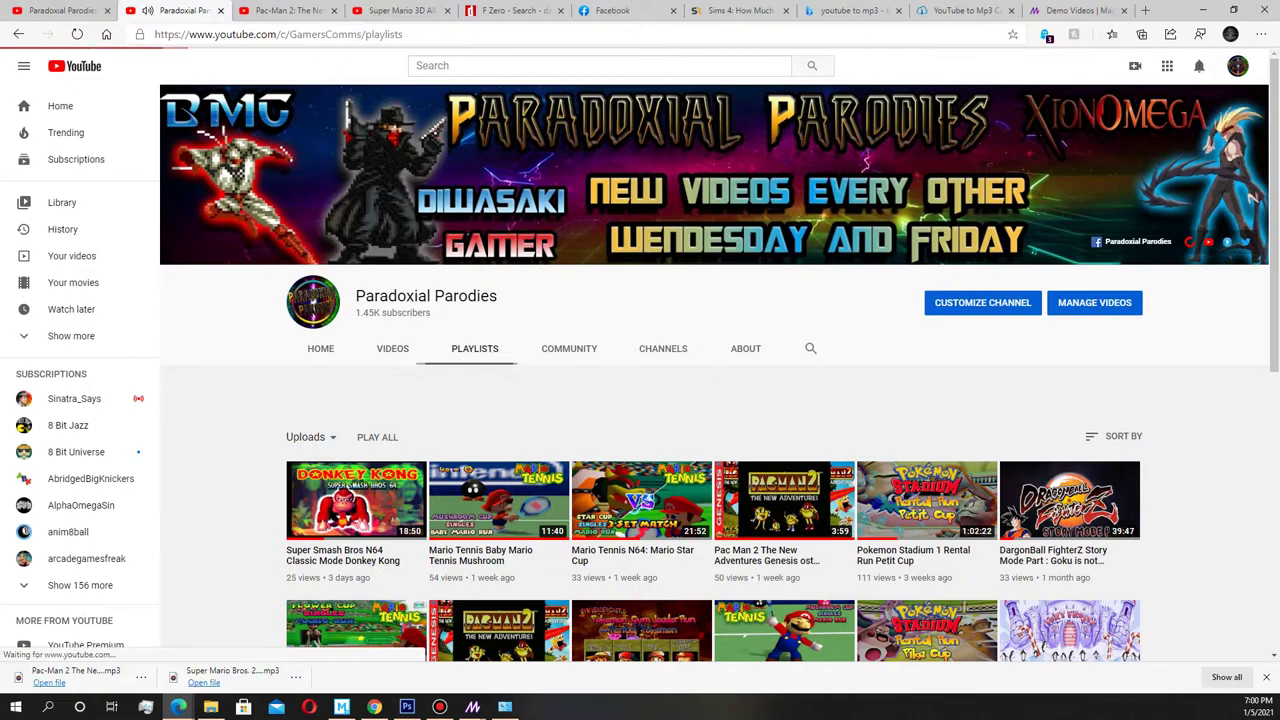
scroll(641, 365, down, 2)
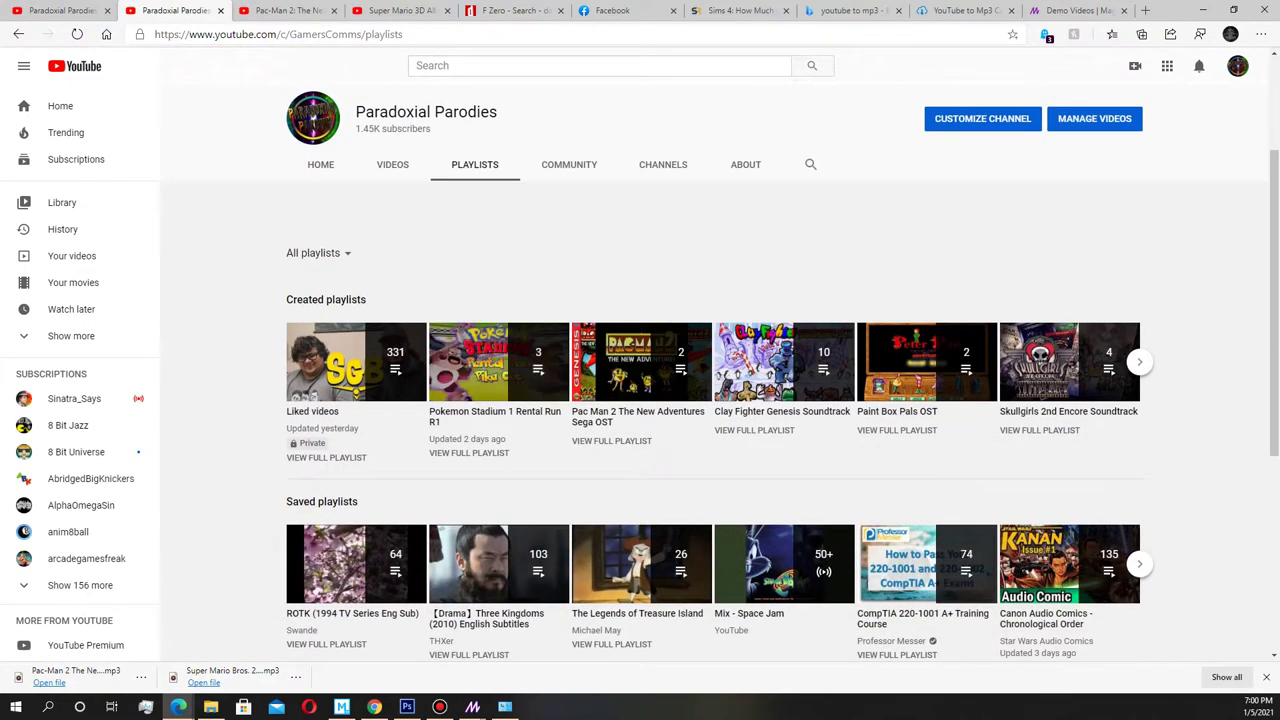
Open the Paint Box Pals OST playlist, play Peter Pan Sound Track: Ending Credits, and skip ahead to view its waveform
click(810, 164)
click(897, 430)
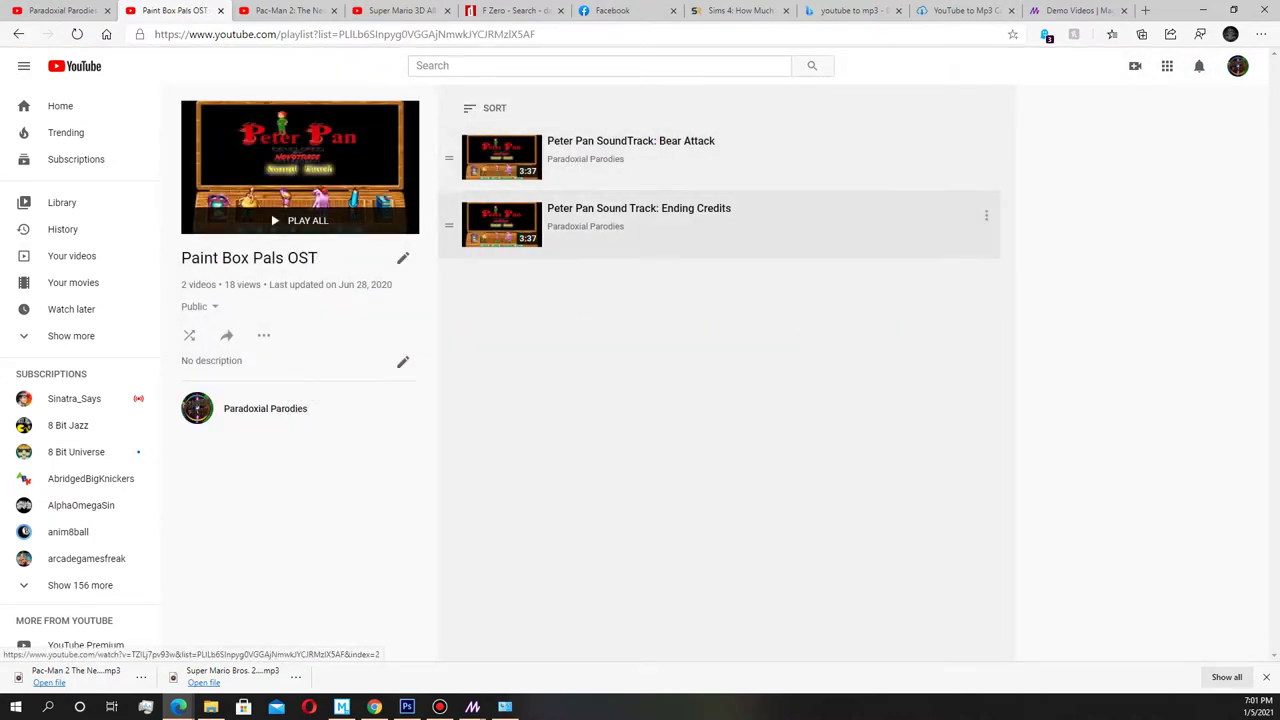
click(639, 215)
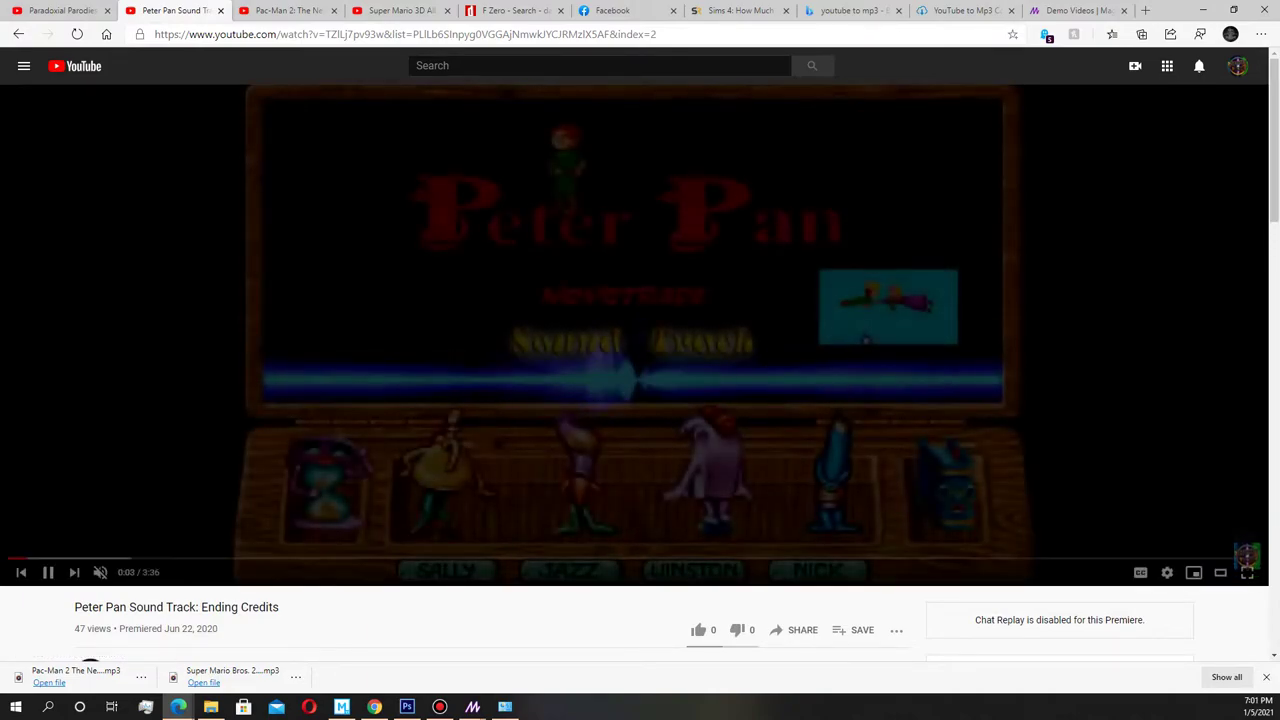
click(143, 558)
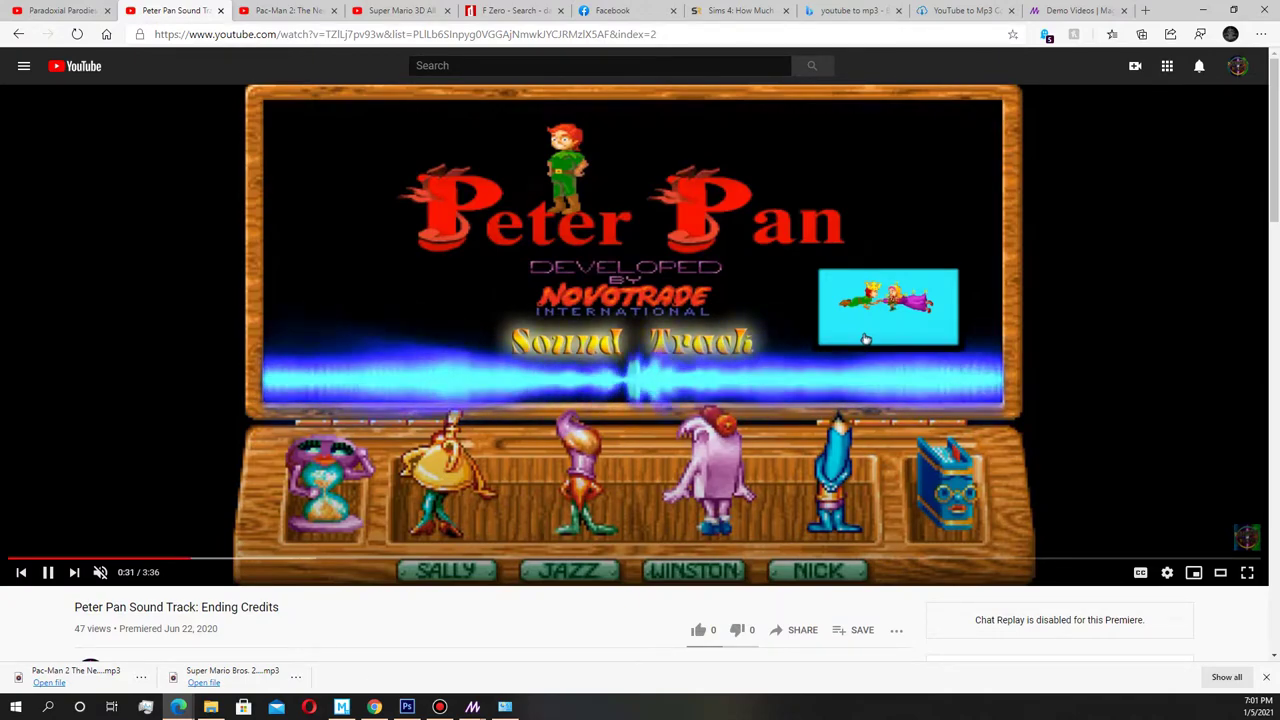
Pause the Peter Pan soundtrack video and switch back to the Pac-Man soundtrack project in Movie Studio
click(866, 340)
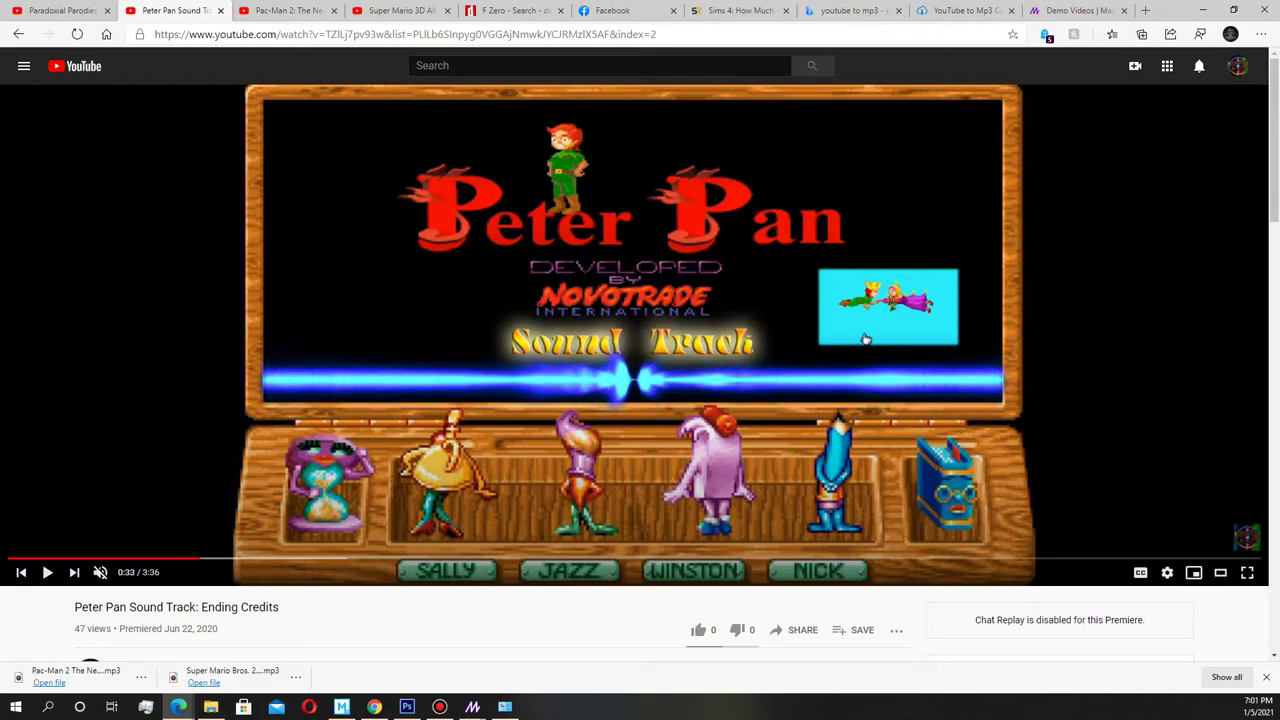
key(alt+Tab)
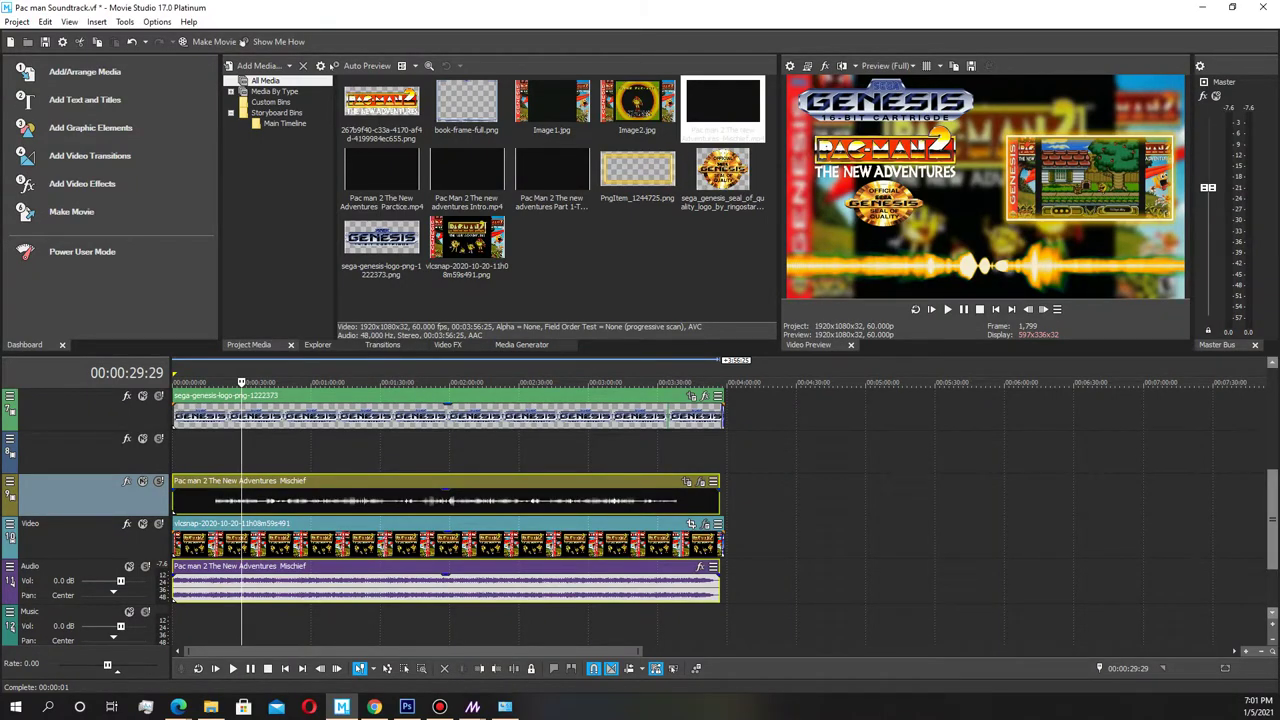
scroll(450, 520, up, 2)
scroll(450, 520, up, 1)
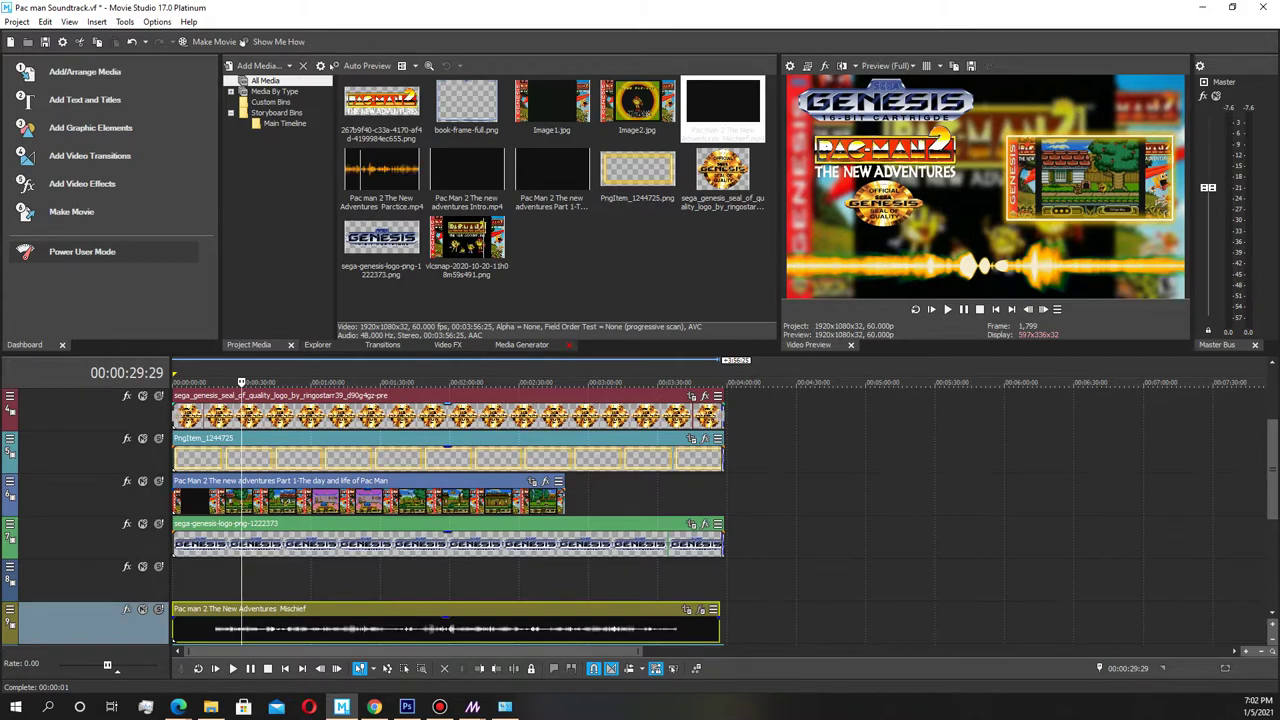
Find the first cut point in the Part 1 gameplay clip and split the clip at 00:00:43:00
mouse_move(241, 382)
mouse_down()
mouse_move(281, 382)
mouse_move(265, 382)
mouse_up()
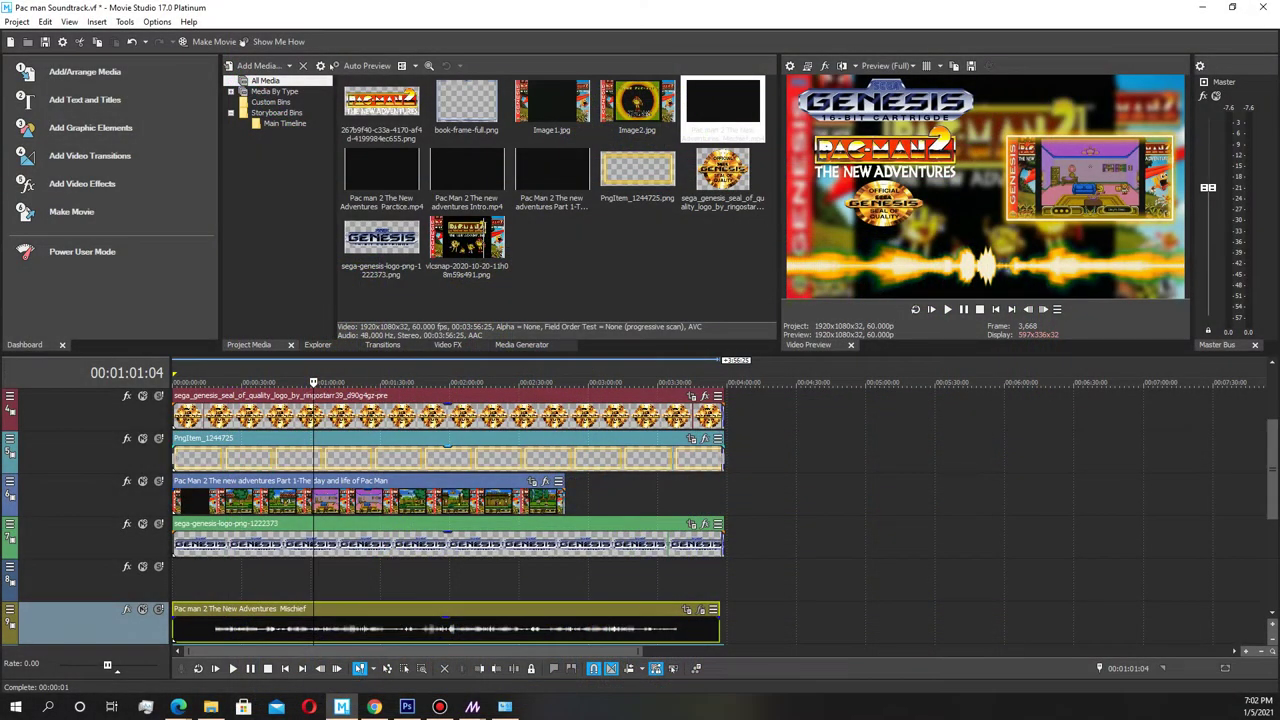
key(Right)
key(Left)
key(Left)
key(Left)
key(Left)
key(Left)
key(Left)
key(Left)
key(Left)
key(Left)
key(Left)
key(Left)
key(Left)
key(Left)
key(Left)
key(Left)
key(Left)
key(Left)
key(Left)
key(Left)
key(Left)
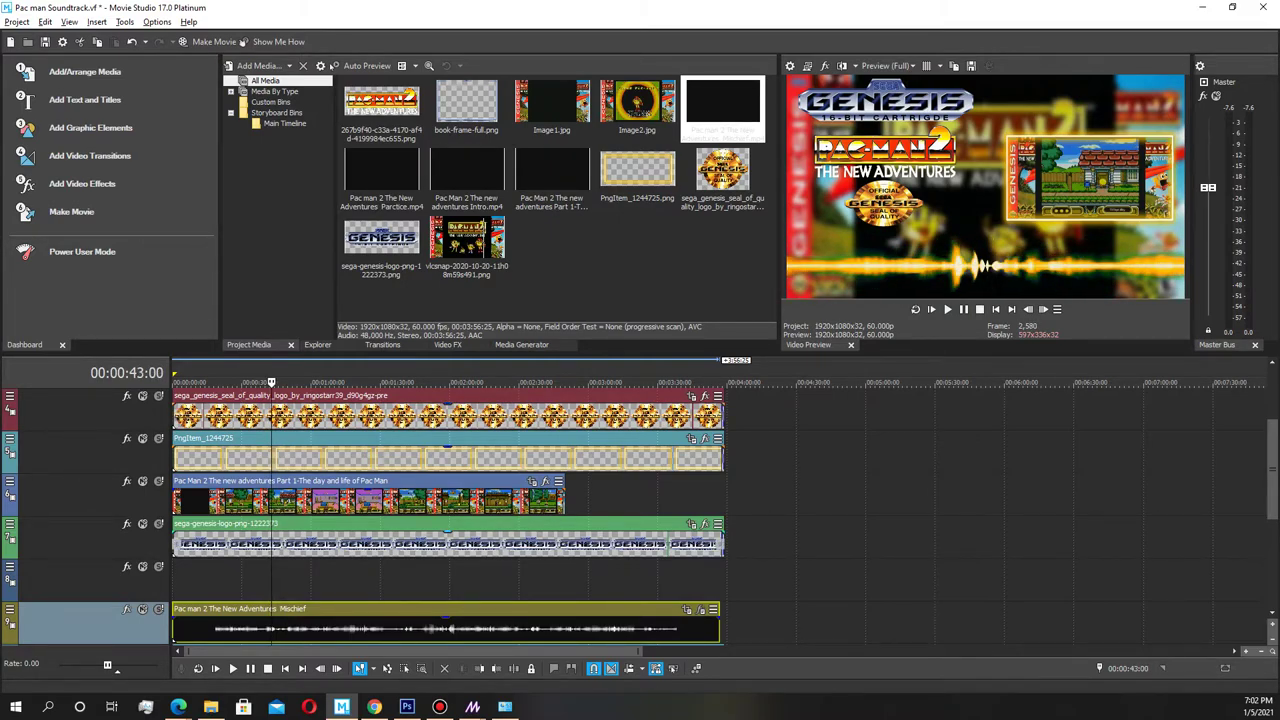
right_click(325, 486)
click(356, 228)
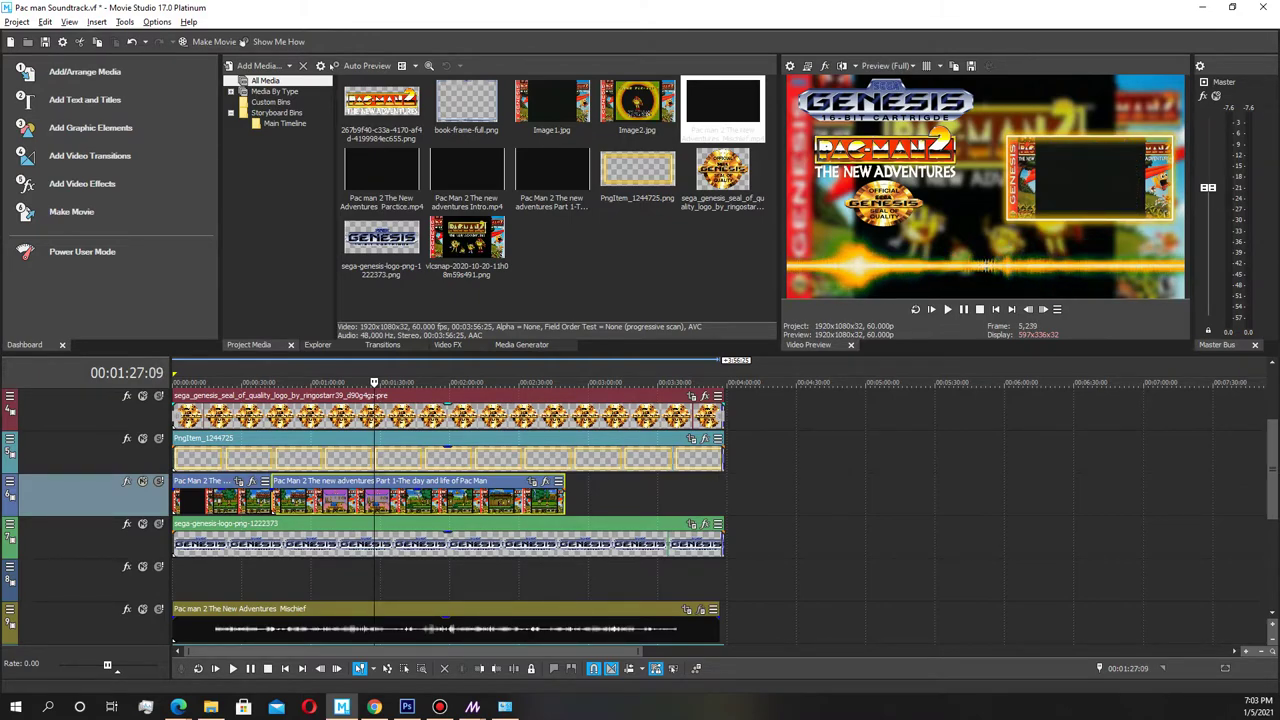
Split the gameplay clip again at 00:01:27:09 and delete the section between the two cuts
right_click(400, 497)
click(430, 240)
click(304, 497)
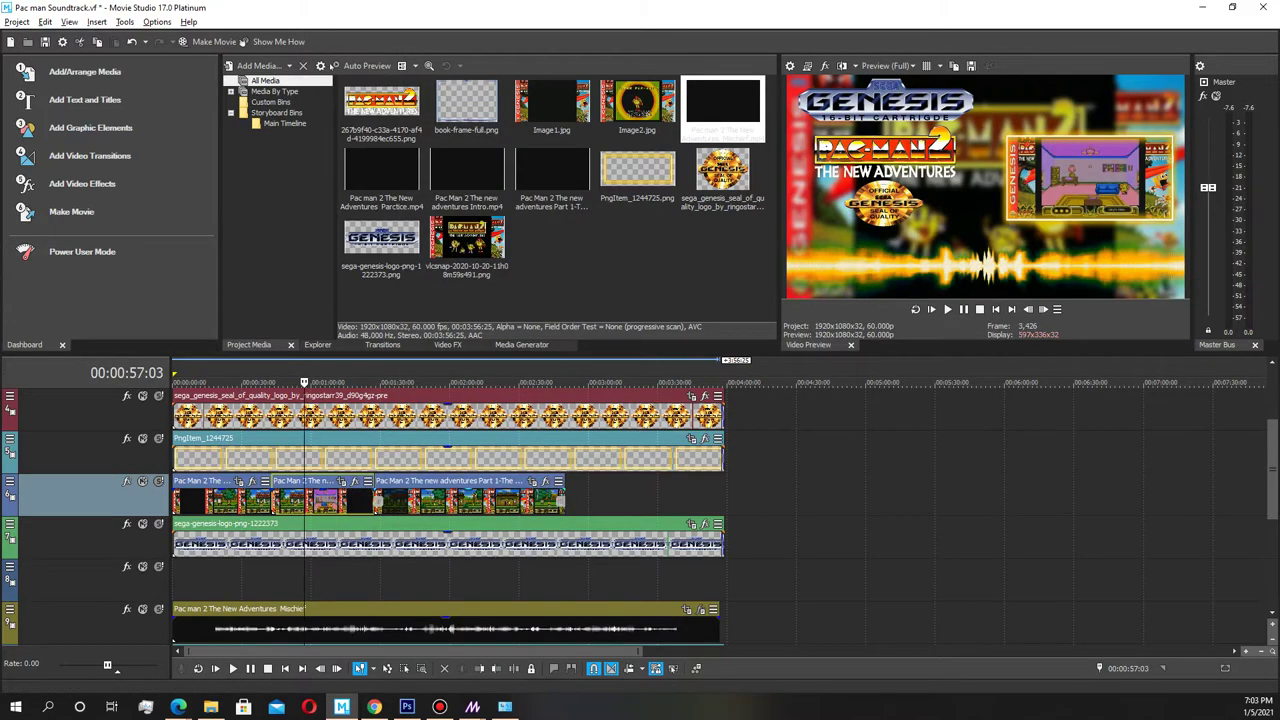
key(Delete)
Slide the remaining gameplay clip back until it overlaps the end of the first one, and play the crossfade
drag(490, 502, 386, 502)
drag(268, 499, 264, 496)
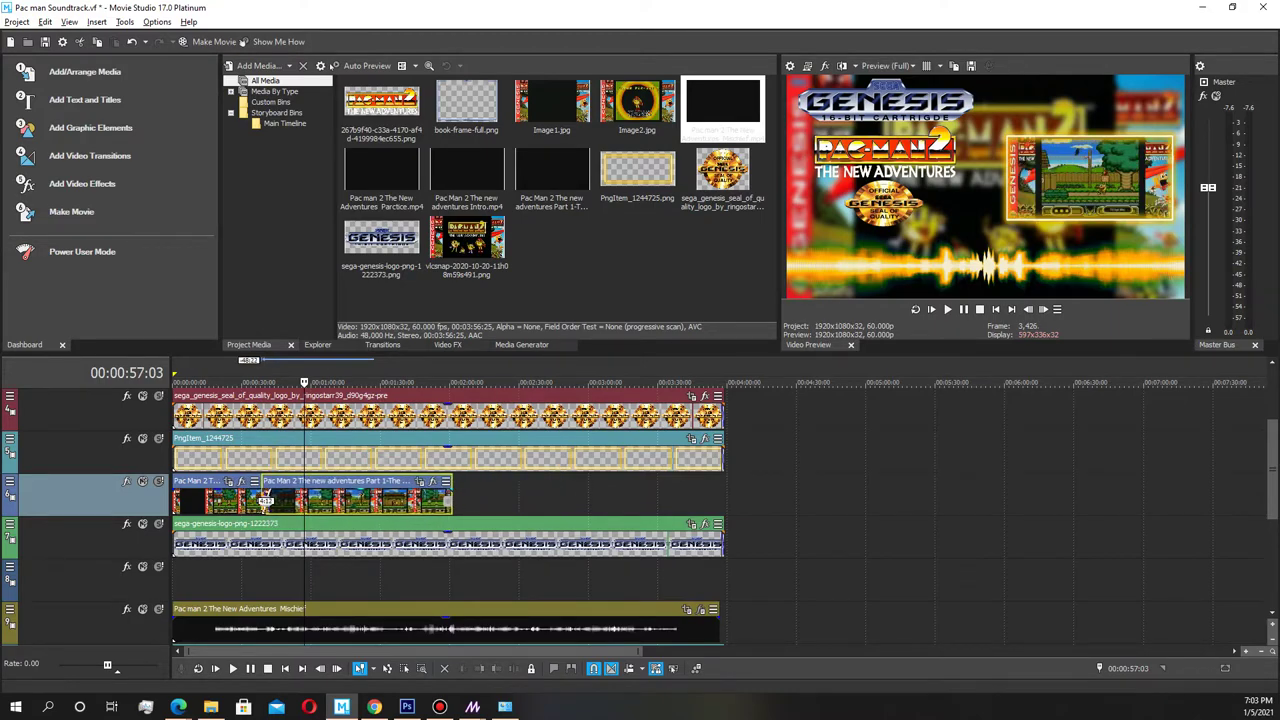
click(264, 497)
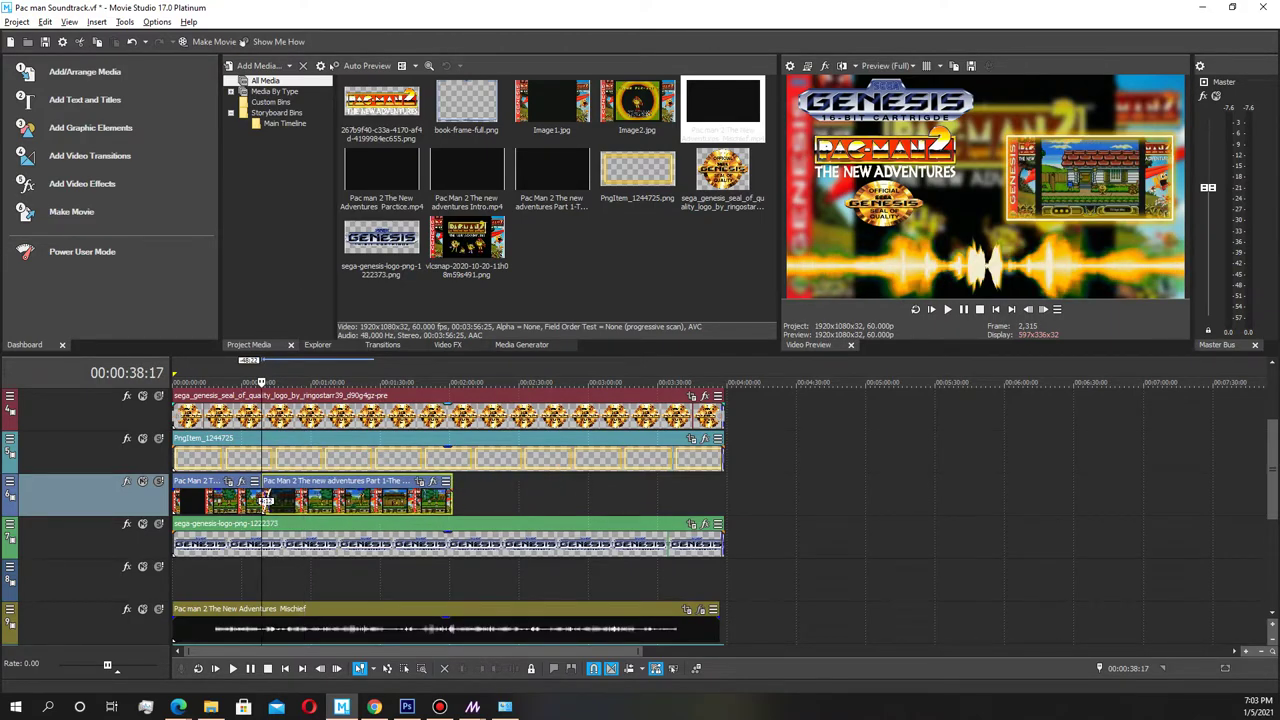
key(space)
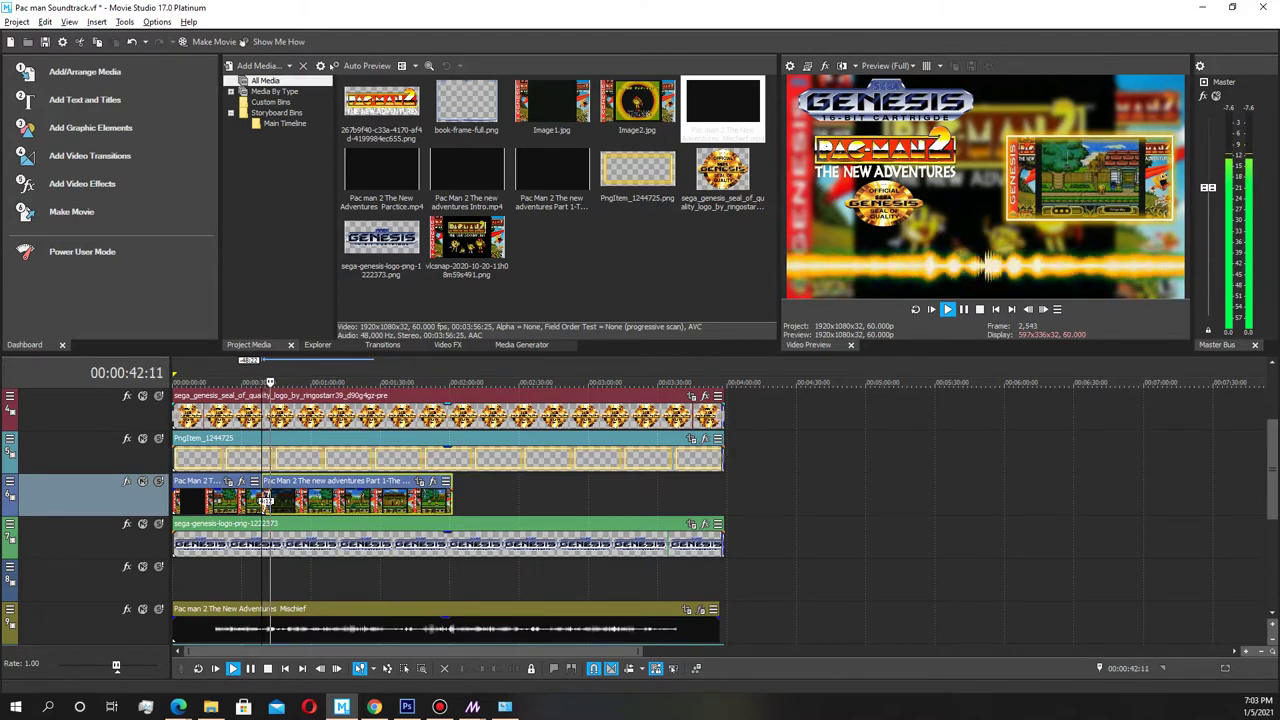
key(space)
Shorten the overlap between the two gameplay clips to a 1:00 crossfade and play the transition
scroll(266, 495, up, 5)
drag(665, 502, 695, 502)
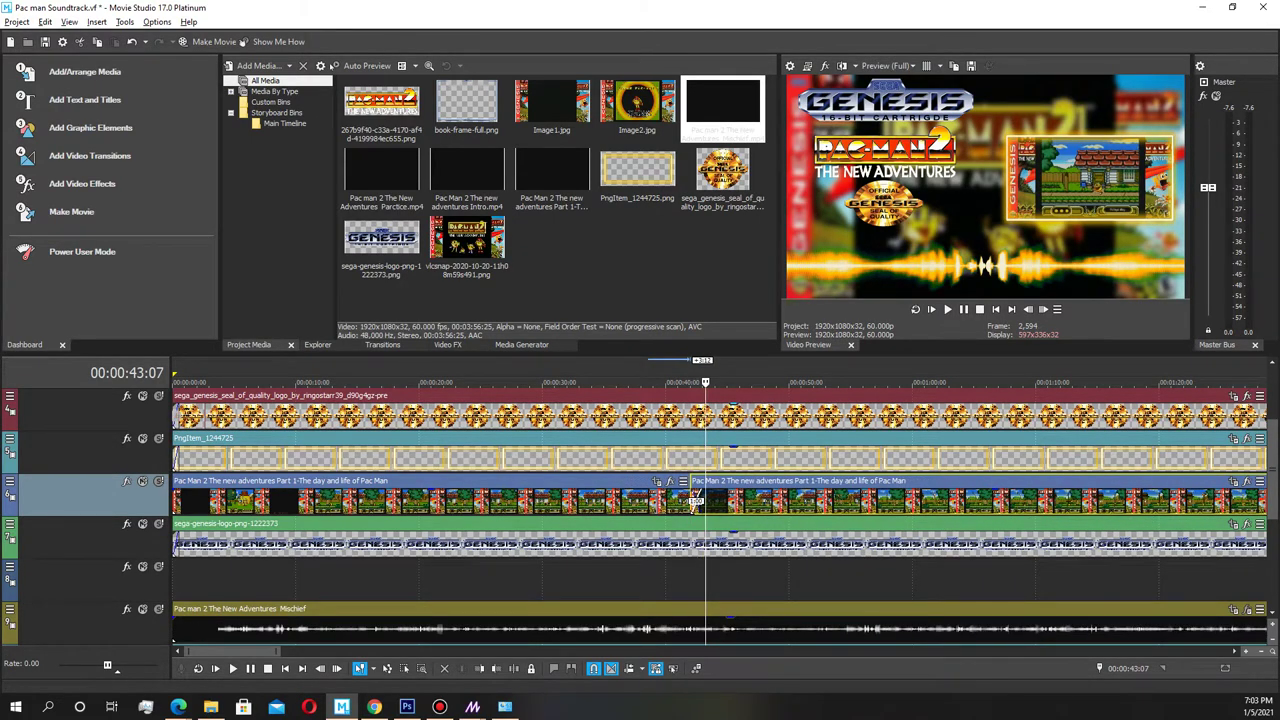
scroll(686, 495, down, 6)
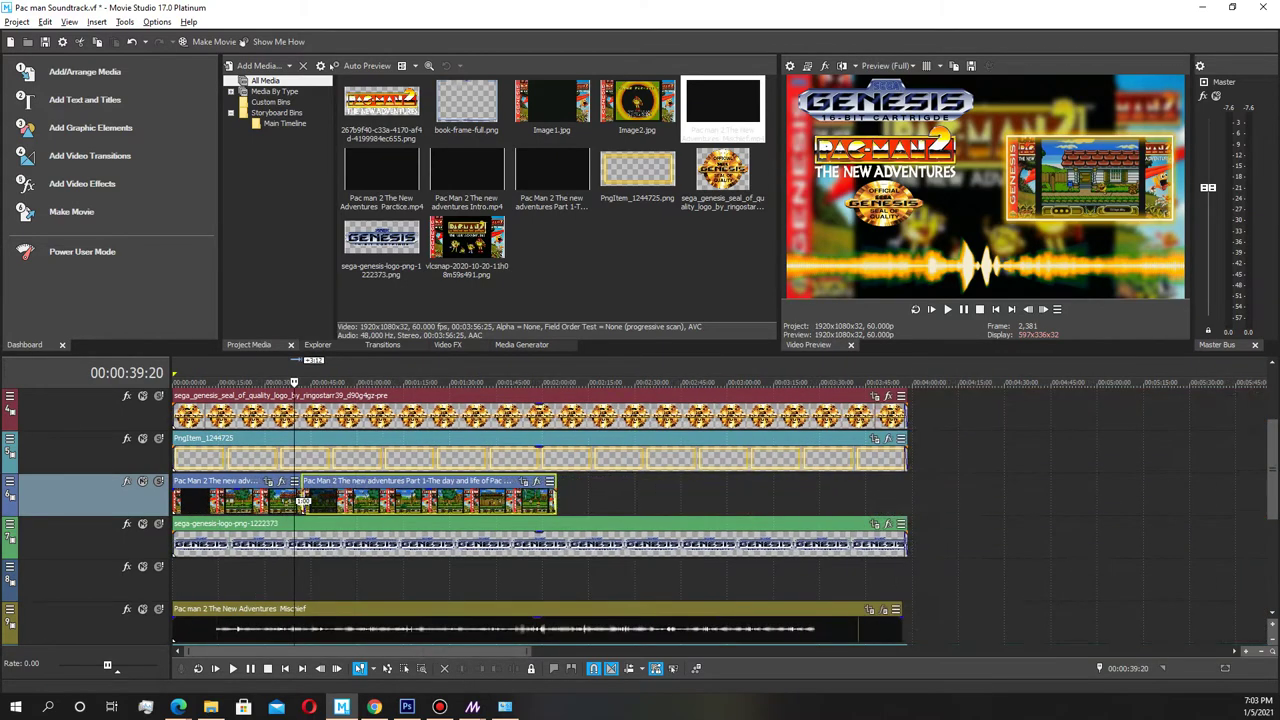
key(space)
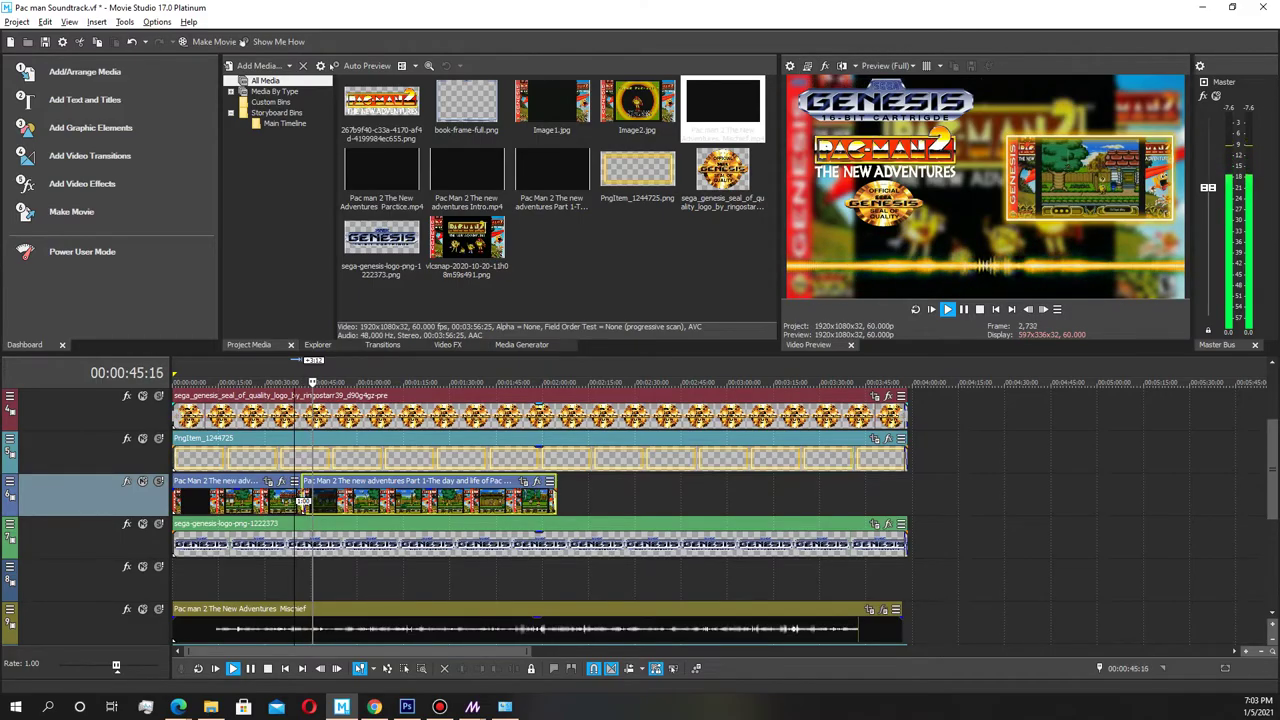
key(space)
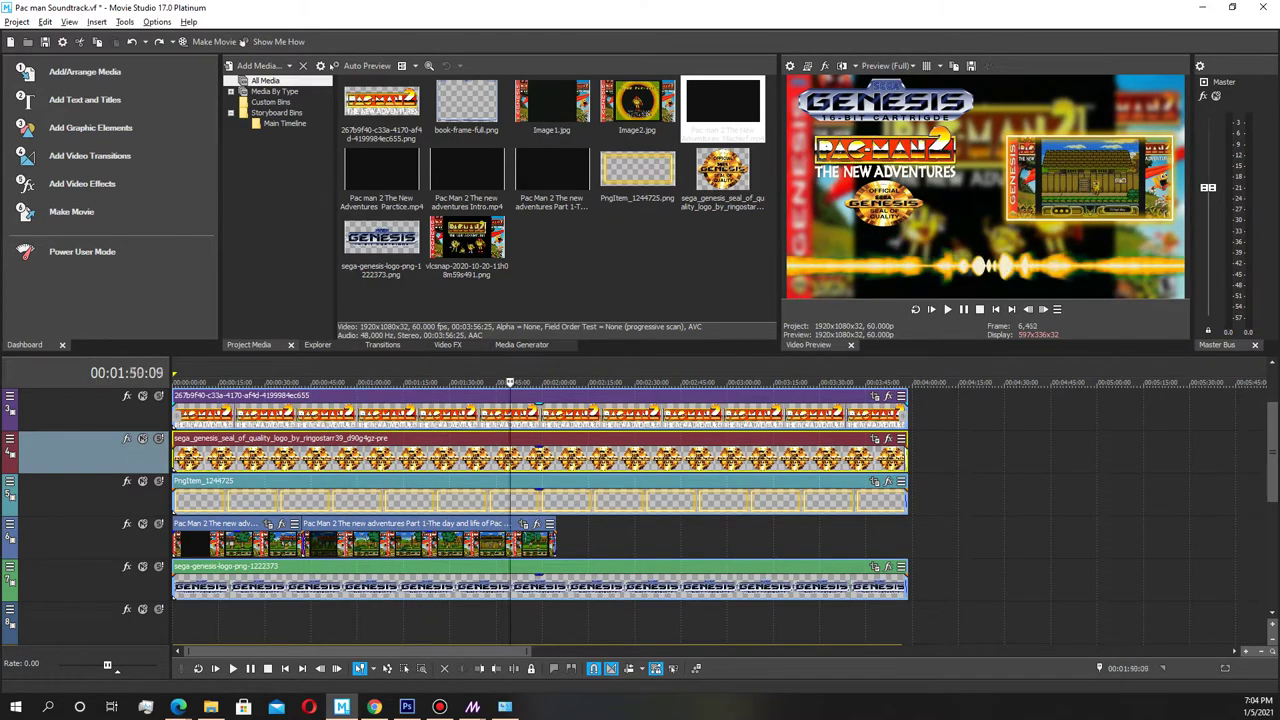
Check the gameplay around 00:01:52, extend the second gameplay clip to about 5:35 and split it at 00:05:06:00
drag(521, 382, 518, 382)
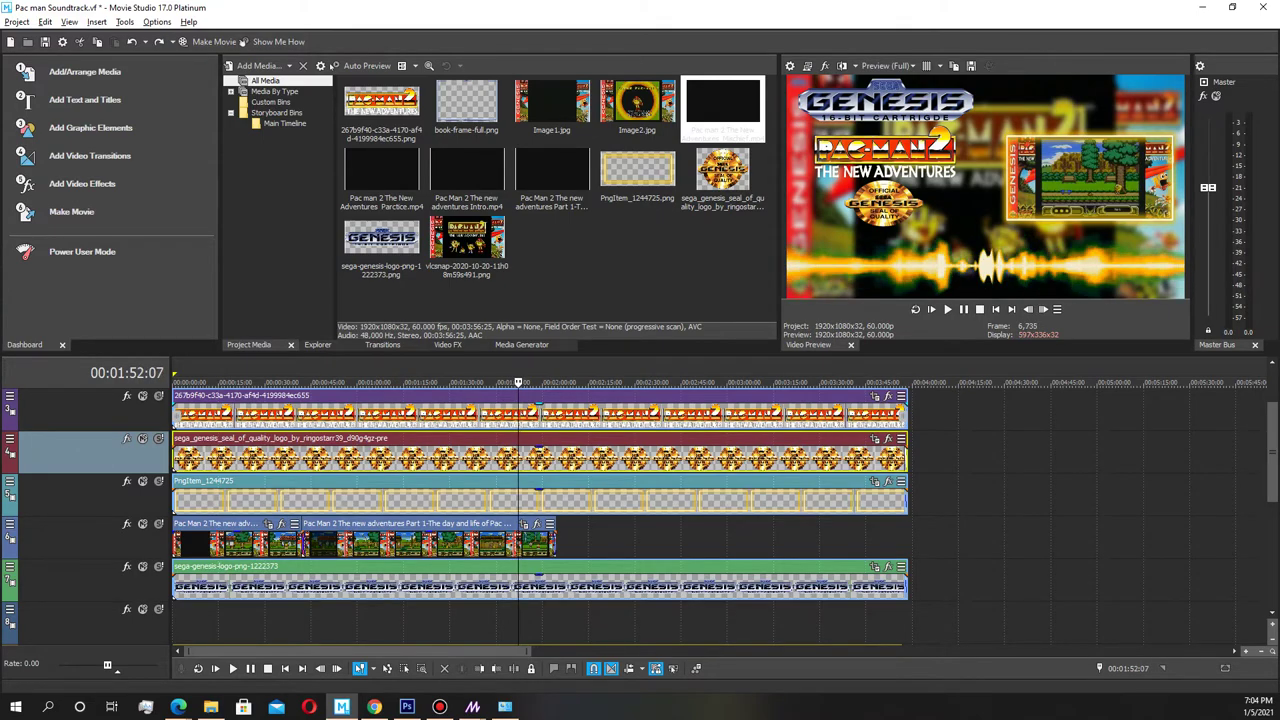
key(Left)
key(Left)
key(Left)
key(Left)
key(Left)
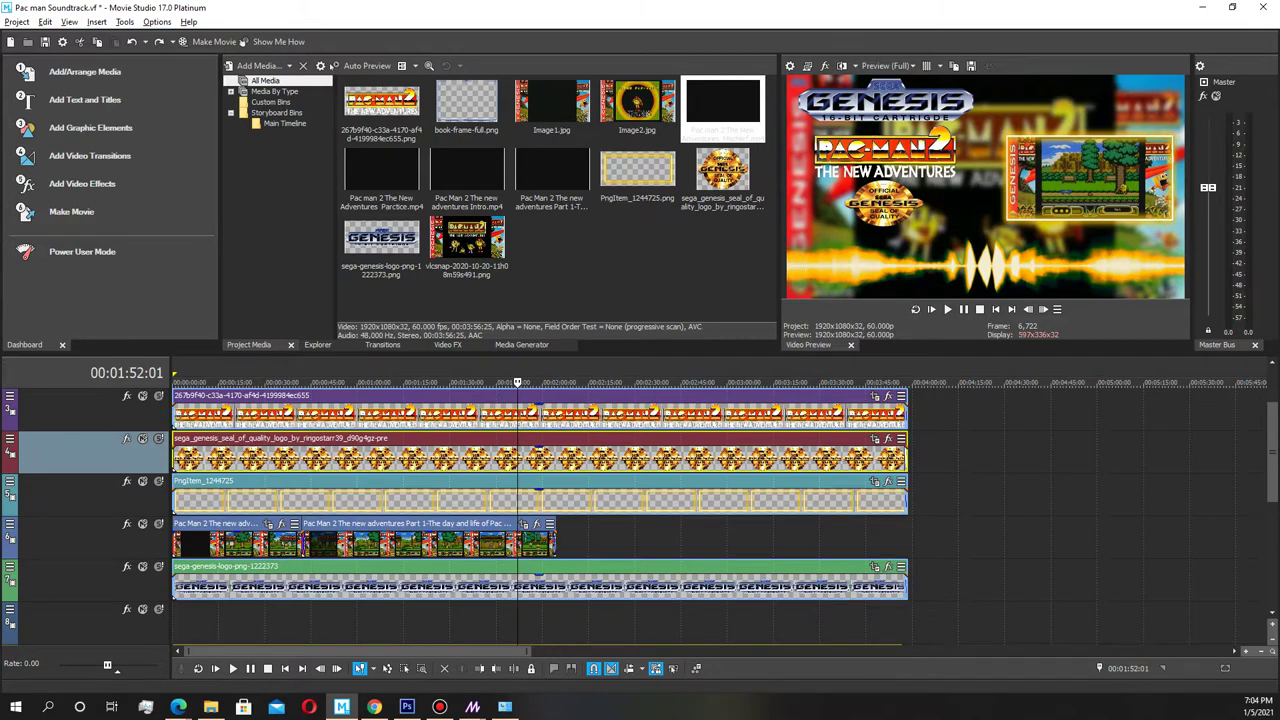
drag(554, 548, 1204, 545)
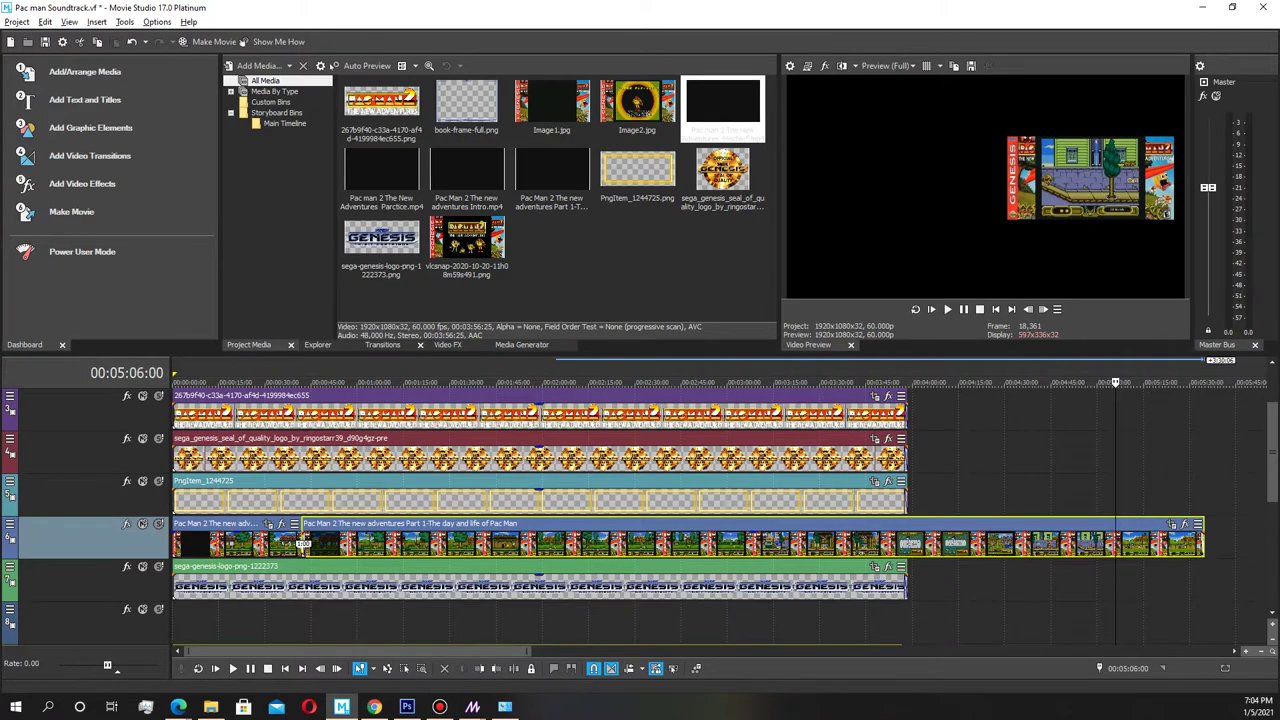
key(s)
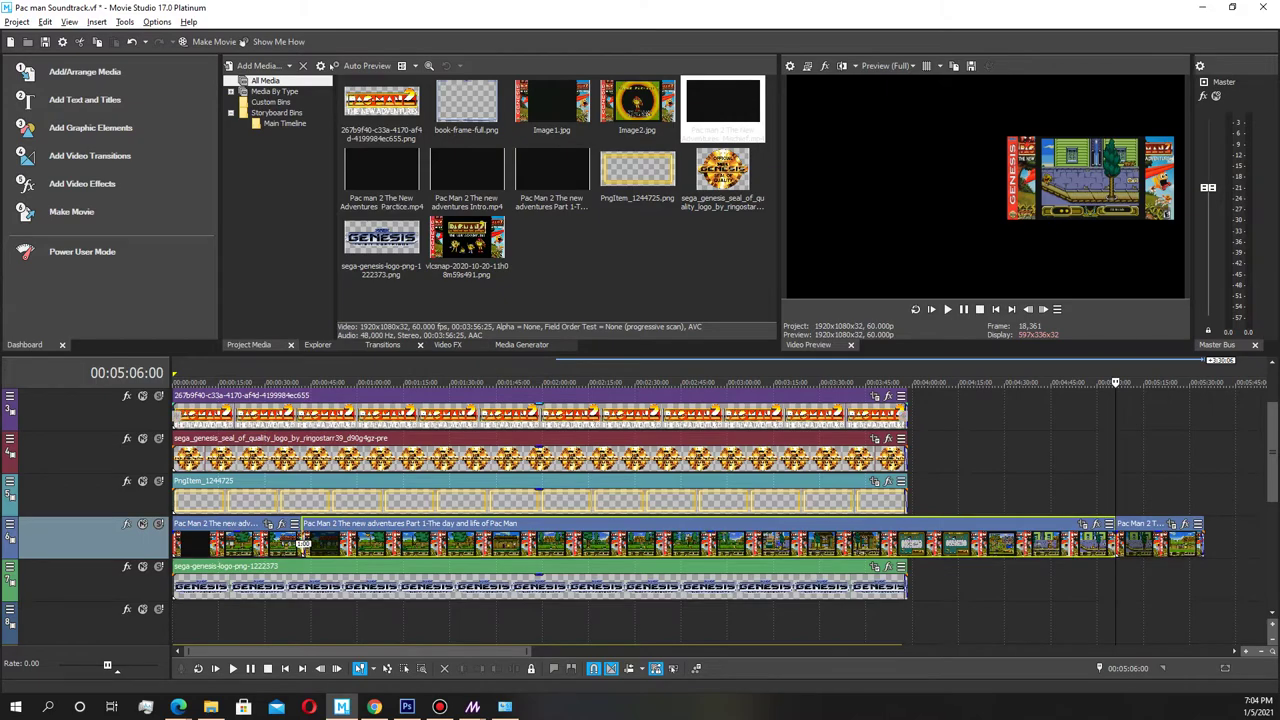
Split the gameplay clip at 00:01:51:11 and delete the section between there and the 00:05:06:00 cut
drag(376, 382, 427, 382)
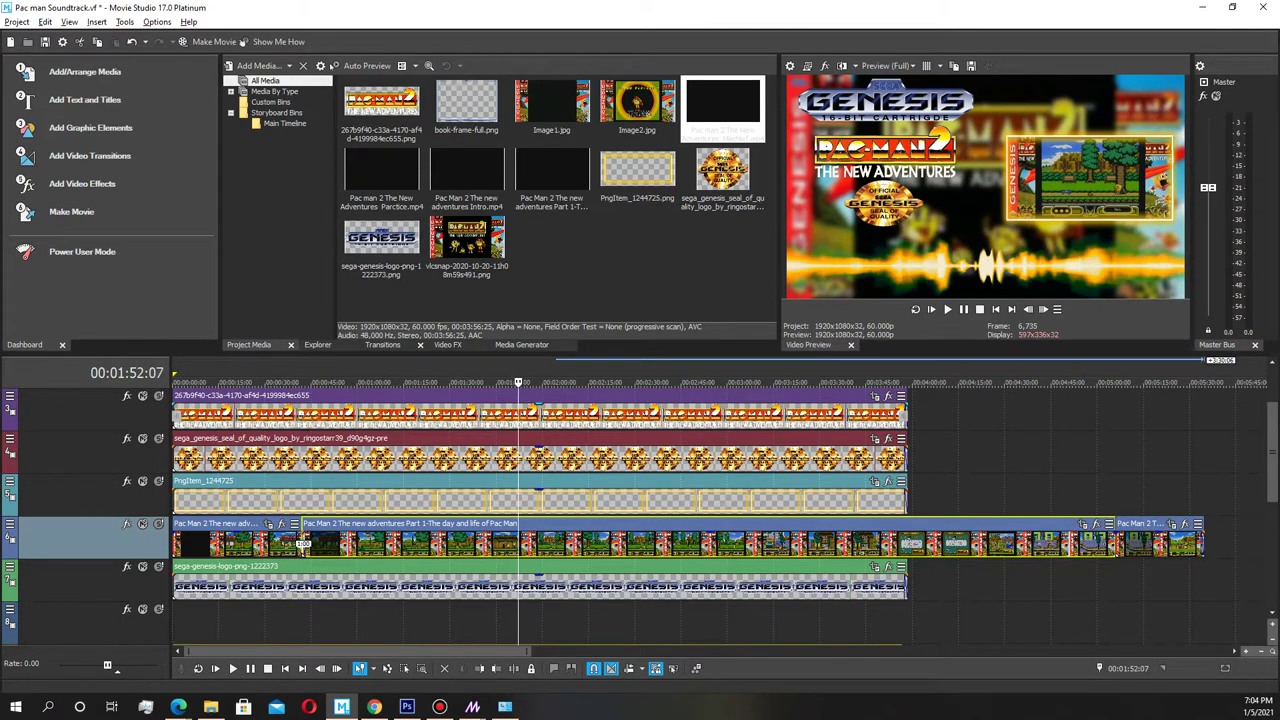
key(s)
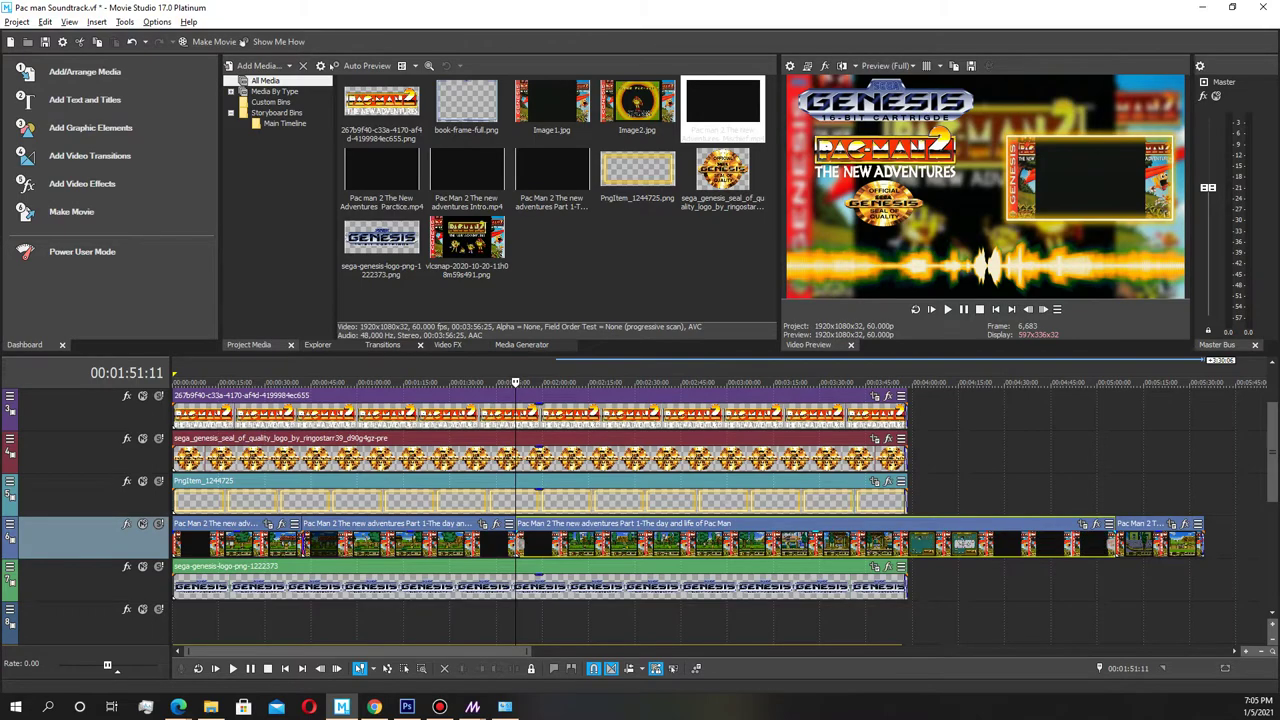
key(Delete)
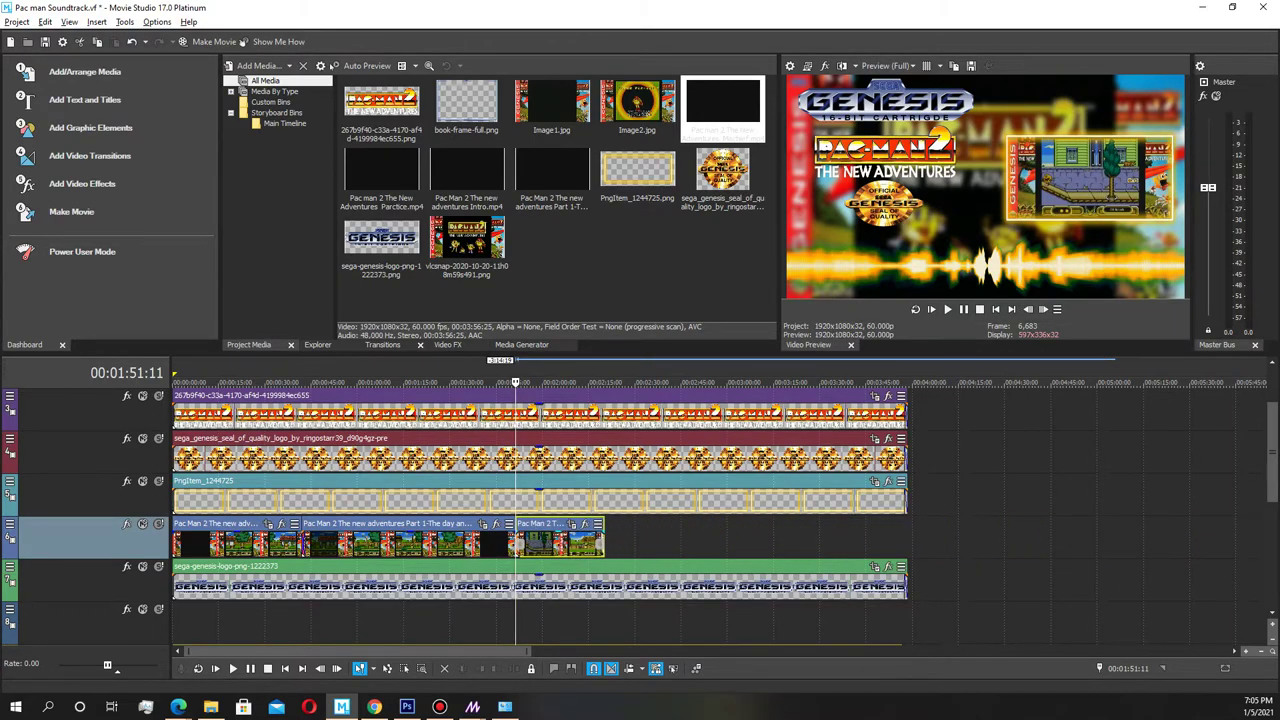
Overlap the last gameplay clip with the one before it for a 1:00 crossfade and play the transition
scroll(719, 500, up, 3)
drag(972, 537, 962, 538)
key(space)
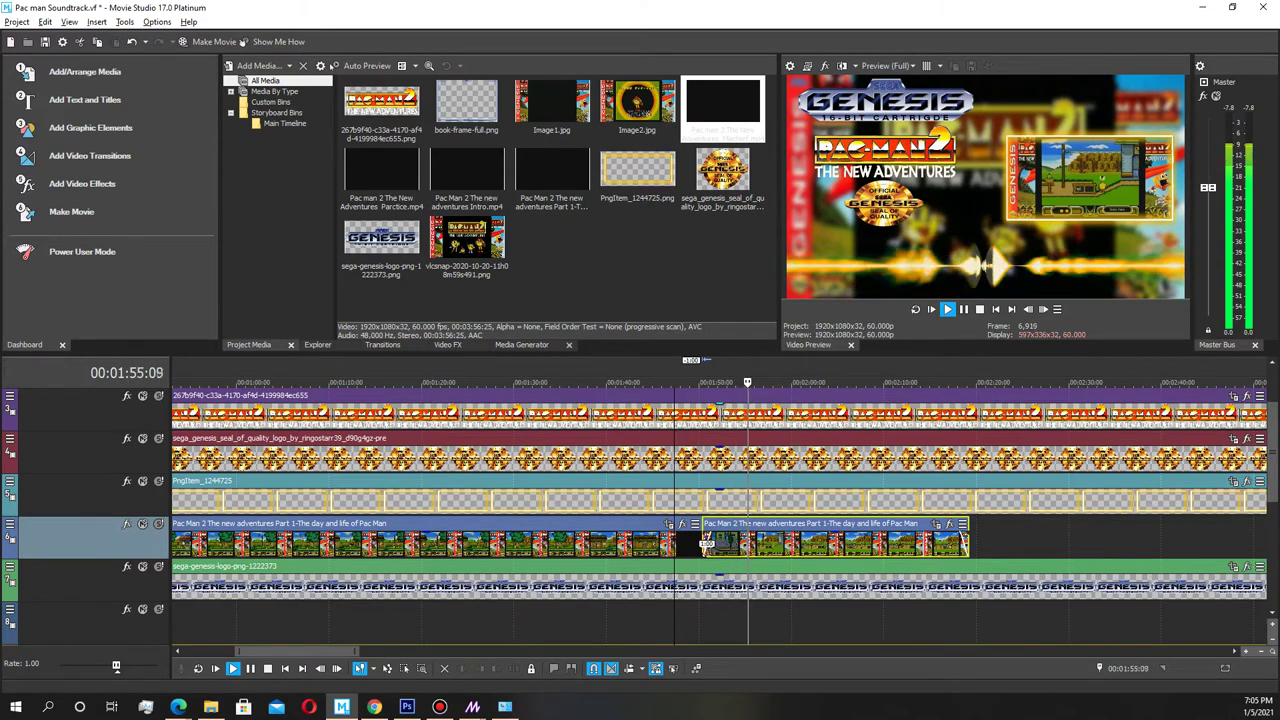
click(963, 309)
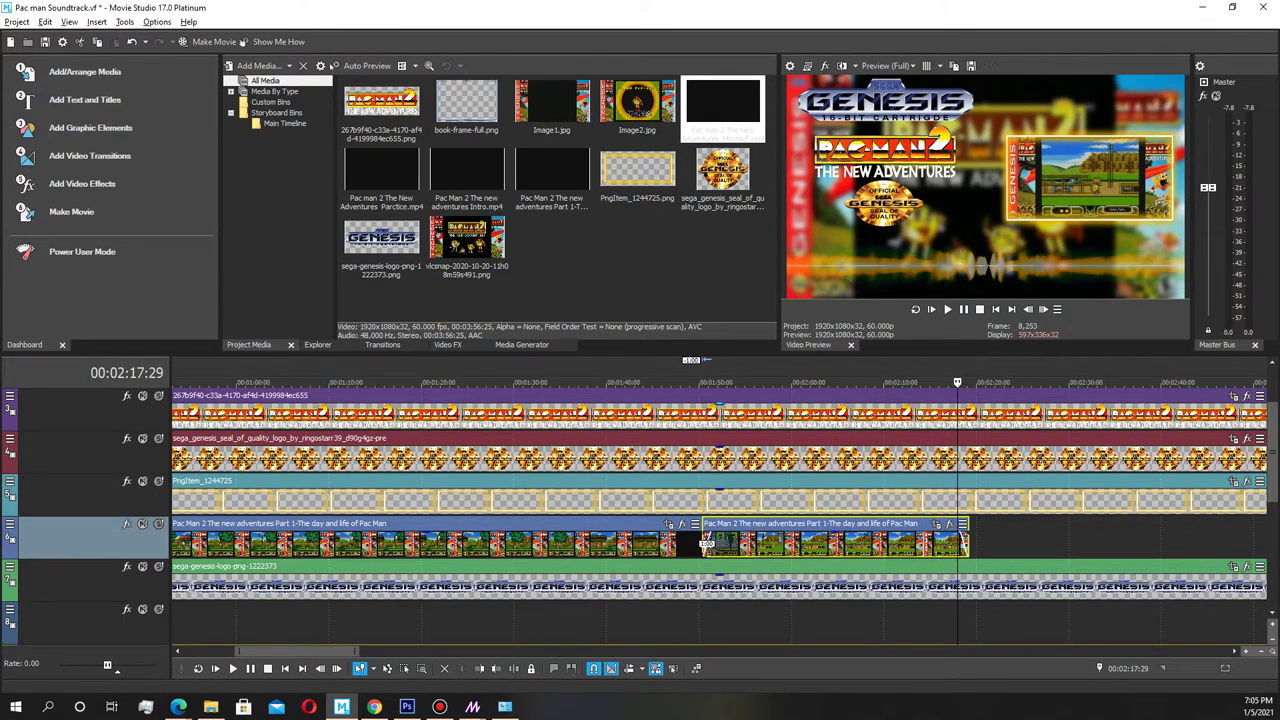
Extend the end of the last gameplay clip to about 3:14 and check the footage near its end
scroll(719, 510, down, 2)
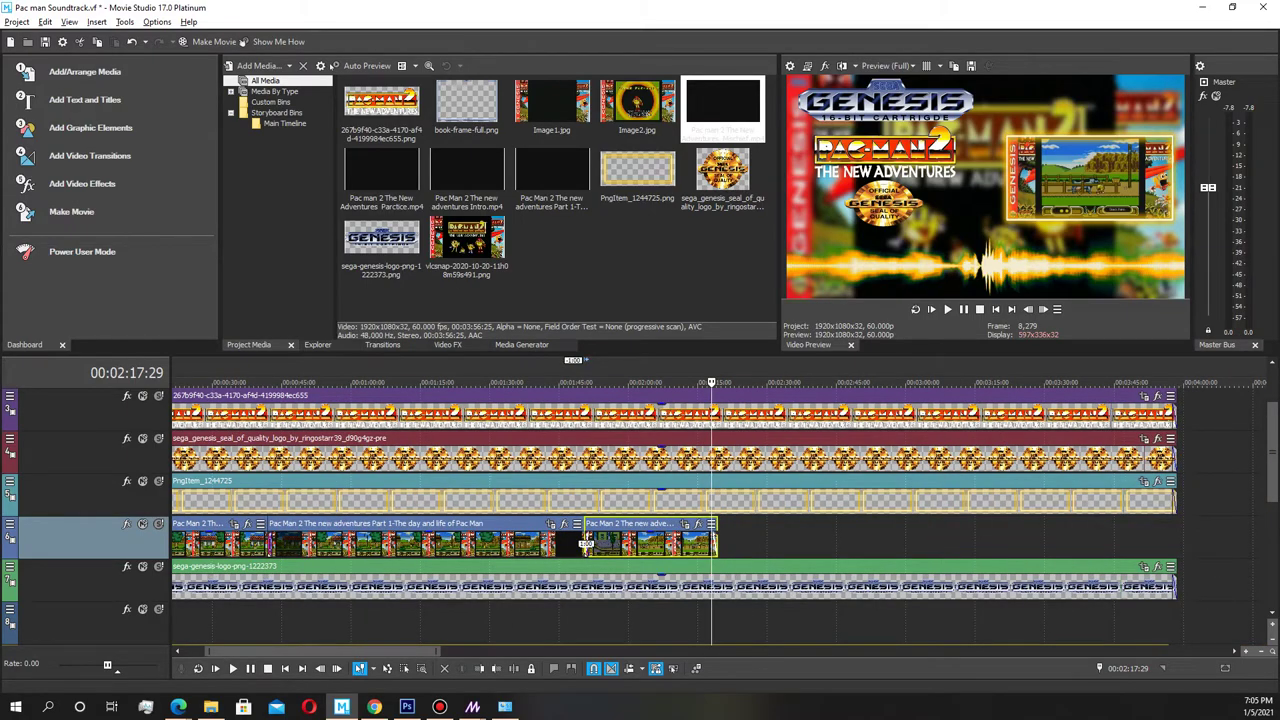
drag(715, 543, 972, 543)
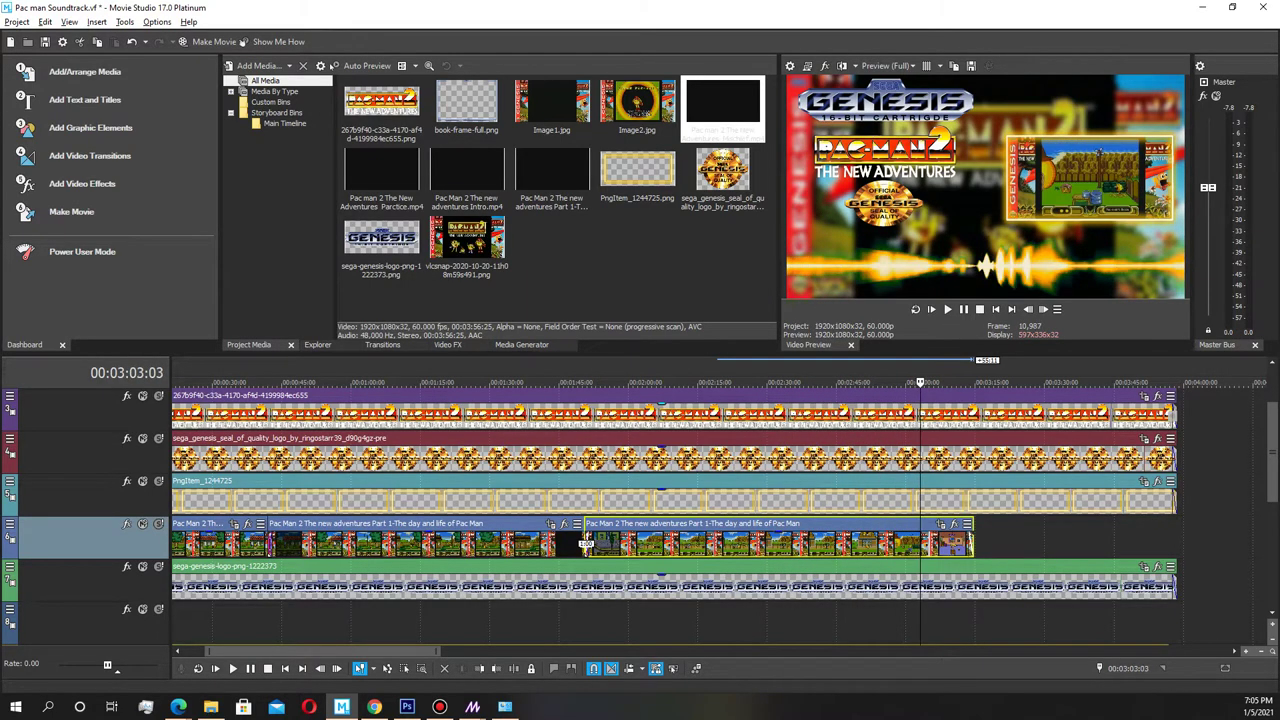
key(Return)
scroll(711, 510, up, 1)
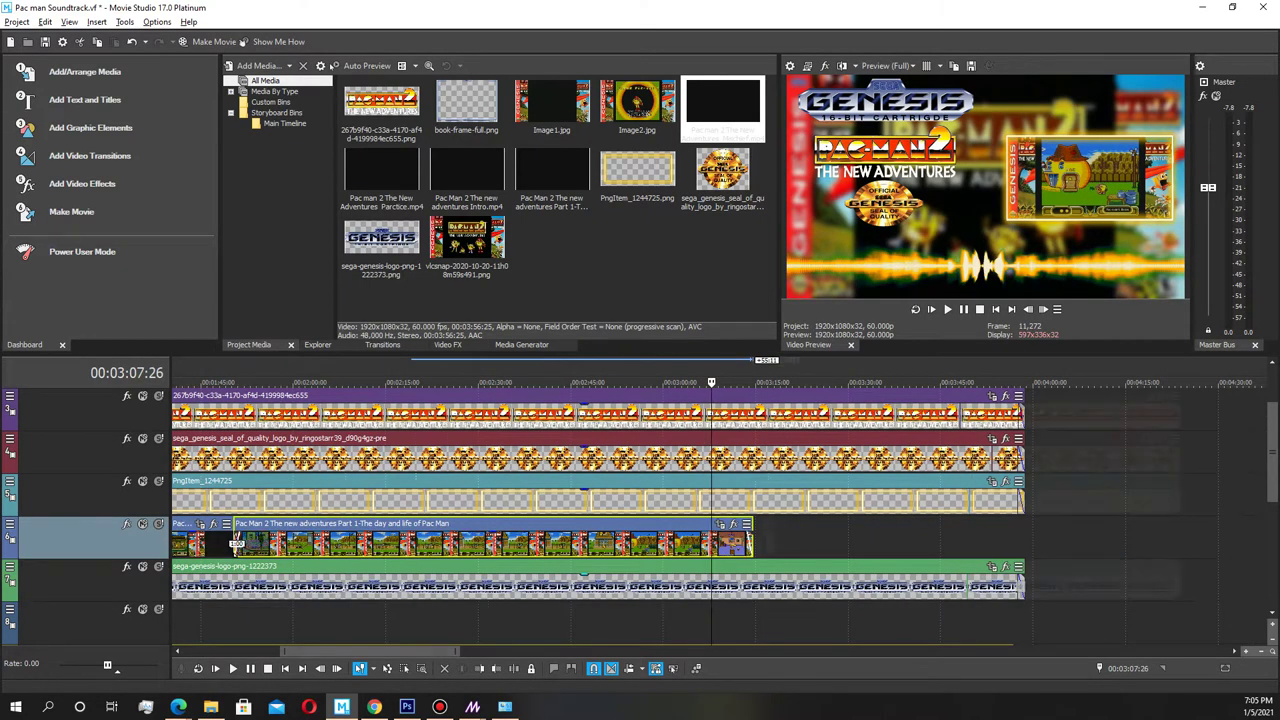
key(Up)
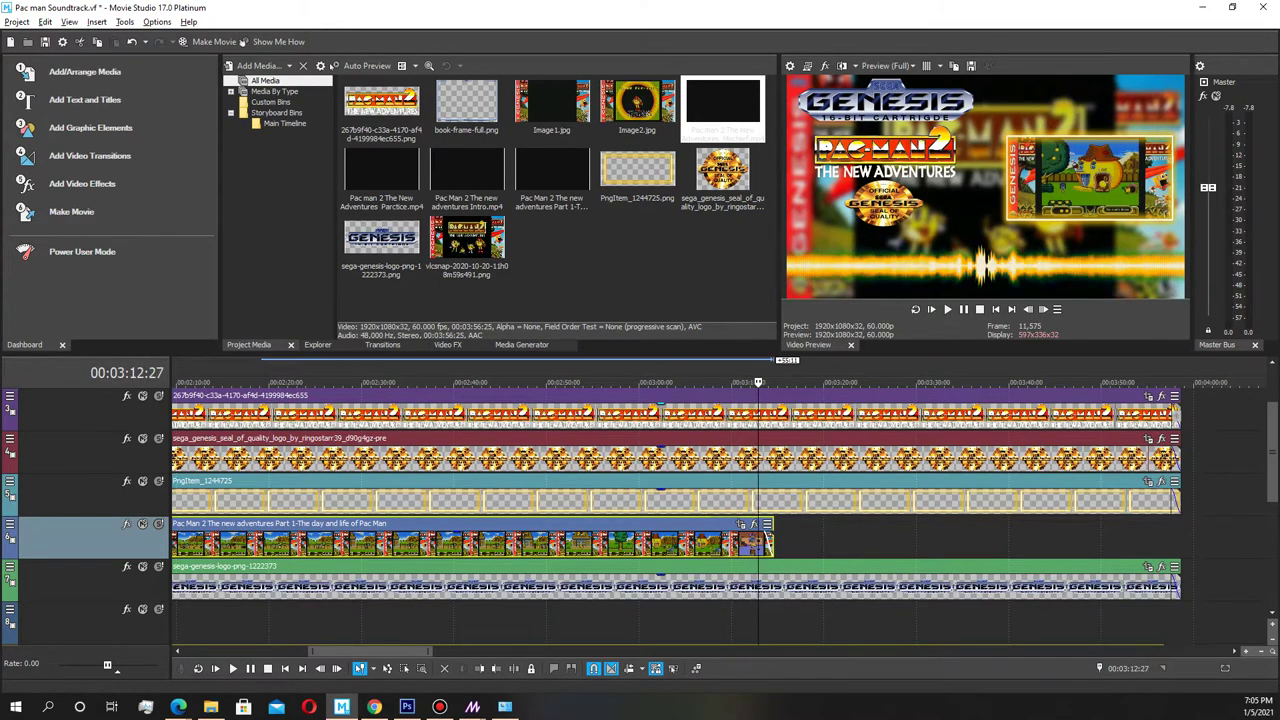
Place the playback cursor at 00:03:13:08 and fade out the end of the last gameplay clip
key(Left)
key(Left)
key(Left)
key(Left)
key(Left)
key(Left)
key(Left)
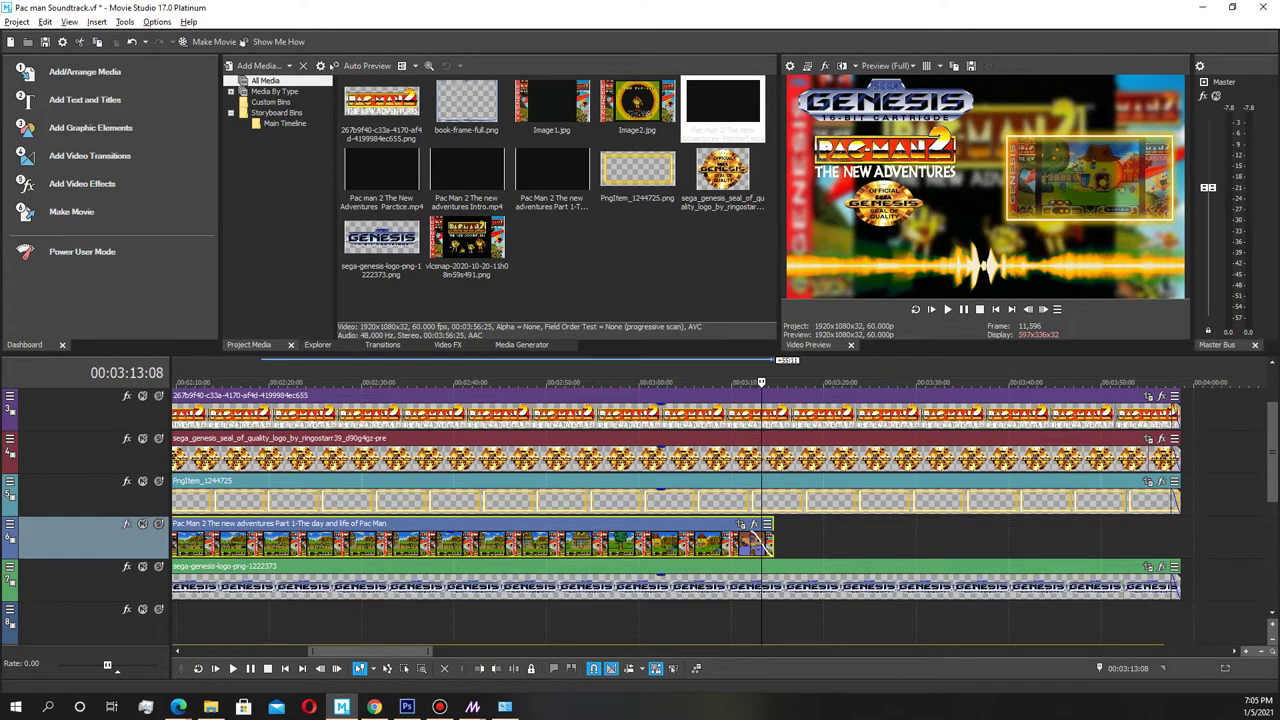
Trim the Mischief waveform and audio to about 3:16, fading out the waveform over 2:05 and the audio over 4:01
scroll(763, 545, down, 2)
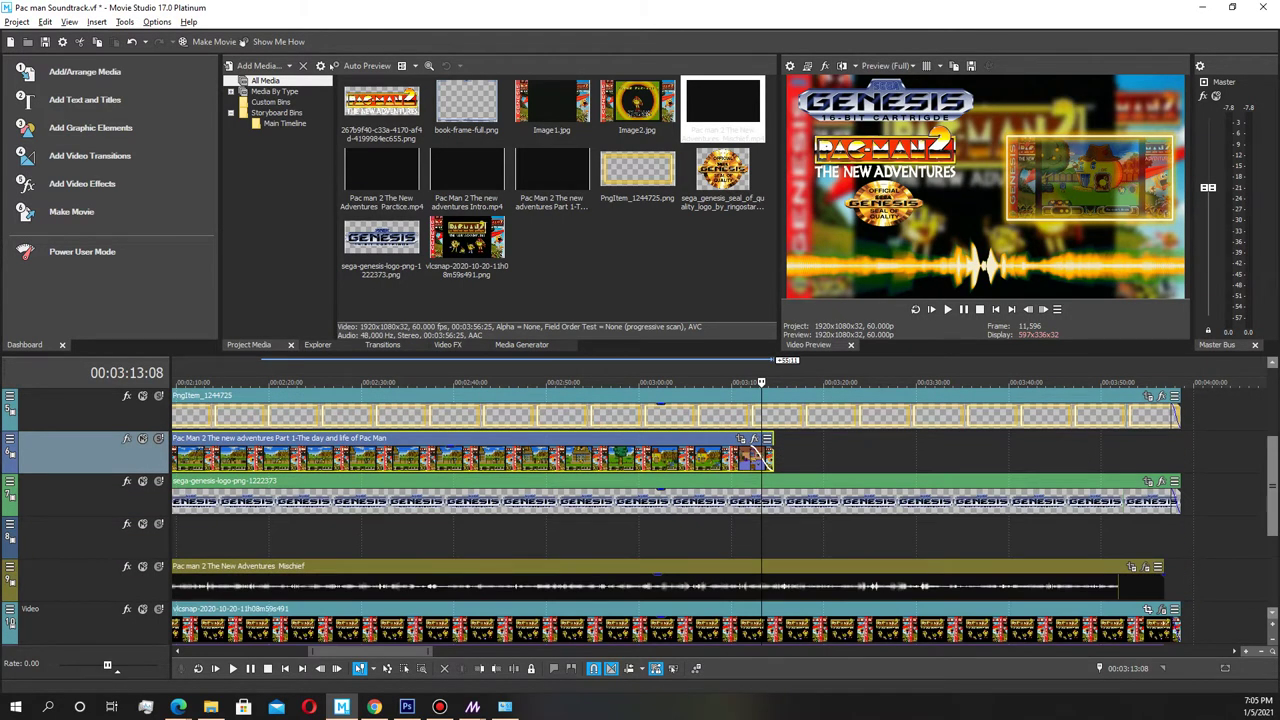
scroll(763, 545, down, 1)
drag(1161, 625, 786, 625)
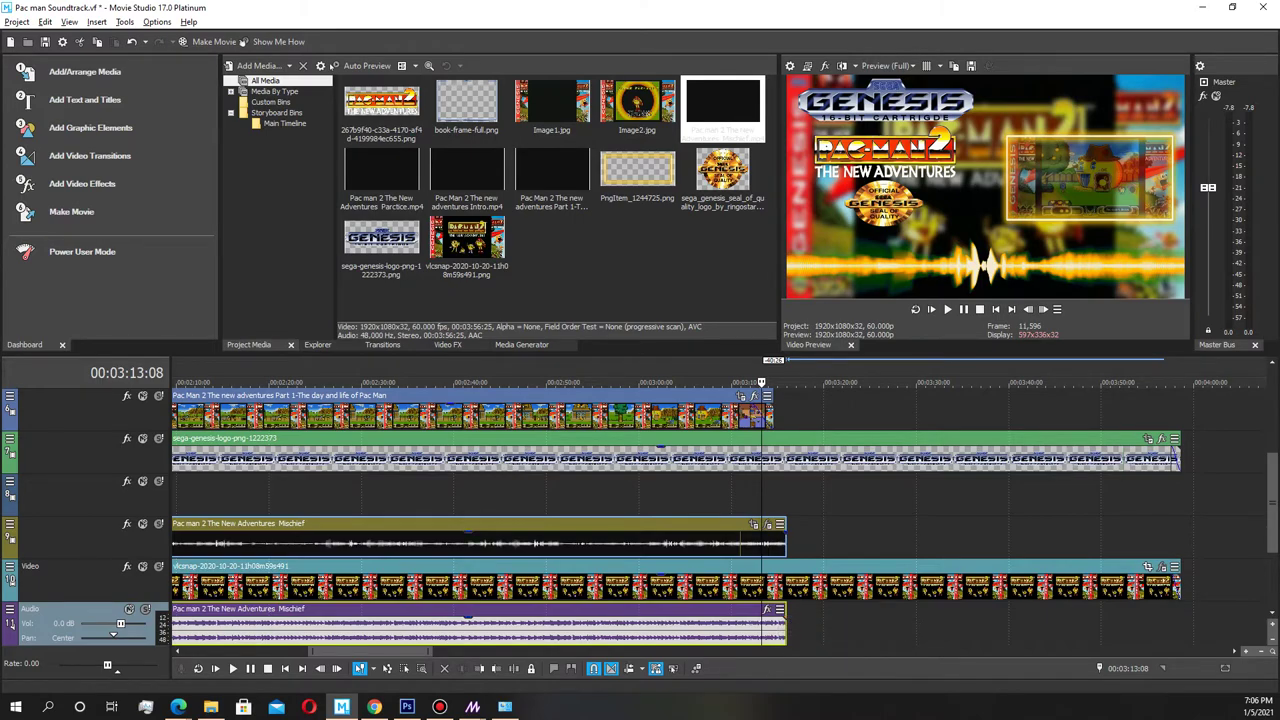
click(781, 542)
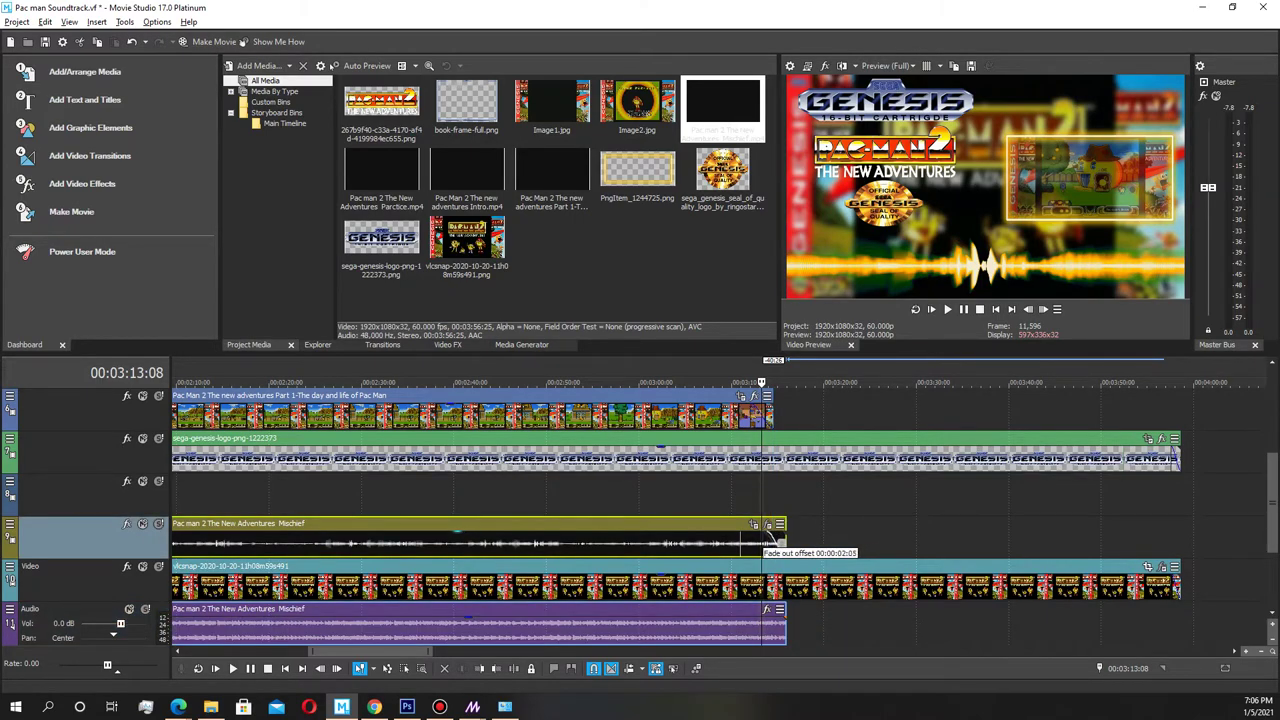
drag(784, 617, 762, 616)
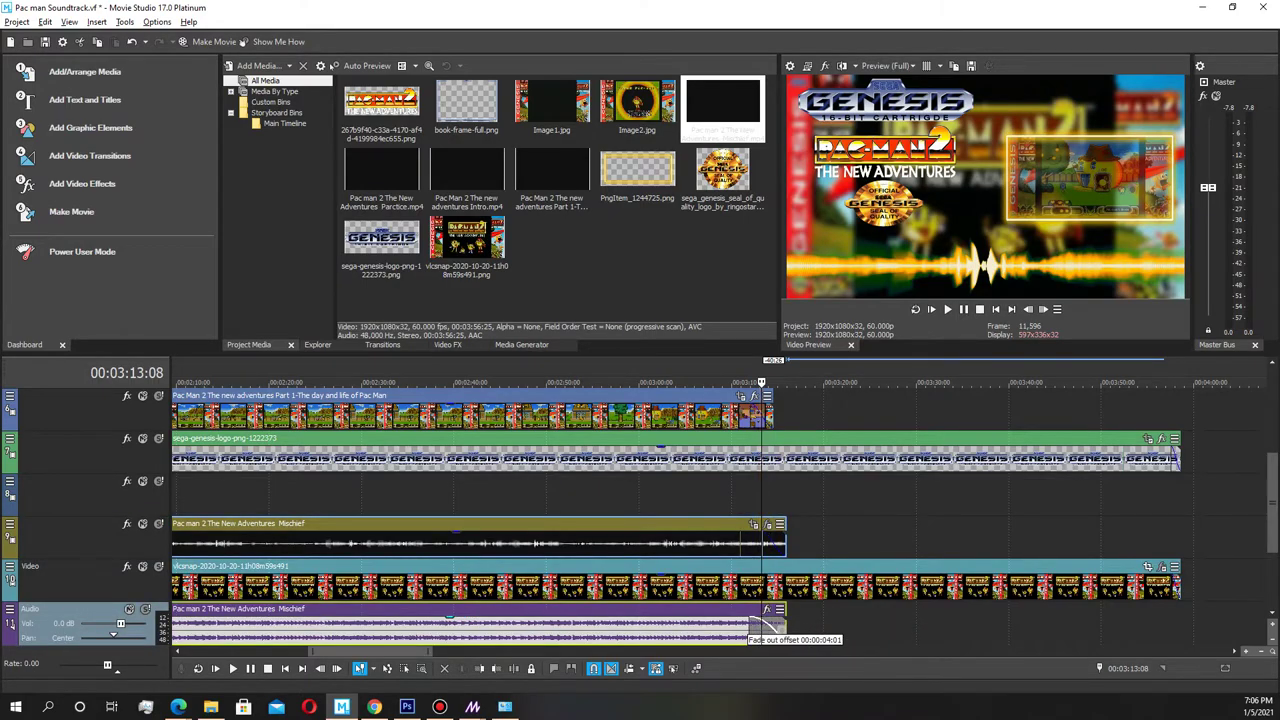
Trim the Genesis logo and background image to the gameplay clip's end at about 3:14, and fade out the background
drag(1180, 585, 784, 584)
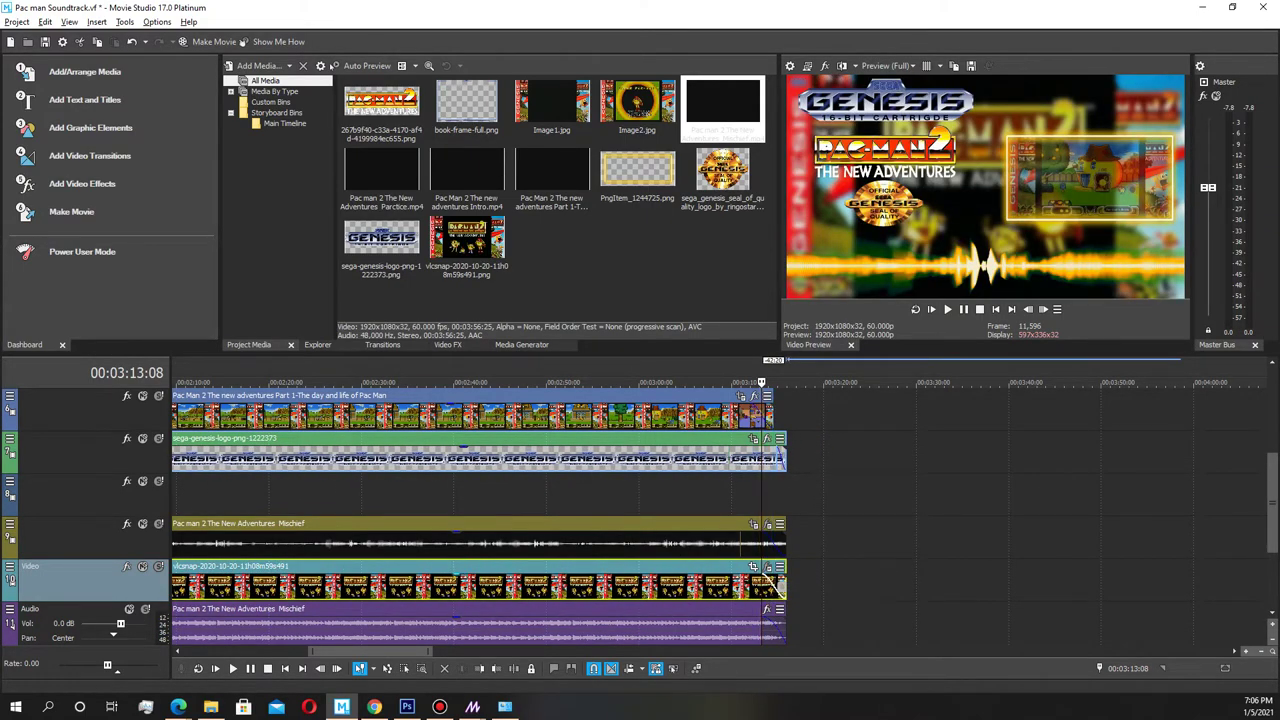
drag(779, 583, 772, 586)
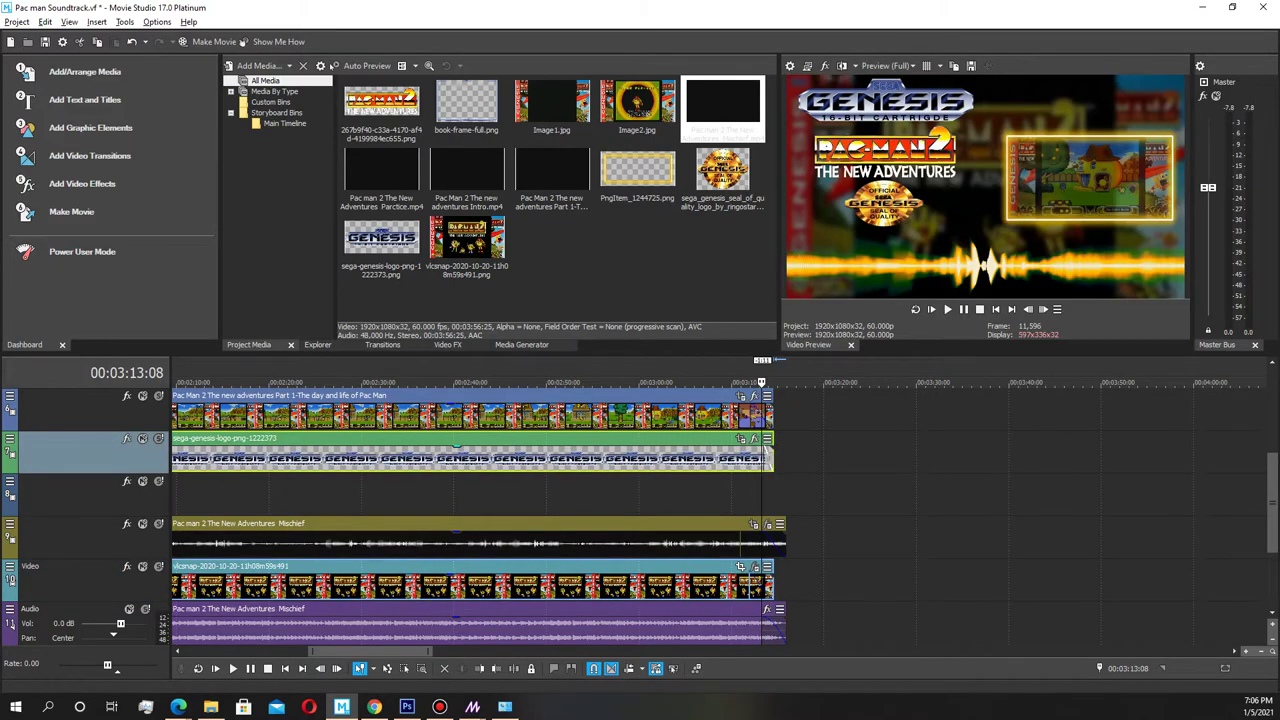
click(725, 585)
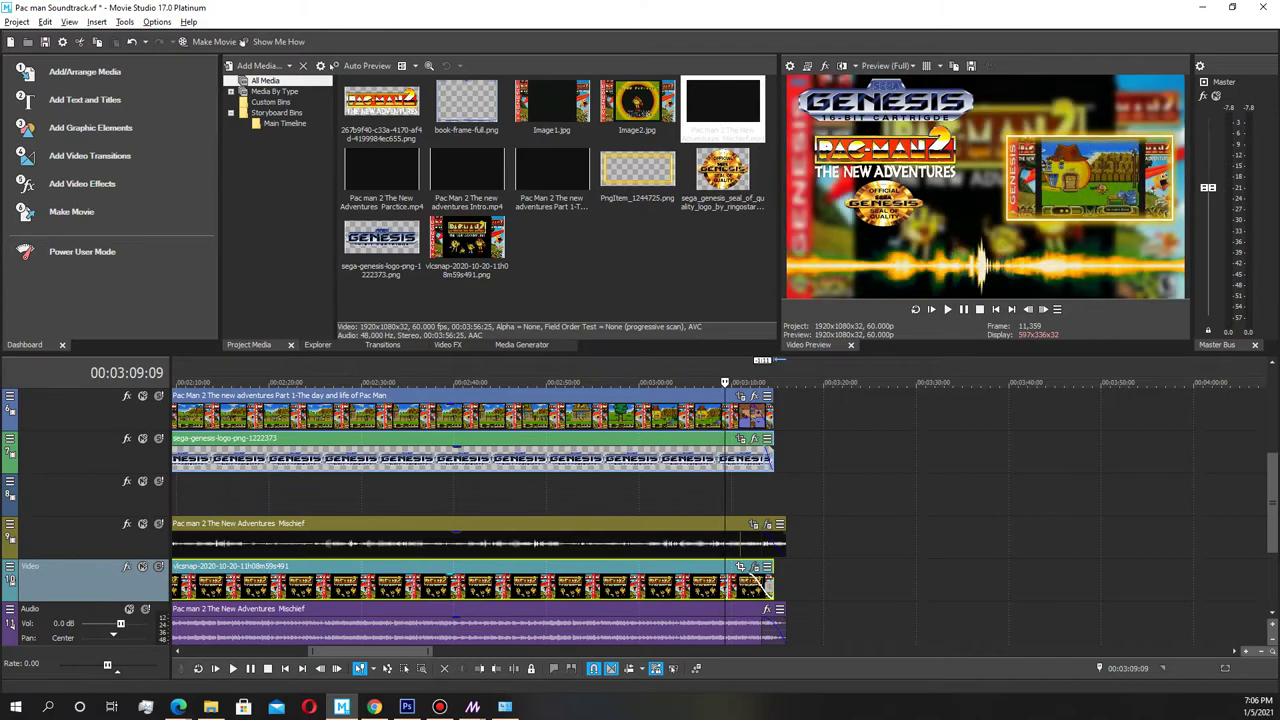
Extend the background image to the end of the Mischief waveform and audio at about 3:16
drag(768, 588, 786, 588)
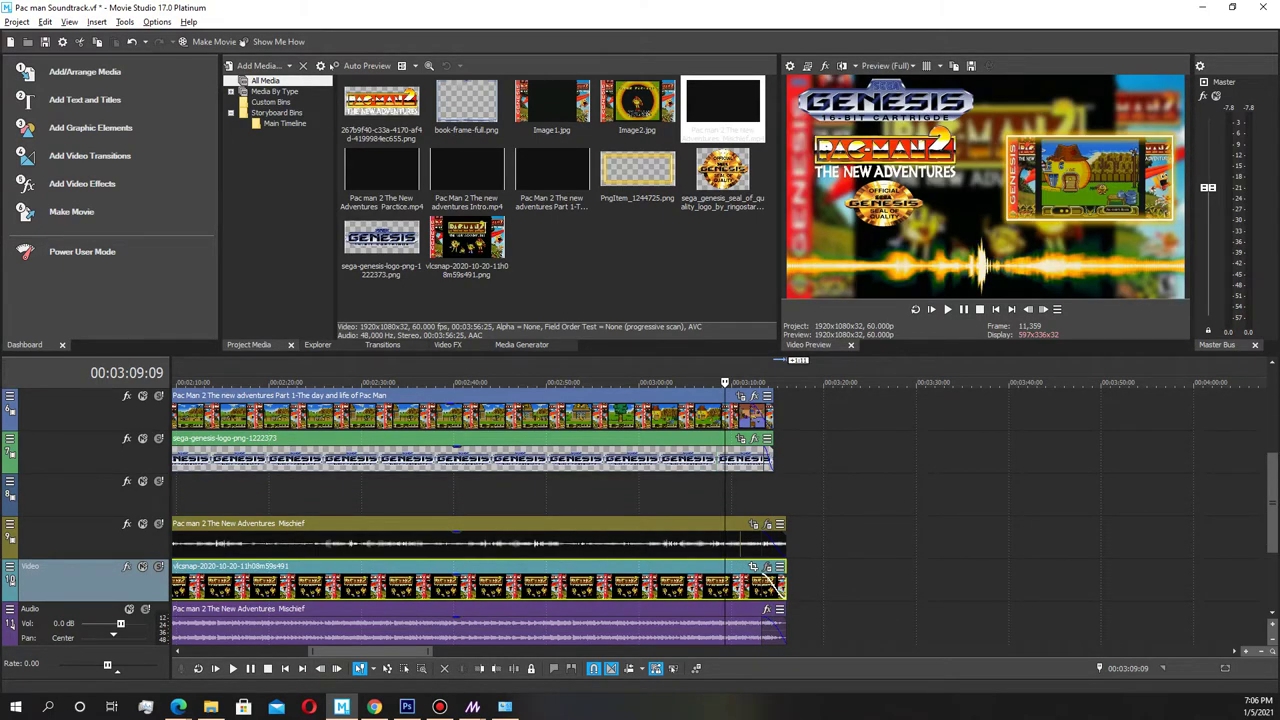
scroll(779, 590, up, 5)
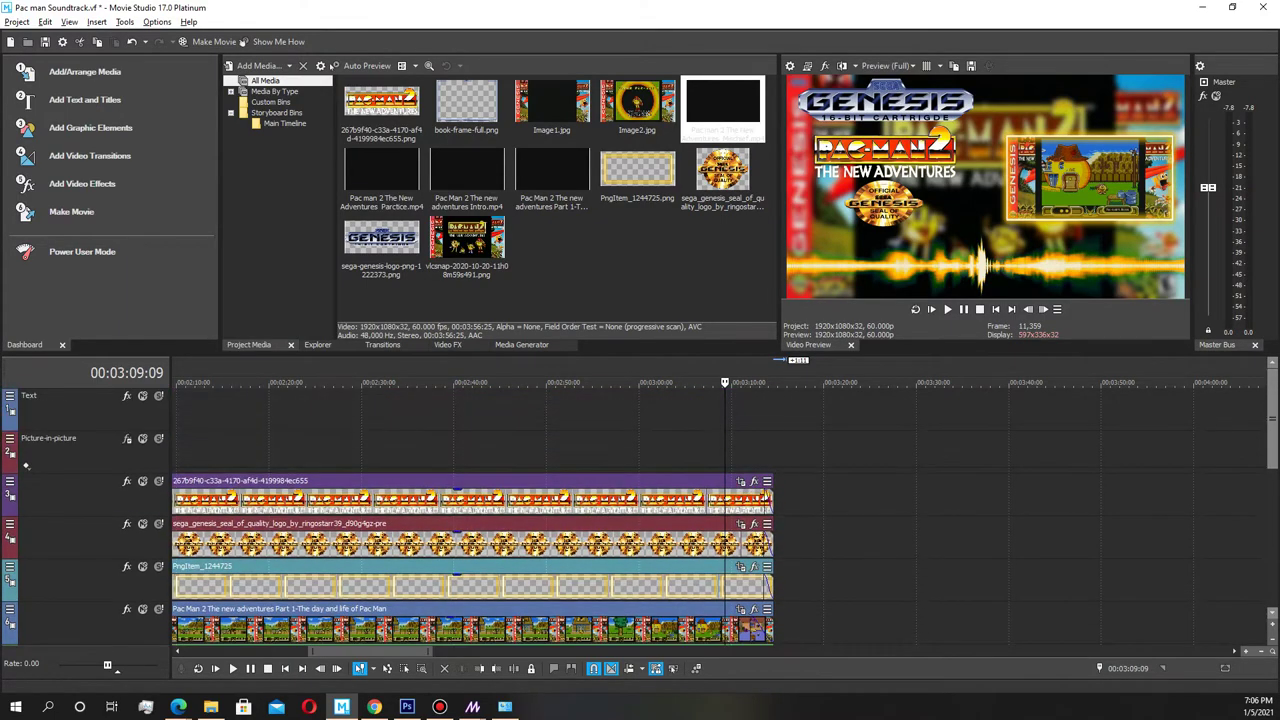
scroll(772, 588, down, 3)
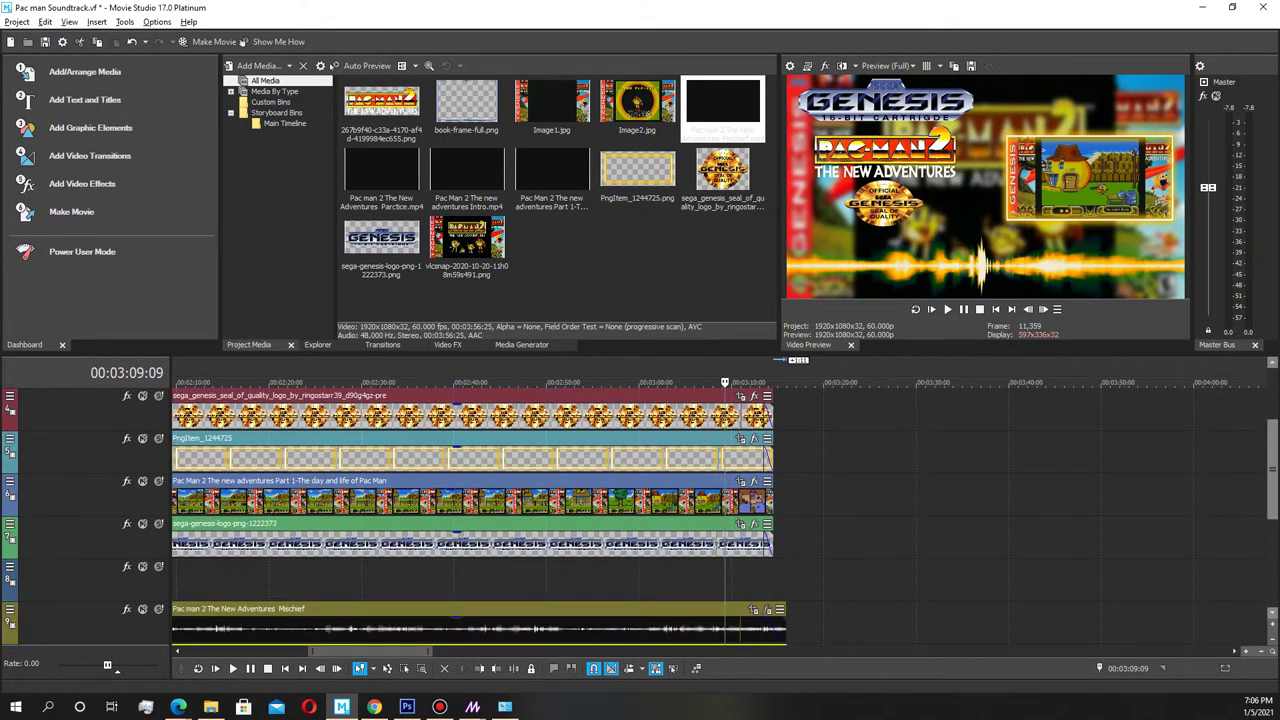
Show more of the timeline and open the Color Corrector settings of the Mischief waveform clip
drag(428, 651, 540, 651)
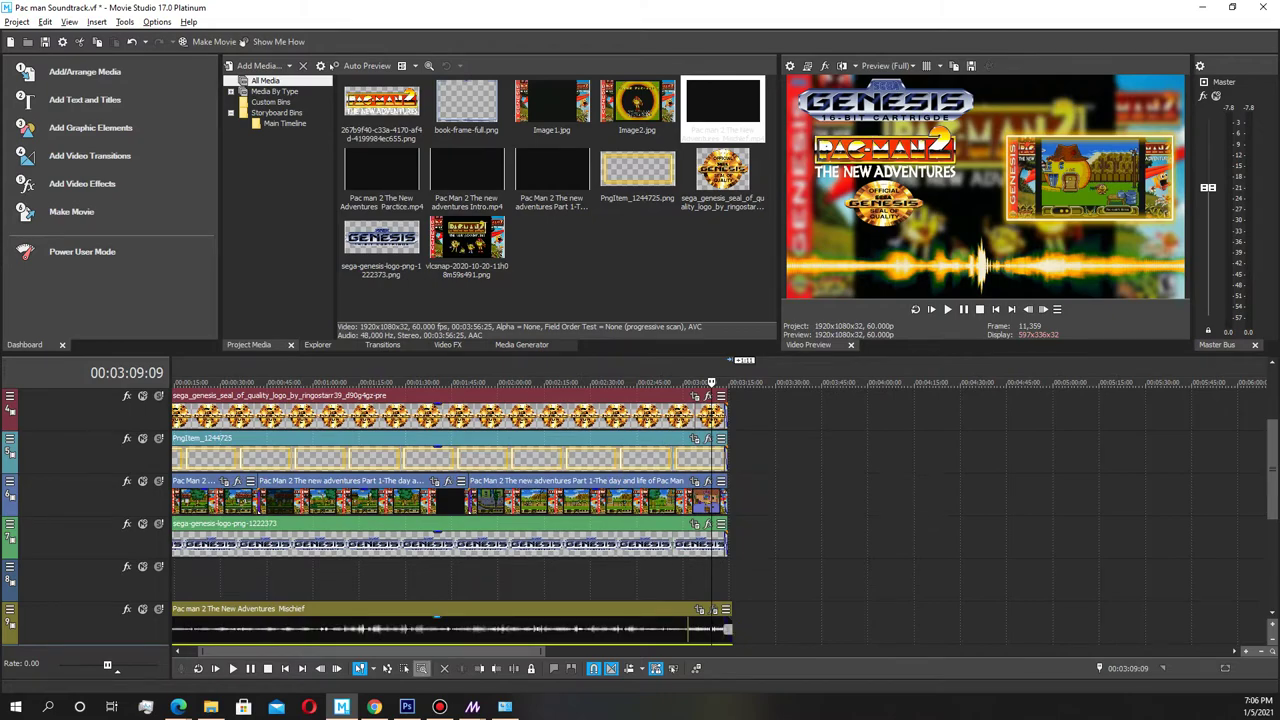
click(576, 617)
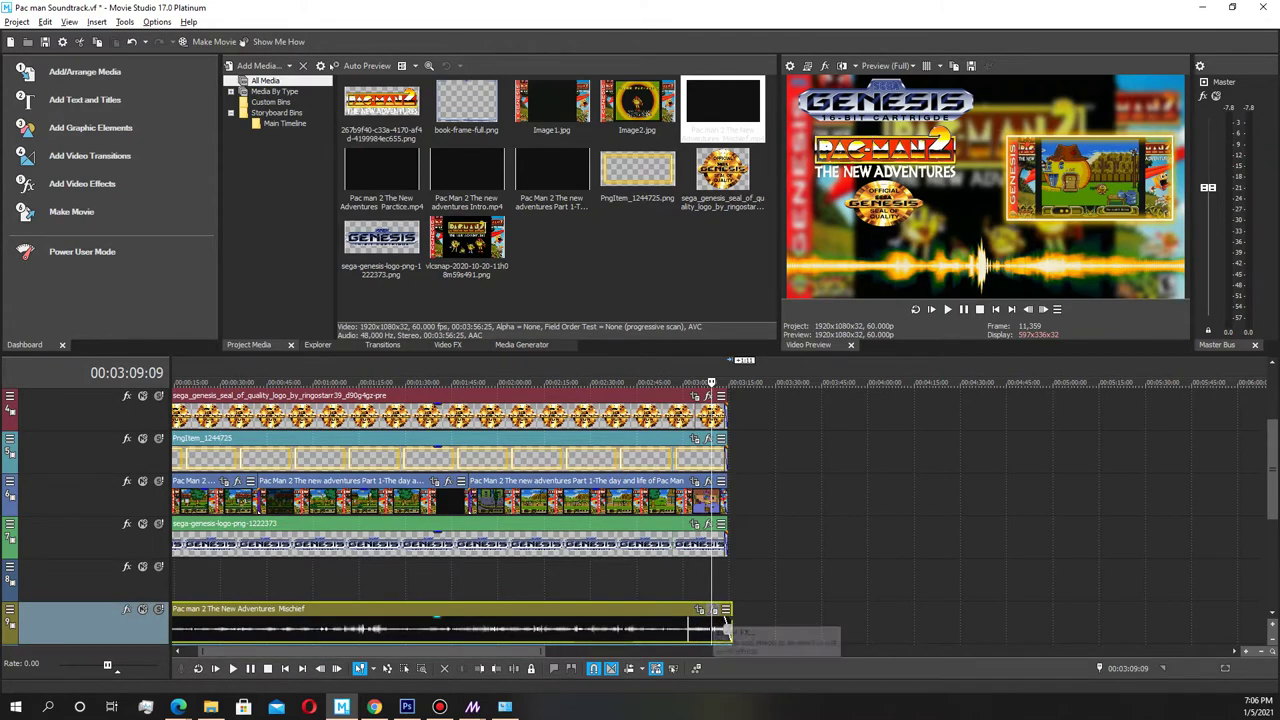
click(714, 609)
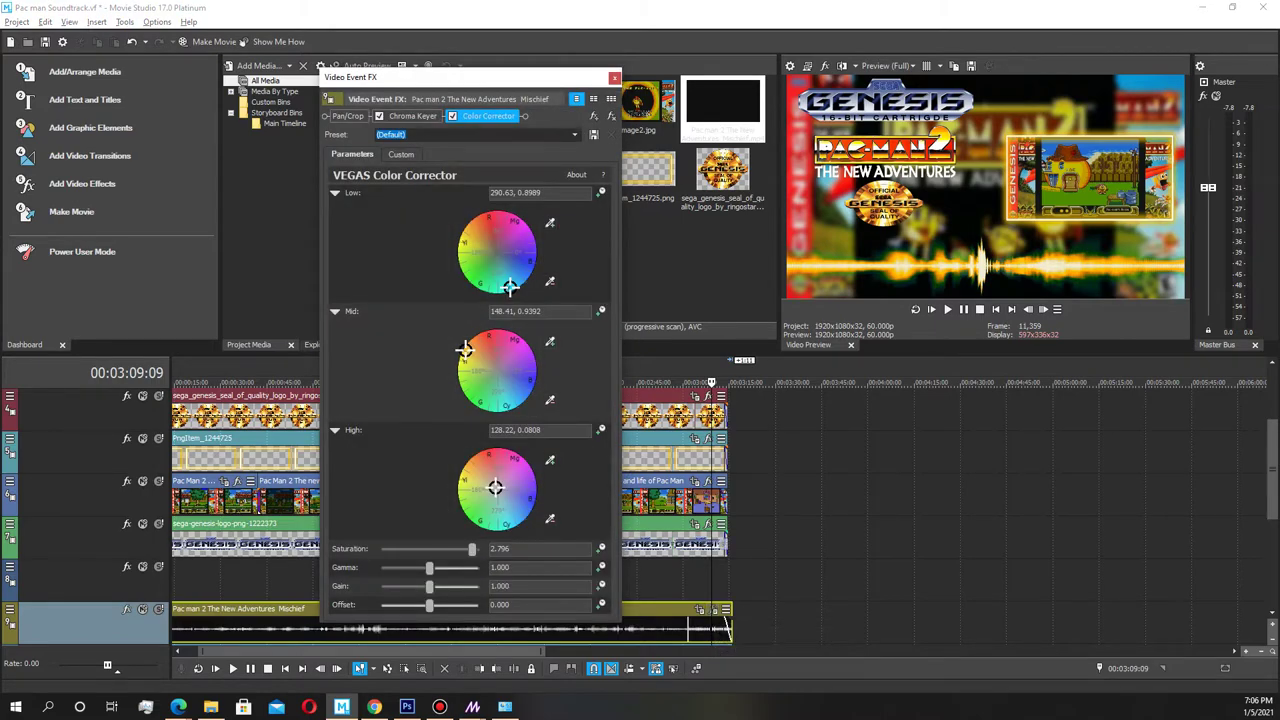
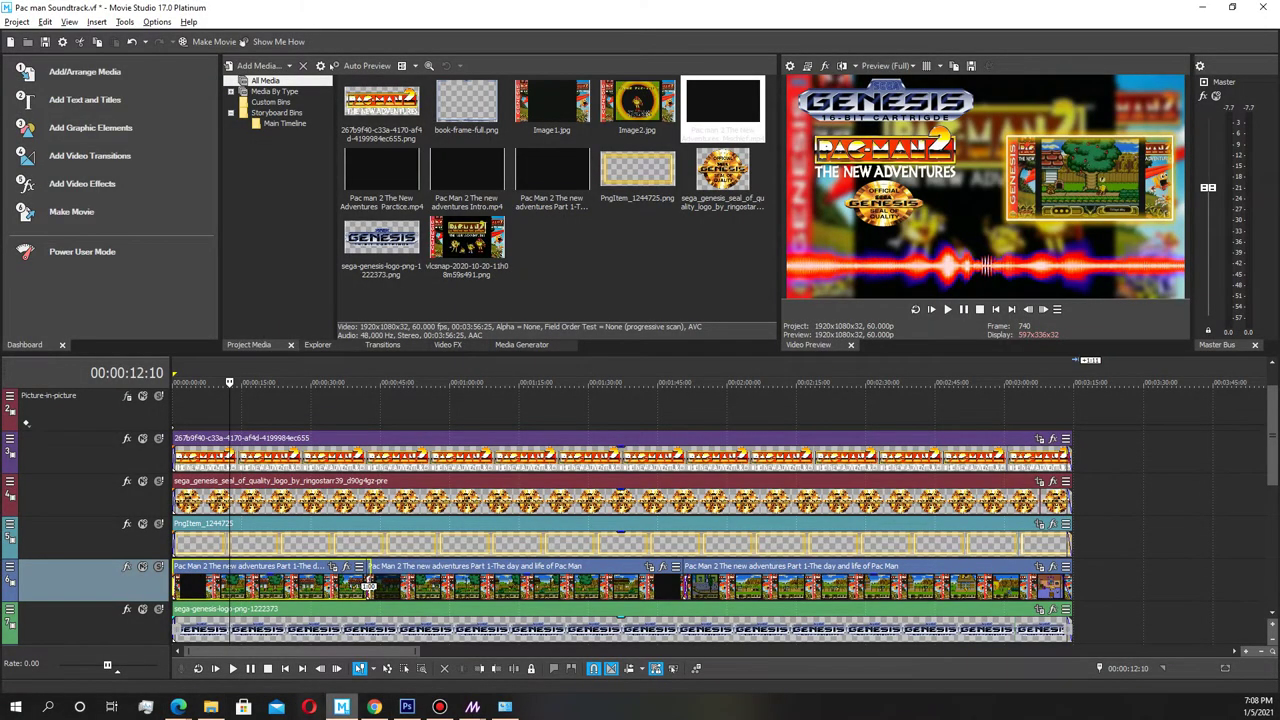
Switch to YouTube in Edge, return to the Pac-Man 2 search results and play the first VintaGamers Paradise soundtrack video
mouse_move(178, 707)
click(108, 640)
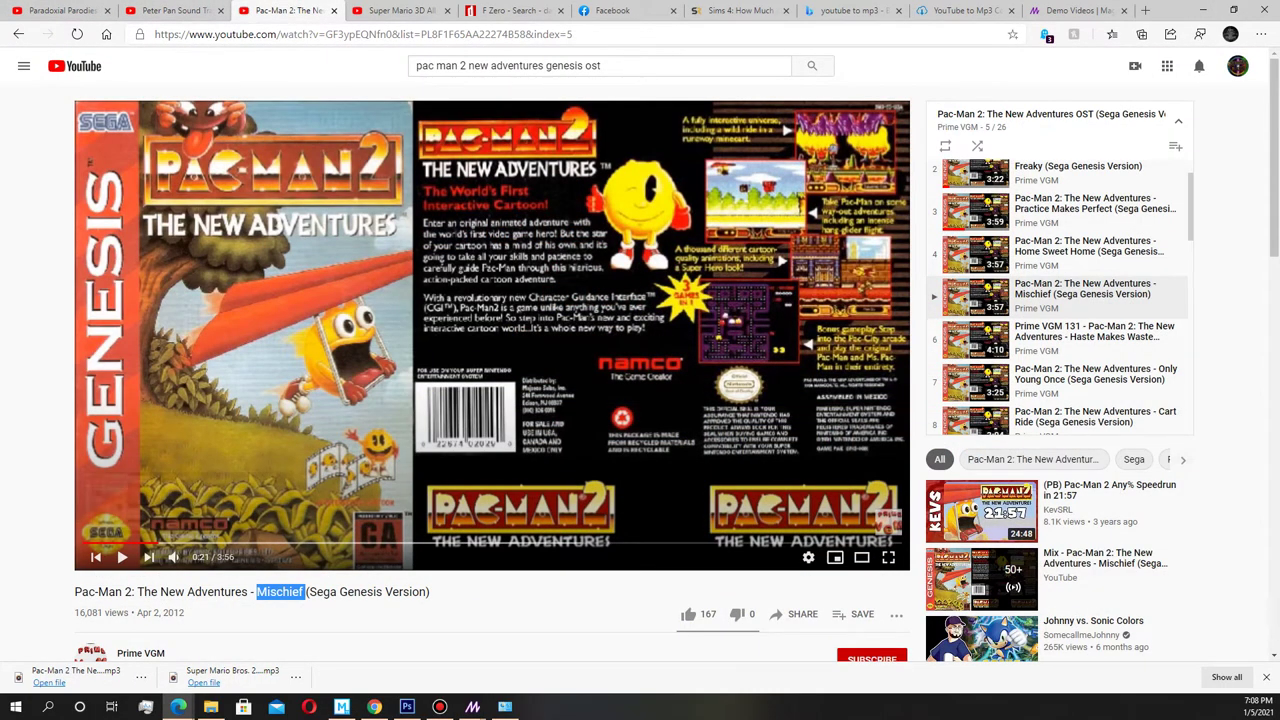
key(alt+Left)
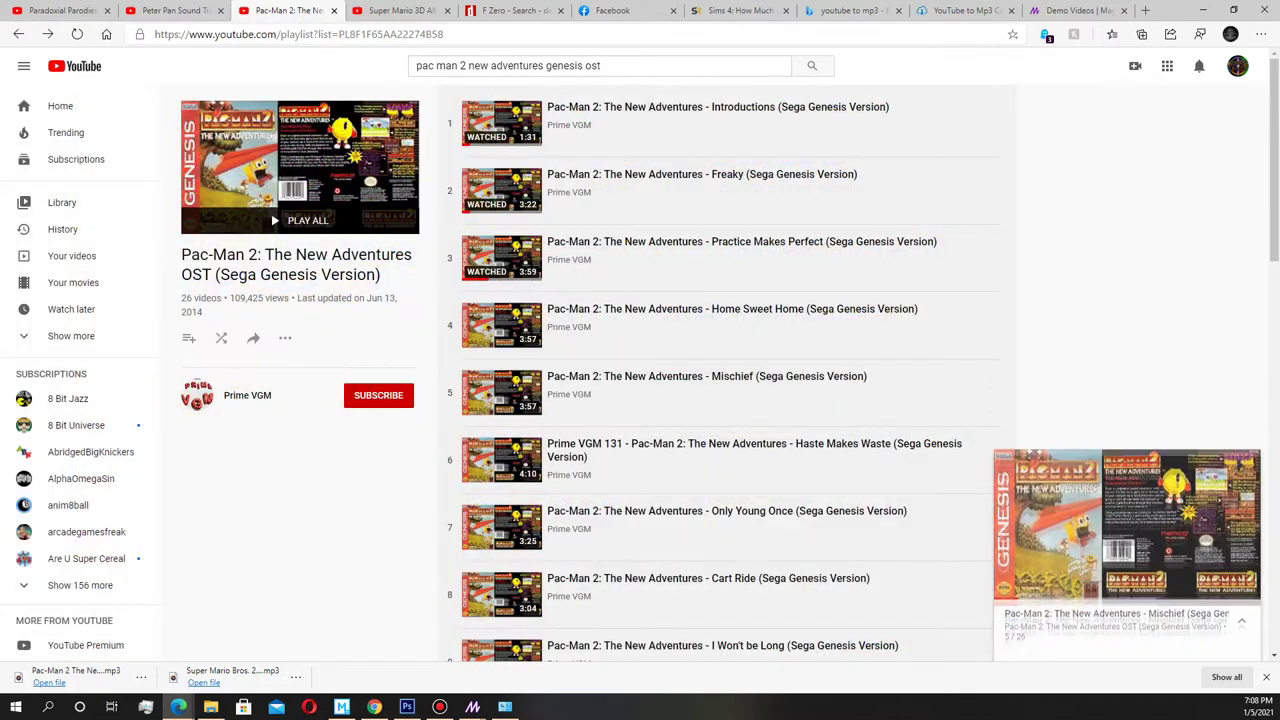
key(alt+Left)
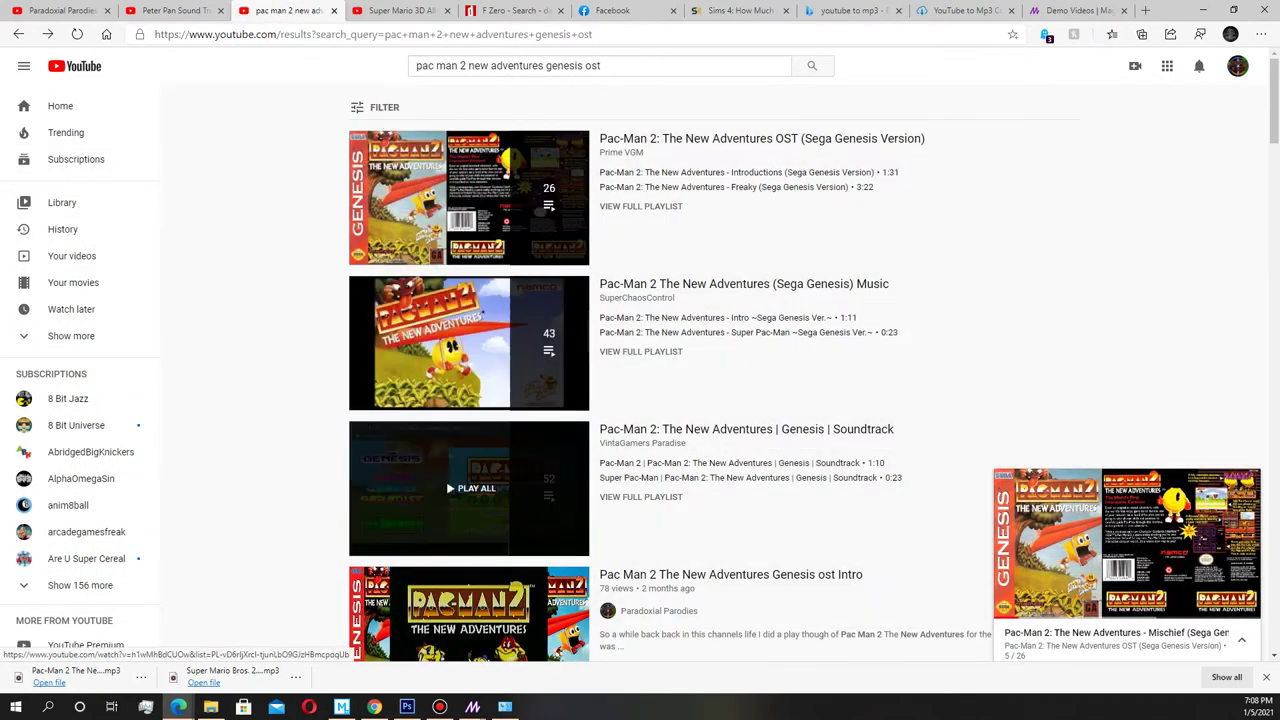
click(654, 462)
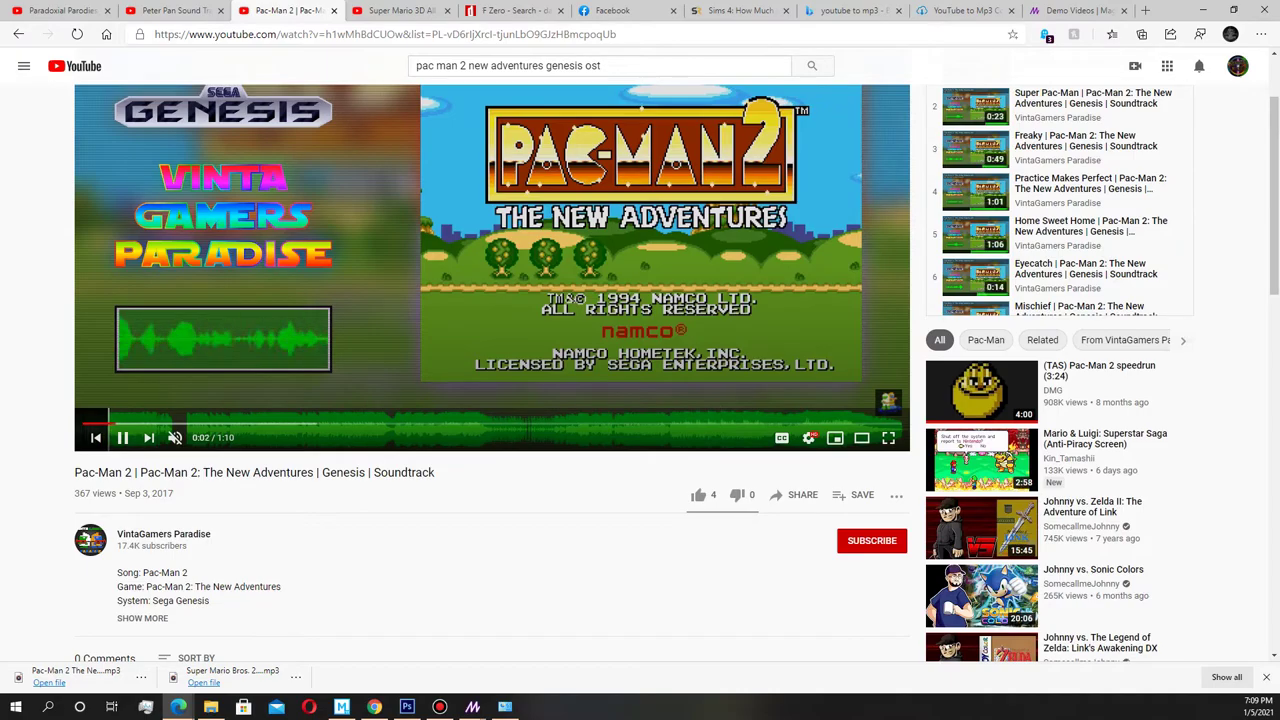
scroll(640, 360, up, 1)
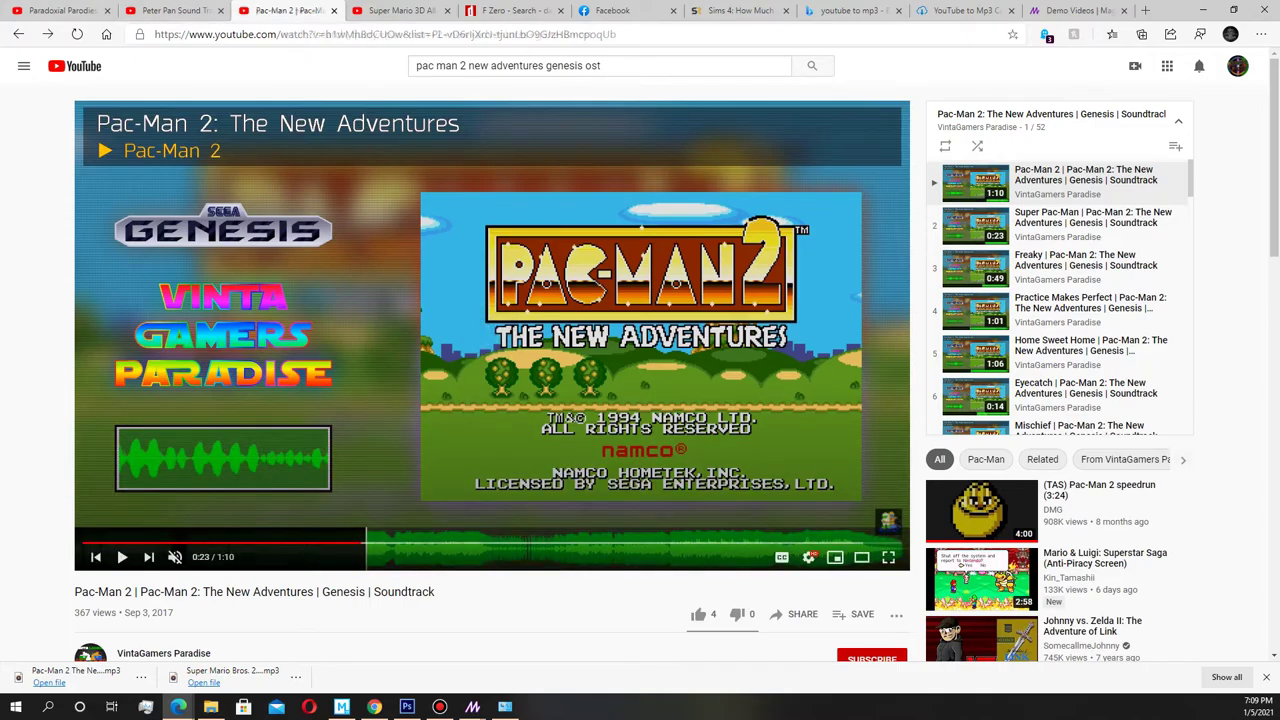
Return from the Peter Pan video to the channel's playlists, play the Skullgirls 2nd Encore Soundtrack playlist and skip ahead in its first video
key(ctrl+shift+Tab)
key(alt+Left)
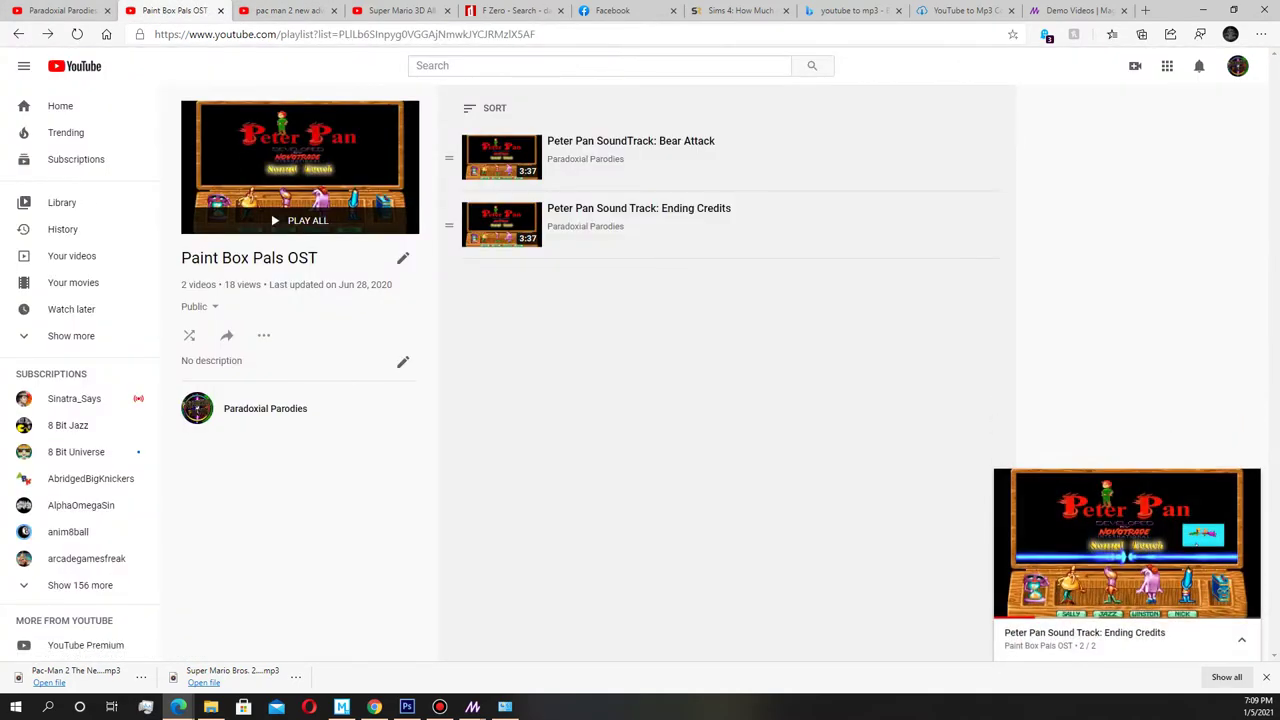
key(alt+Left)
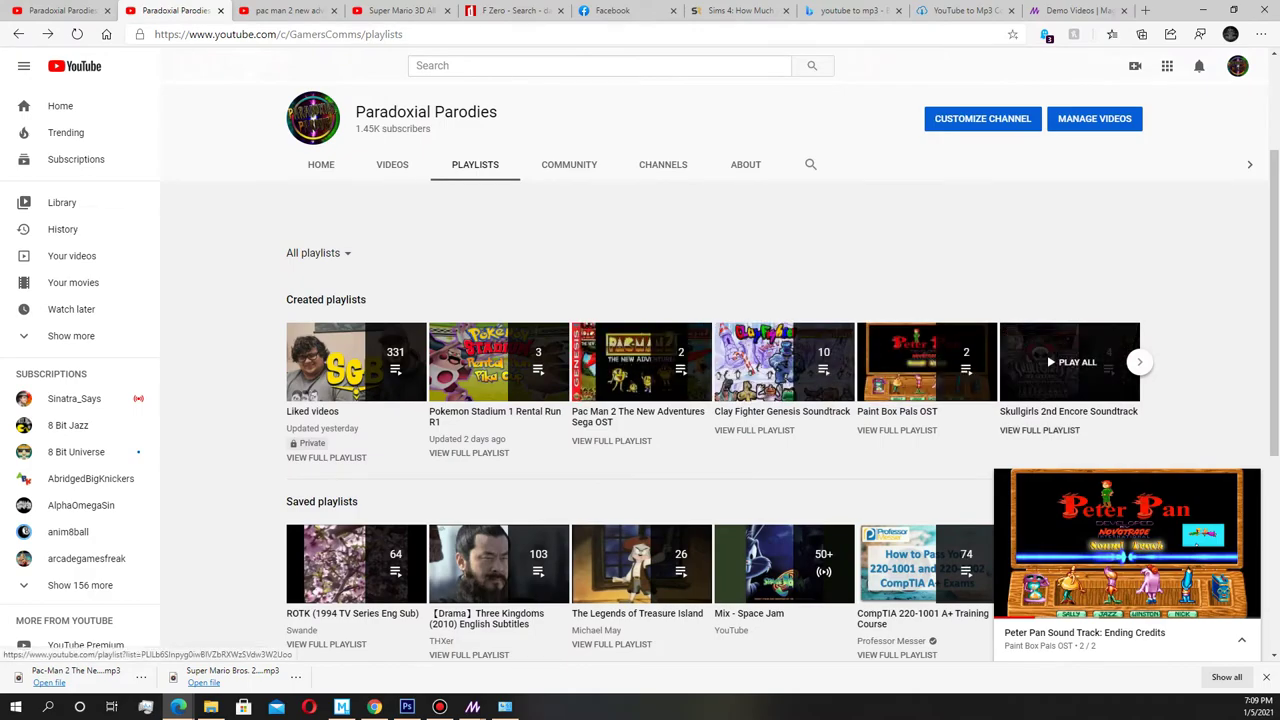
click(1069, 362)
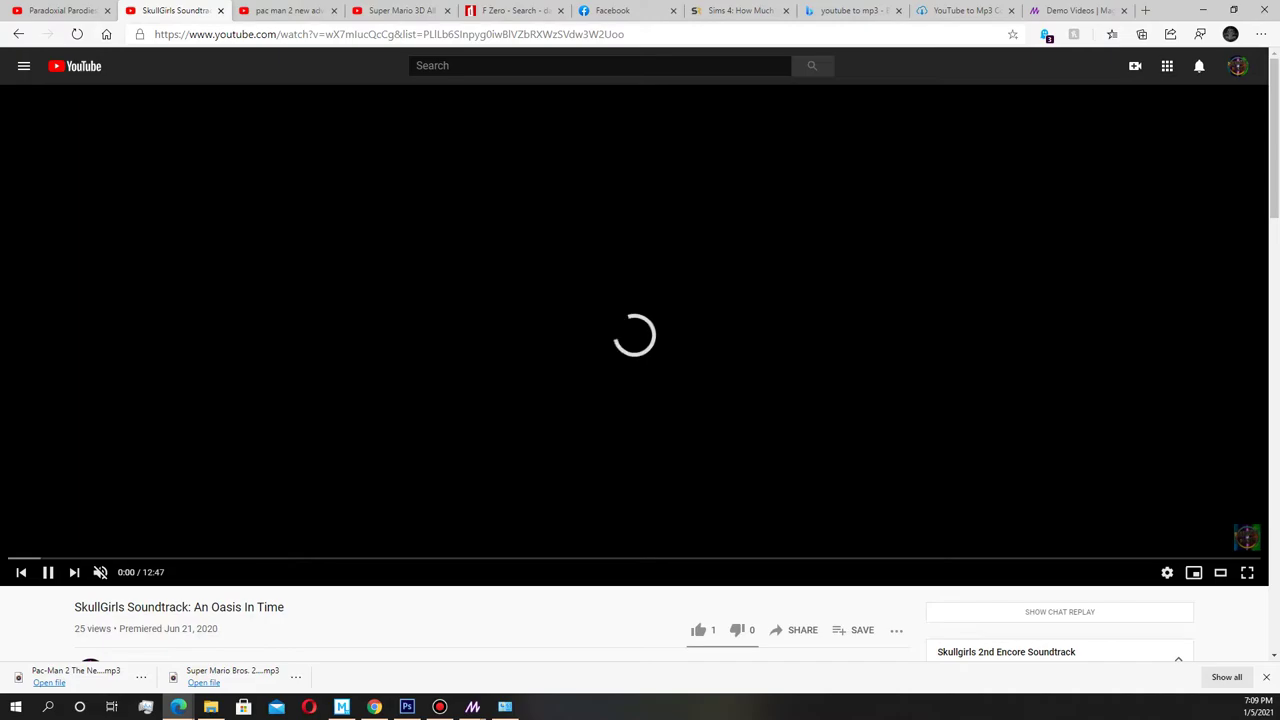
click(33, 558)
scroll(640, 400, down, 4)
scroll(626, 354, up, 4)
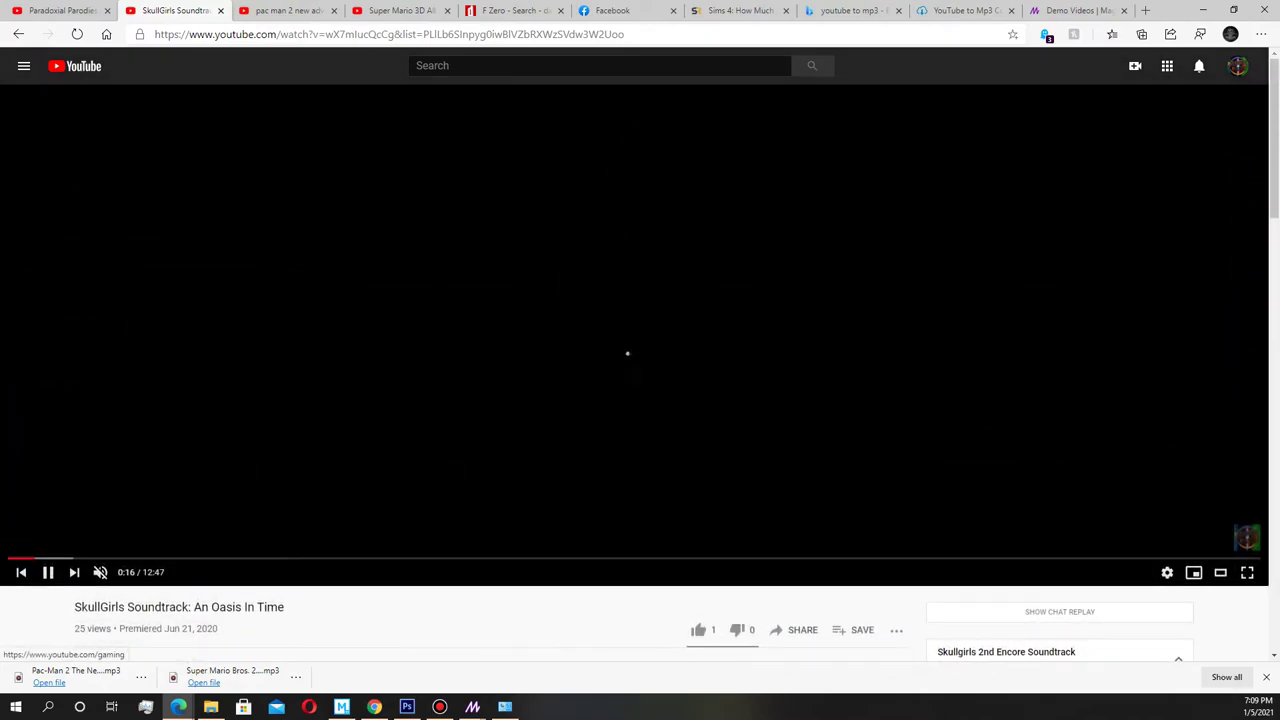
Play "The Dream We Left Behind" from the Skullgirls playlist, skip to about 0:36 and set the quality to 1080p60
scroll(626, 354, down, 4)
click(1080, 392)
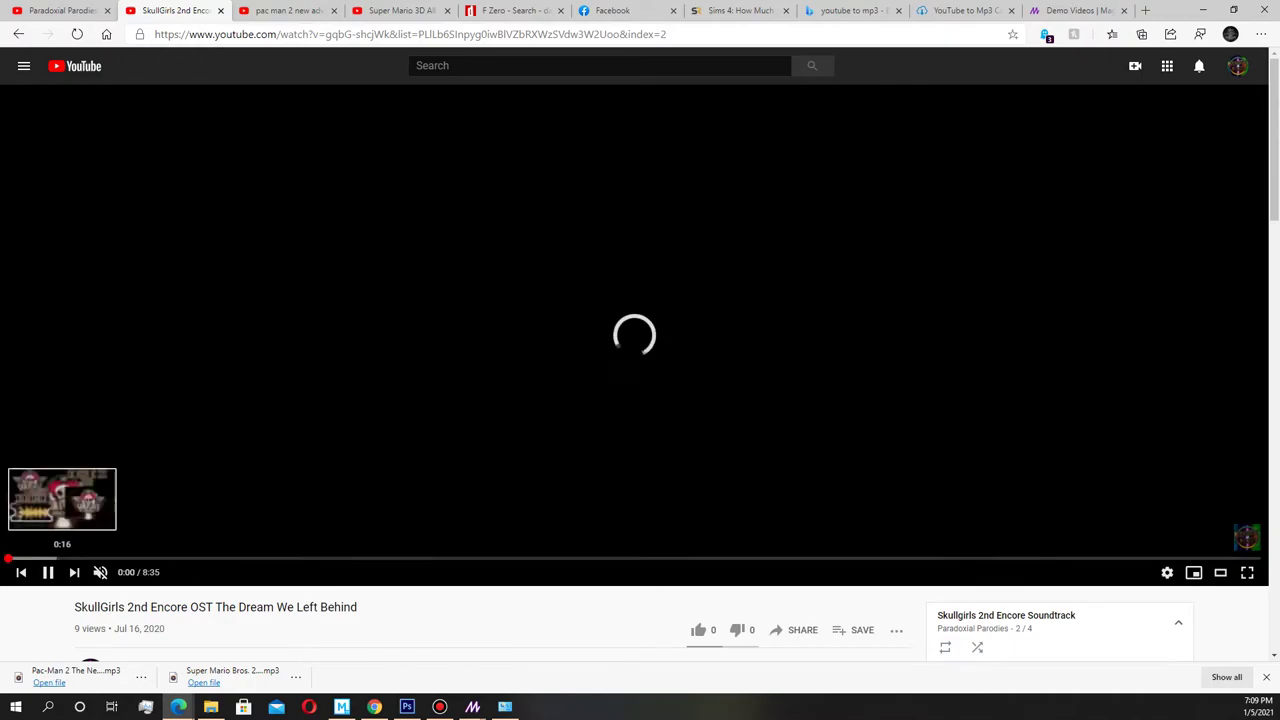
drag(47, 558, 97, 558)
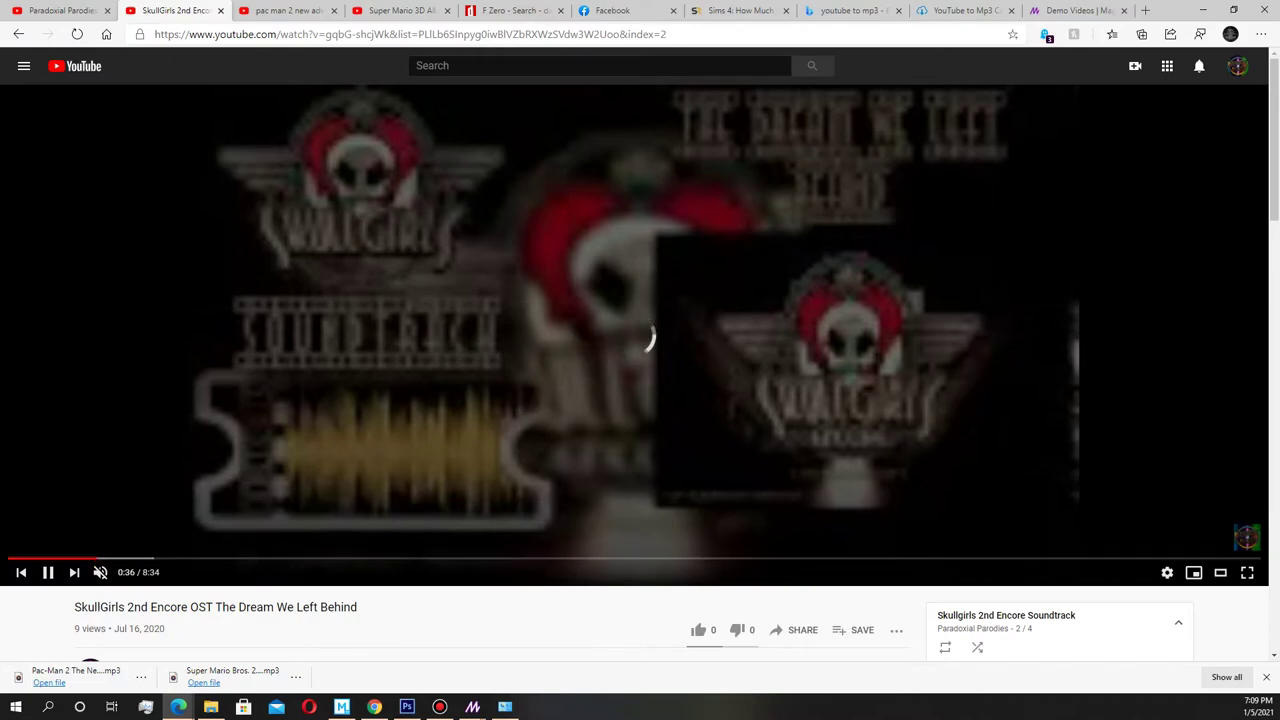
click(1167, 572)
click(1180, 531)
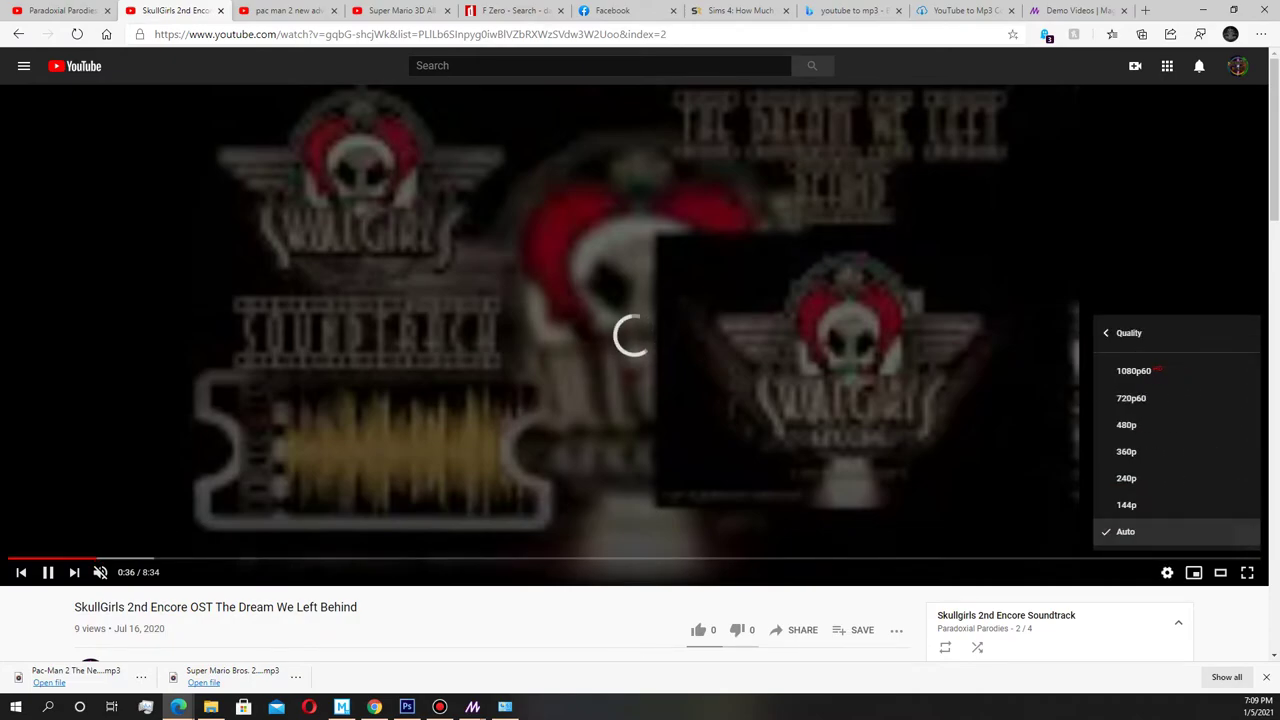
click(1134, 371)
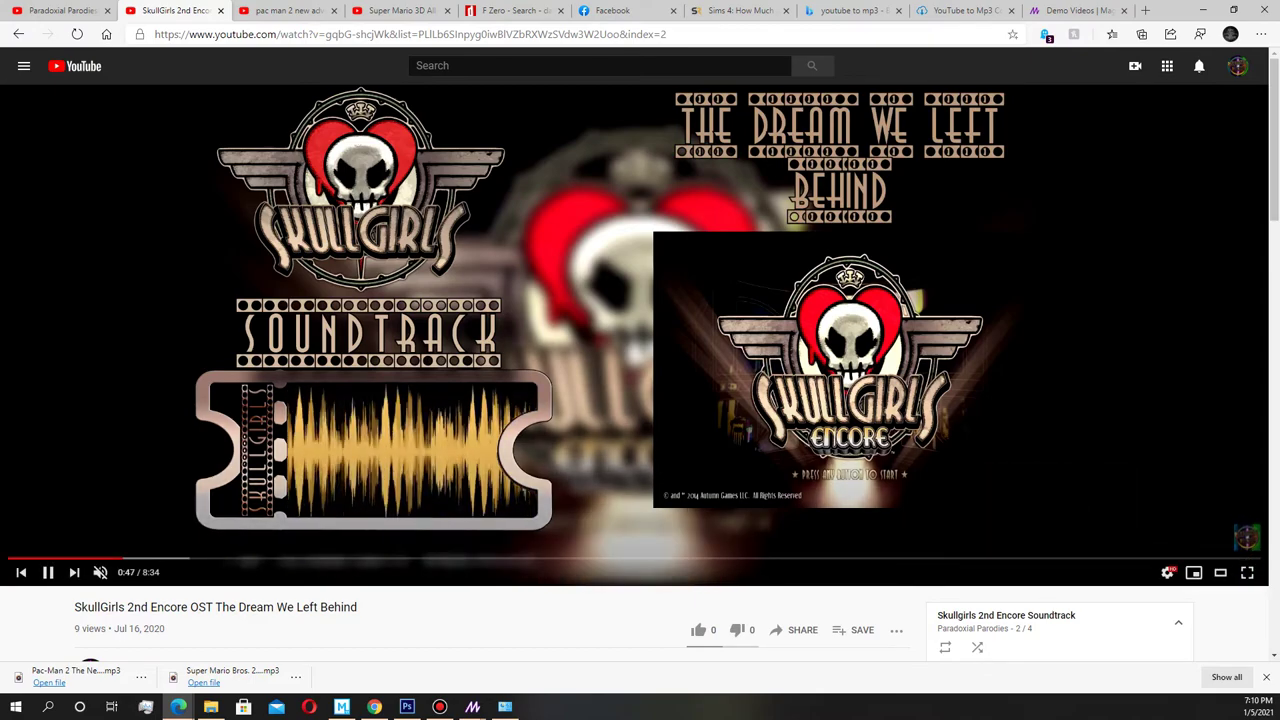
View the Skullgirls "OST character select" video, pause it and return to the Pac-Man 2 search results
scroll(1060, 535, down, 3)
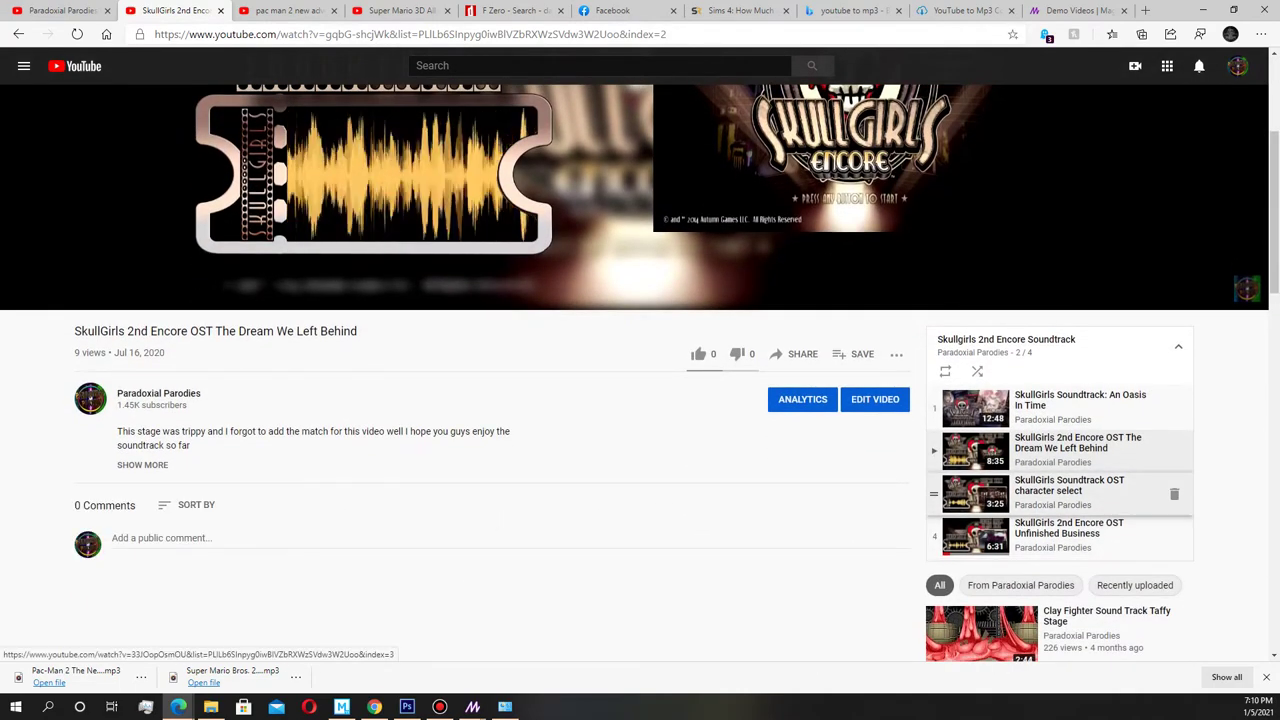
click(1070, 485)
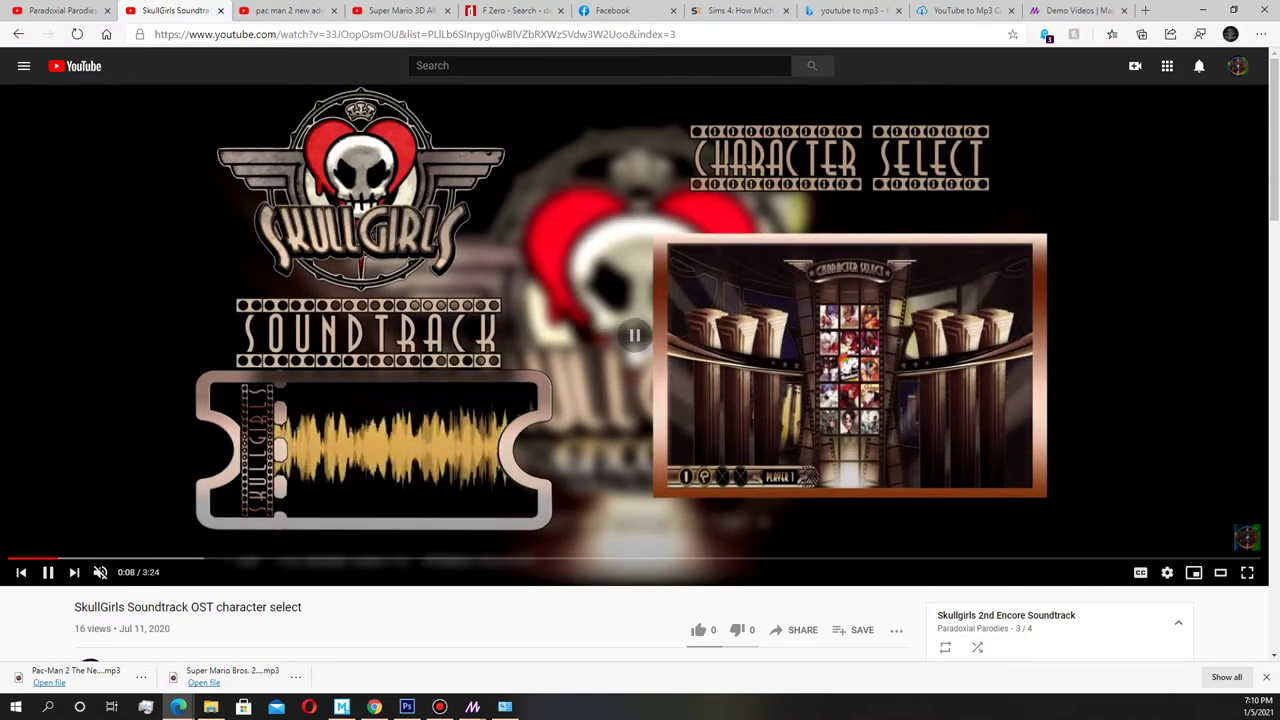
key(k)
key(ctrl+Tab)
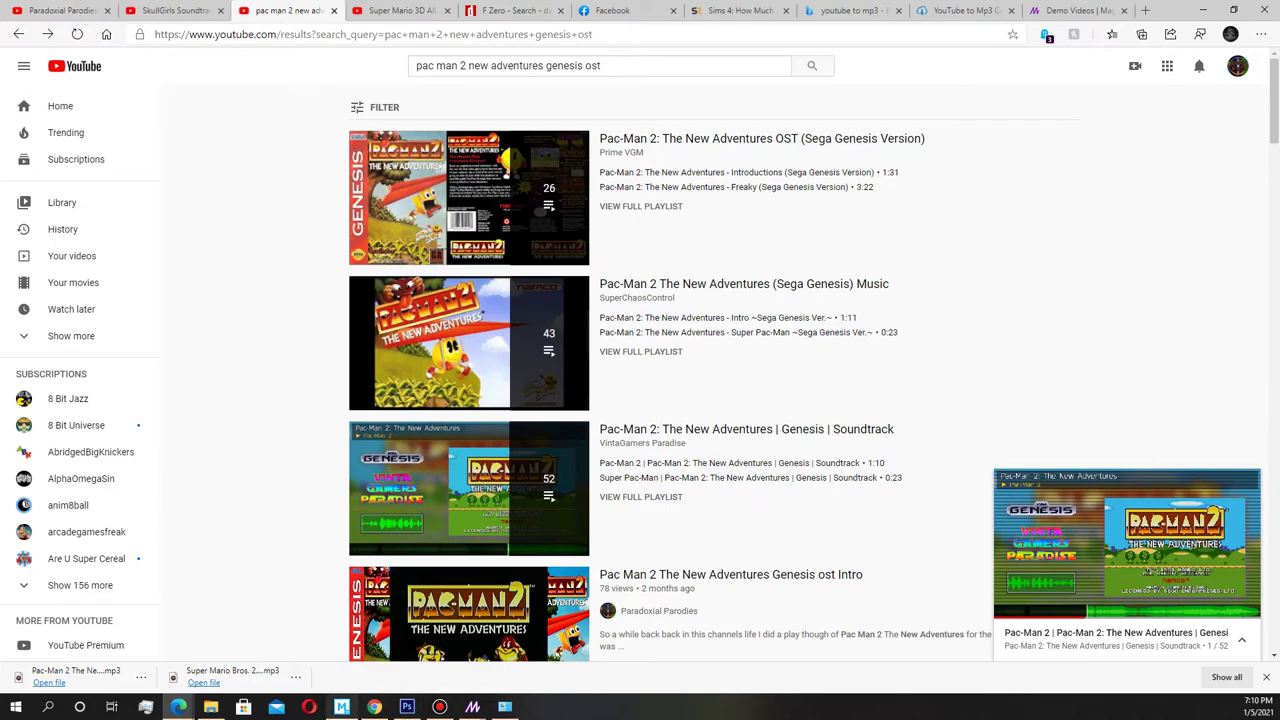
Switch to Movie Studio and open its About information to check the version
click(341, 706)
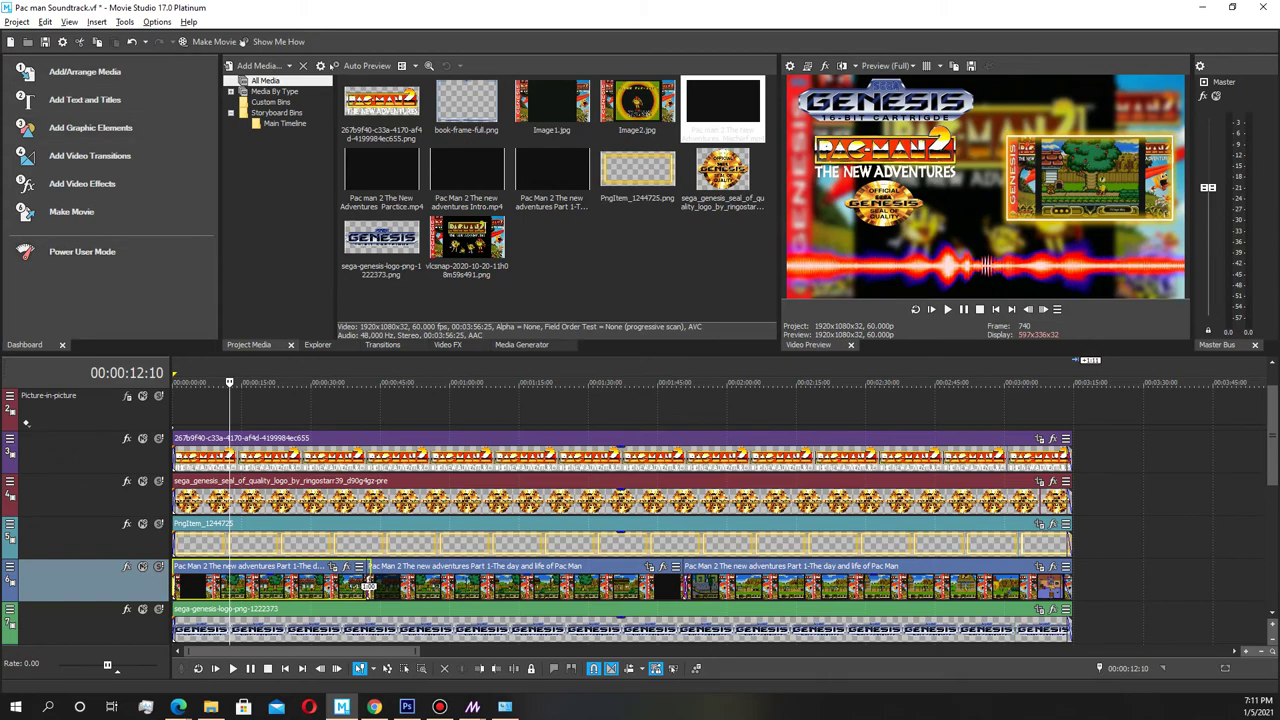
key(alt+h)
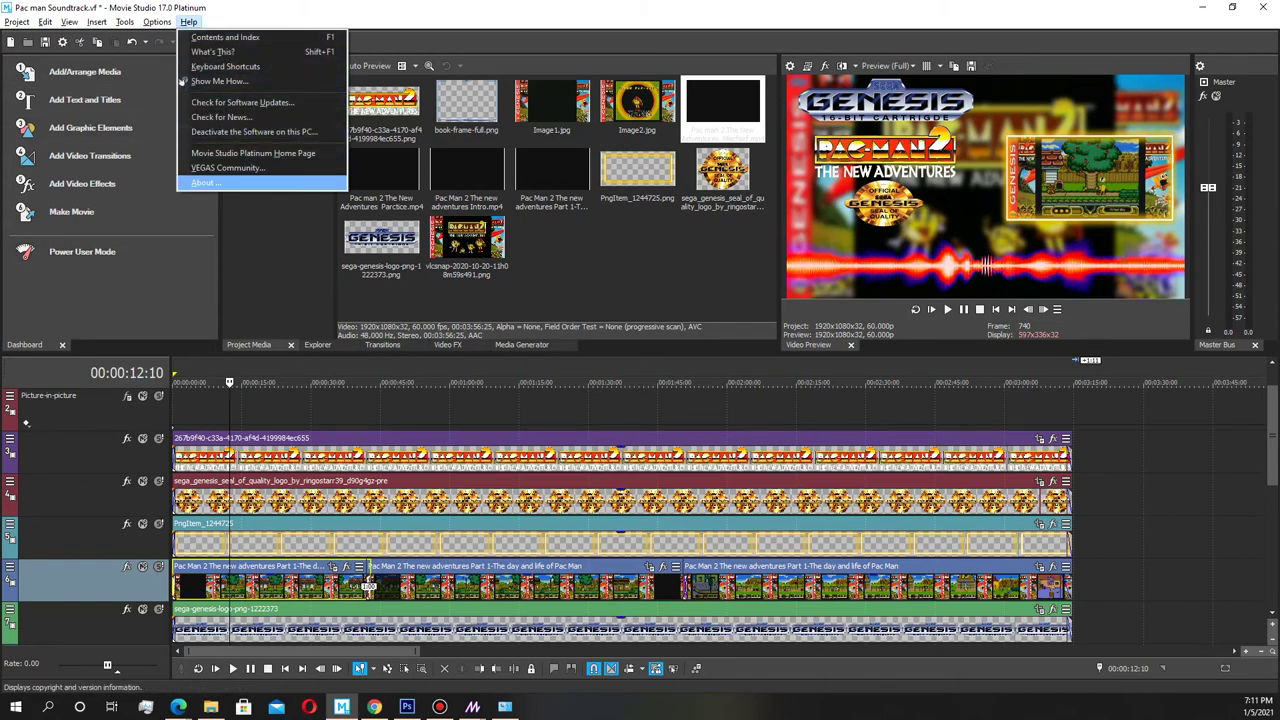
click(205, 182)
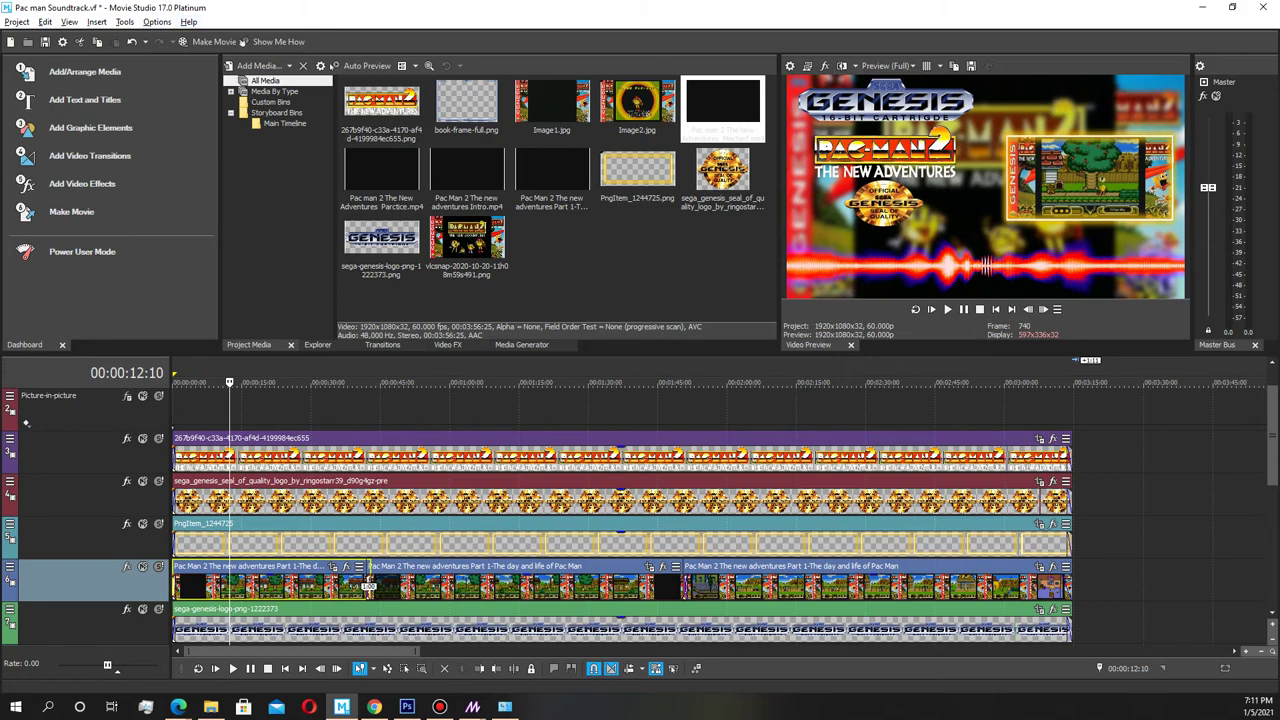
Switch to the Magic editor, close the finished Export Movie dialog and minimize the editor
mouse_move(472, 706)
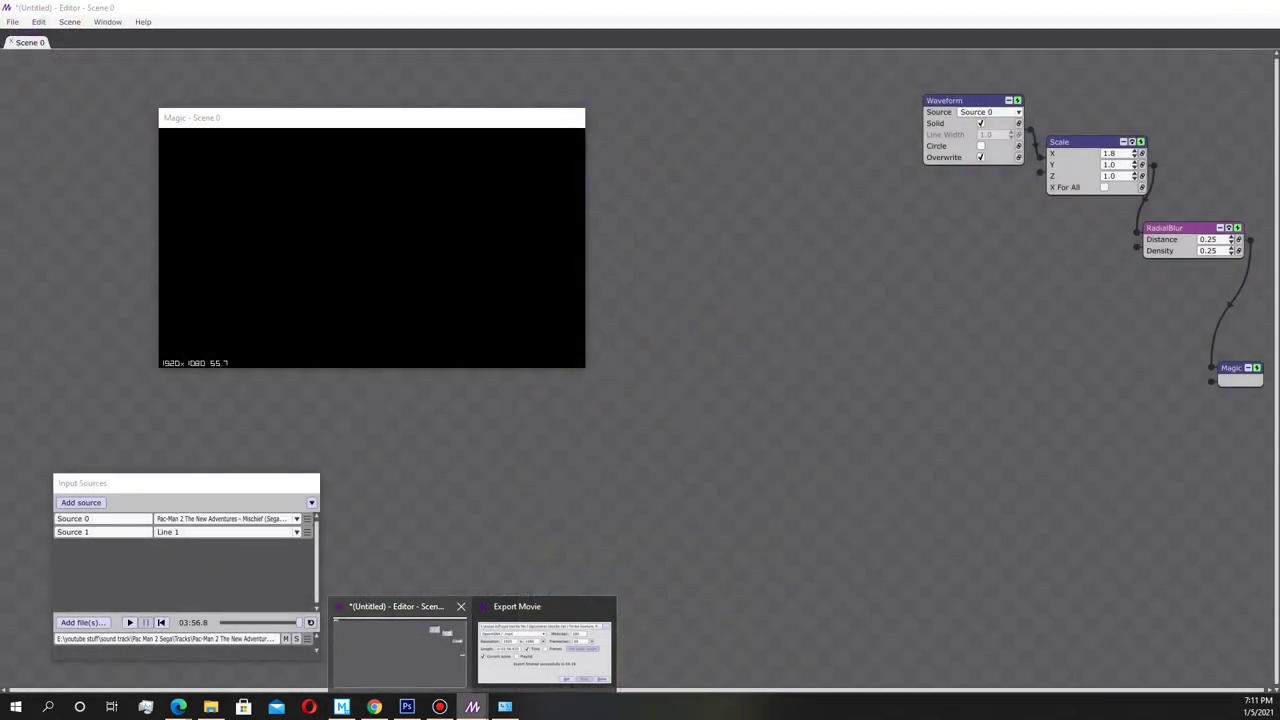
click(400, 645)
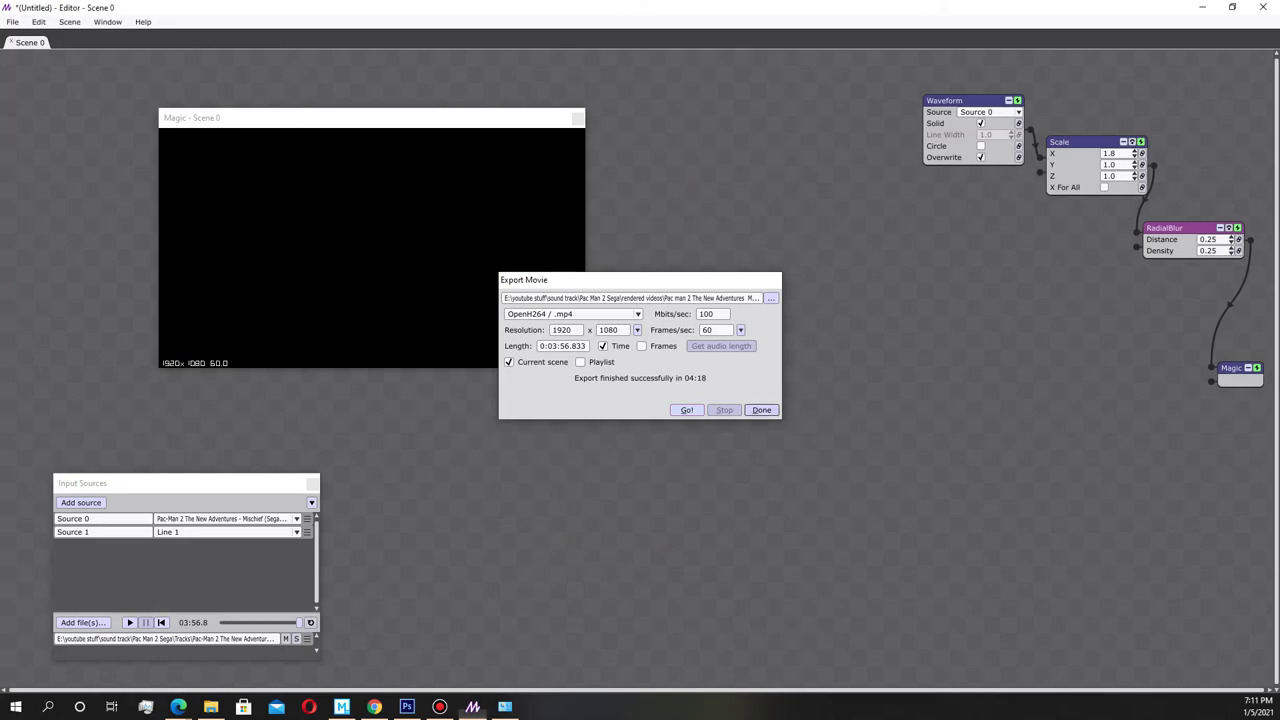
click(761, 409)
click(1203, 7)
Switch to Edge and look through the demo videos on the Magic Music Visuals website
mouse_move(178, 706)
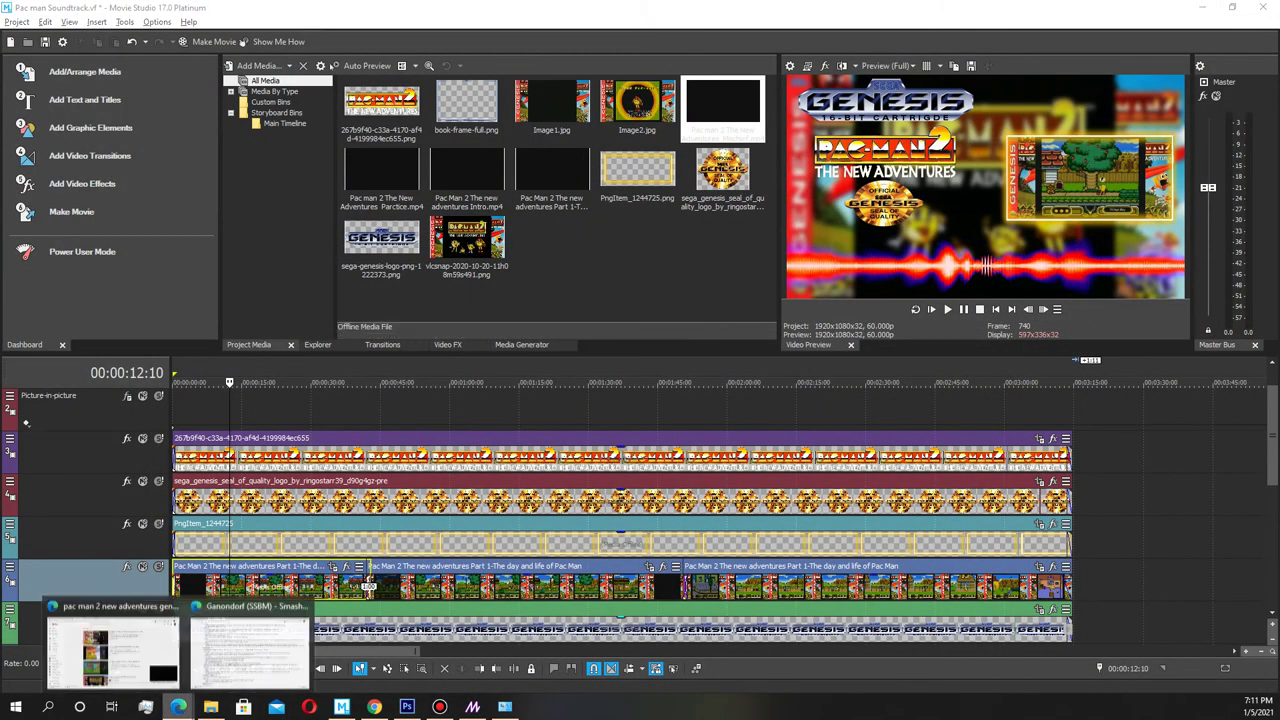
mouse_move(250, 640)
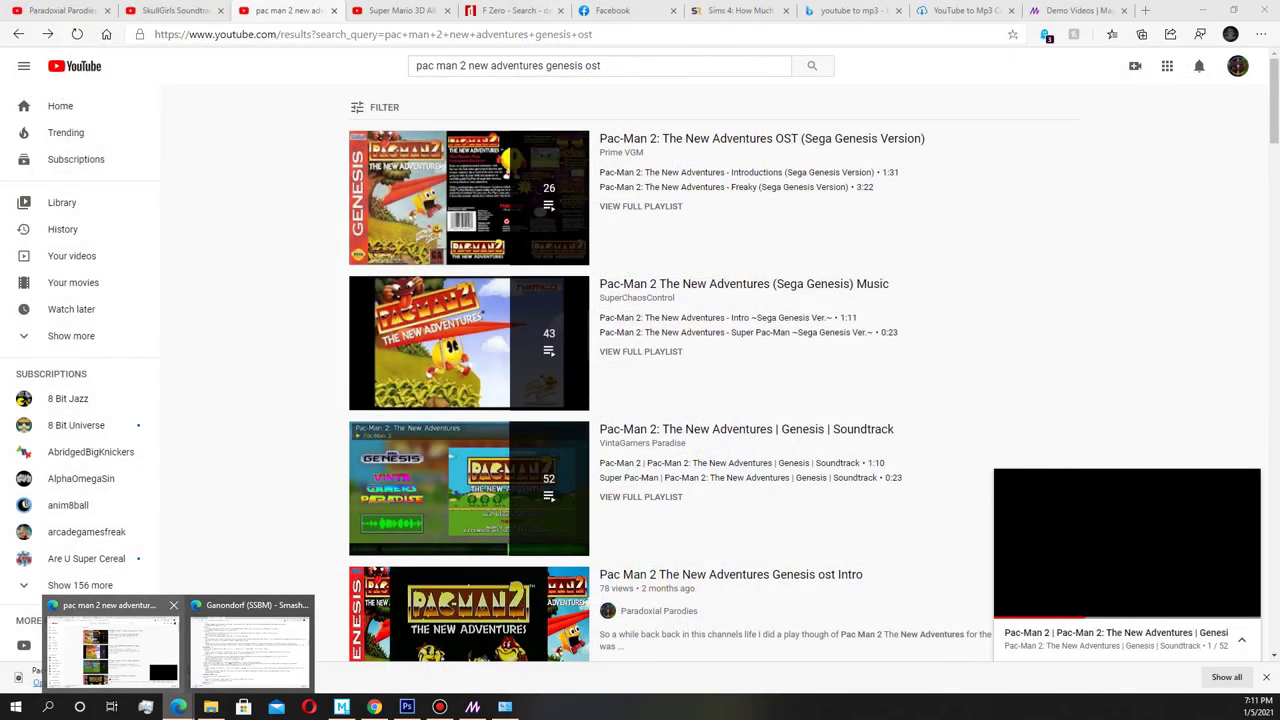
click(112, 645)
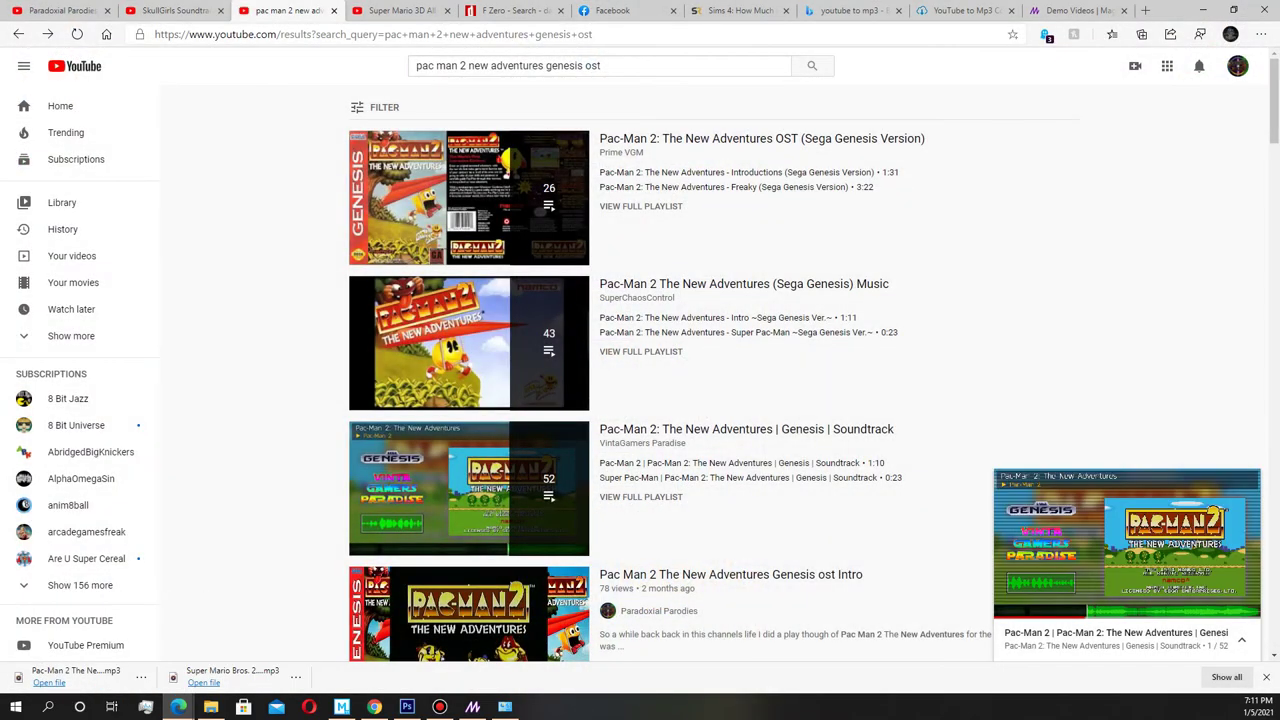
click(1078, 10)
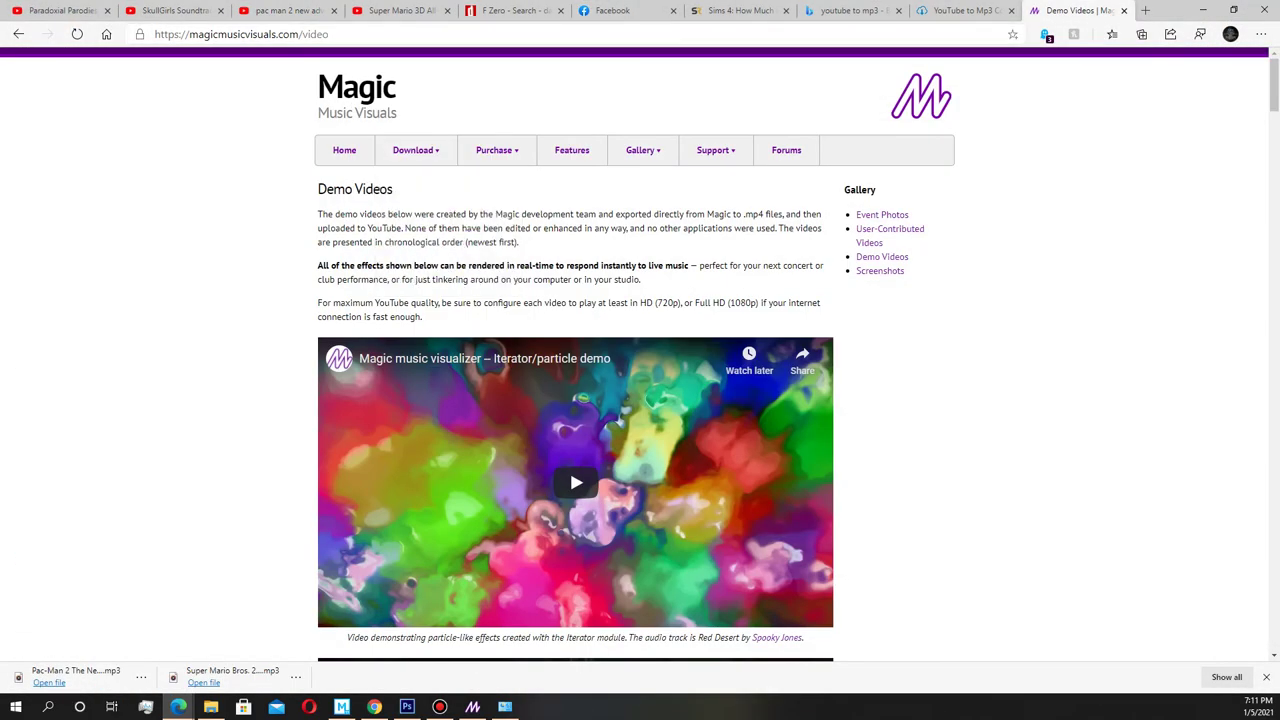
scroll(569, 512, down, 10)
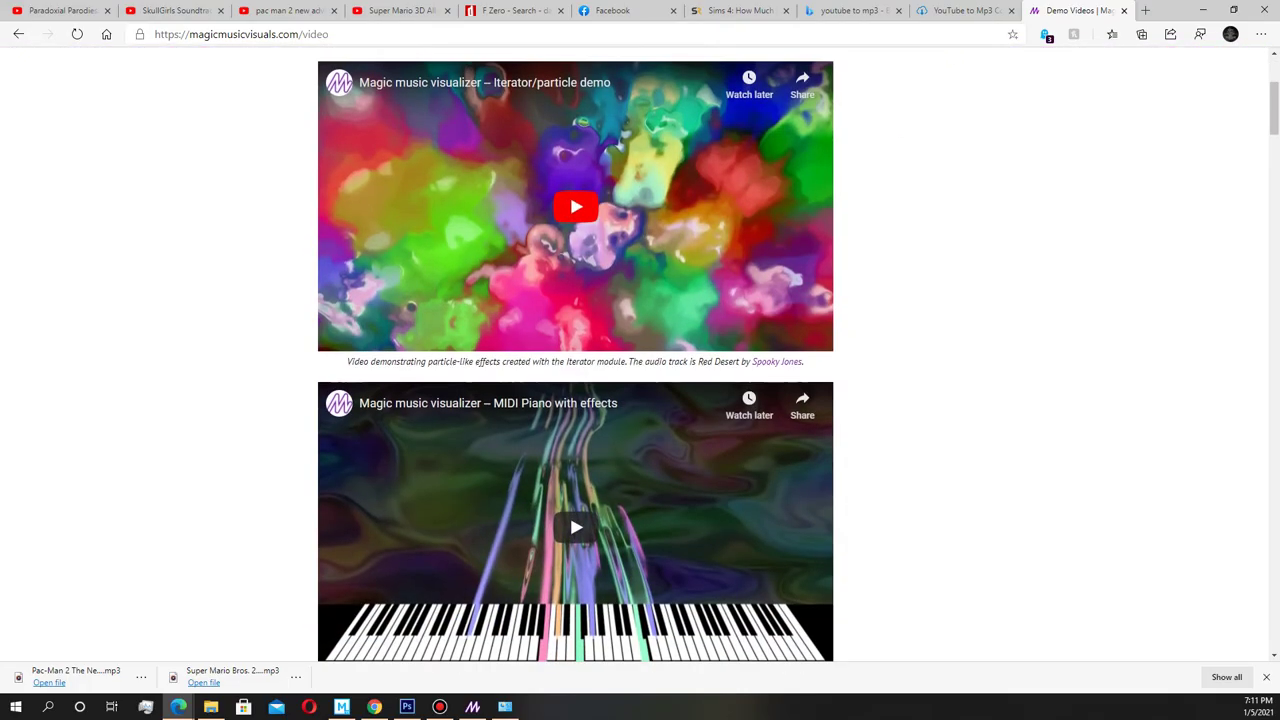
scroll(575, 355, down, 15)
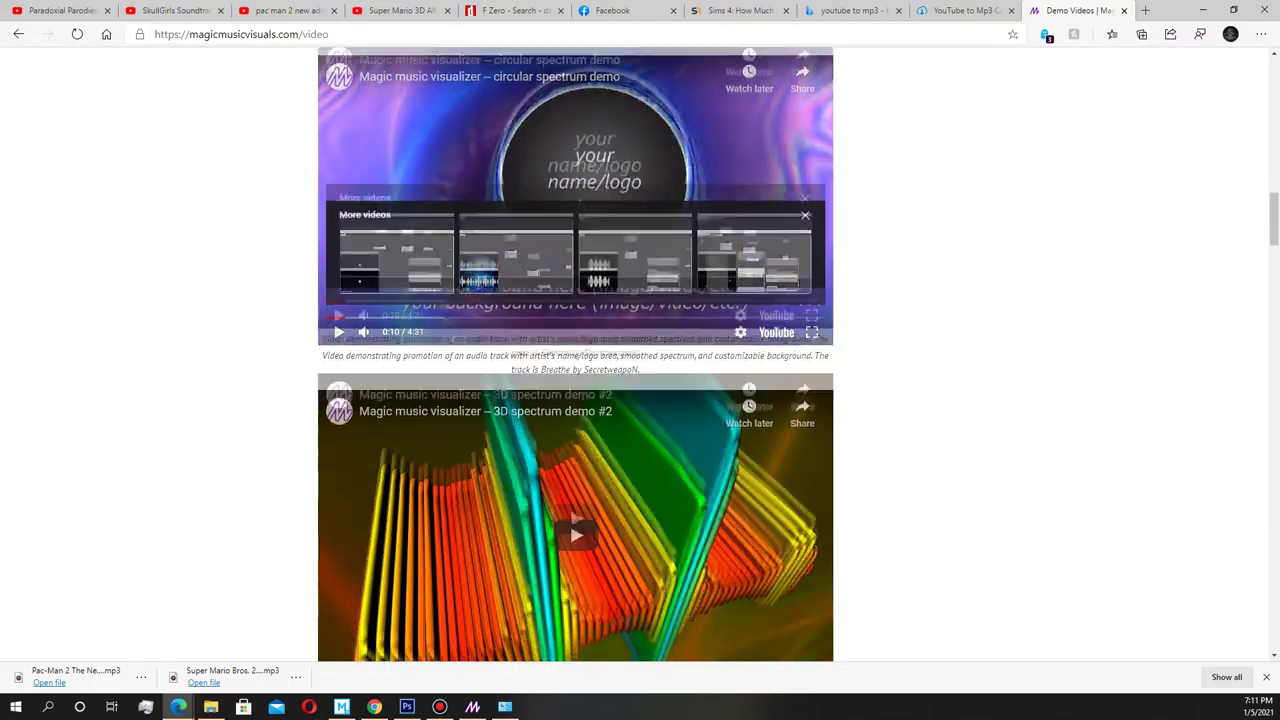
scroll(575, 355, down, 15)
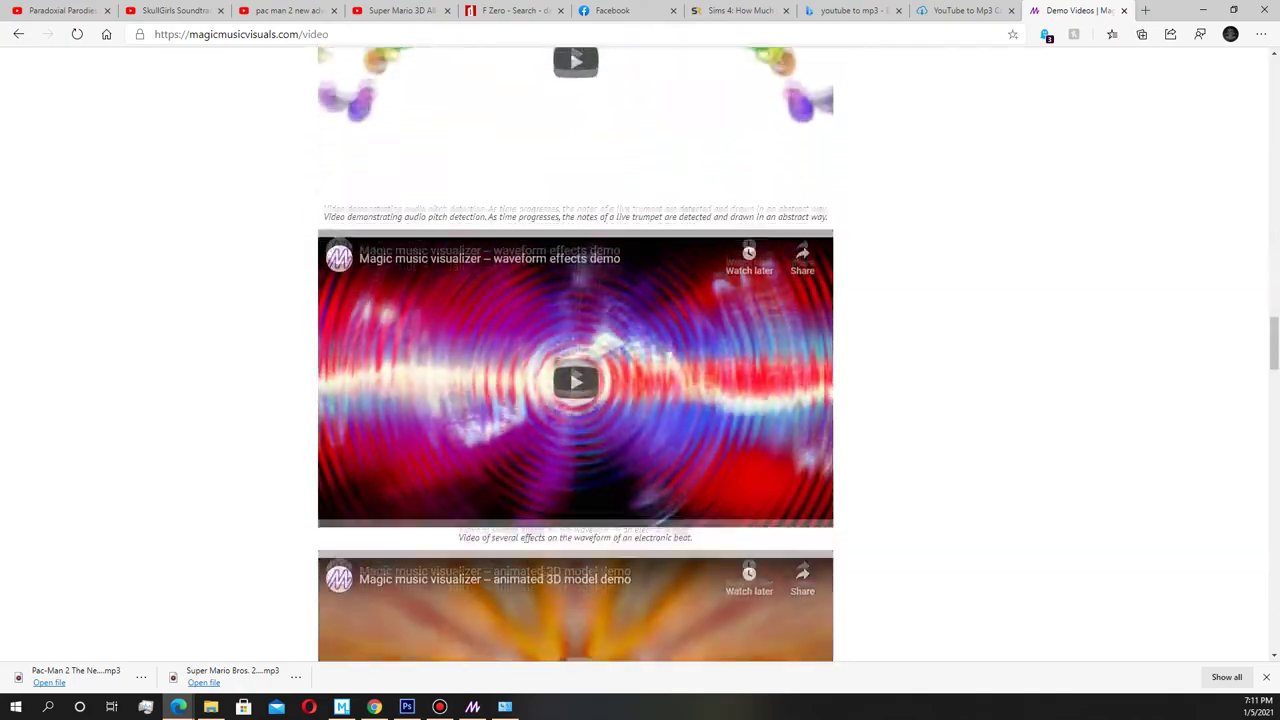
scroll(575, 355, down, 2)
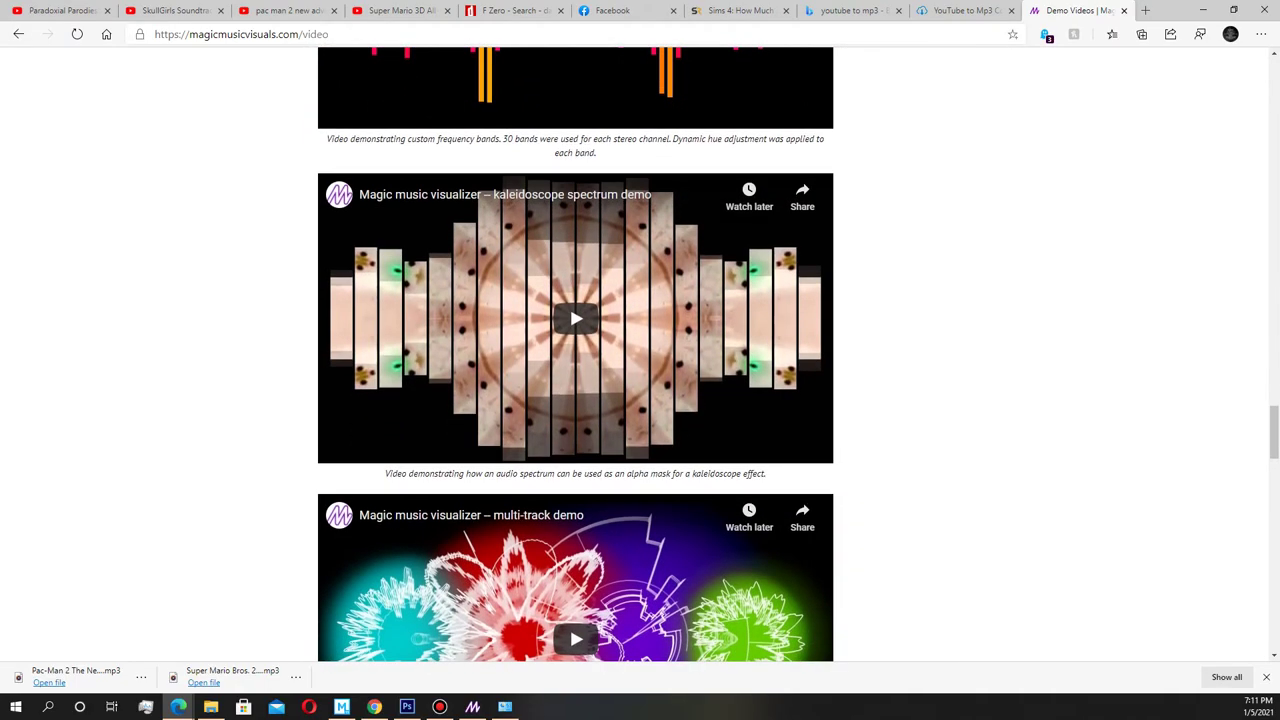